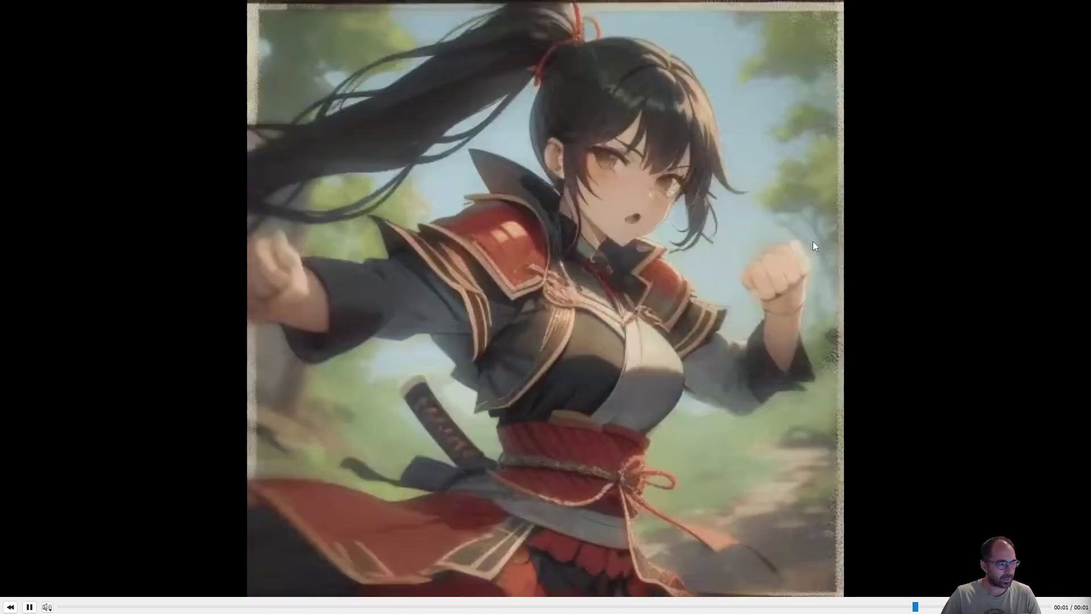
Replay the generated animation of the man playing pool on the AnimateDiff Space several times.
{"action": "key", "text": "Right"}
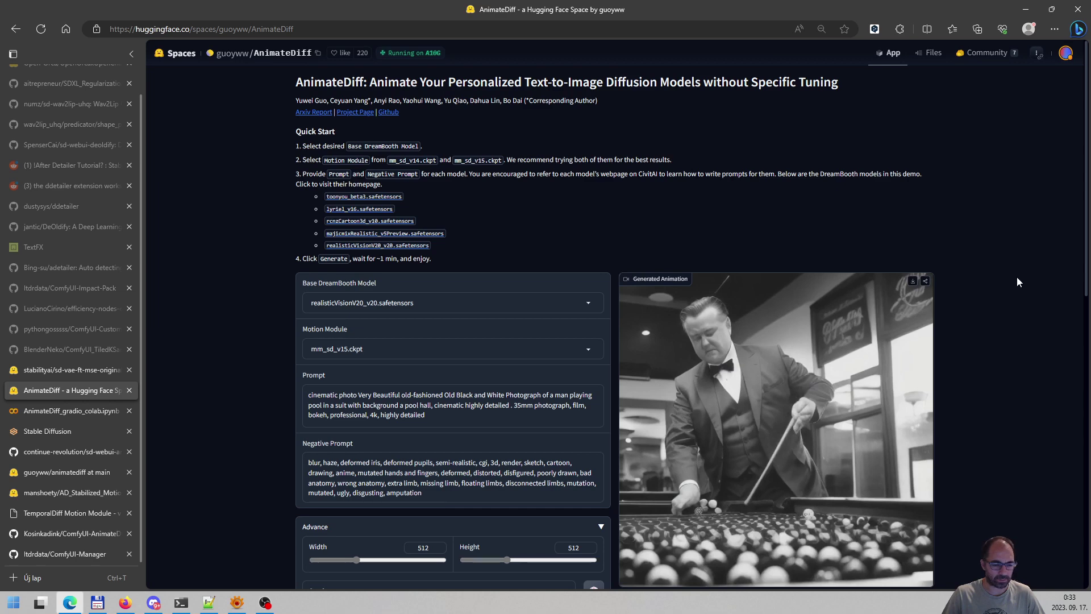
{"action": "scroll", "coordinate": [1024, 287], "scroll_direction": "down", "scroll_amount": 2}
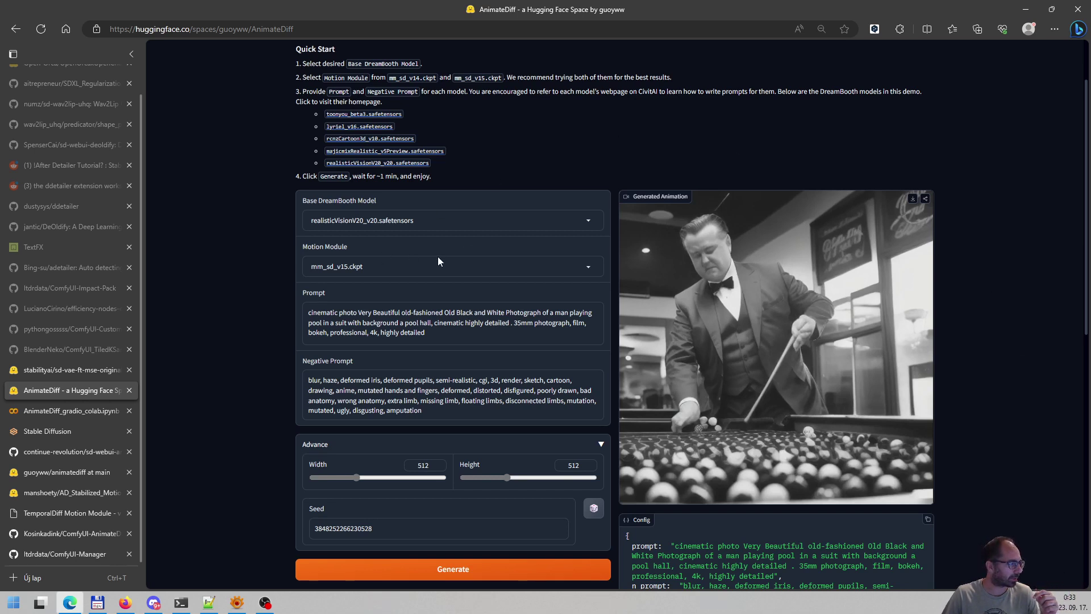
{"action": "mouse_move", "coordinate": [889, 267]}
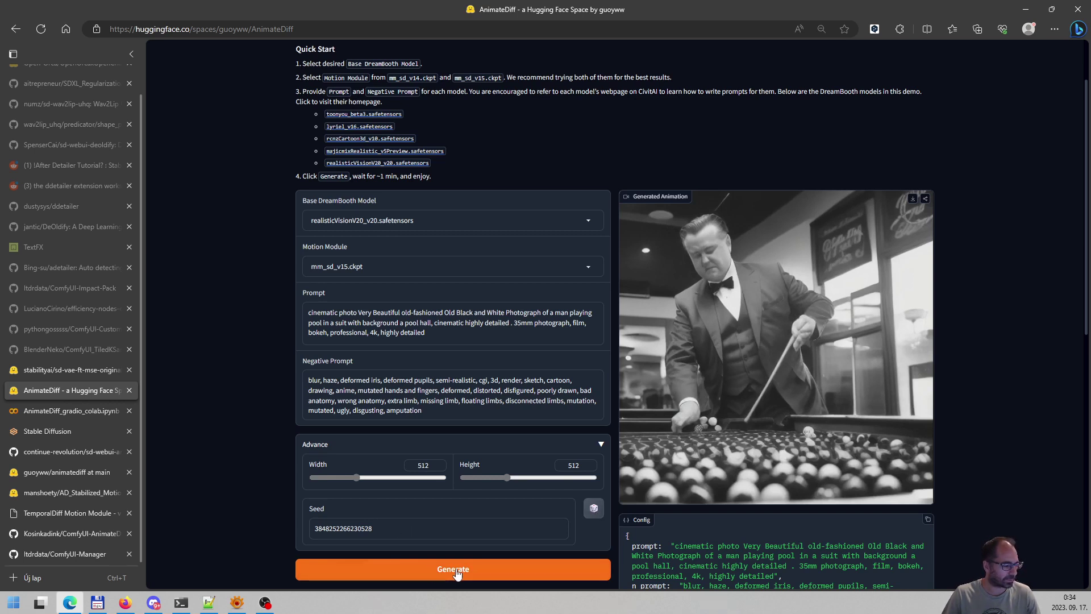
{"action": "mouse_move", "coordinate": [843, 203]}
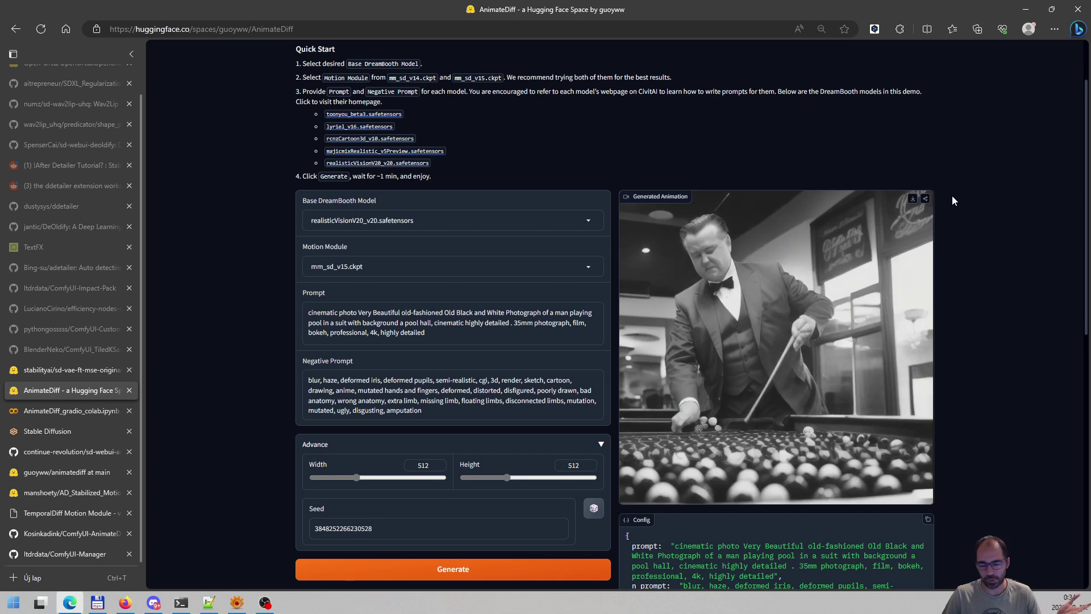
{"action": "mouse_move", "coordinate": [878, 196]}
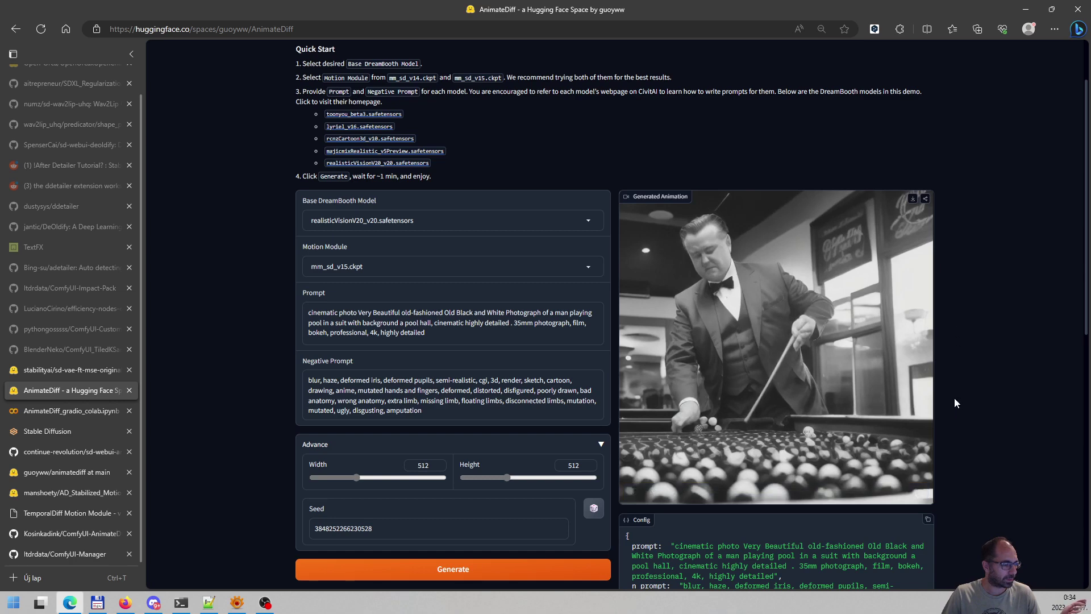
{"action": "left_click", "coordinate": [635, 492]}
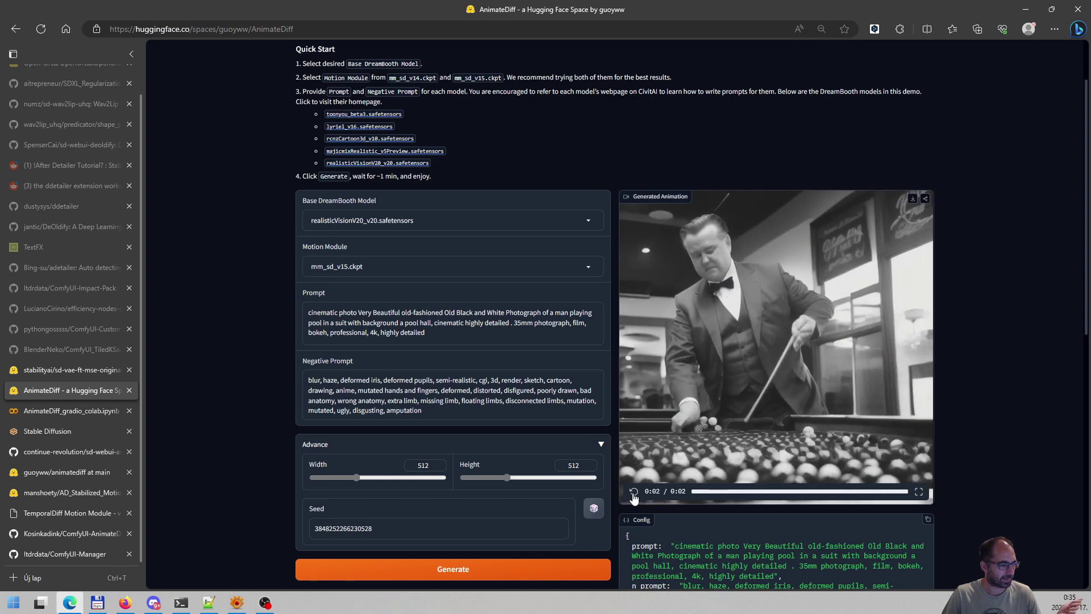
{"action": "left_click", "coordinate": [635, 494]}
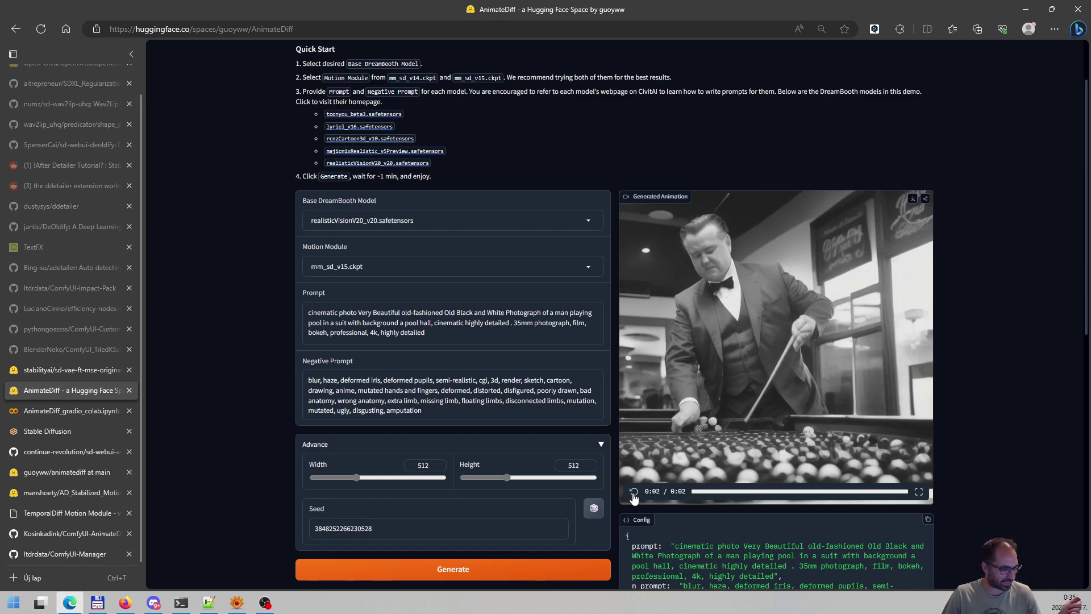
{"action": "left_click", "coordinate": [634, 492]}
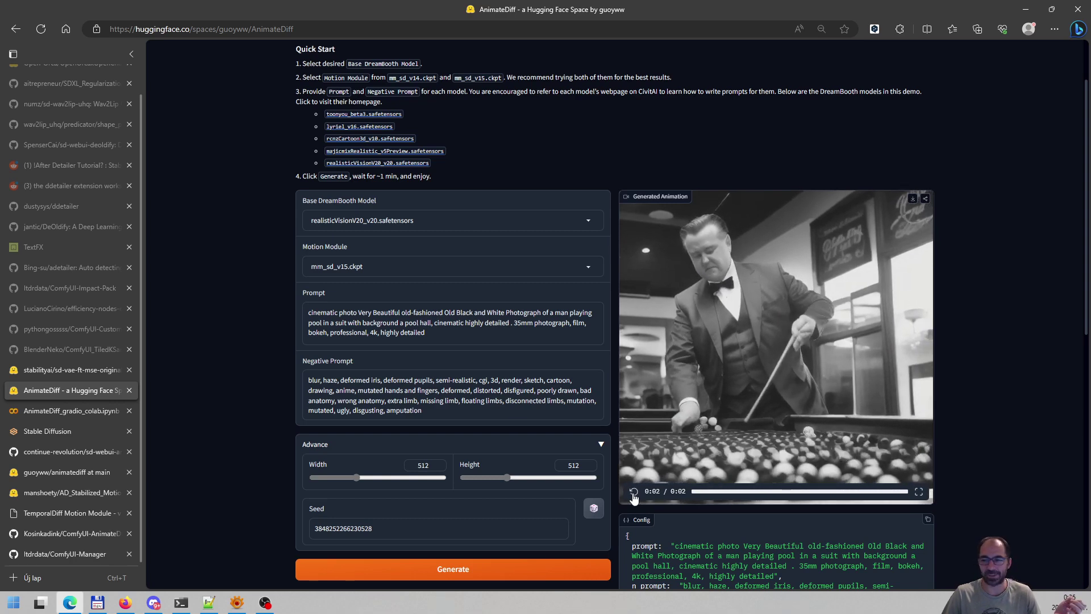
{"action": "left_click", "coordinate": [634, 492]}
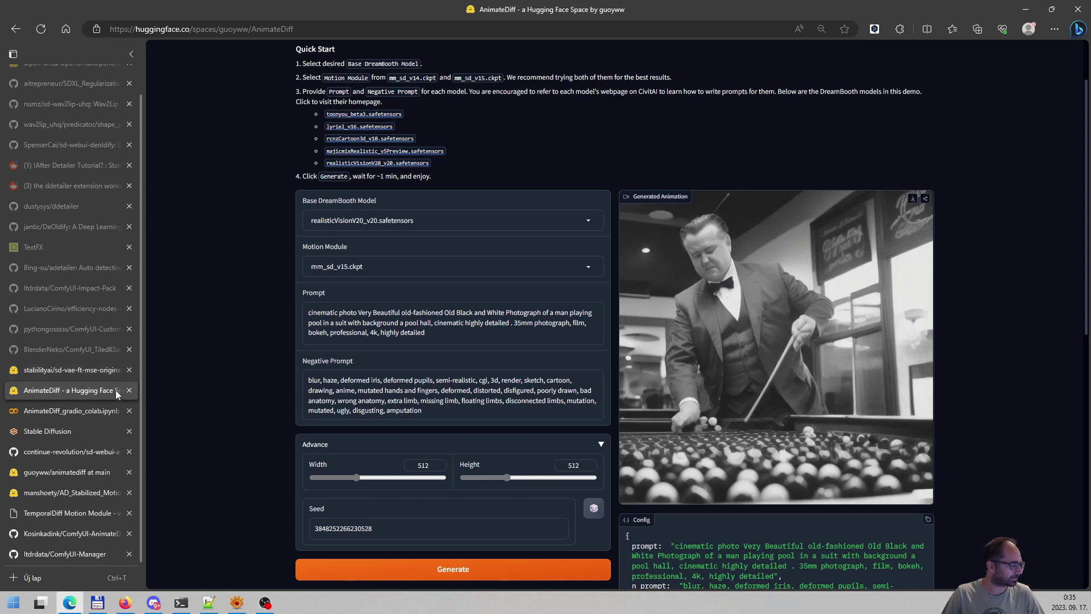
Close the AnimateDiff Space page and connect the AnimateDiff Colab notebook to a T4 runtime, showing its resources and files.
{"action": "middle_click", "coordinate": [73, 391]}
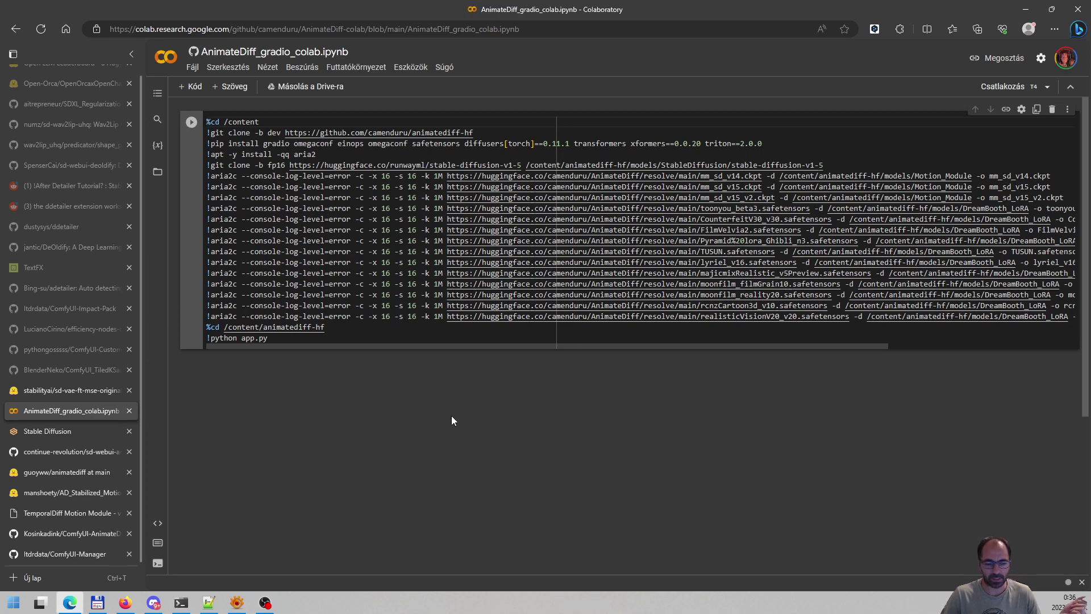
{"action": "left_click", "coordinate": [1026, 91]}
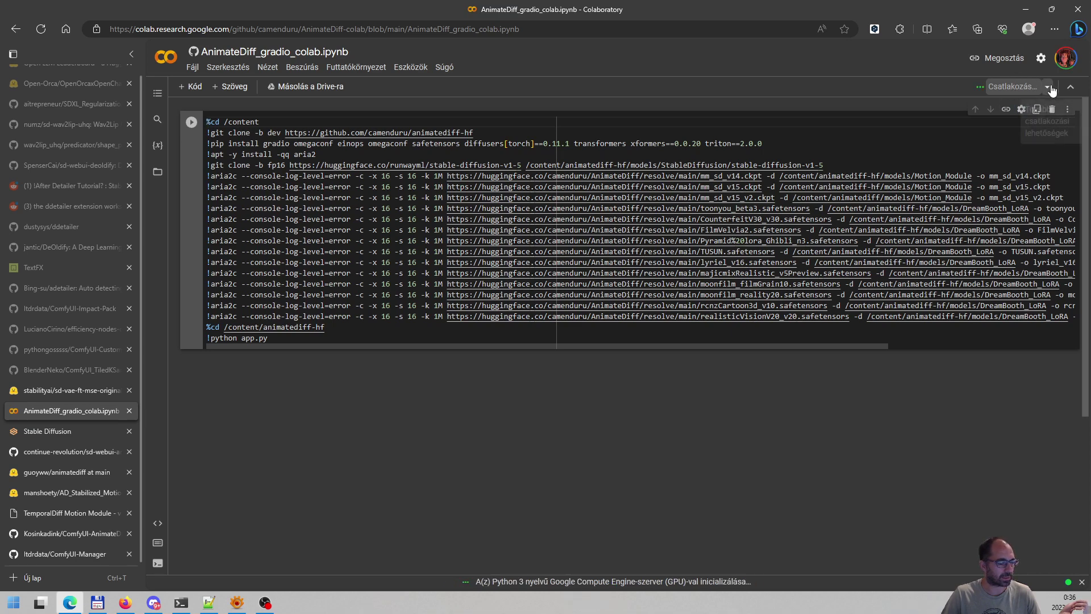
{"action": "left_click", "coordinate": [1025, 91]}
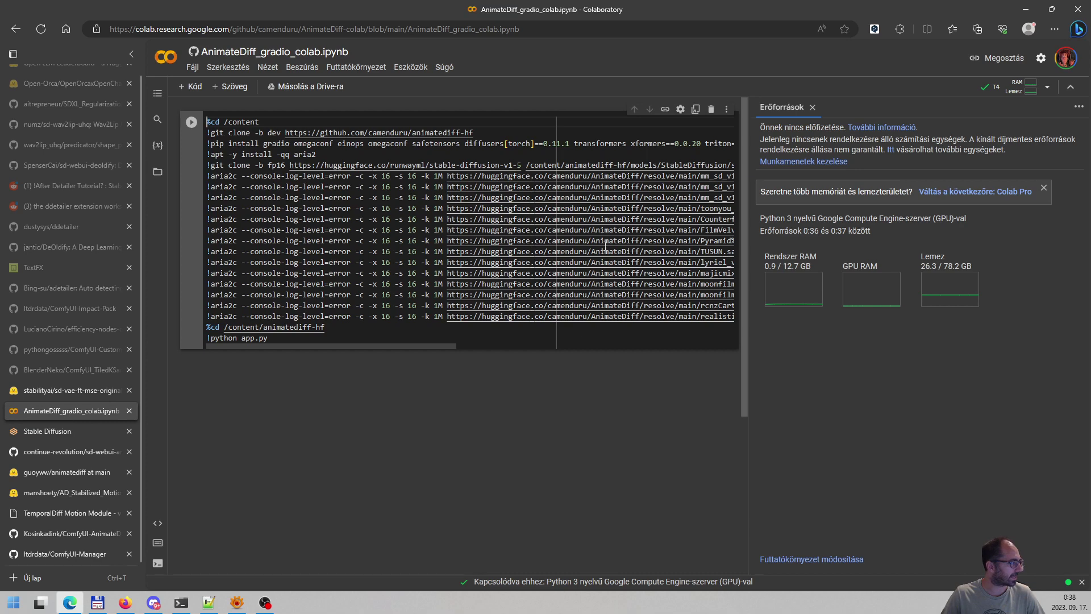
{"action": "left_click", "coordinate": [158, 172]}
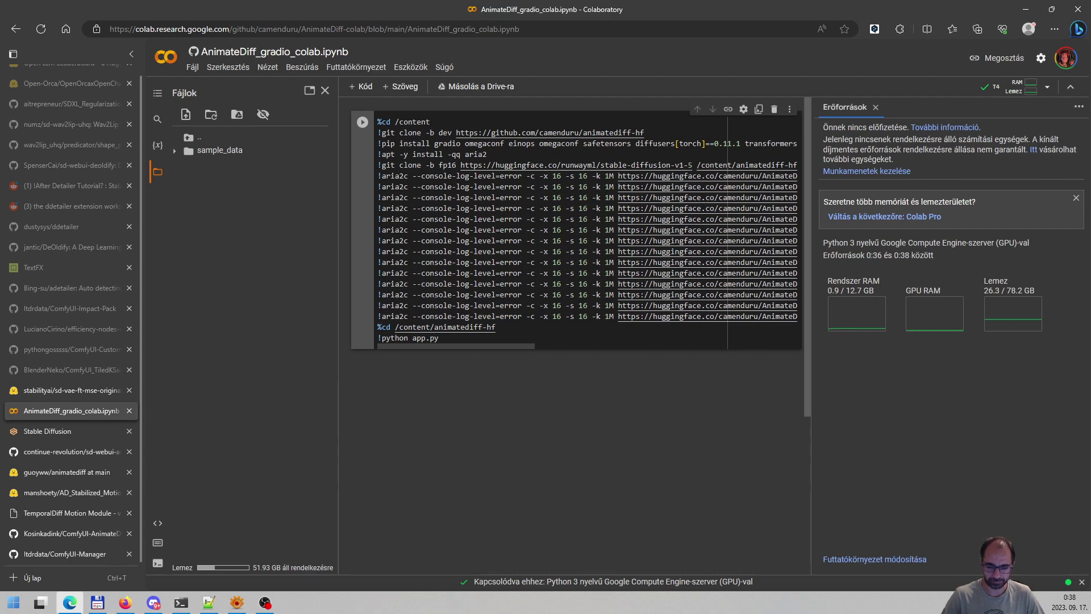
Review the running notebook cell's output for the model downloads and the public Gradio URL.
{"action": "key", "text": "alt+Tab"}
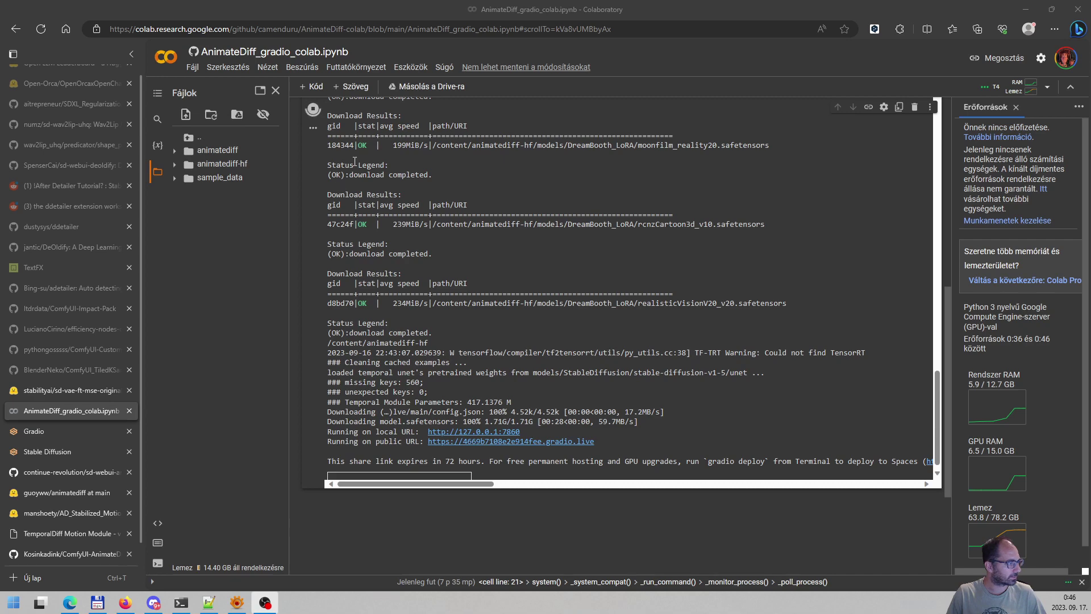
{"action": "scroll", "coordinate": [565, 276], "scroll_direction": "up", "scroll_amount": 15}
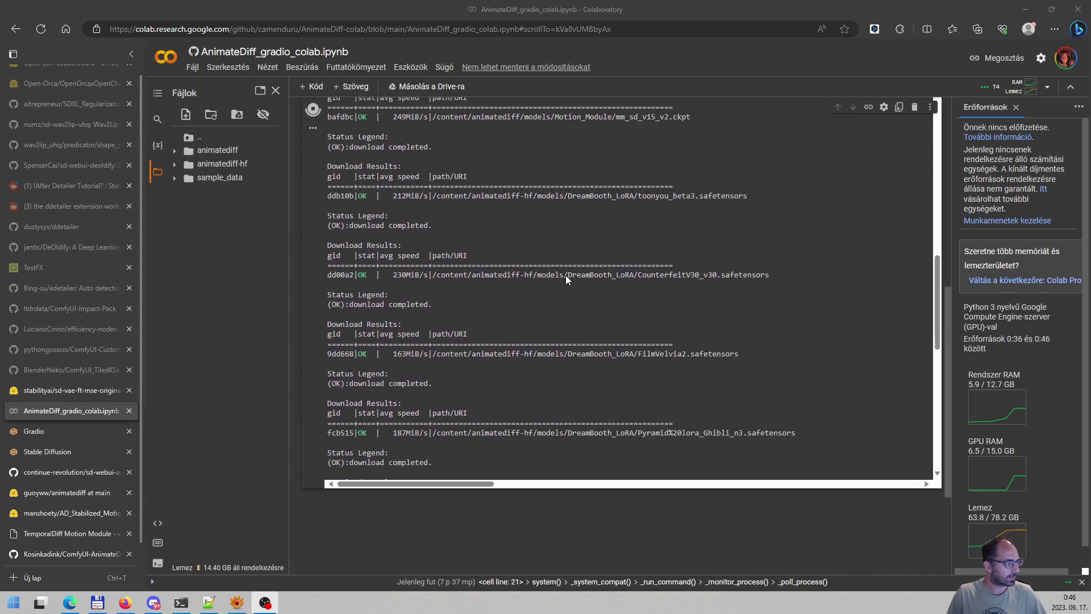
{"action": "scroll", "coordinate": [565, 275], "scroll_direction": "down", "scroll_amount": 15}
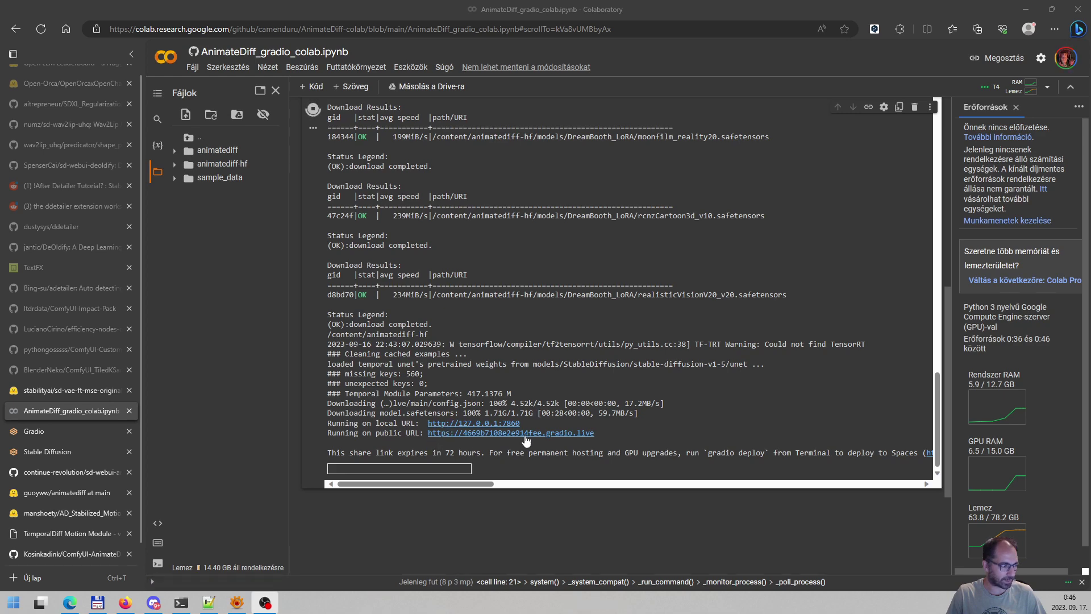
Open the notebook's Gradio page and examine the available base DreamBooth models without changing the selection.
{"action": "left_click", "coordinate": [73, 435]}
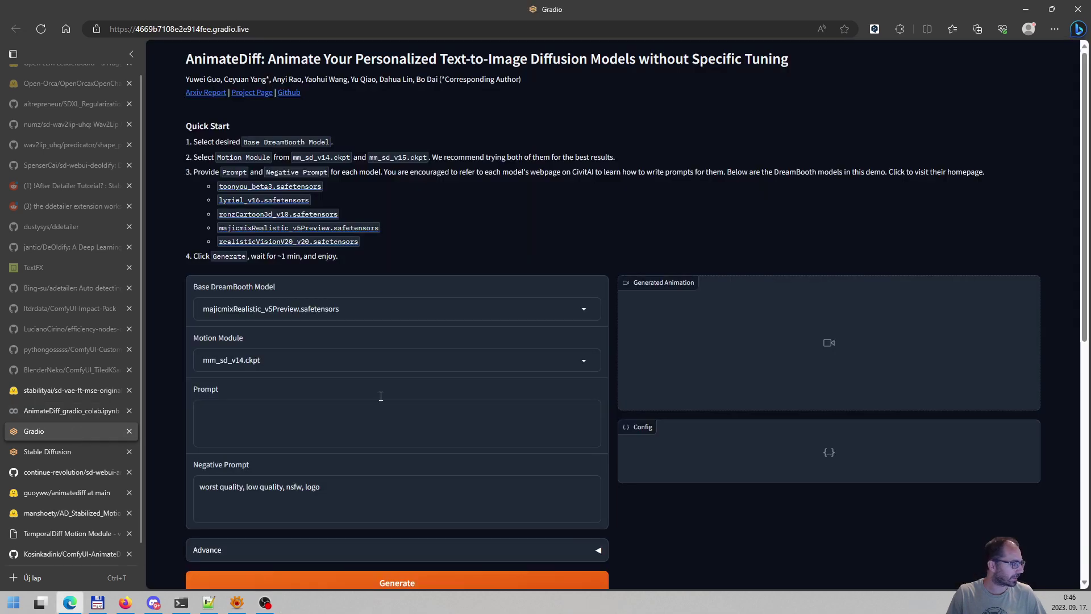
{"action": "left_click", "coordinate": [345, 309]}
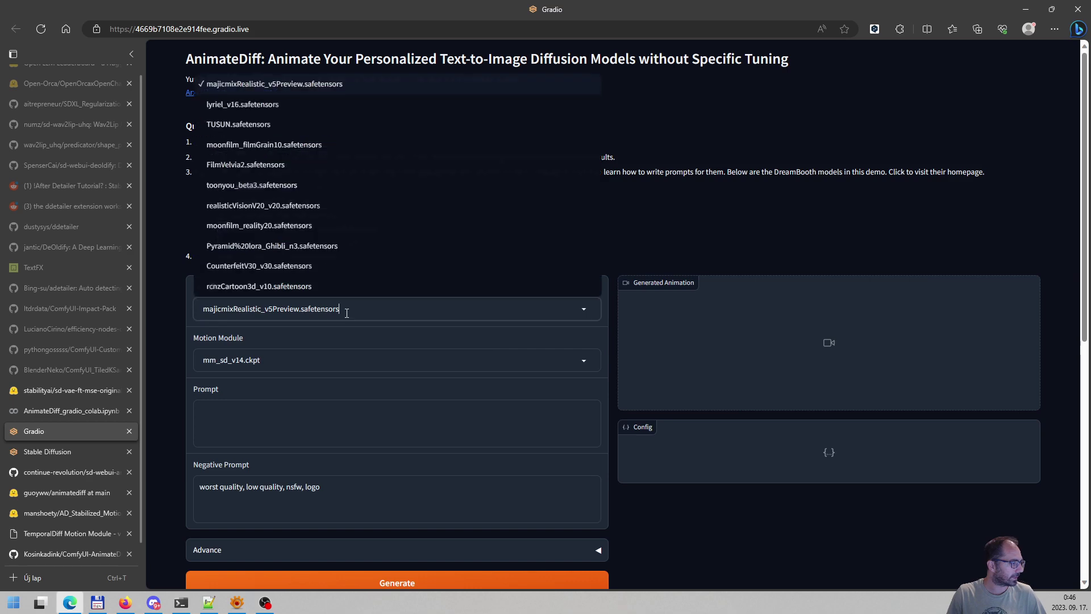
{"action": "scroll", "coordinate": [320, 227], "scroll_direction": "down", "scroll_amount": 3}
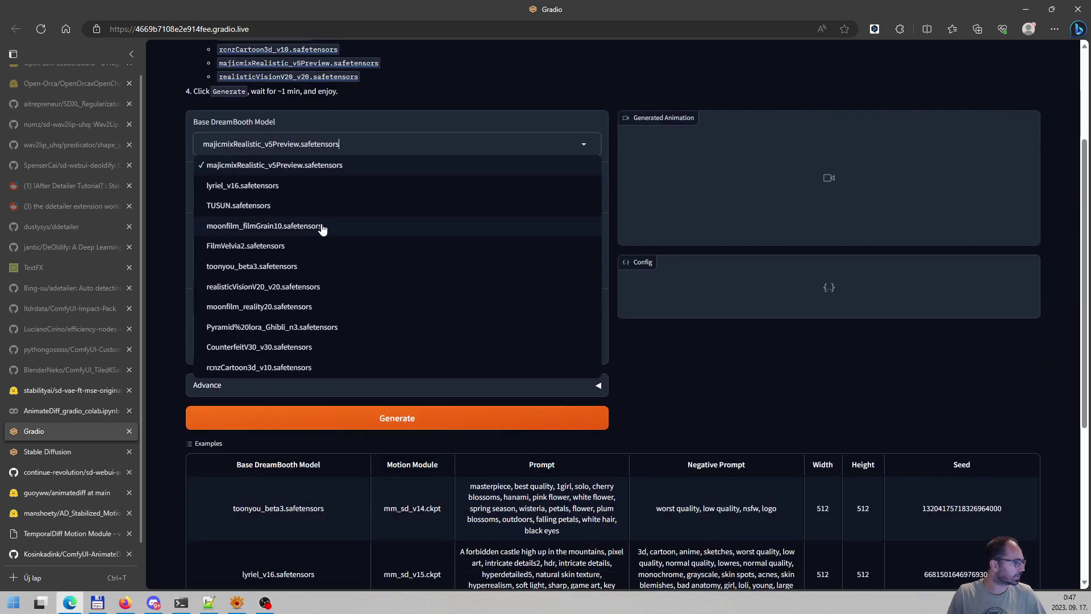
{"action": "scroll", "coordinate": [329, 244], "scroll_direction": "down", "scroll_amount": 1}
{"action": "scroll", "coordinate": [329, 244], "scroll_direction": "up", "scroll_amount": 1}
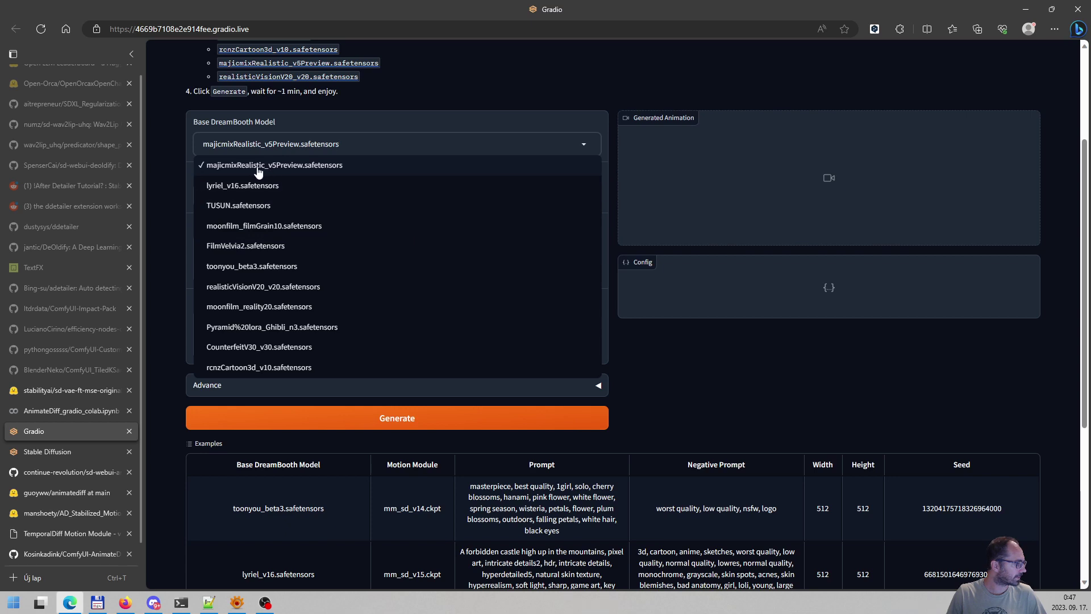
{"action": "left_click", "coordinate": [652, 389]}
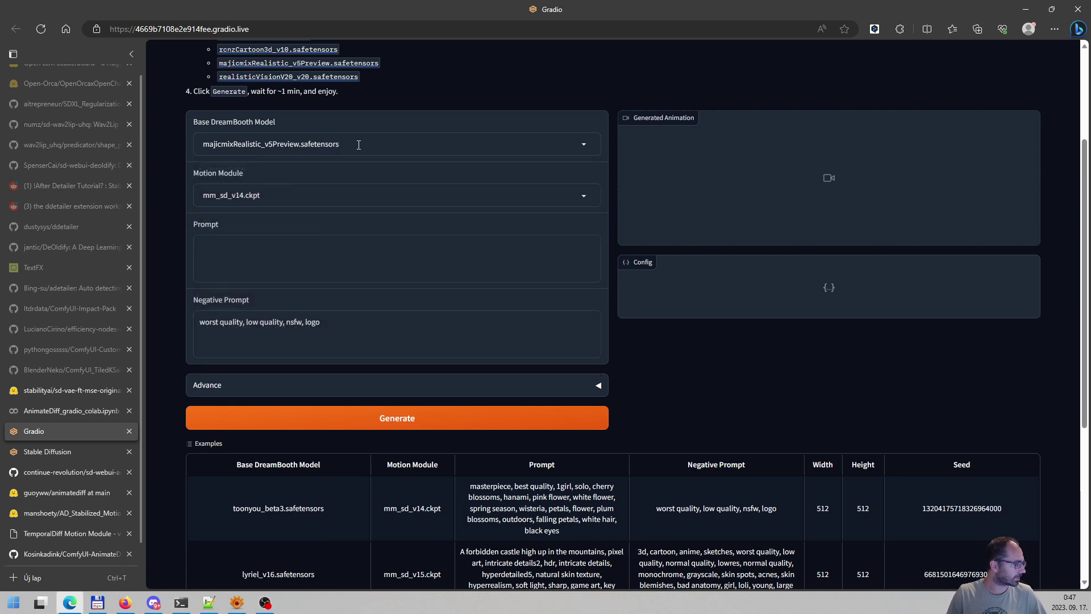
Set the motion module to mm_sd_v15.ckpt and let it finish loading.
{"action": "left_click", "coordinate": [313, 199]}
{"action": "left_click", "coordinate": [260, 235]}
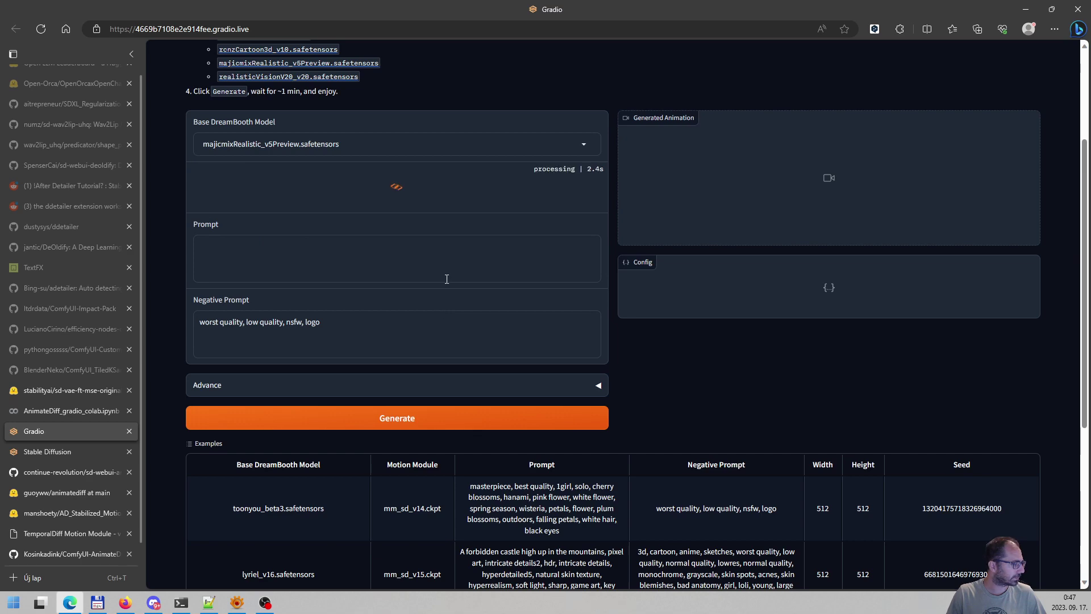
{"action": "scroll", "coordinate": [568, 318], "scroll_direction": "up", "scroll_amount": 3}
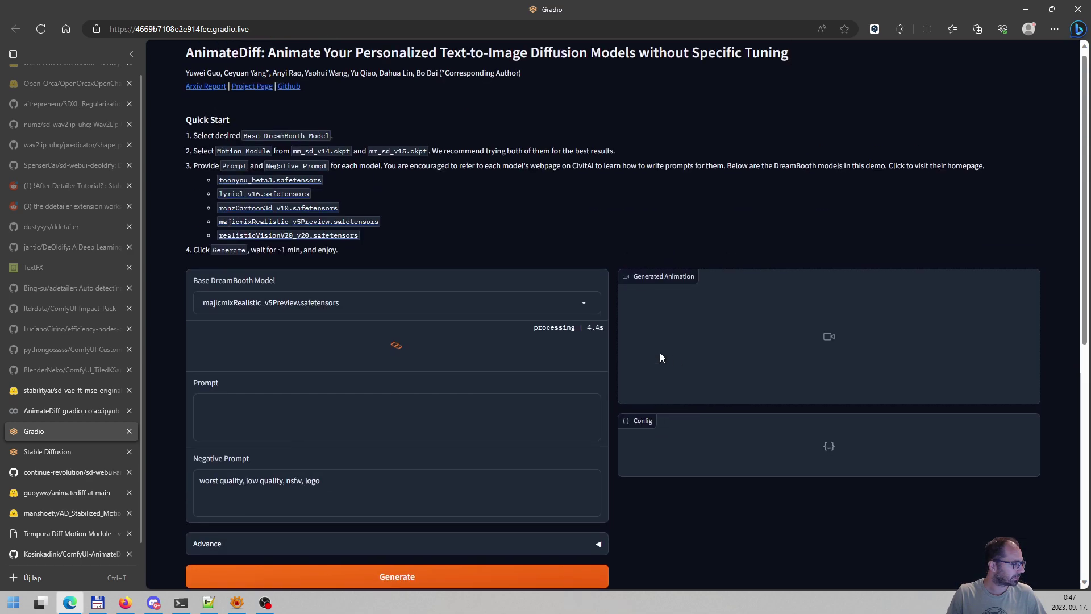
{"action": "scroll", "coordinate": [660, 352], "scroll_direction": "down", "scroll_amount": 3}
{"action": "scroll", "coordinate": [702, 376], "scroll_direction": "up", "scroll_amount": 2}
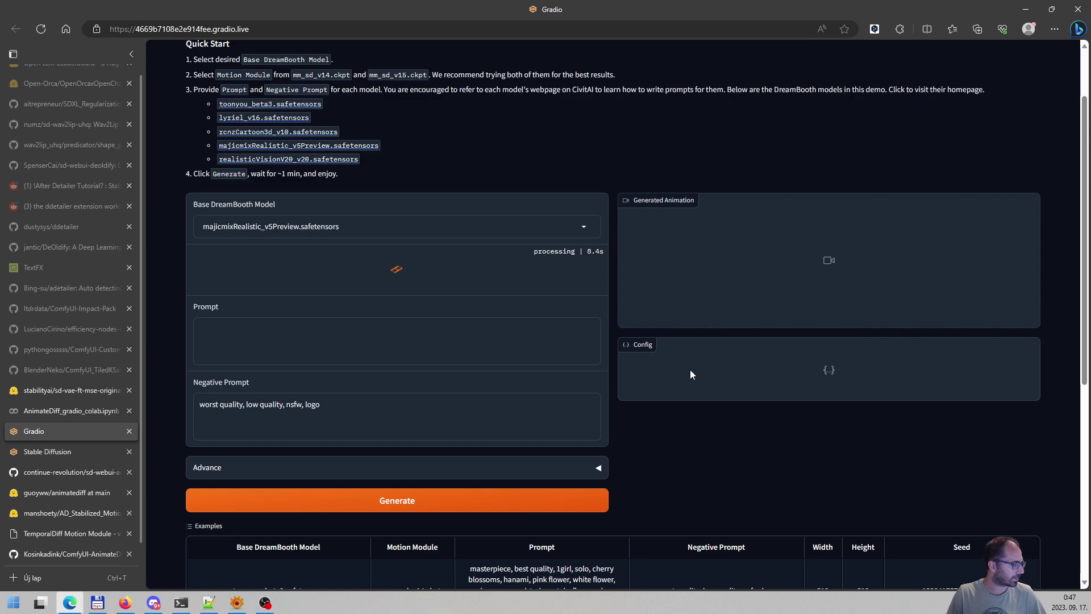
{"action": "scroll", "coordinate": [690, 374], "scroll_direction": "down", "scroll_amount": 3}
{"action": "scroll", "coordinate": [690, 370], "scroll_direction": "up", "scroll_amount": 3}
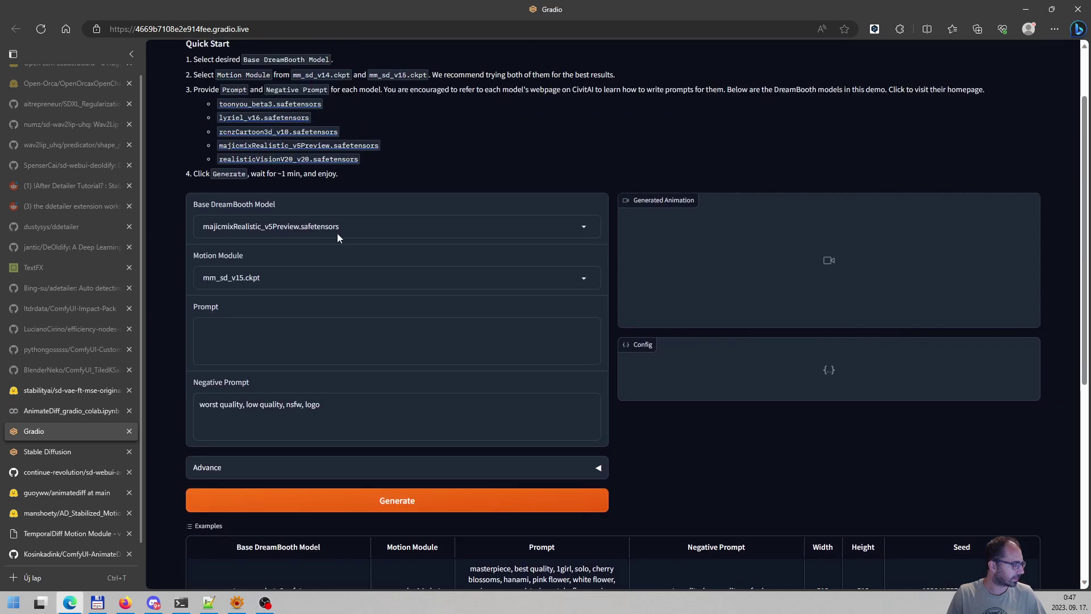
Enter the documentary closeup prompt of a 27 yo blessed Latvian woman in an abandoned wild west ghost town and generate the animation.
{"action": "left_click", "coordinate": [324, 345]}
{"action": "type", "text": "[Documentary] closeup photo of a [27 yo blessed Latvian woman], [long hair], [Parisienne dress], [feminine pose], [well lit wooden structure], [abandoned wild west ghost town], [late afternoon colorful red orange yellow light], [very emotional camera angle], [medium format camera], in the style of [Life magazine]"}
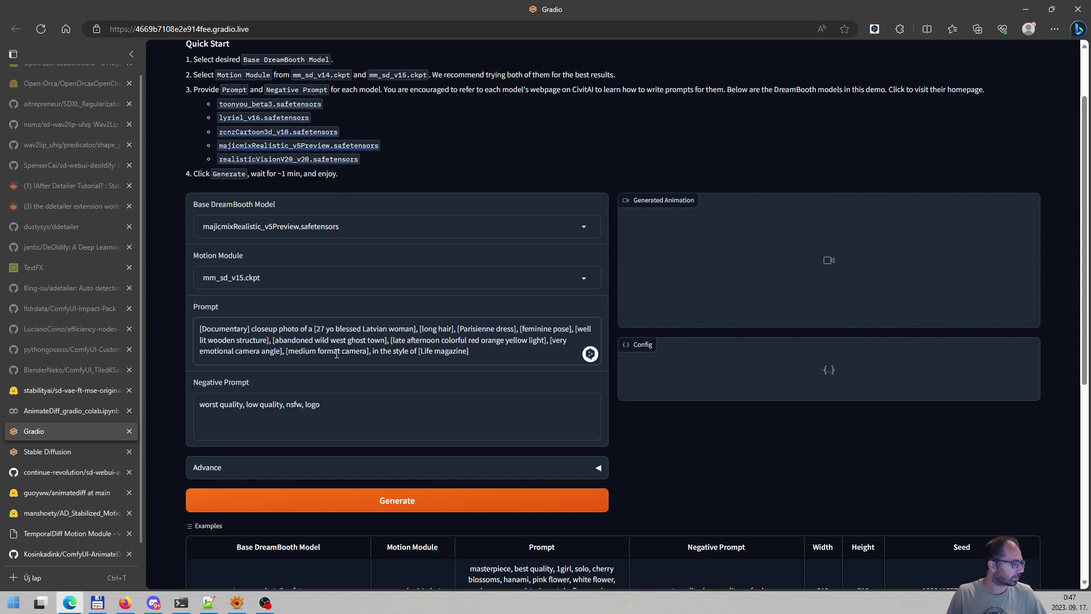
{"action": "left_click", "coordinate": [448, 479]}
{"action": "scroll", "coordinate": [445, 449], "scroll_direction": "down", "scroll_amount": 2}
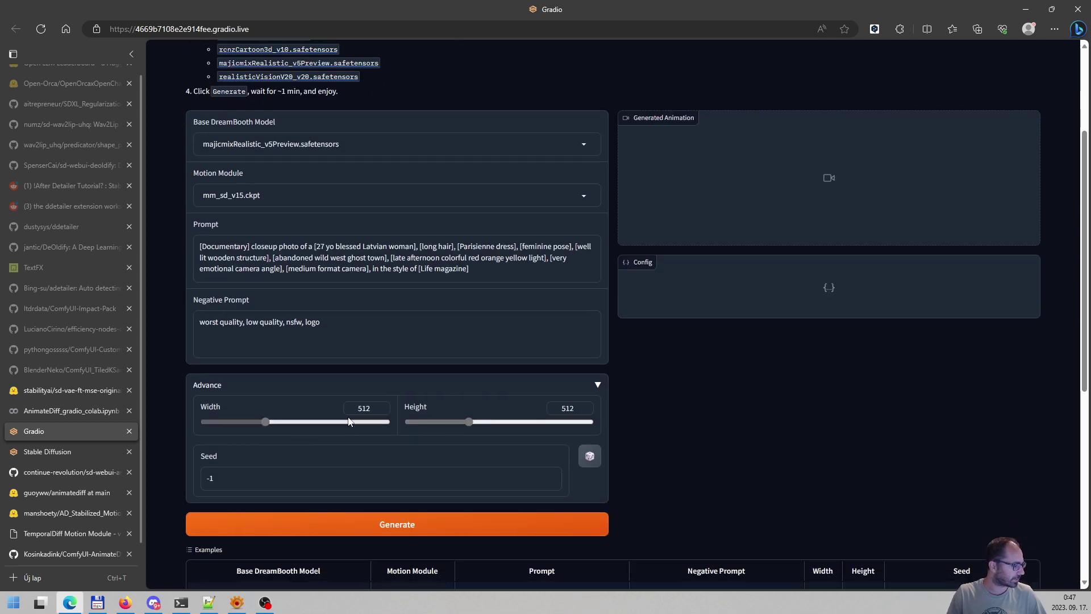
{"action": "left_click", "coordinate": [464, 385]}
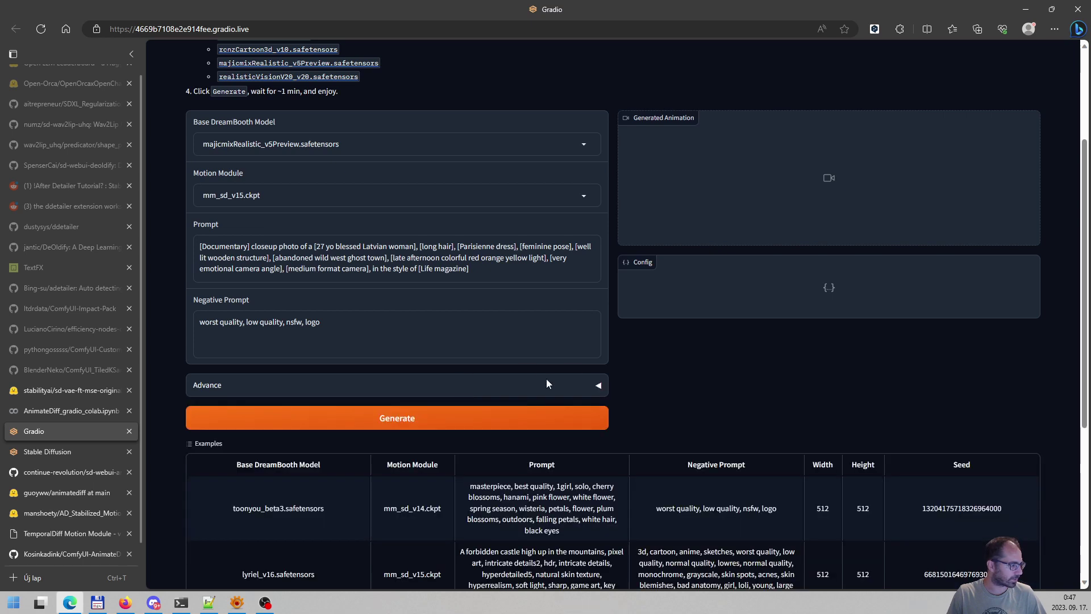
{"action": "left_click", "coordinate": [421, 419]}
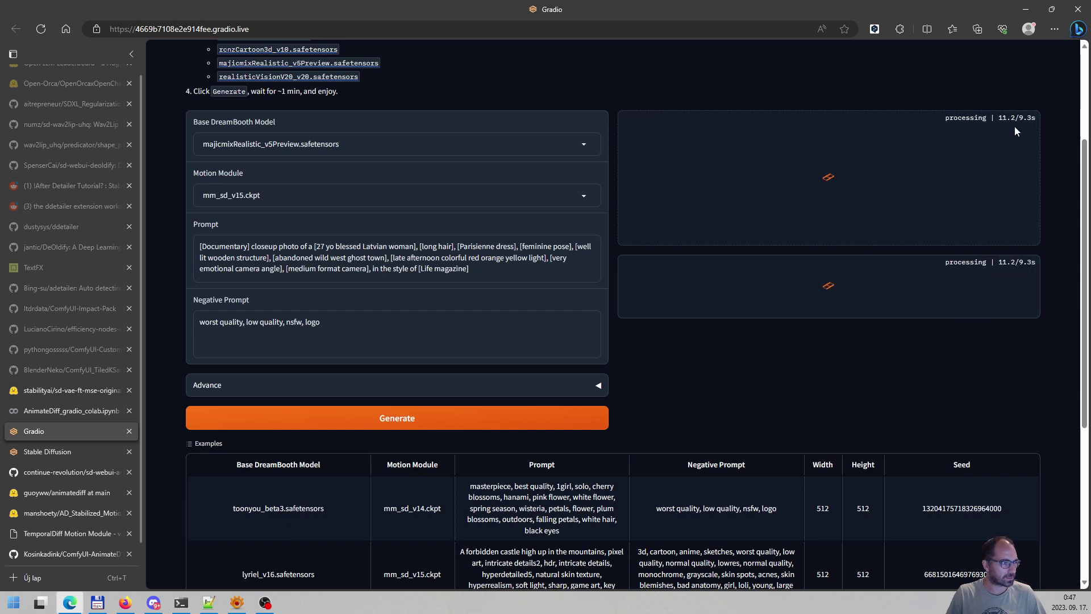
Check the generation progress in the Colab notebook output until it completes and view the resulting animation on the Gradio page.
{"action": "left_click", "coordinate": [63, 413]}
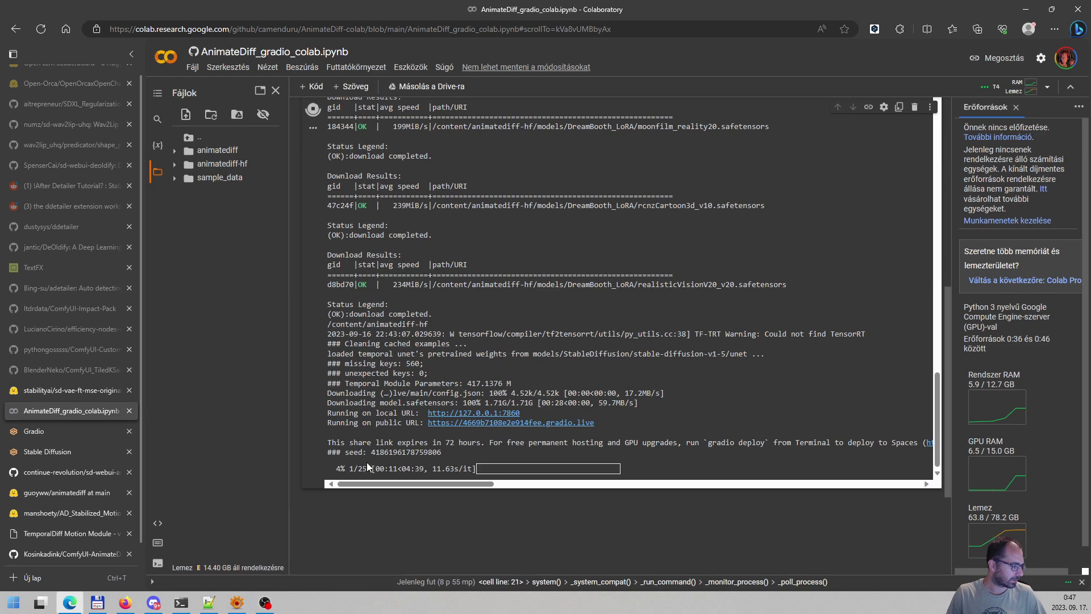
{"action": "left_click", "coordinate": [59, 434]}
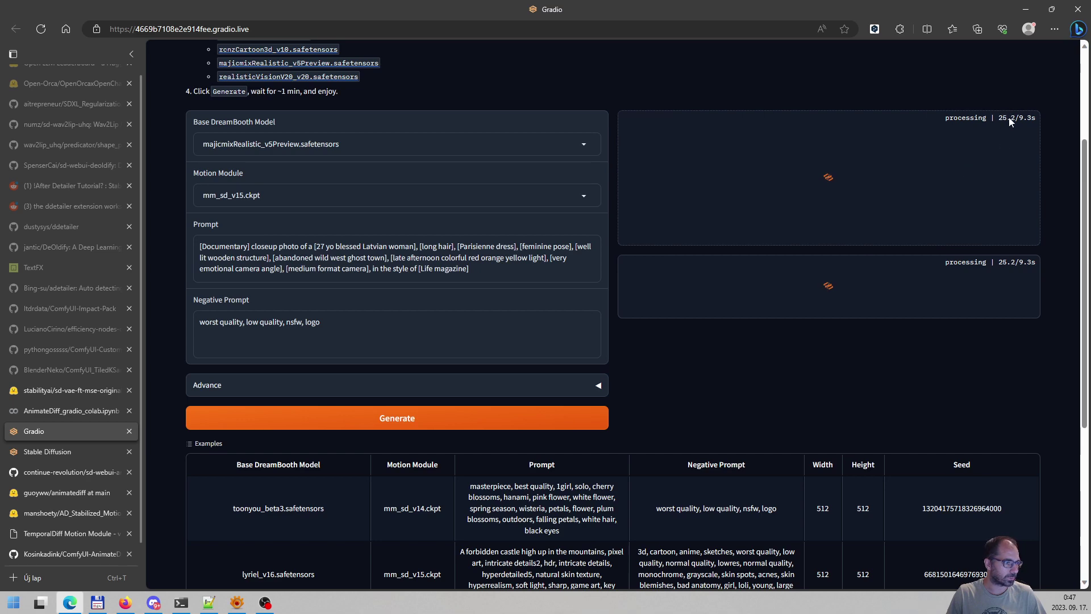
{"action": "left_click", "coordinate": [67, 410]}
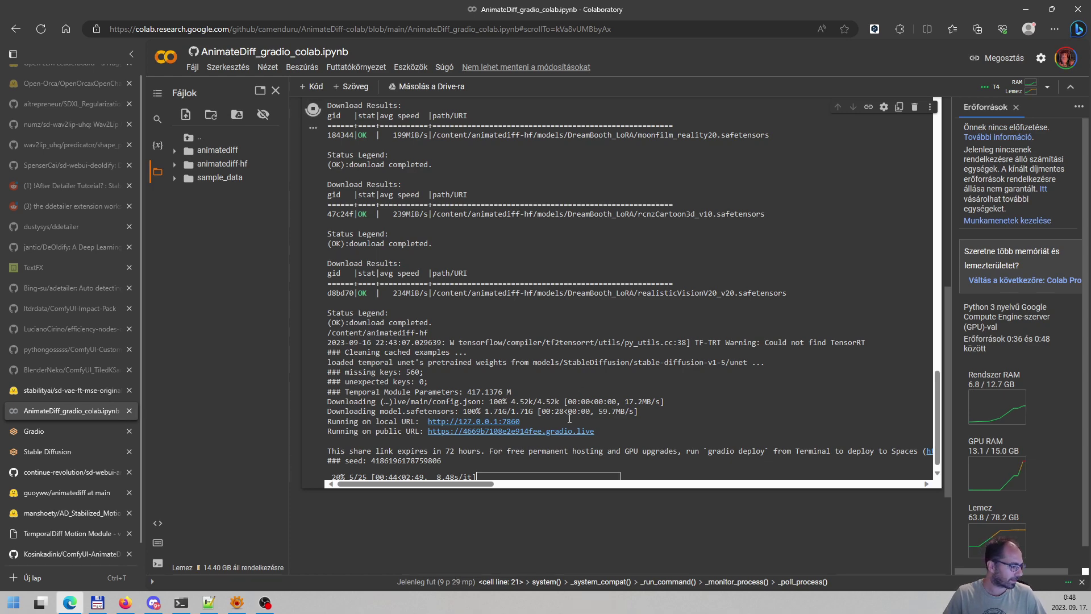
{"action": "left_click", "coordinate": [60, 431]}
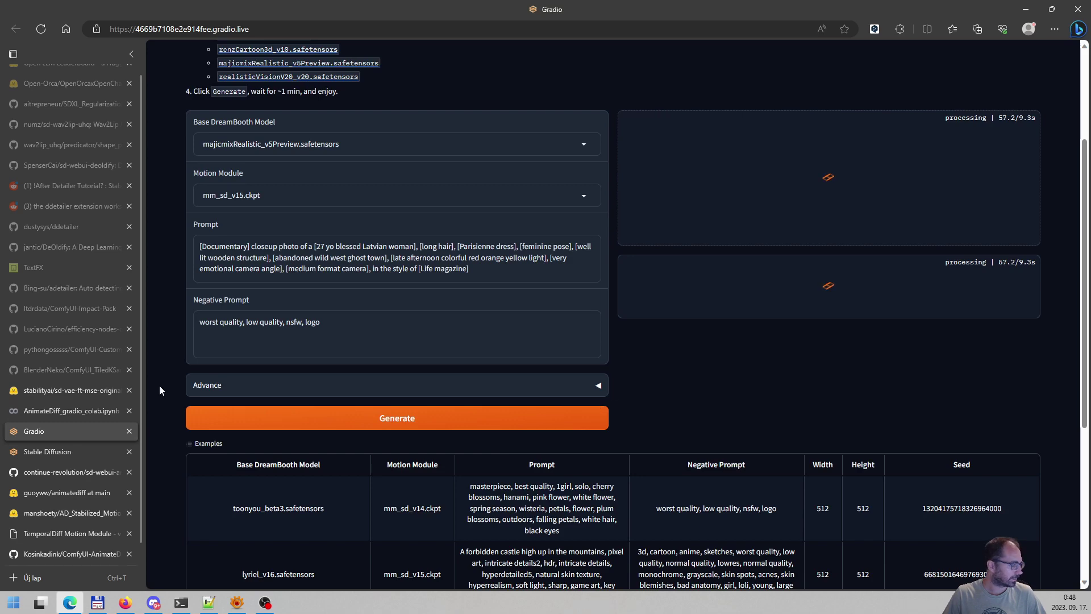
{"action": "left_click", "coordinate": [72, 409]}
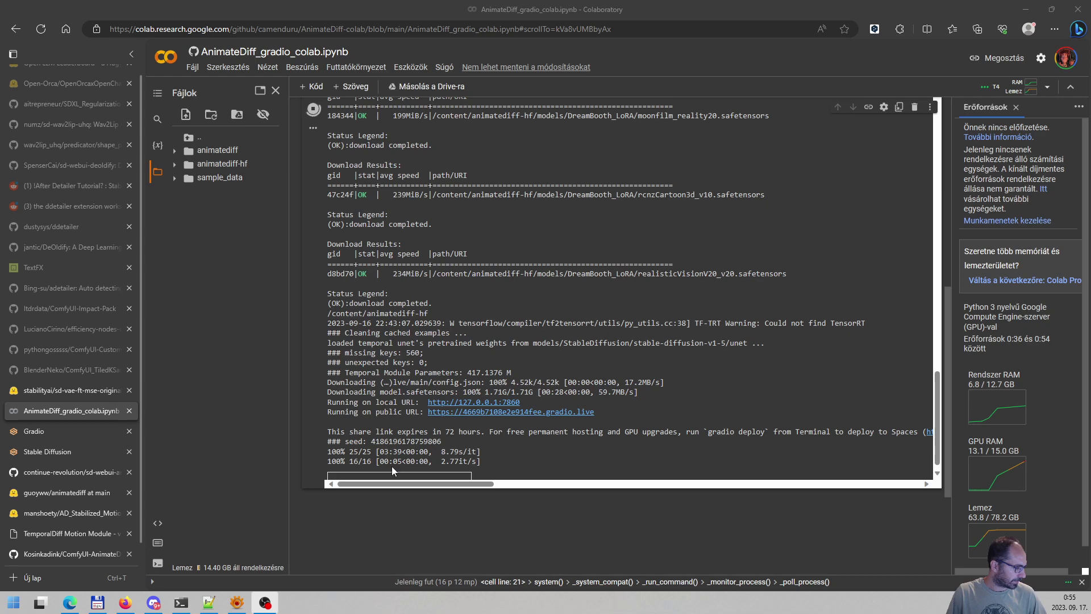
{"action": "left_click", "coordinate": [34, 433]}
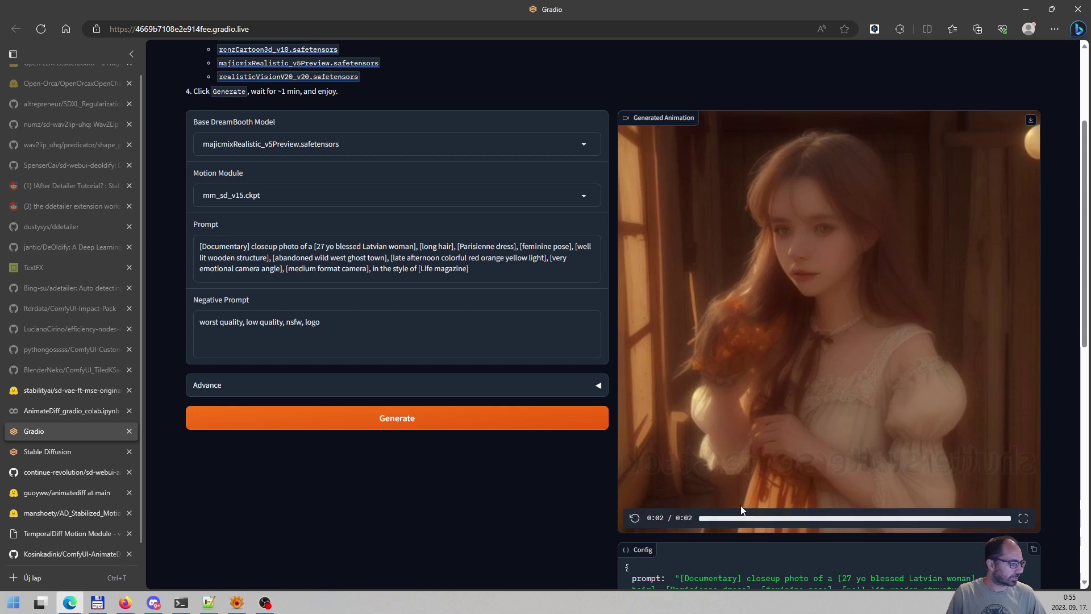
Replay the generated animation of the woman several times on the Gradio page to examine its motion.
{"action": "left_click", "coordinate": [635, 520]}
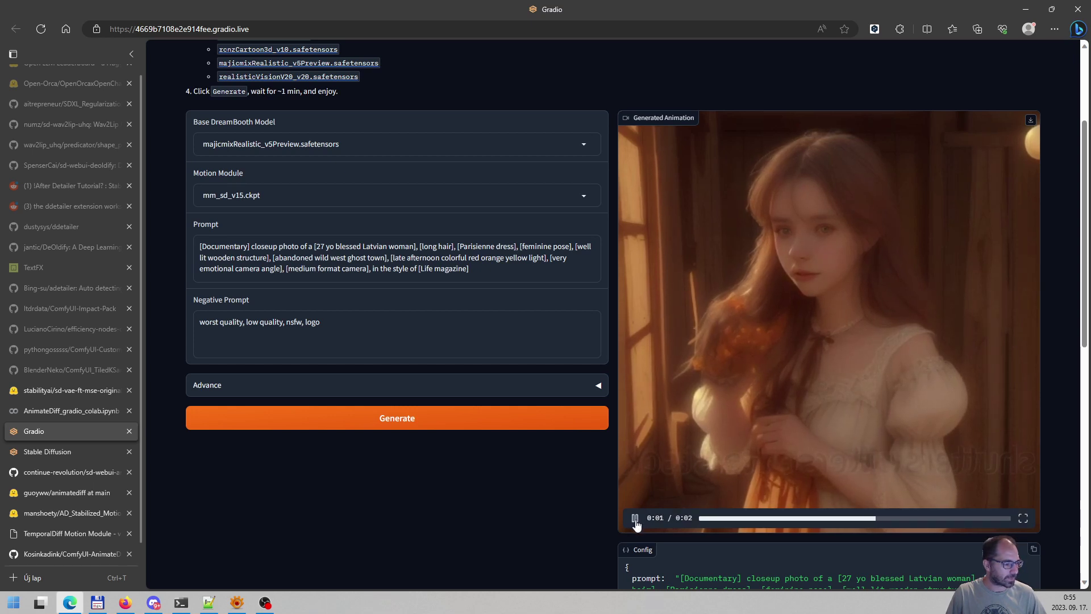
{"action": "left_click", "coordinate": [635, 520]}
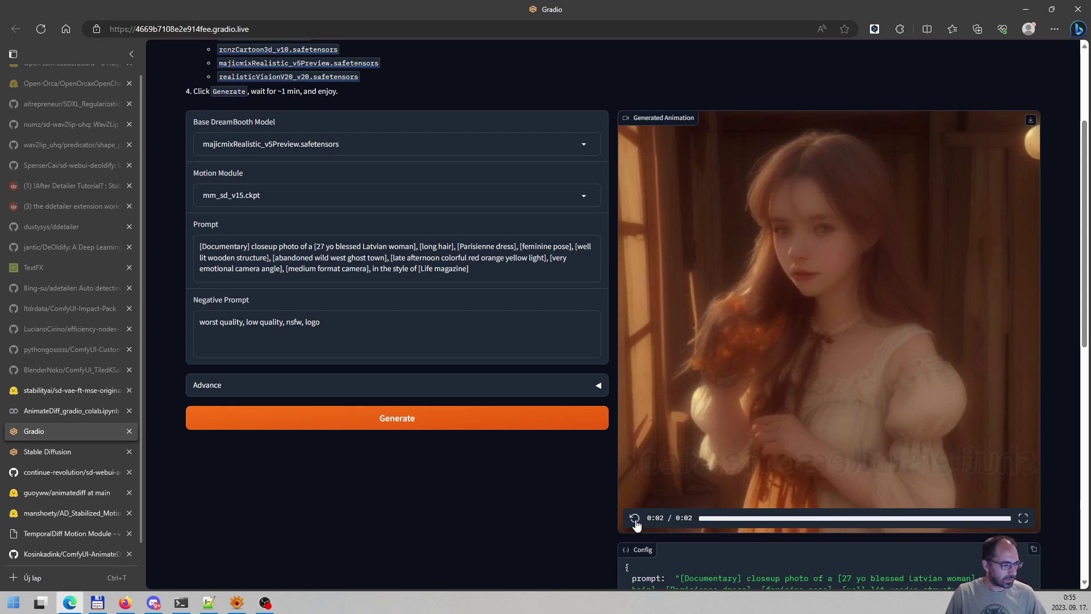
{"action": "left_click", "coordinate": [635, 519]}
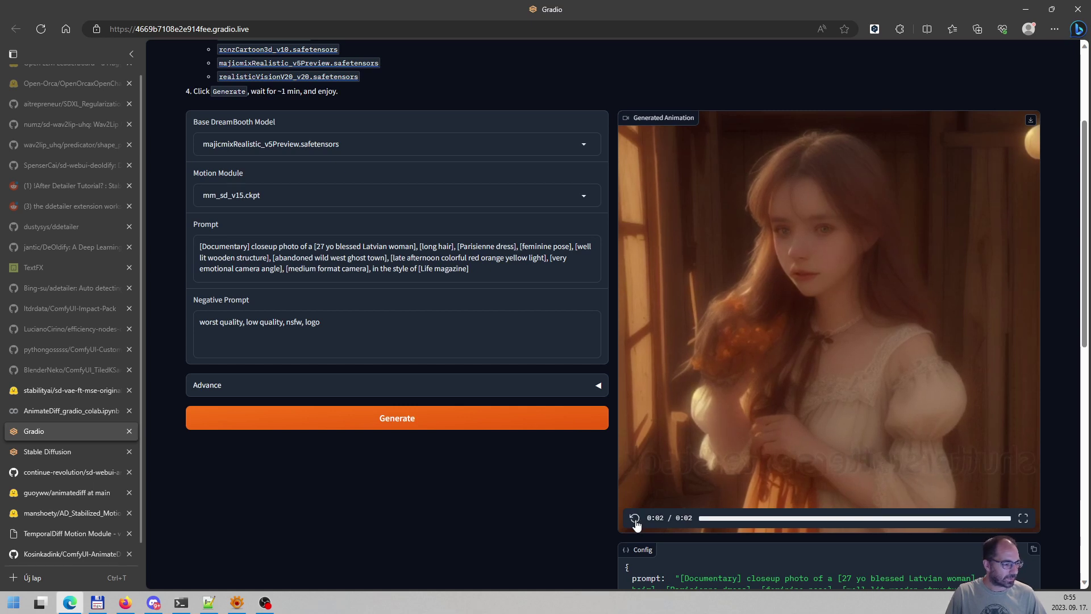
{"action": "left_click", "coordinate": [635, 519]}
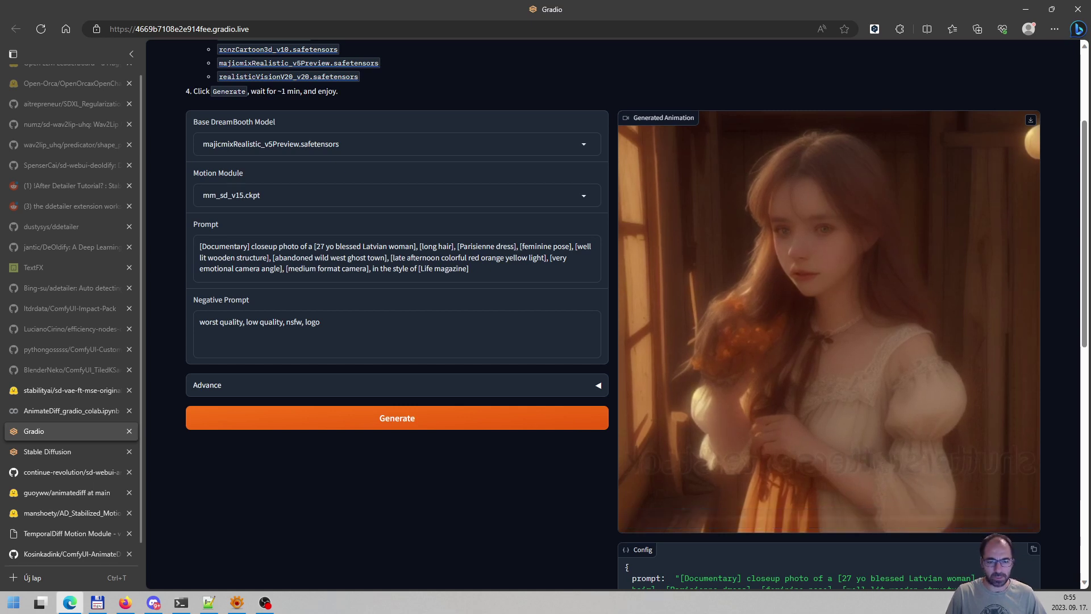
{"action": "key", "text": "alt+Tab"}
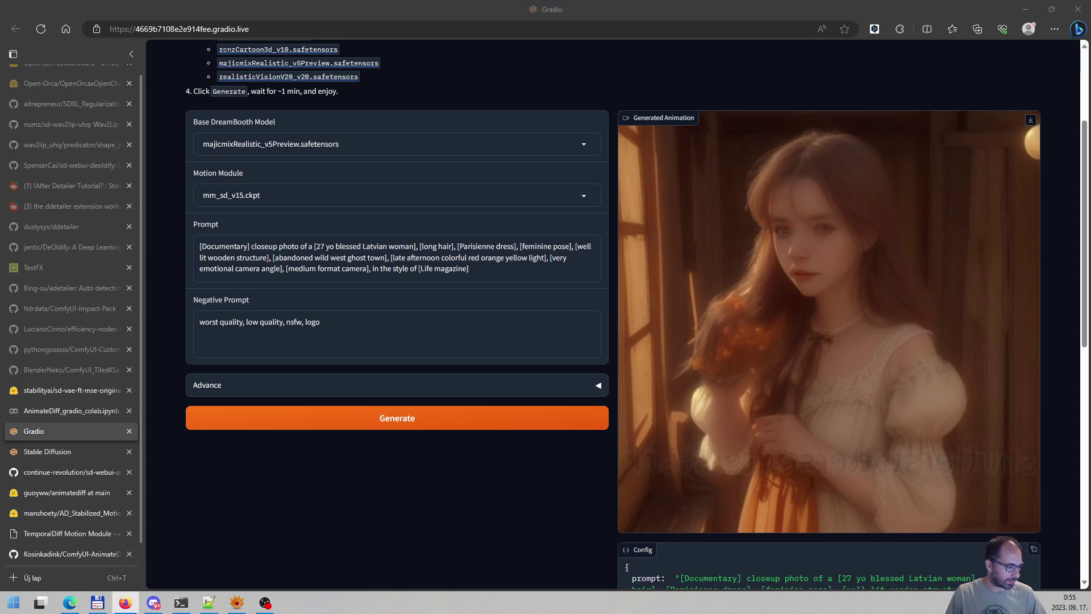
{"action": "mouse_move", "coordinate": [660, 453]}
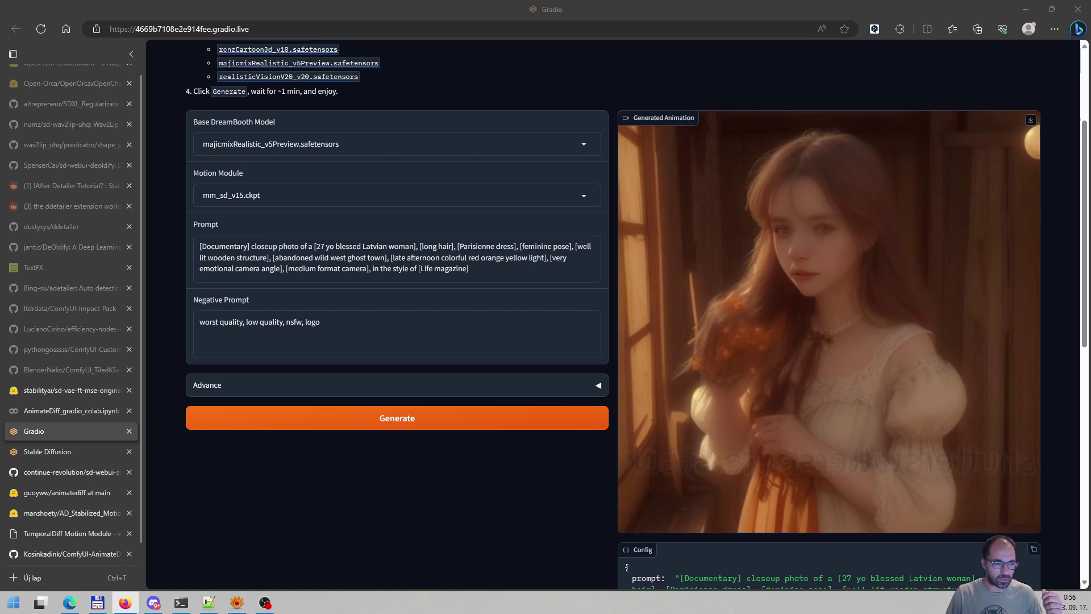
Download the generated animation and save it in the bemutato50-animatediff folder as mm_sd_v15-gogole-colab-4perc.mp4.
{"action": "mouse_move", "coordinate": [907, 270]}
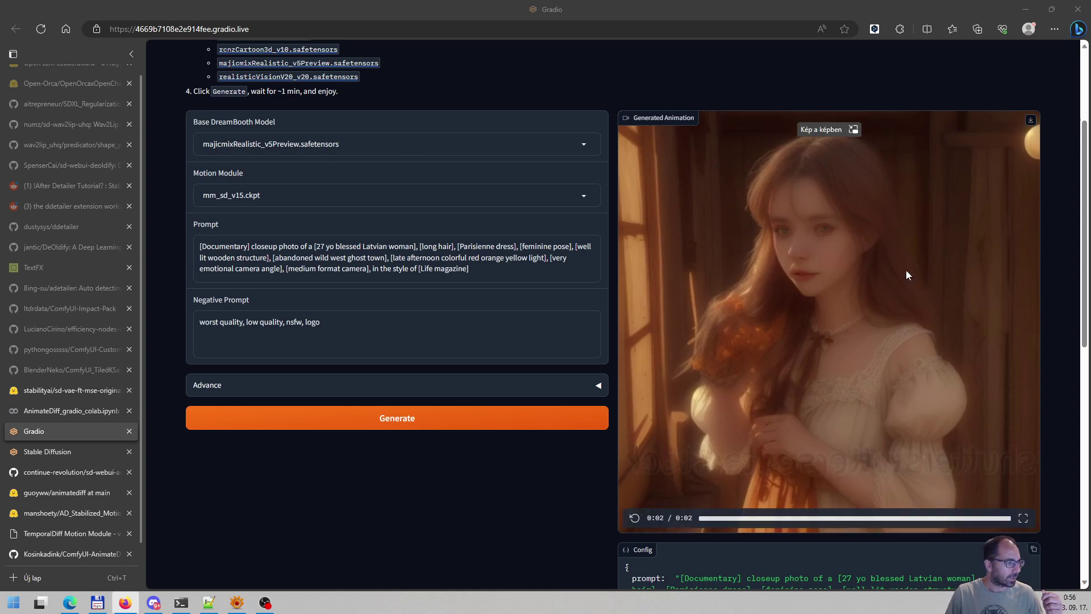
{"action": "left_click", "coordinate": [1031, 120]}
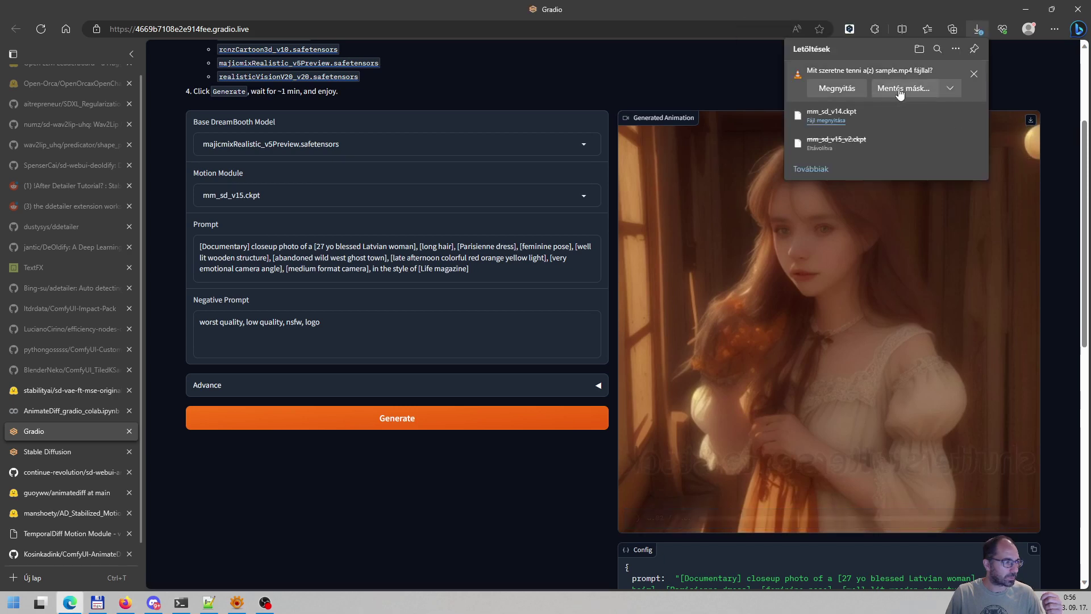
{"action": "left_click", "coordinate": [903, 89]}
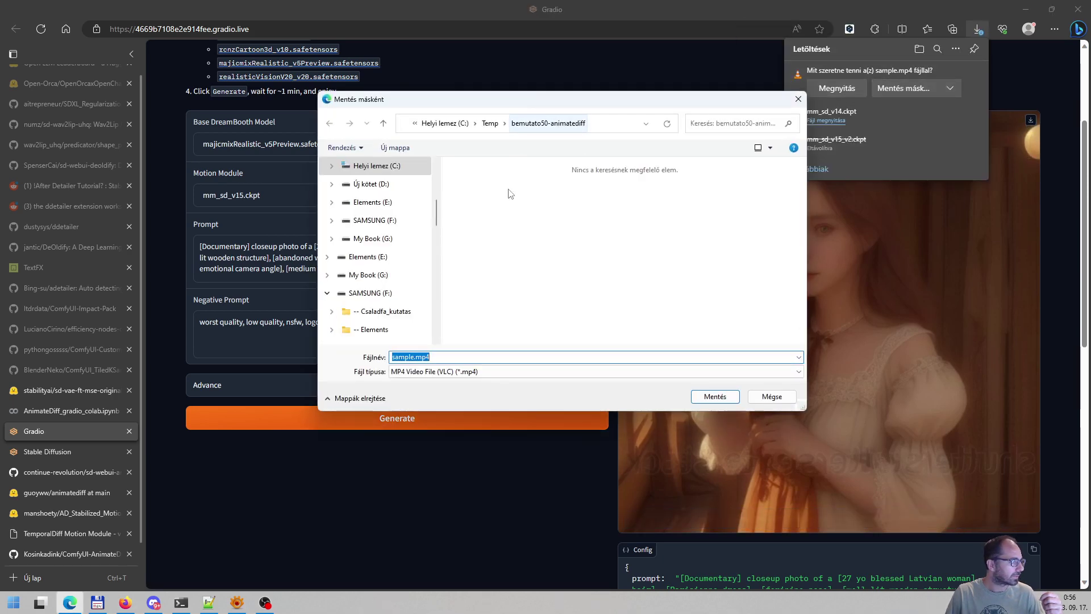
{"action": "left_click", "coordinate": [415, 357]}
{"action": "double_click", "coordinate": [415, 357]}
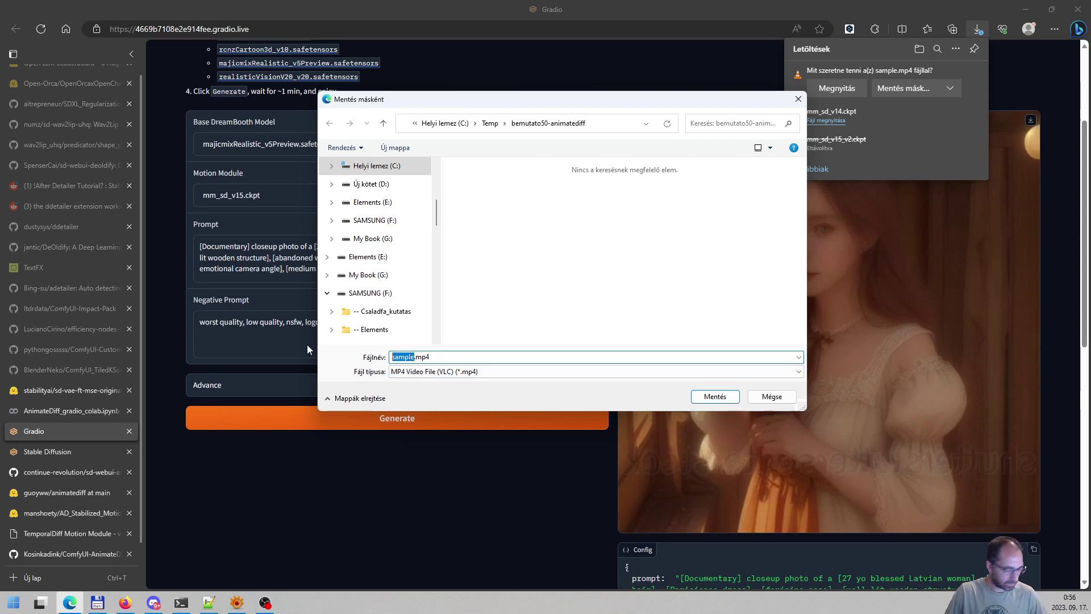
{"action": "type", "text": "mm_sd"}
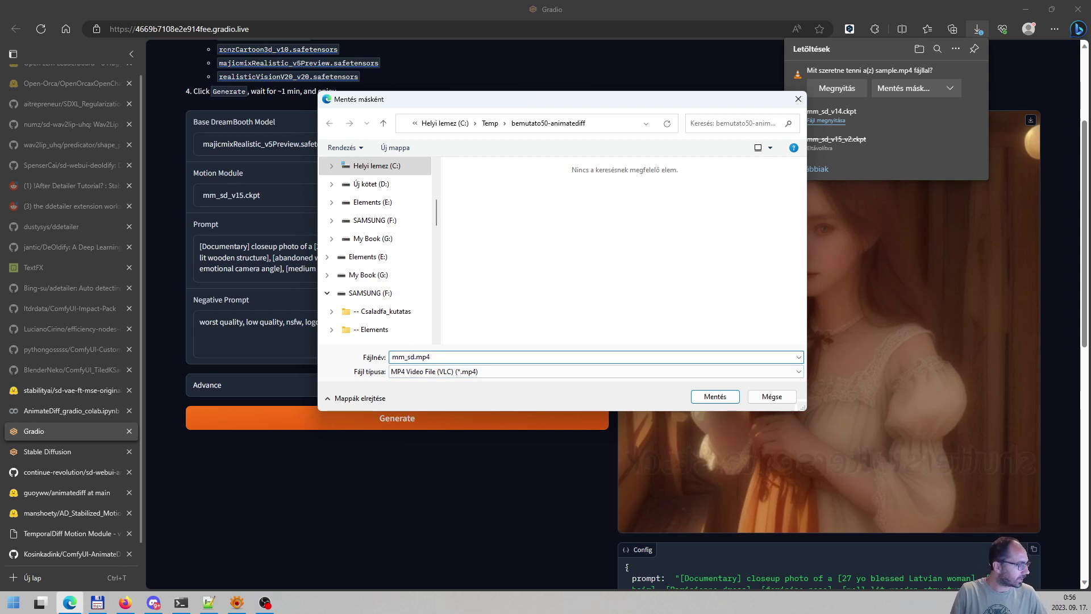
{"action": "type", "text": "_v15"}
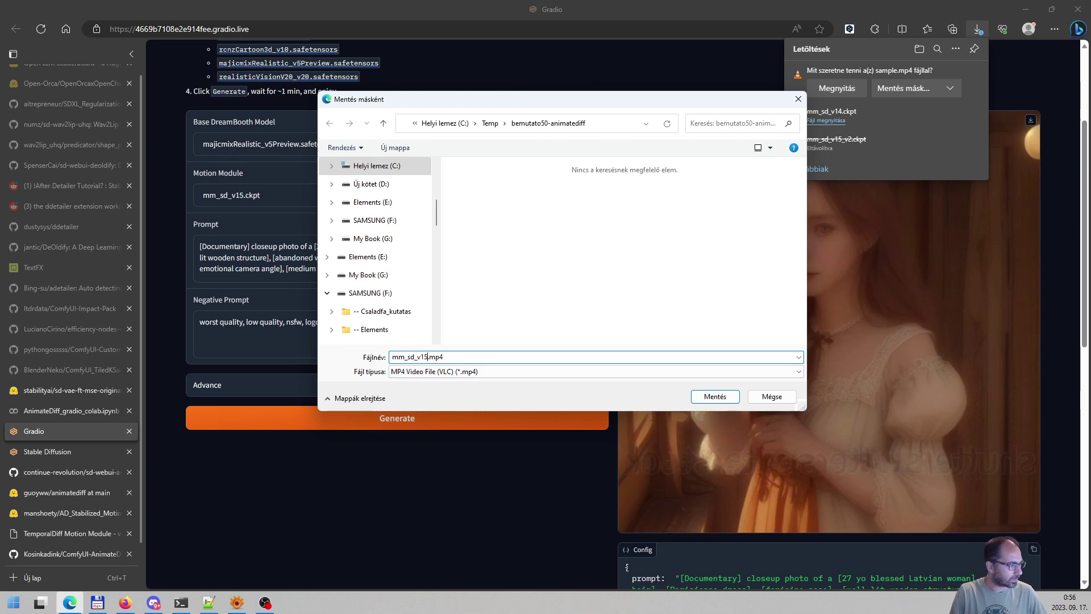
{"action": "type", "text": "-"}
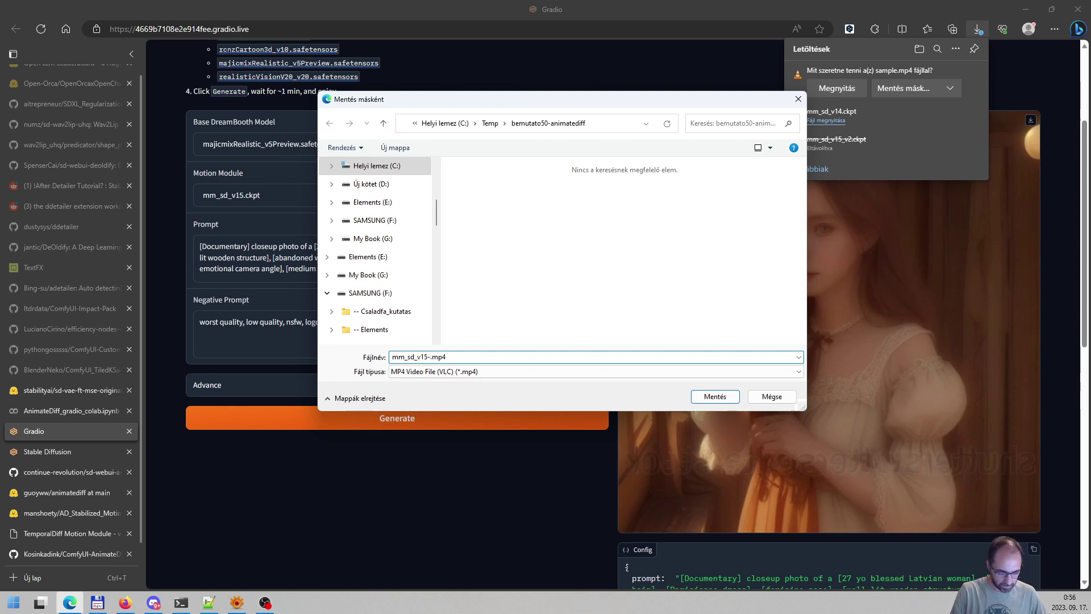
{"action": "type", "text": "gog"}
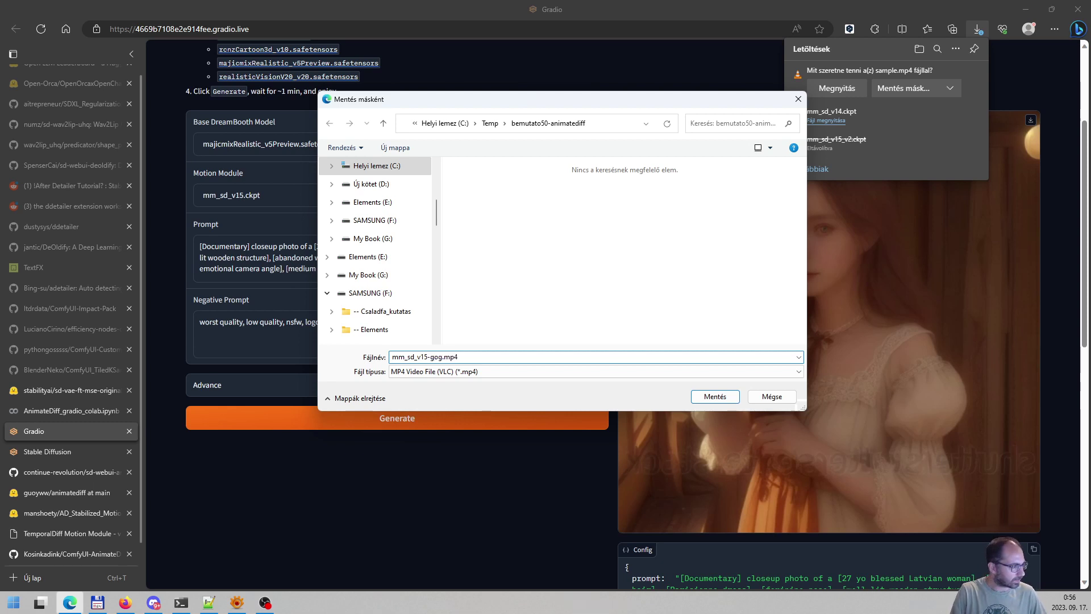
{"action": "type", "text": "ole-"}
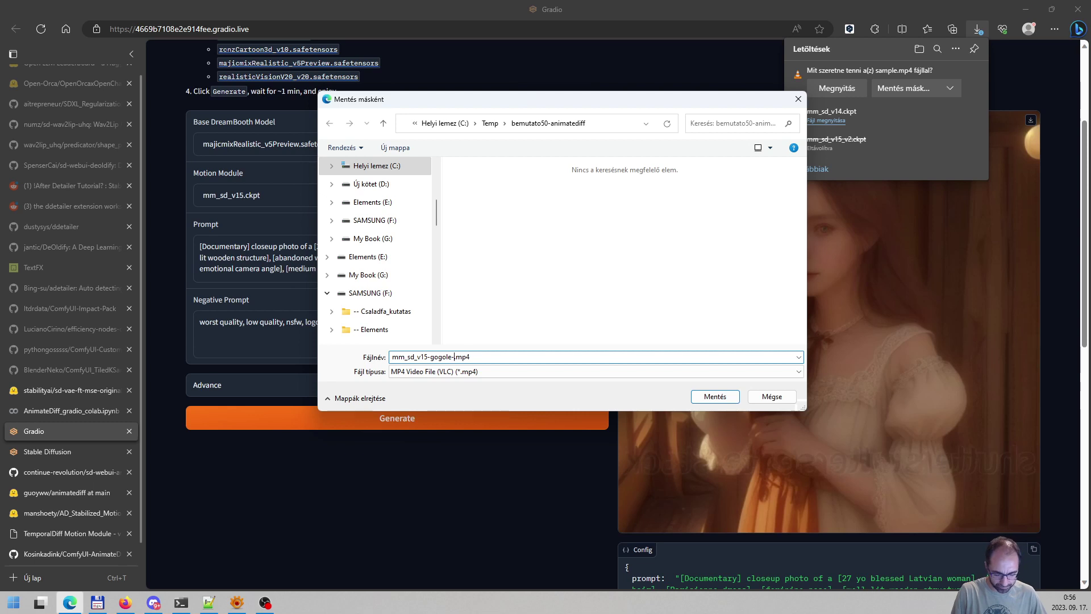
{"action": "type", "text": "colab-"}
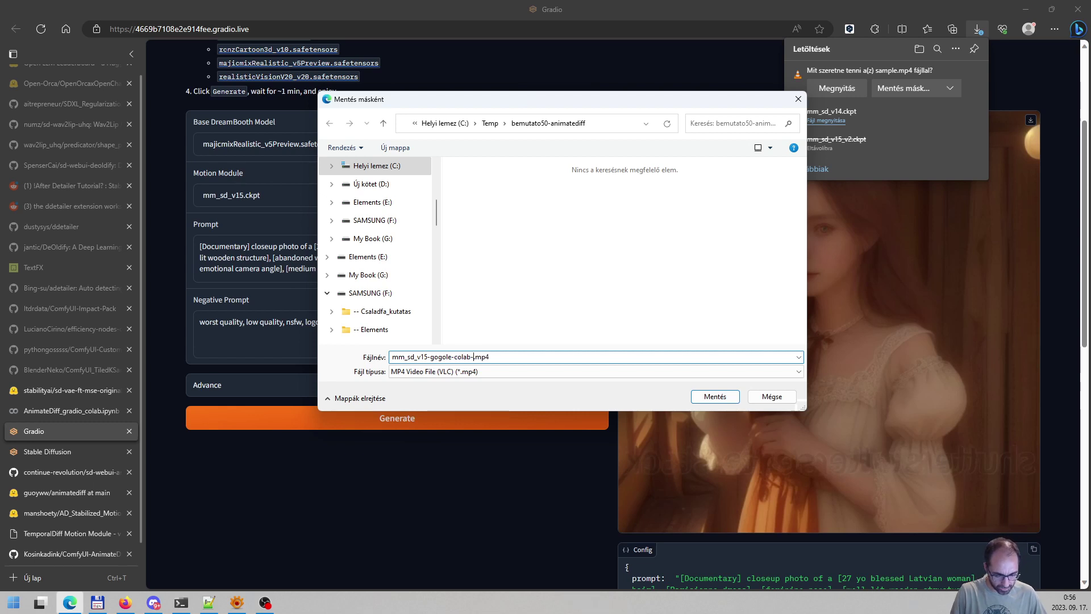
{"action": "type", "text": "4perc"}
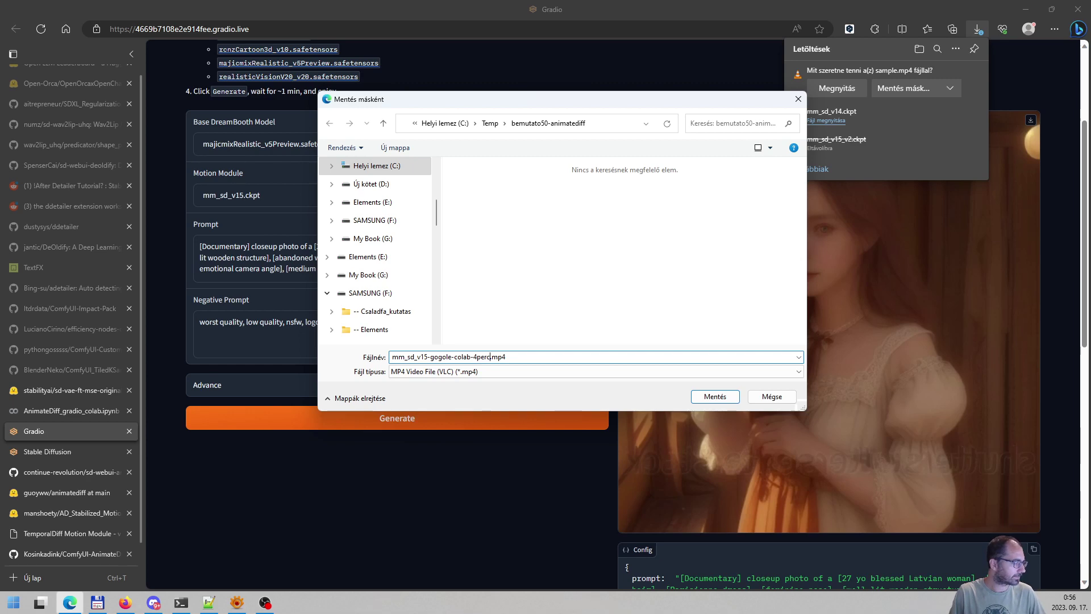
{"action": "key", "text": "Return"}
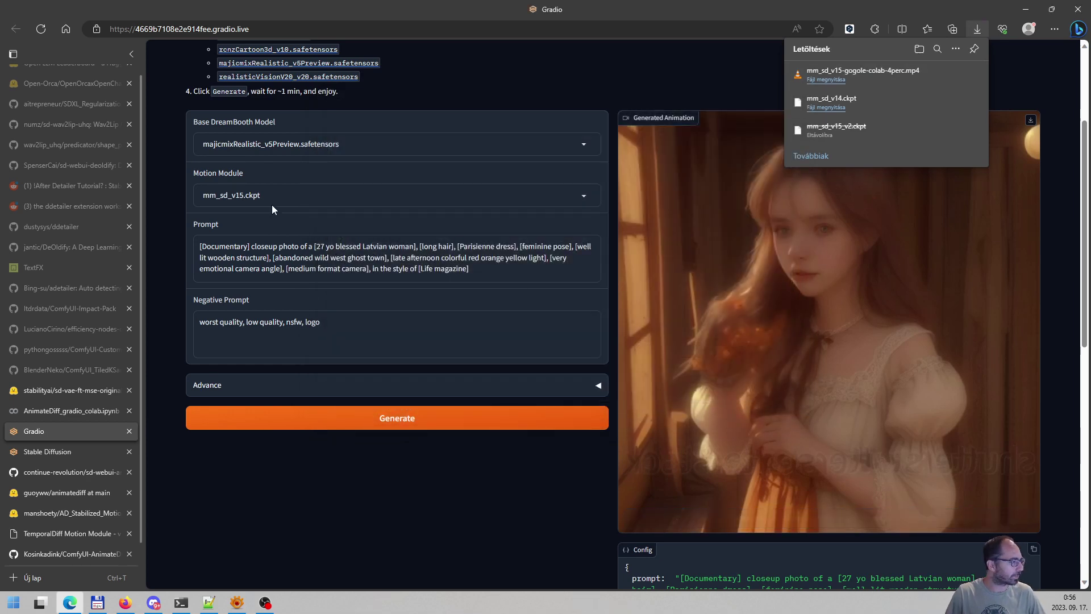
Set the motion module to mm_sd_v14.ckpt and the base DreamBooth model to realisticVisionV20_v20.safetensors.
{"action": "left_click", "coordinate": [321, 193]}
{"action": "left_click", "coordinate": [240, 214]}
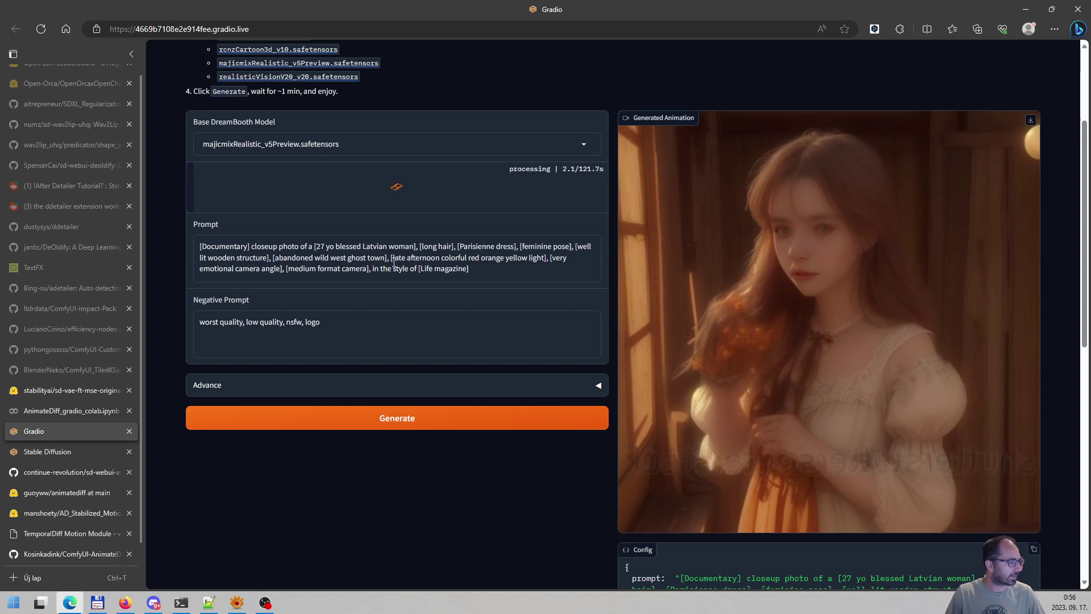
{"action": "mouse_move", "coordinate": [758, 342]}
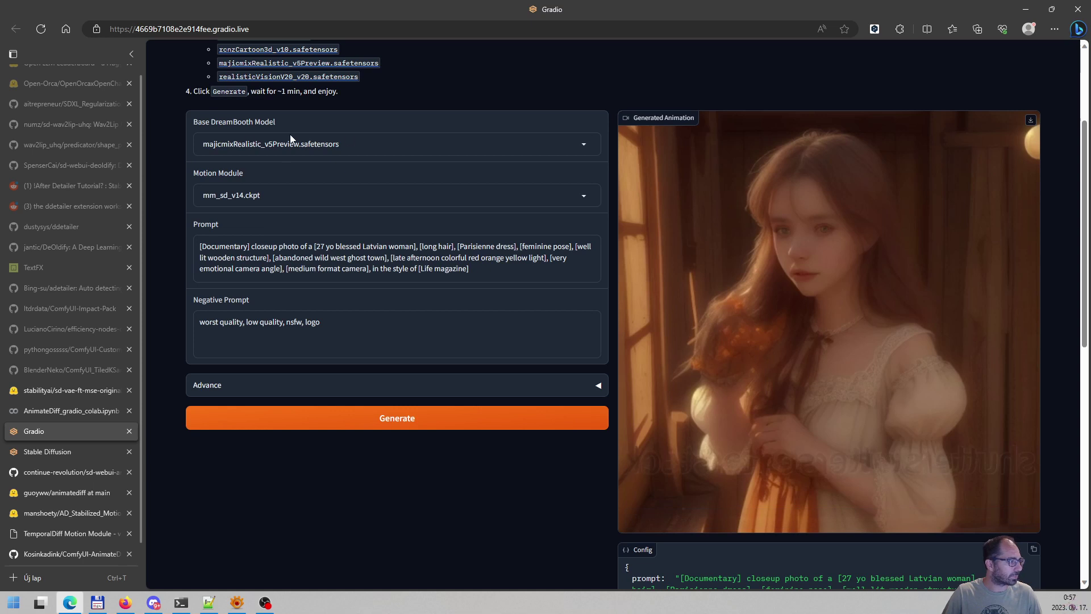
{"action": "left_click", "coordinate": [349, 145]}
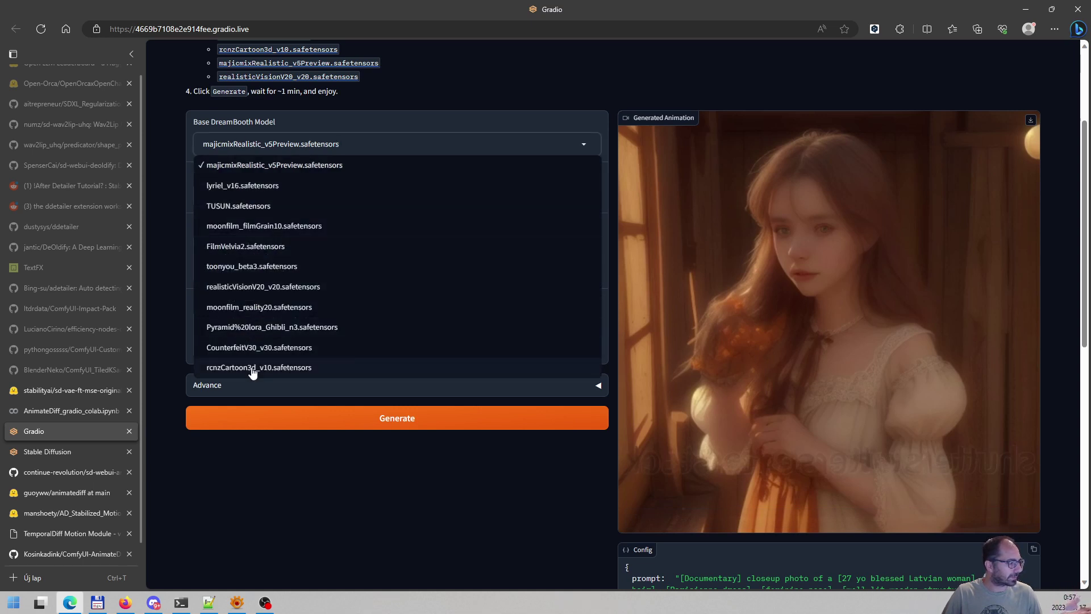
{"action": "left_click", "coordinate": [288, 289]}
Open civitai.com in a new browser tab and look through the featured models and images on its home page.
{"action": "left_click", "coordinate": [44, 577]}
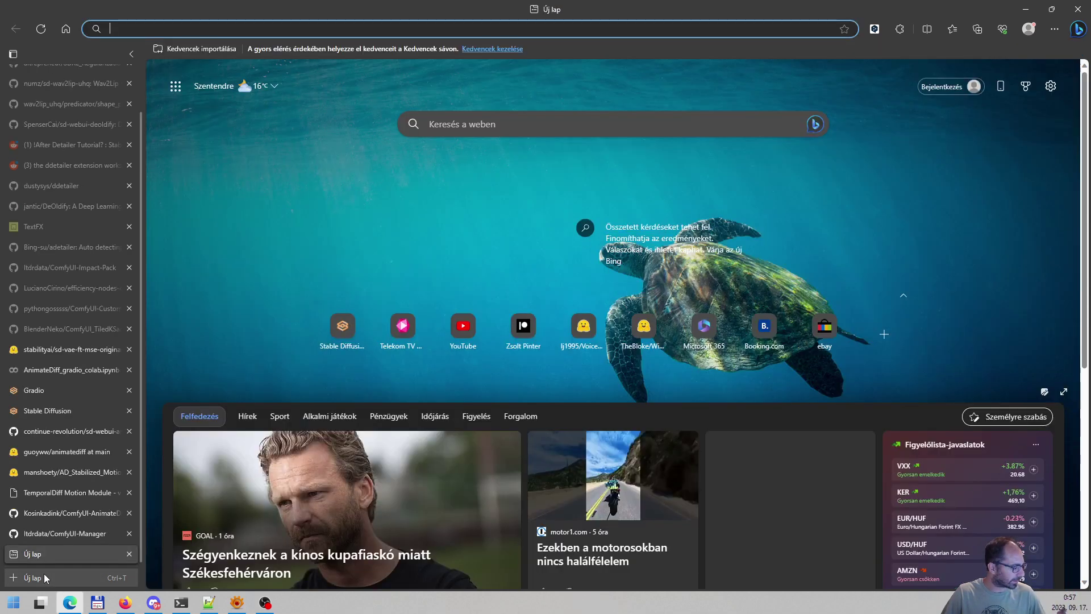
{"action": "type", "text": "civit"}
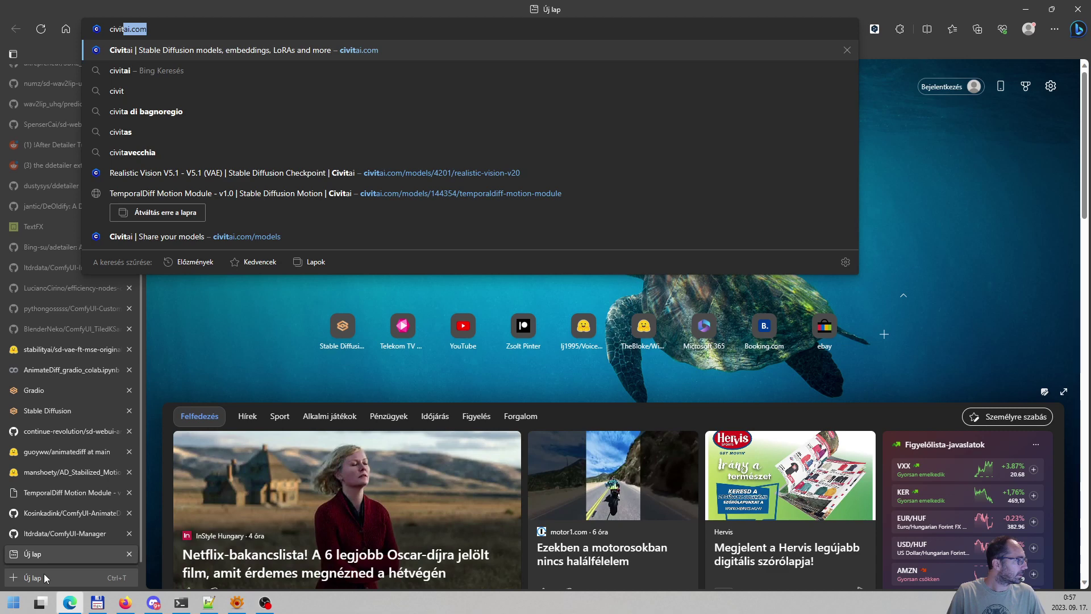
{"action": "key", "text": "Return"}
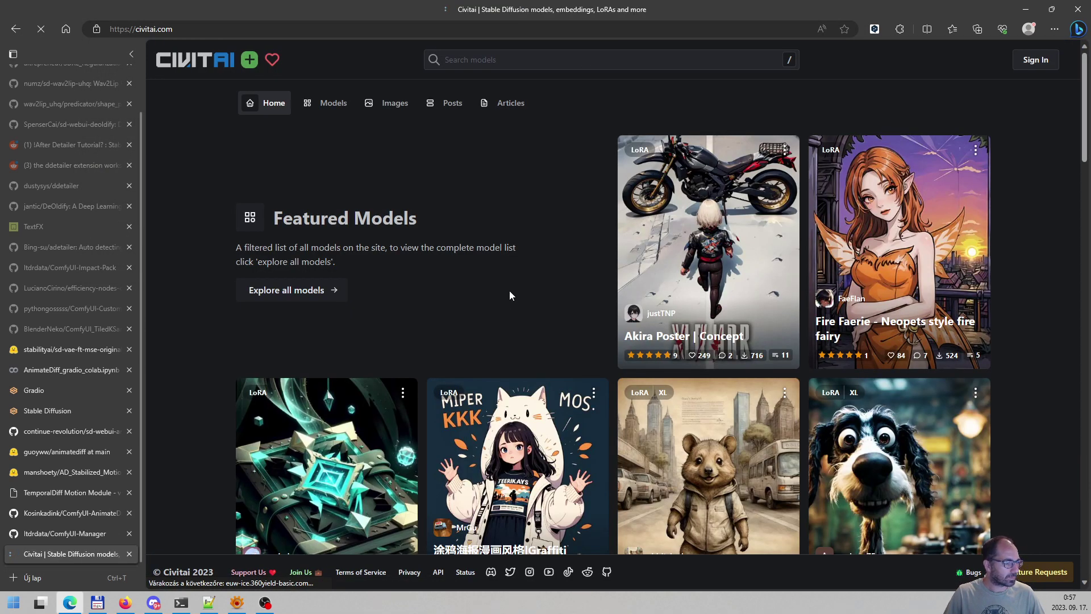
{"action": "scroll", "coordinate": [568, 272], "scroll_direction": "down", "scroll_amount": 3}
{"action": "scroll", "coordinate": [605, 248], "scroll_direction": "down", "scroll_amount": 10}
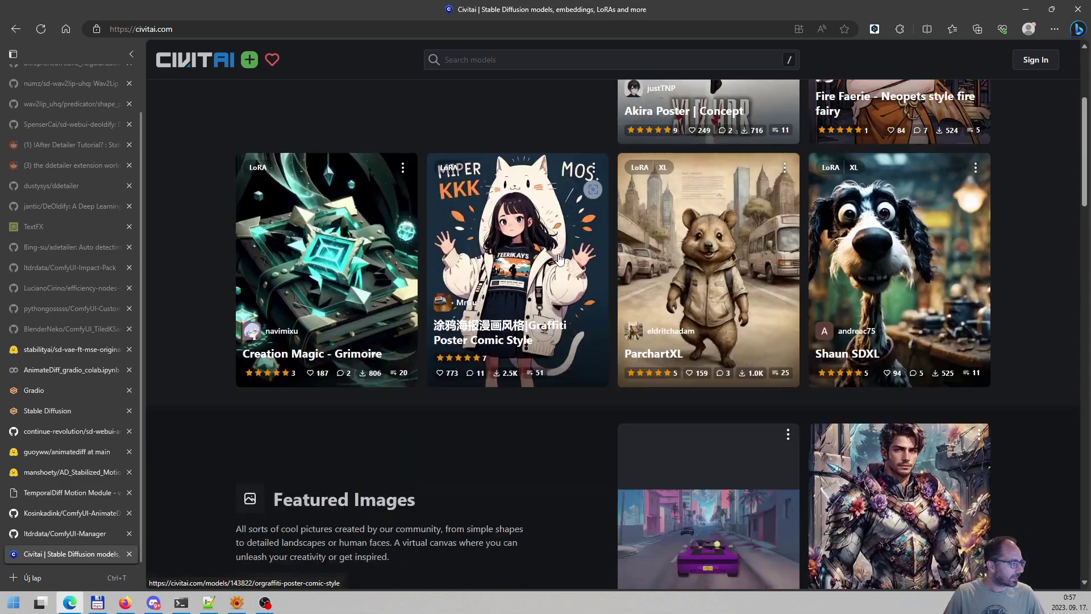
{"action": "scroll", "coordinate": [559, 293], "scroll_direction": "down", "scroll_amount": 5}
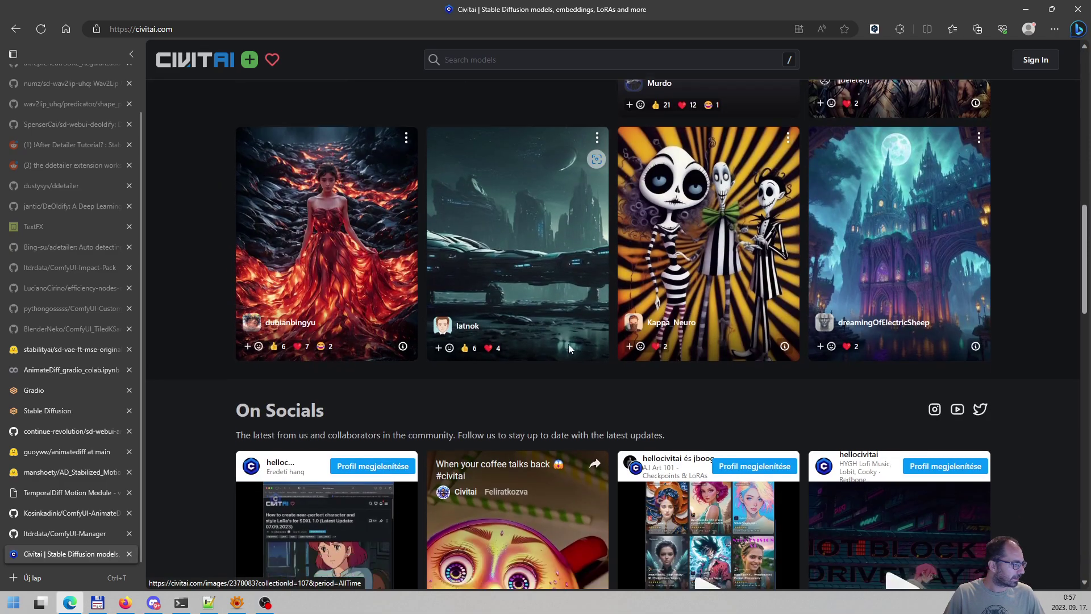
{"action": "scroll", "coordinate": [573, 366], "scroll_direction": "up", "scroll_amount": 3}
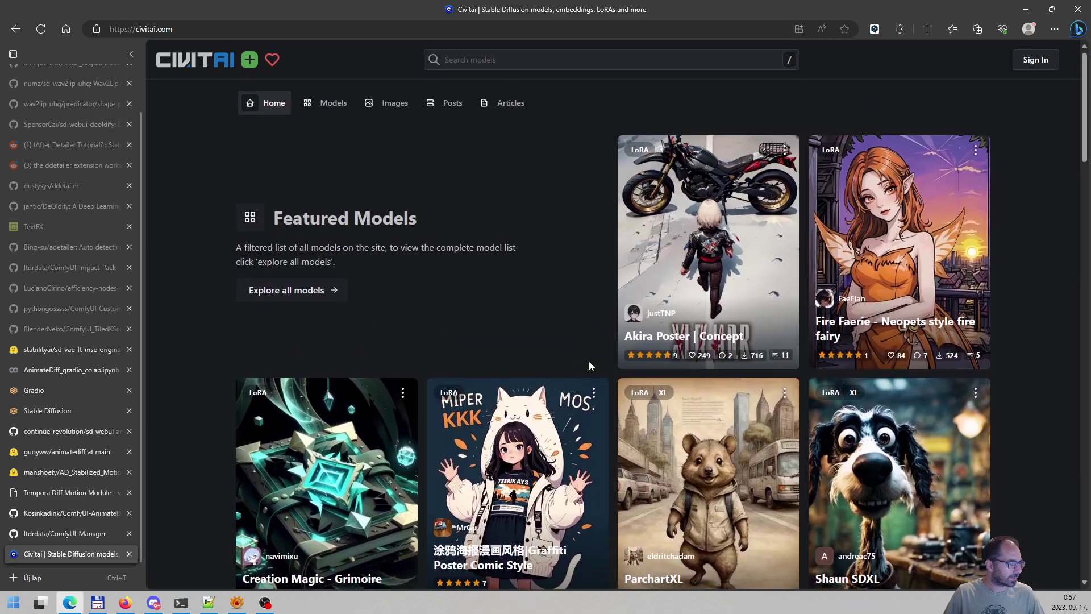
Open the Juggernaut XL model page and examine the portrait sample's generation data, translating the start of its negative prompt into Hungarian.
{"action": "left_click", "coordinate": [316, 105]}
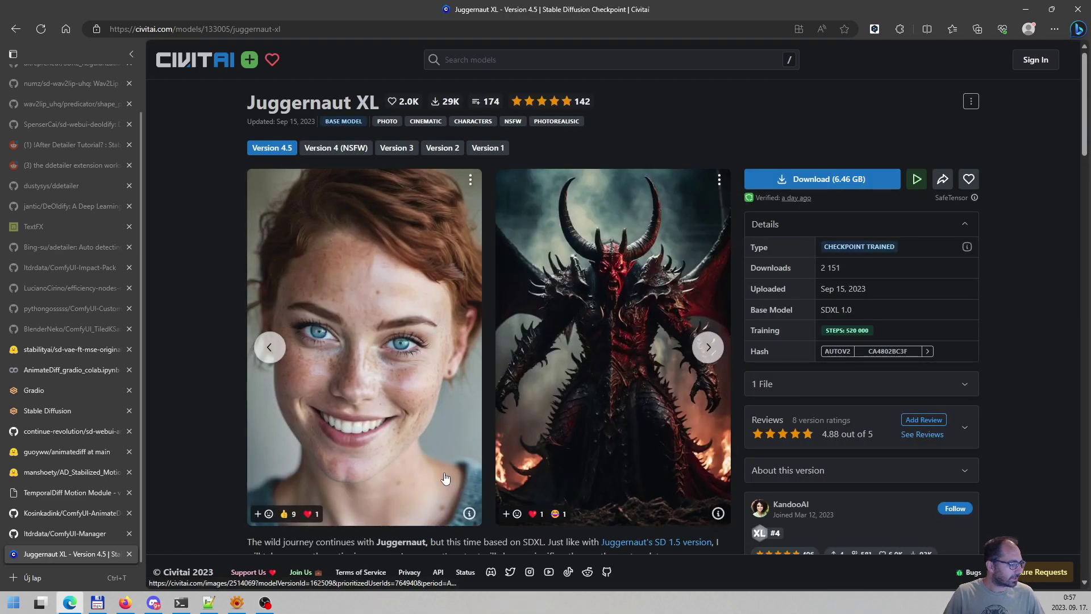
{"action": "left_click", "coordinate": [469, 514]}
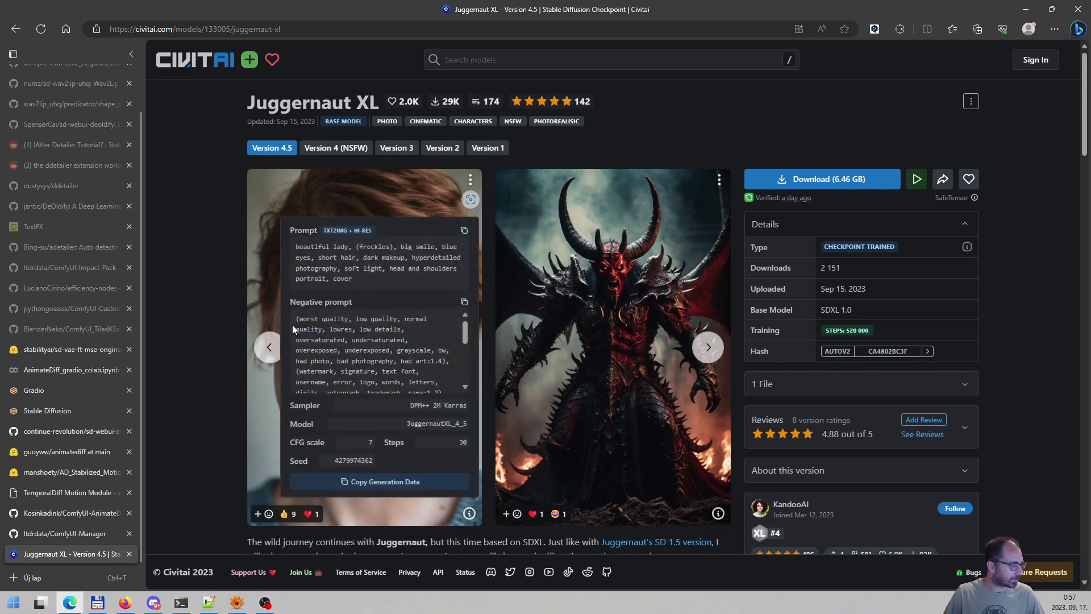
{"action": "left_click_drag", "start_coordinate": [294, 316], "coordinate": [348, 320]}
{"action": "left_click", "coordinate": [349, 331]}
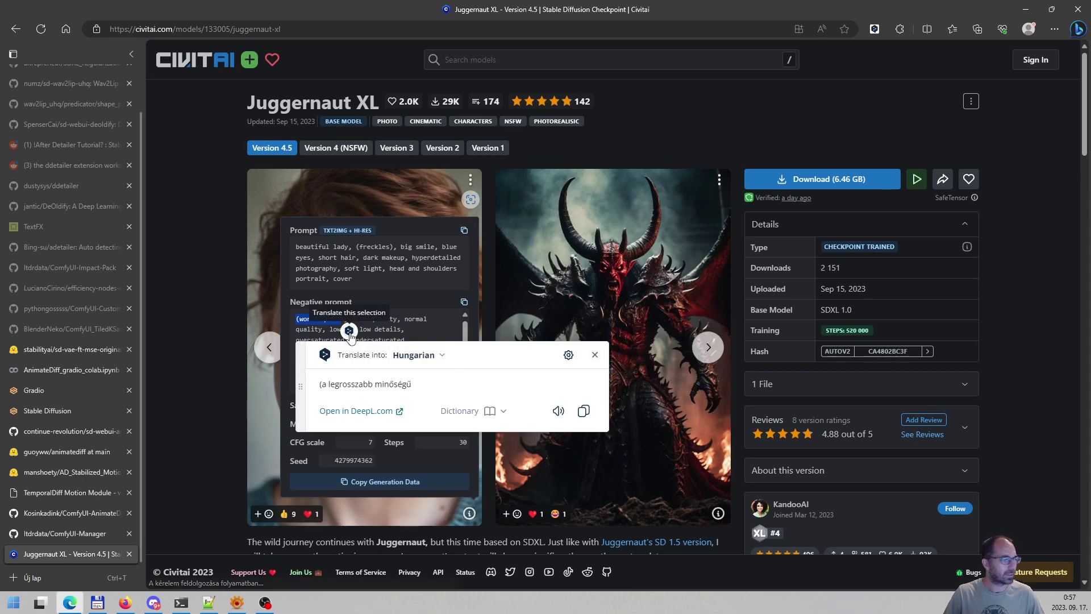
{"action": "left_click", "coordinate": [422, 329]}
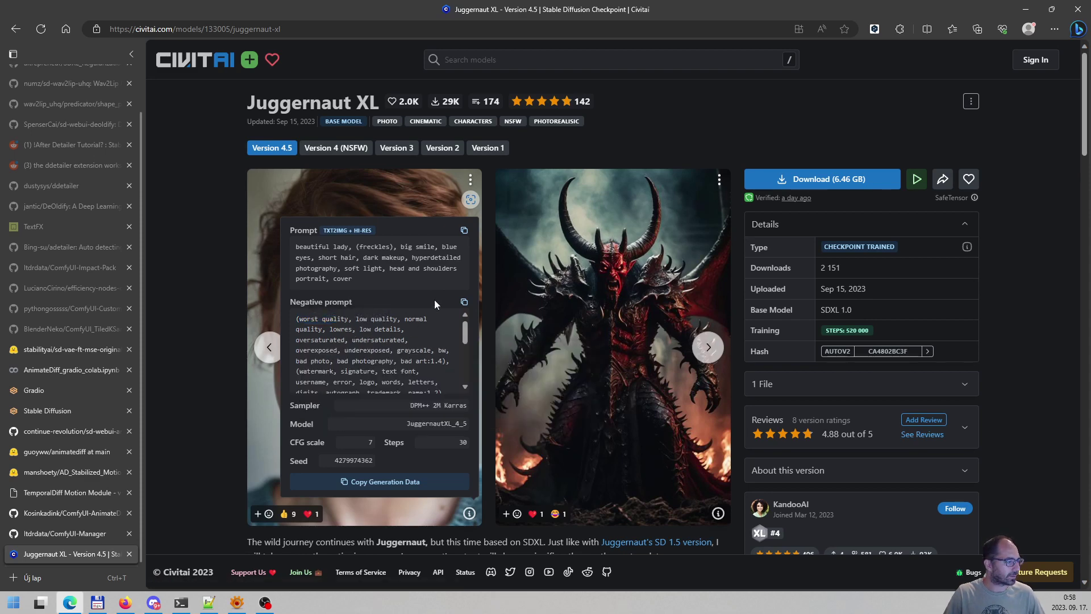
{"action": "left_click", "coordinate": [215, 291]}
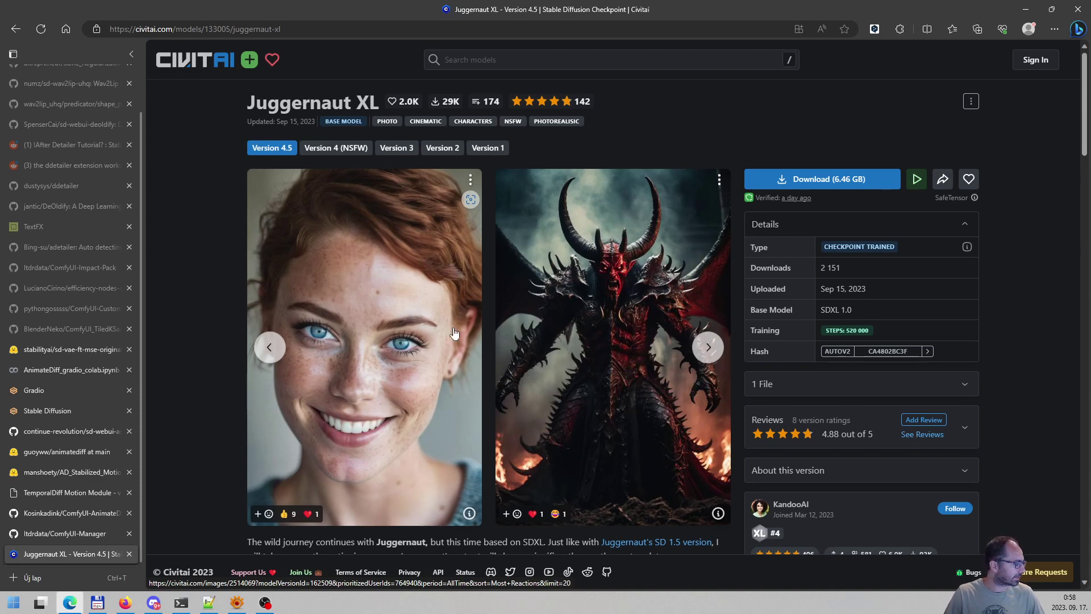
{"action": "left_click", "coordinate": [53, 390]}
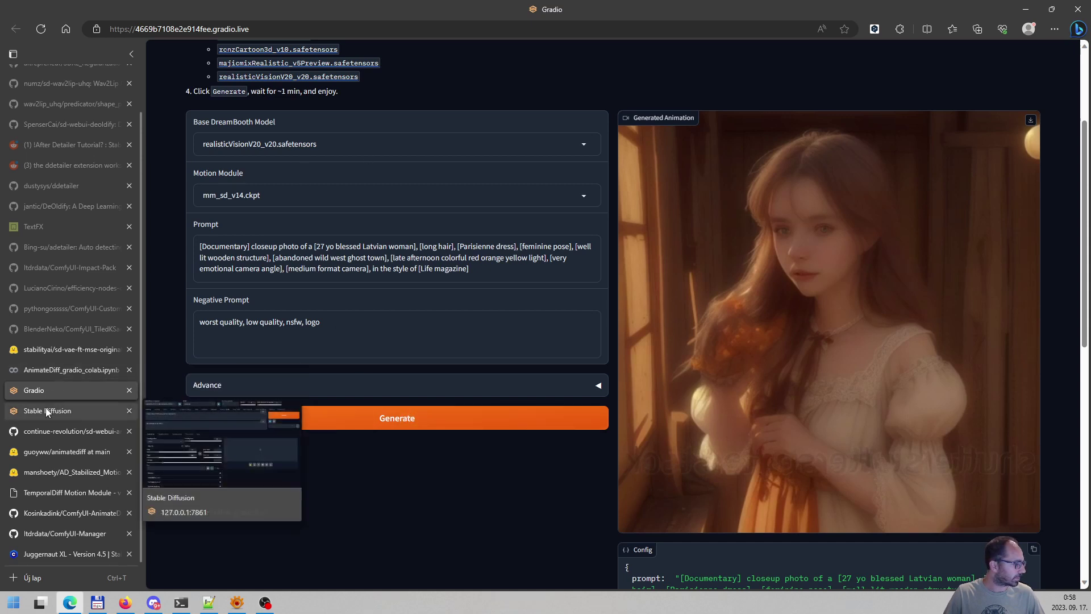
{"action": "left_click", "coordinate": [50, 555]}
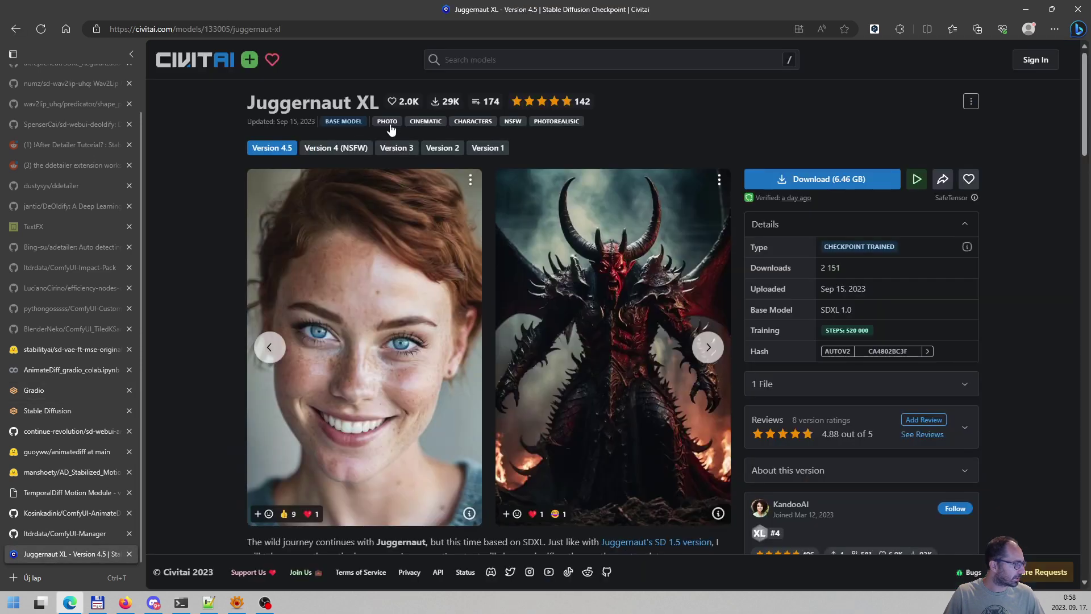
{"action": "middle_click", "coordinate": [233, 90]}
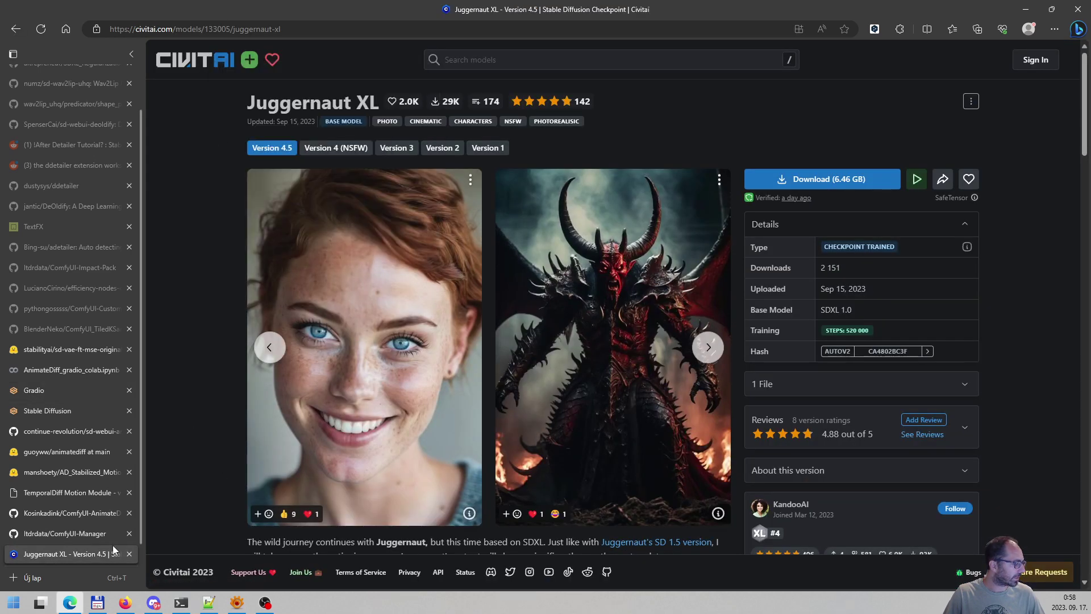
Open Civitai in another tab, search the models for "realistic", and open the Realistic Vision V5.1 page.
{"action": "left_click", "coordinate": [56, 554]}
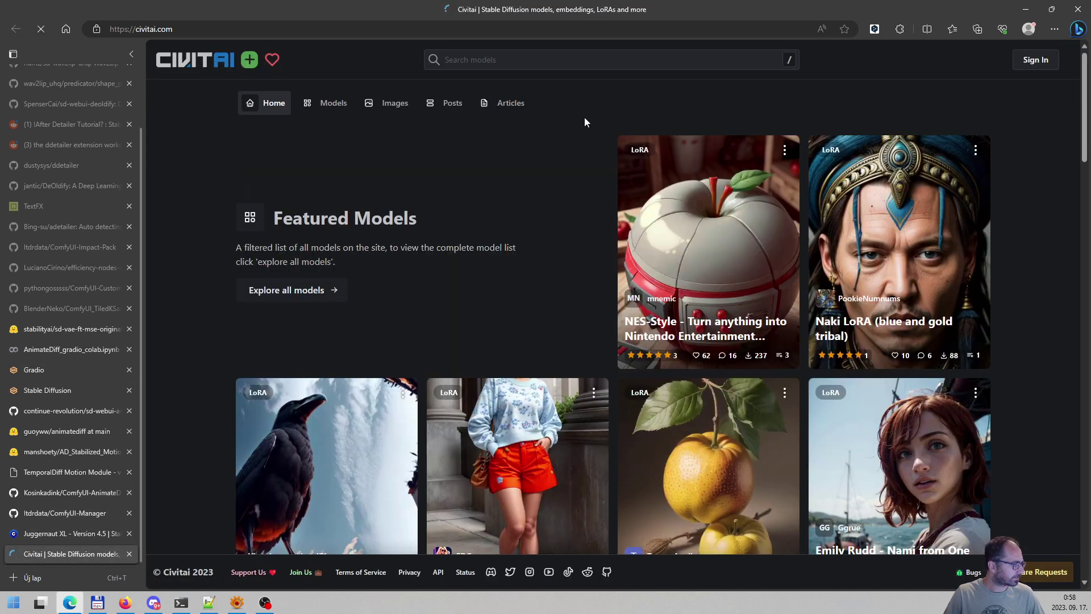
{"action": "left_click", "coordinate": [503, 66]}
{"action": "type", "text": "realistic"}
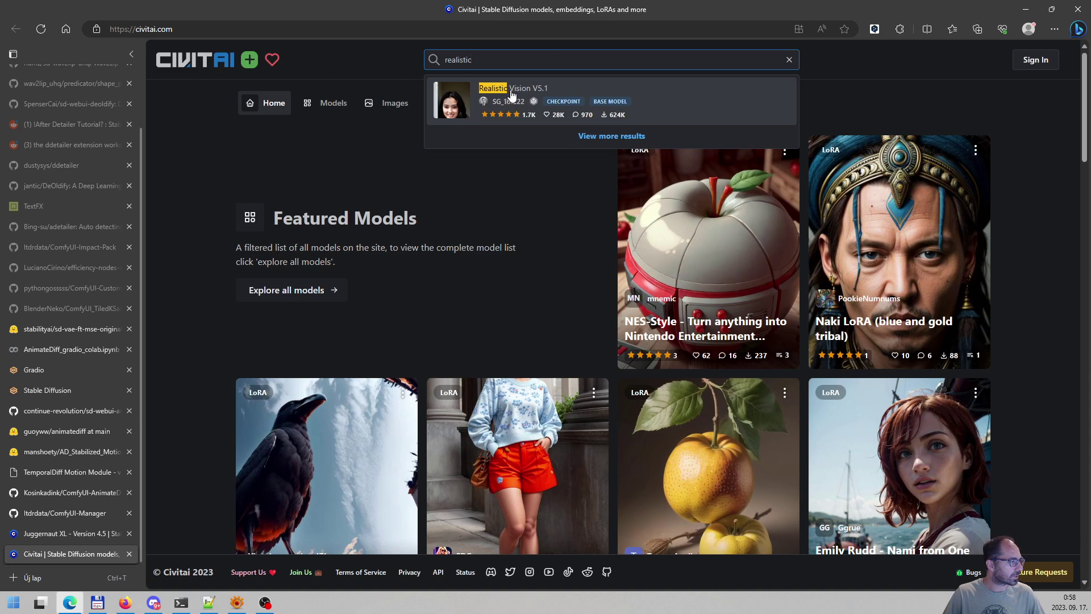
{"action": "left_click", "coordinate": [505, 95]}
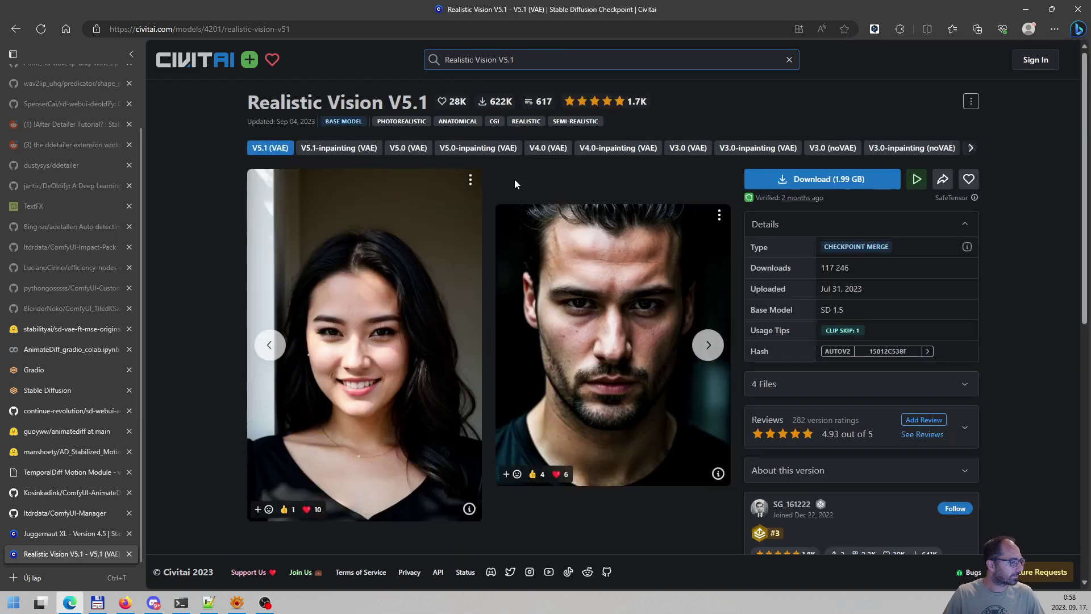
Copy the negative prompt from the male portrait's generation data and replace the Gradio interface's negative prompt with it.
{"action": "left_click", "coordinate": [718, 474]}
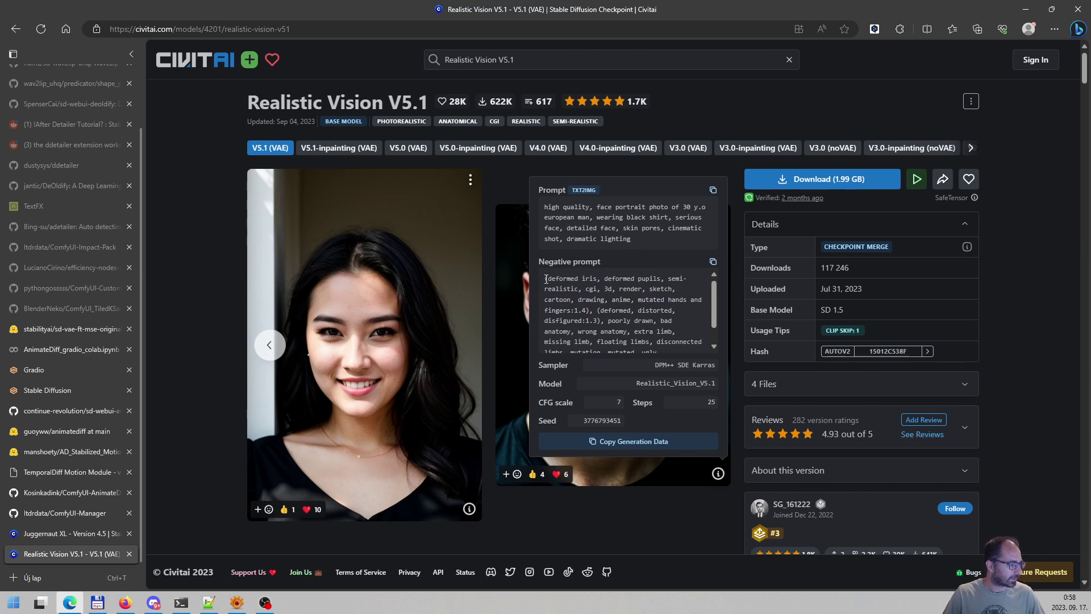
{"action": "left_click_drag", "start_coordinate": [547, 278], "coordinate": [621, 358]}
{"action": "key", "text": "ctrl+c"}
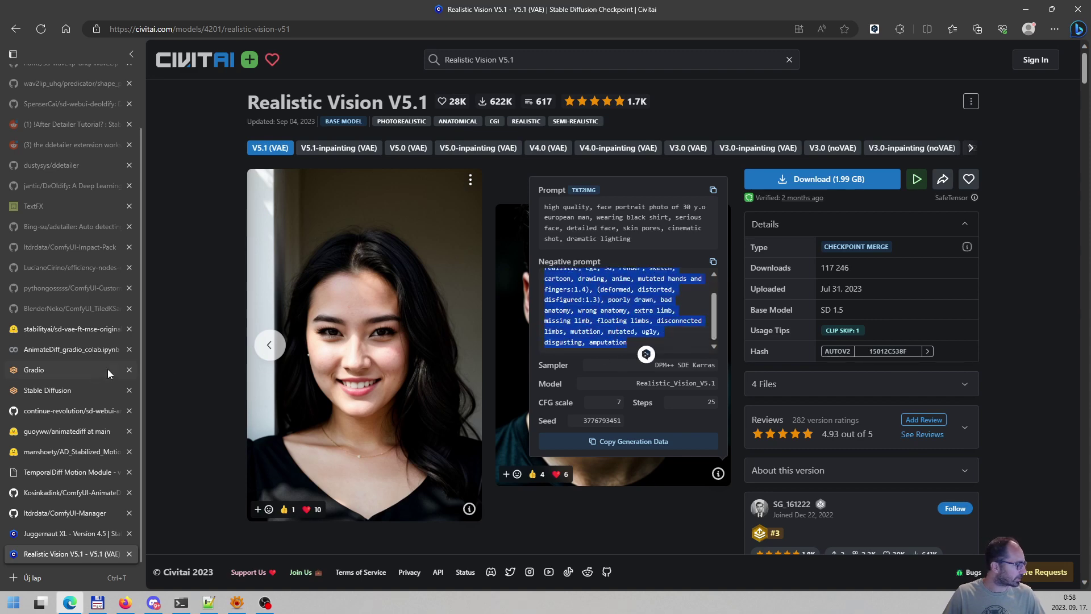
{"action": "left_click", "coordinate": [57, 390]}
{"action": "left_click", "coordinate": [58, 369]}
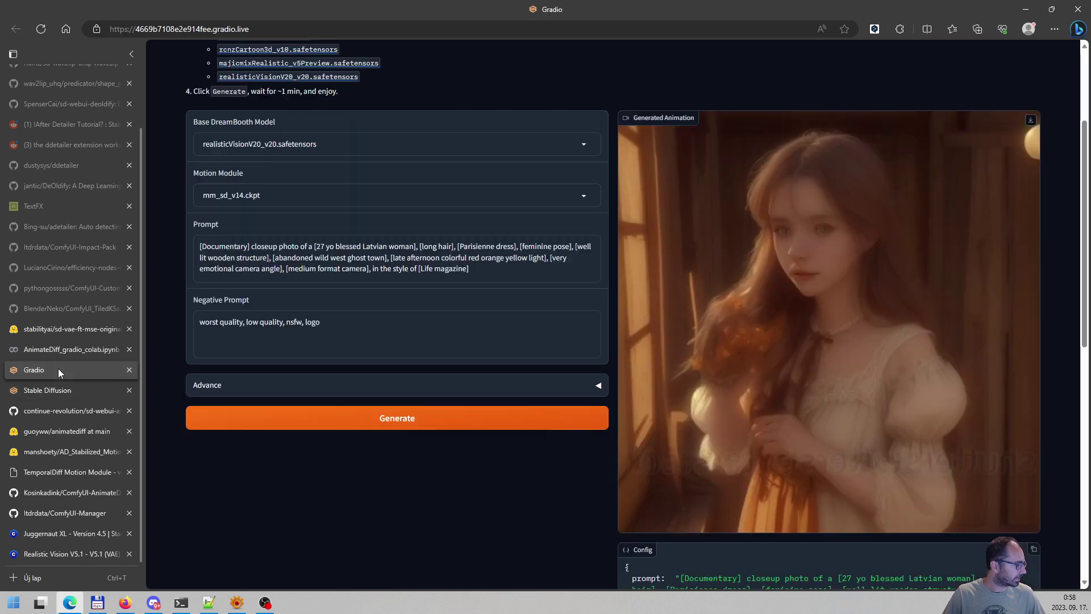
{"action": "left_click_drag", "start_coordinate": [334, 322], "coordinate": [197, 317]}
{"action": "key", "text": "ctrl+v"}
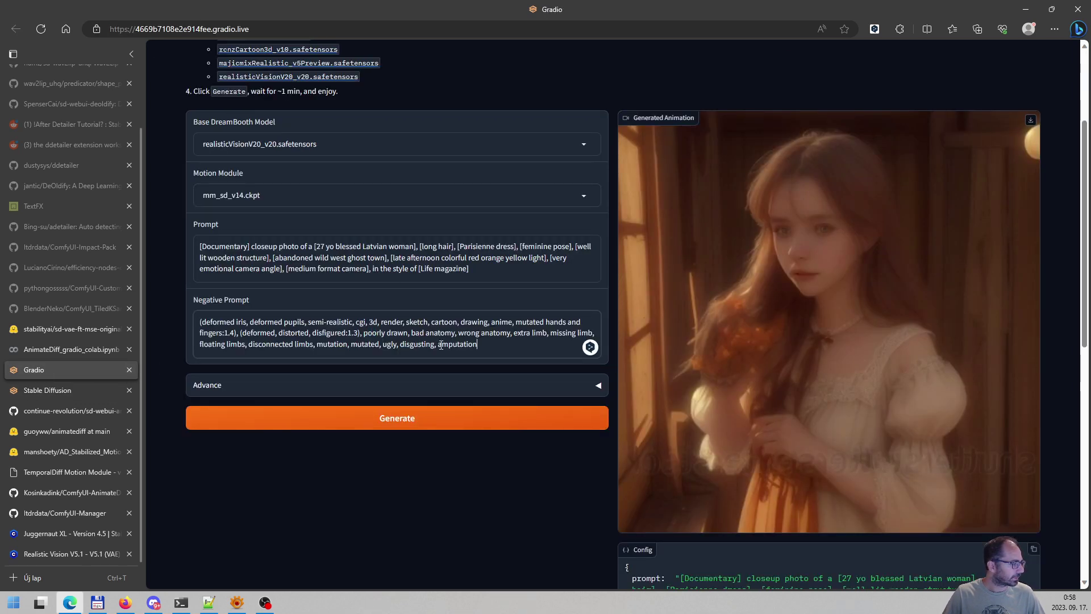
Generate the animation using the unchanged Latvian woman prompt, and check on the AnimateDiff Colab notebook during processing.
{"action": "left_click", "coordinate": [502, 278]}
{"action": "key", "text": "Up"}
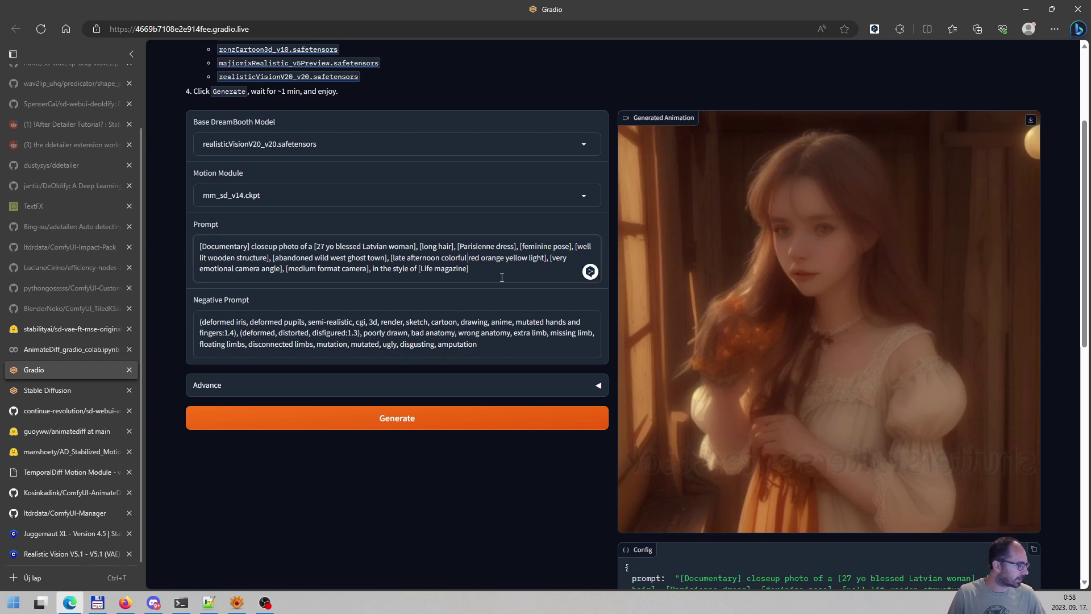
{"action": "left_click", "coordinate": [426, 420]}
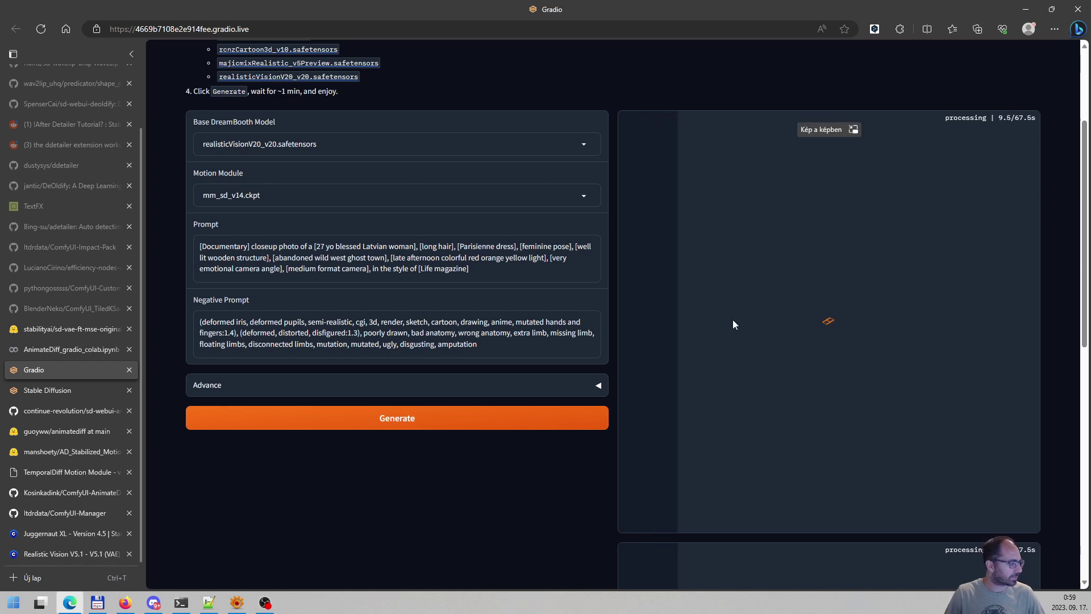
{"action": "left_click", "coordinate": [63, 349]}
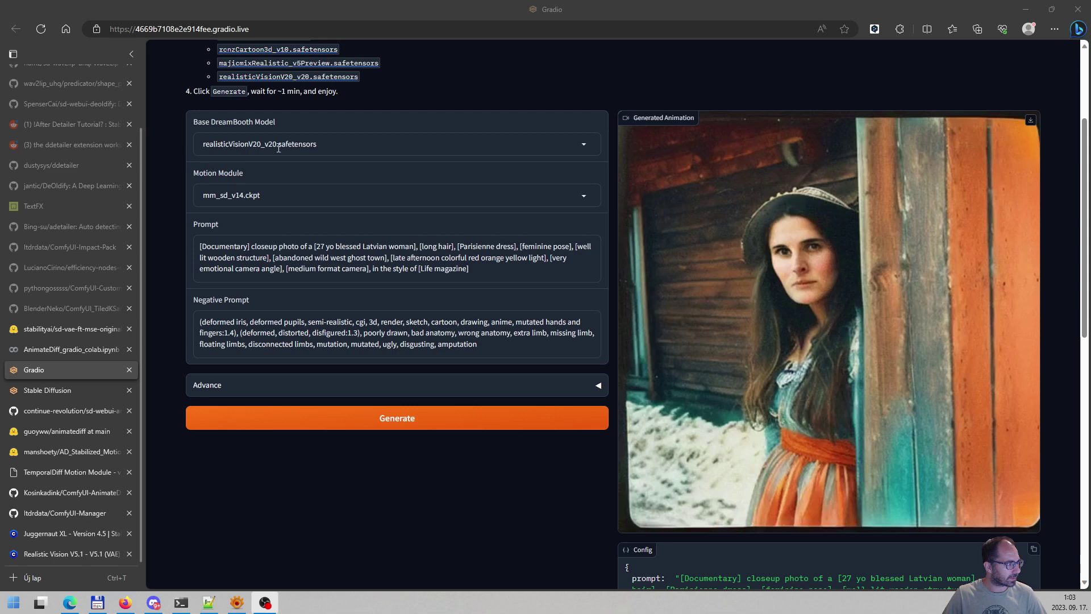
Replay the generated animation several times and look at the advanced width, height and seed options.
{"action": "left_click", "coordinate": [636, 519]}
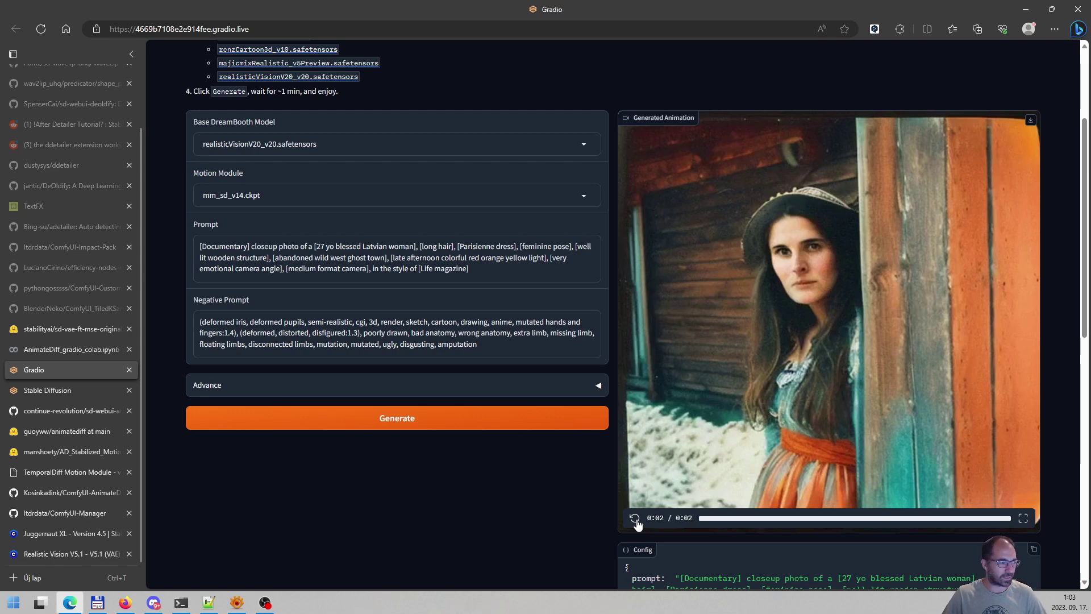
{"action": "left_click", "coordinate": [635, 519]}
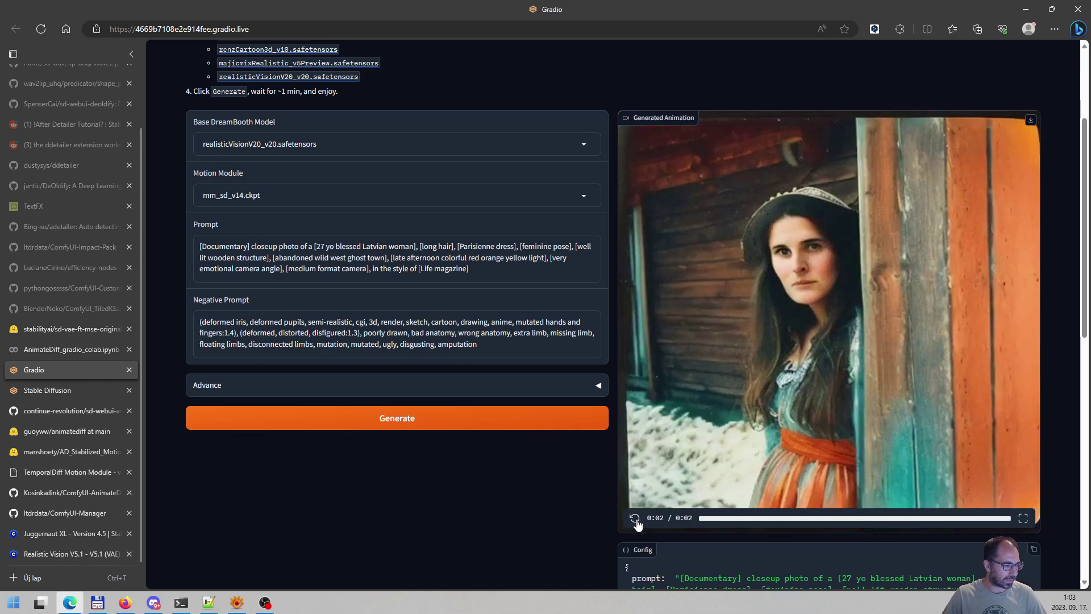
{"action": "left_click", "coordinate": [635, 519]}
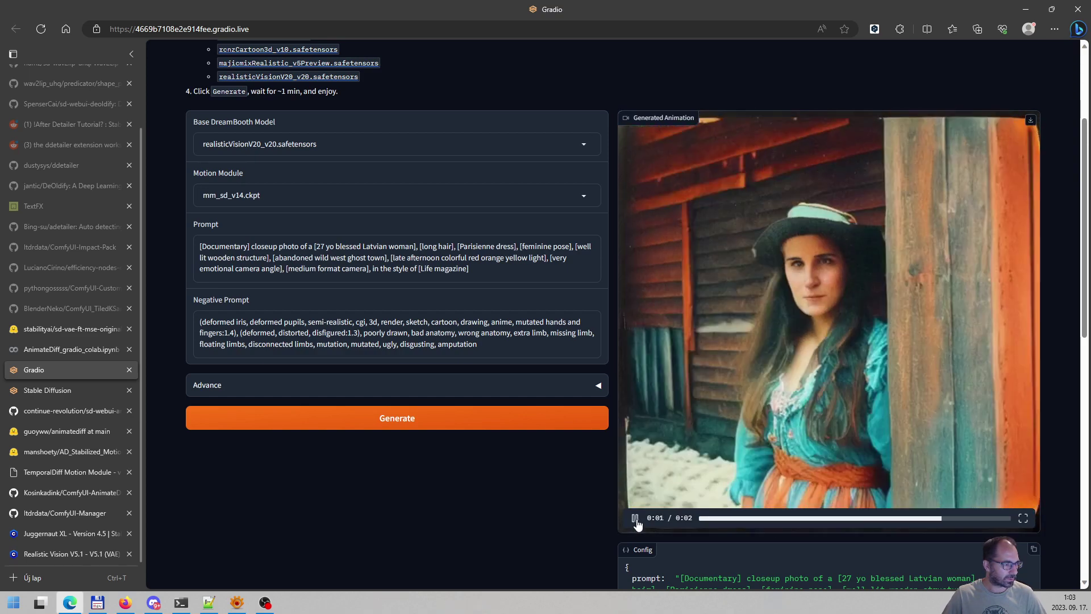
{"action": "left_click", "coordinate": [635, 520]}
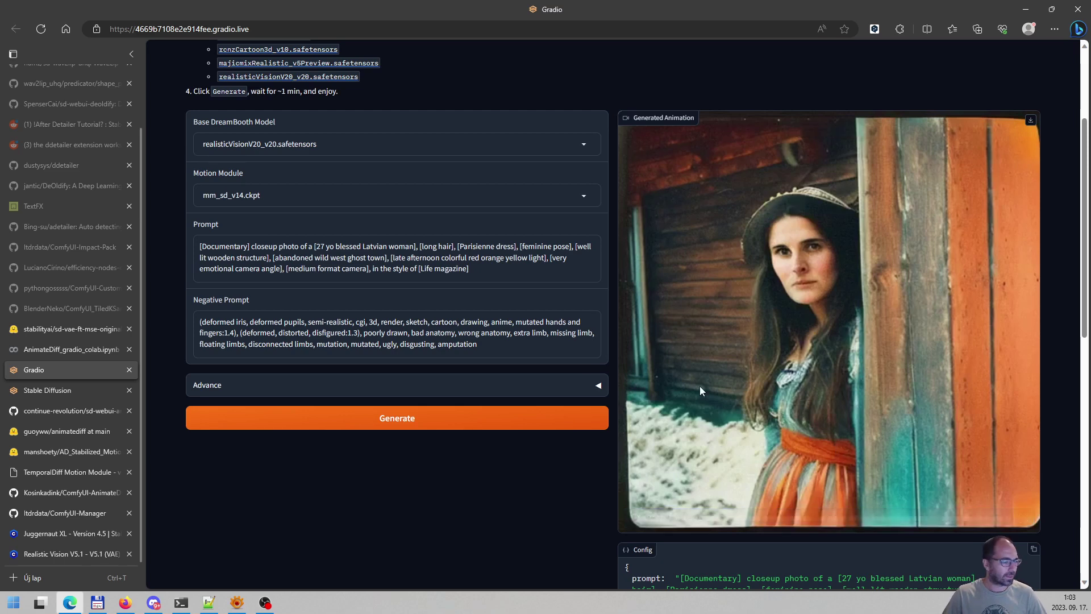
{"action": "left_click", "coordinate": [635, 518]}
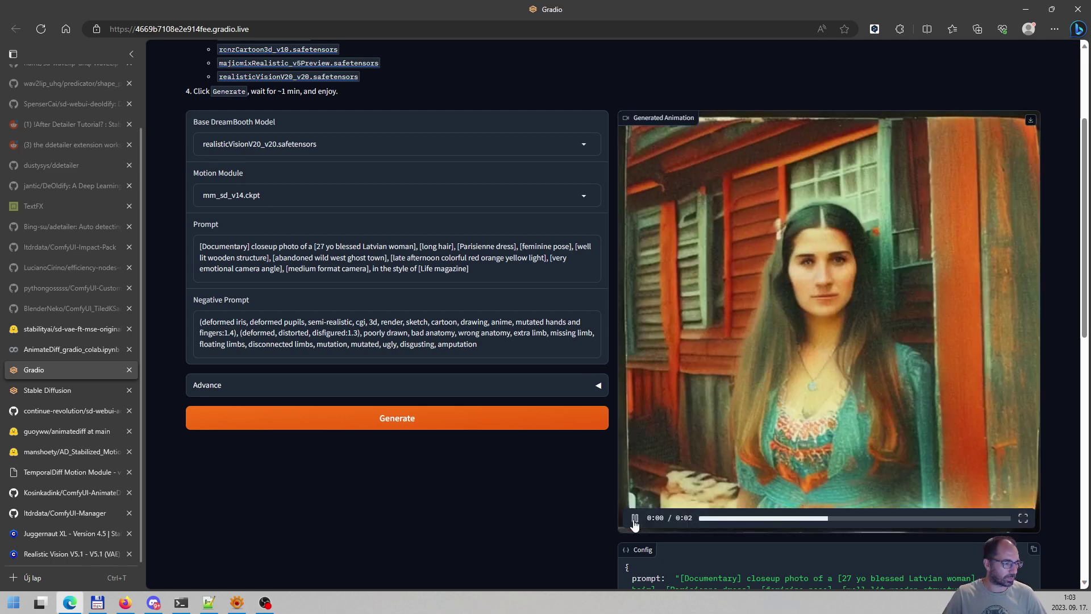
{"action": "left_click", "coordinate": [549, 389]}
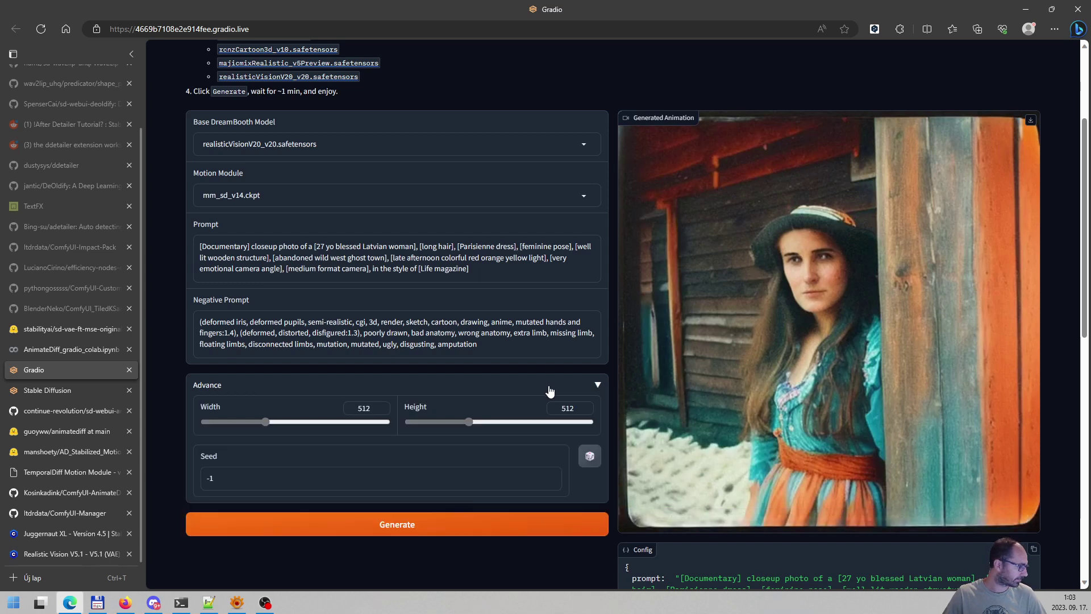
{"action": "left_click", "coordinate": [550, 390]}
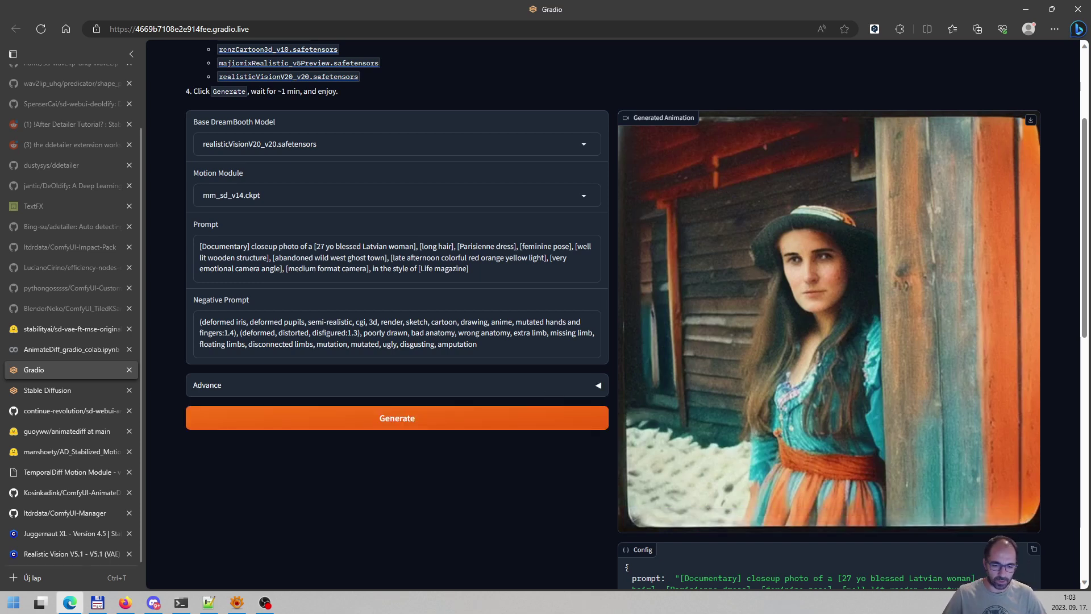
Close the Gradio page and show the beginning of the sd-webui-animatediff repository page on GitHub.
{"action": "key", "text": "alt+Tab"}
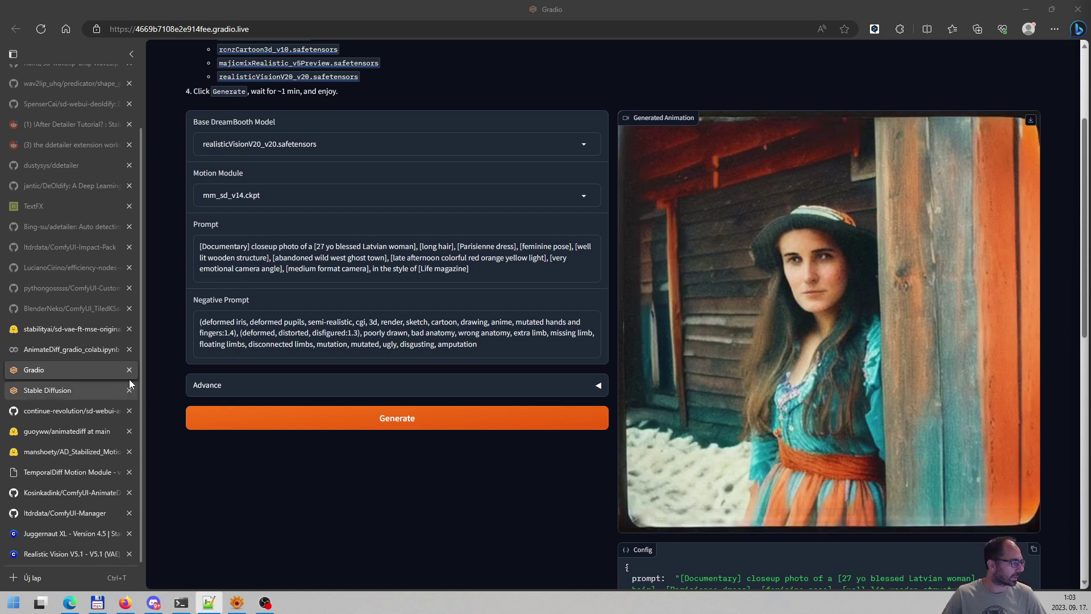
{"action": "middle_click", "coordinate": [54, 373]}
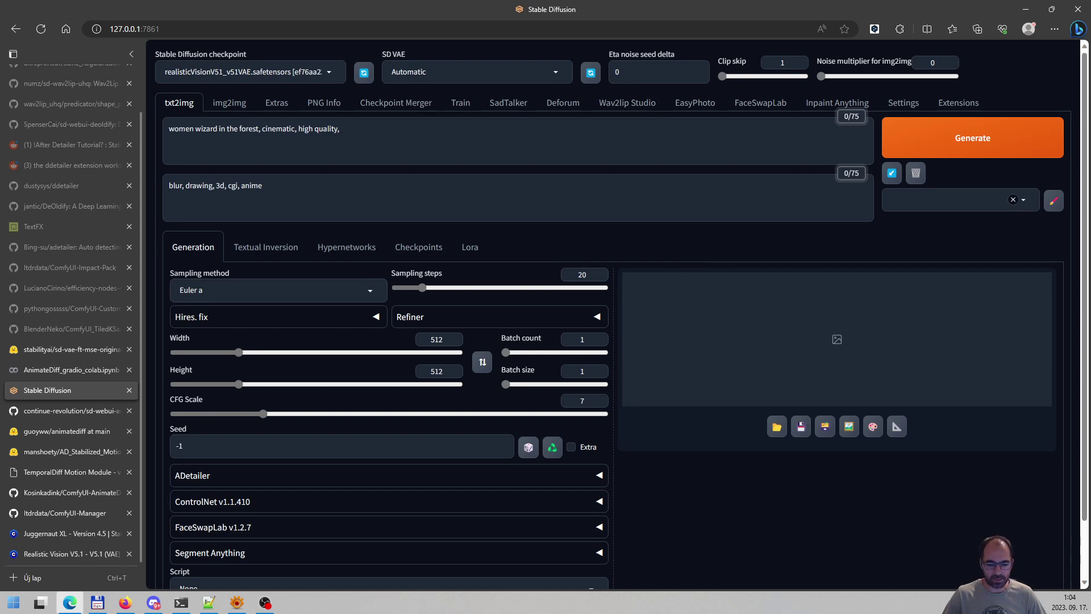
{"action": "key", "text": "alt+Tab"}
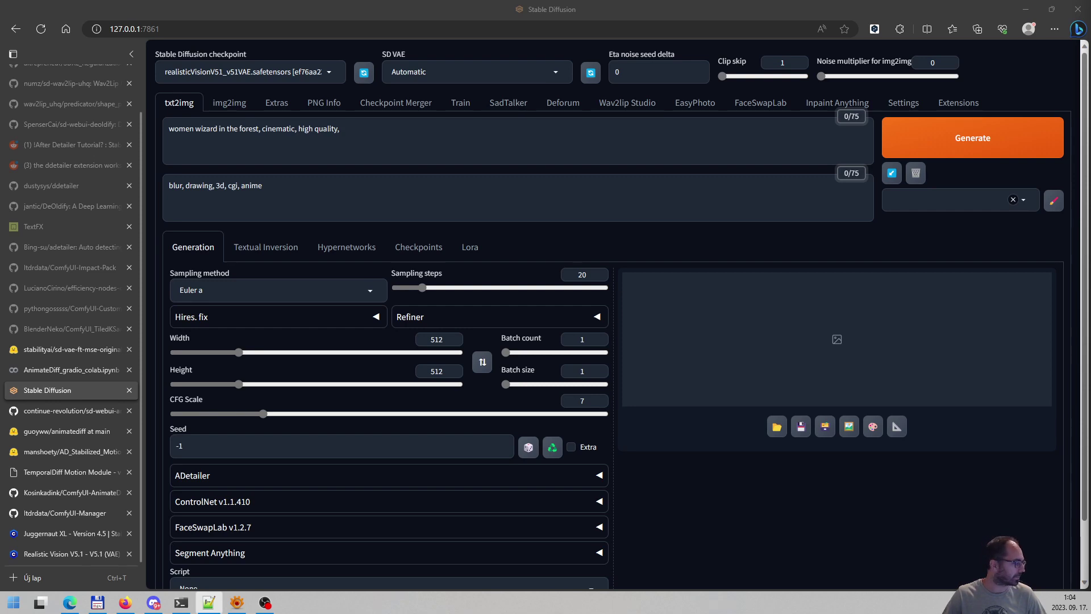
{"action": "left_click", "coordinate": [72, 414]}
{"action": "scroll", "coordinate": [586, 361], "scroll_direction": "up", "scroll_amount": 8}
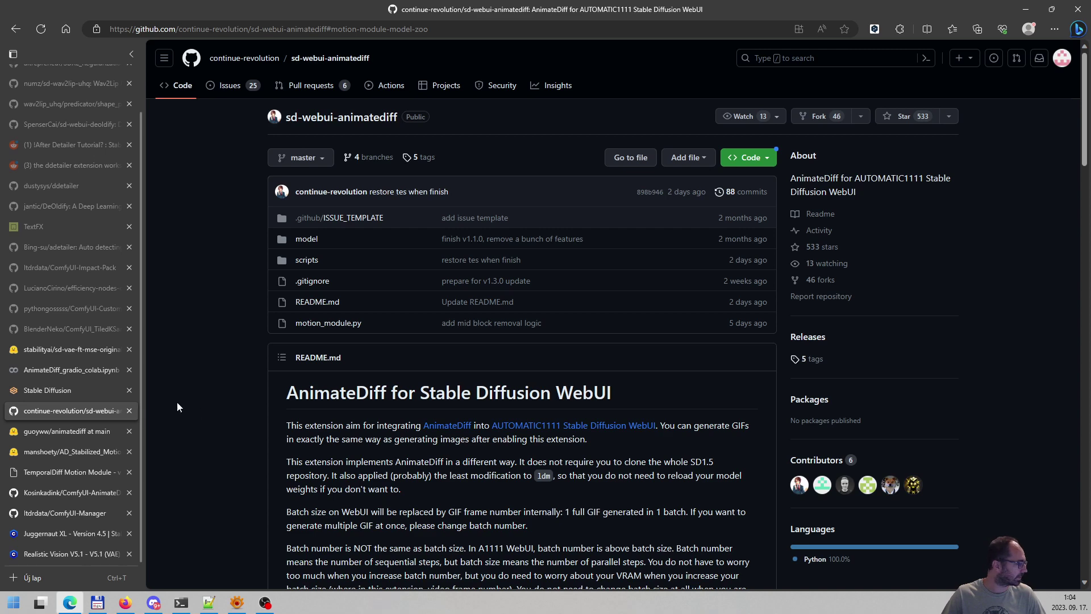
Return to the Stable Diffusion WebUI and load the list of available extensions from the default index URL.
{"action": "left_click", "coordinate": [54, 390]}
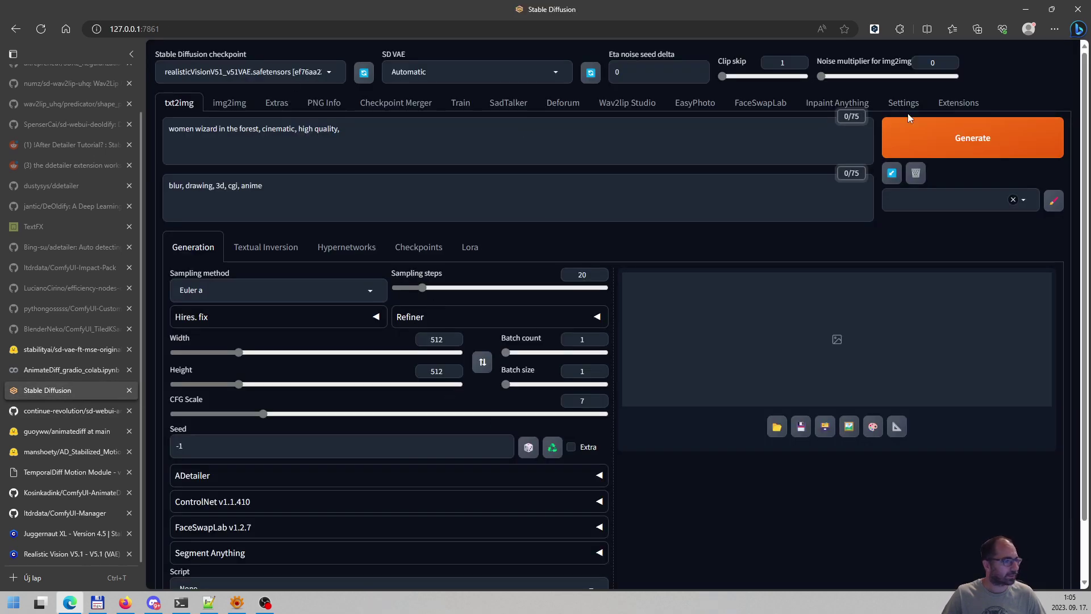
{"action": "left_click", "coordinate": [957, 105]}
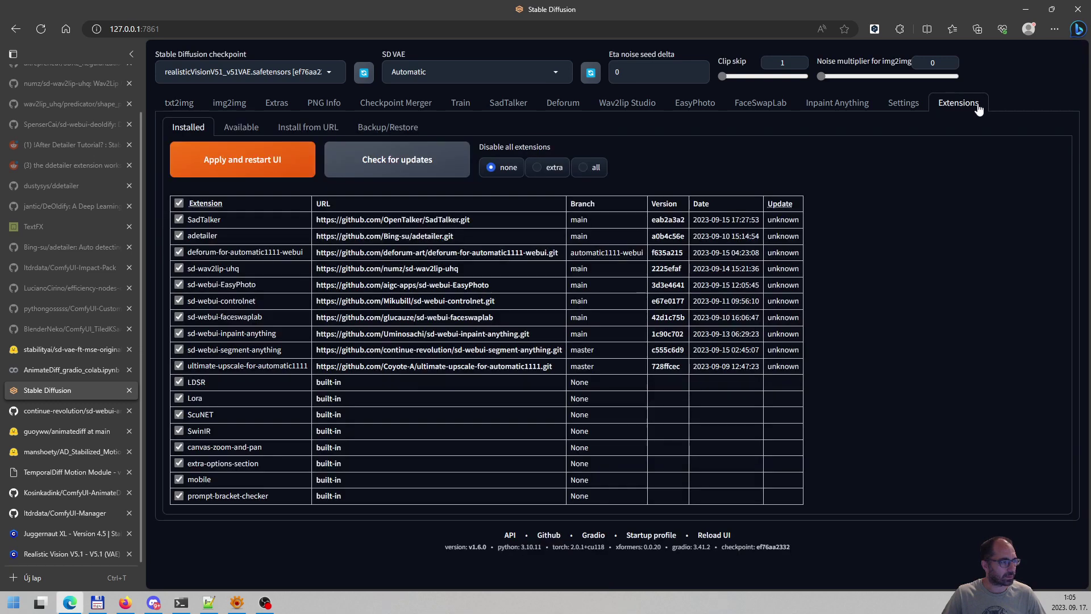
{"action": "left_click", "coordinate": [237, 130]}
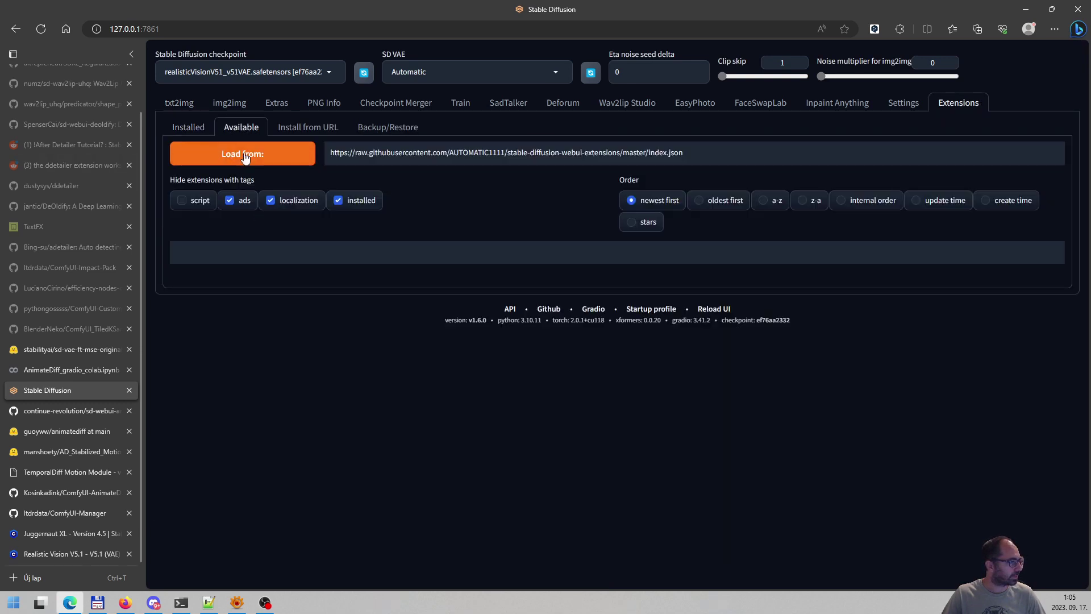
{"action": "left_click", "coordinate": [245, 157]}
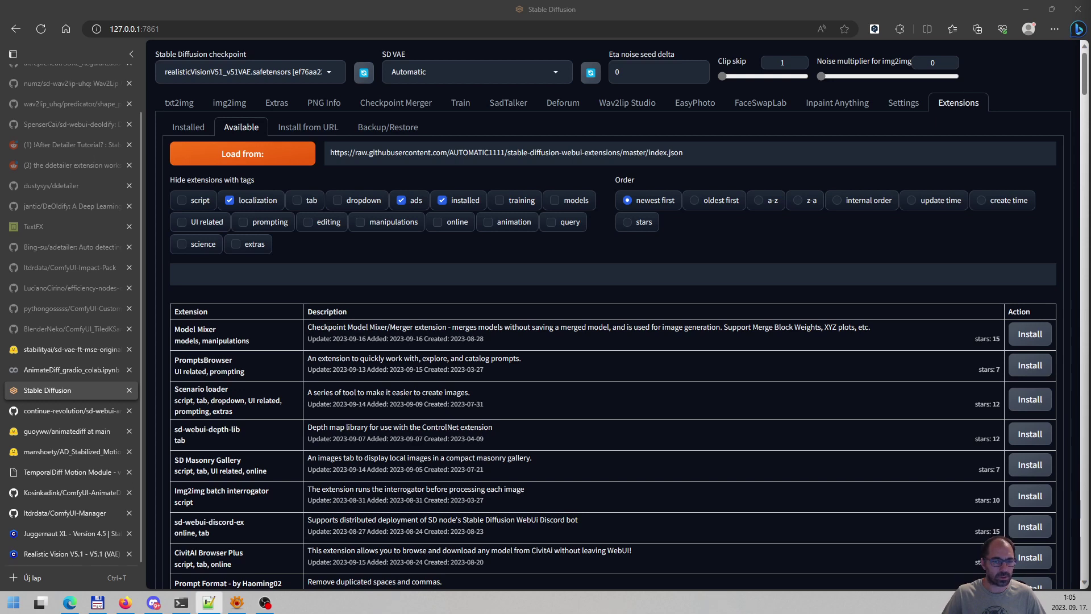
Search the available extensions for "animatediff" and install sd-webui-animatediff.
{"action": "left_click", "coordinate": [220, 277]}
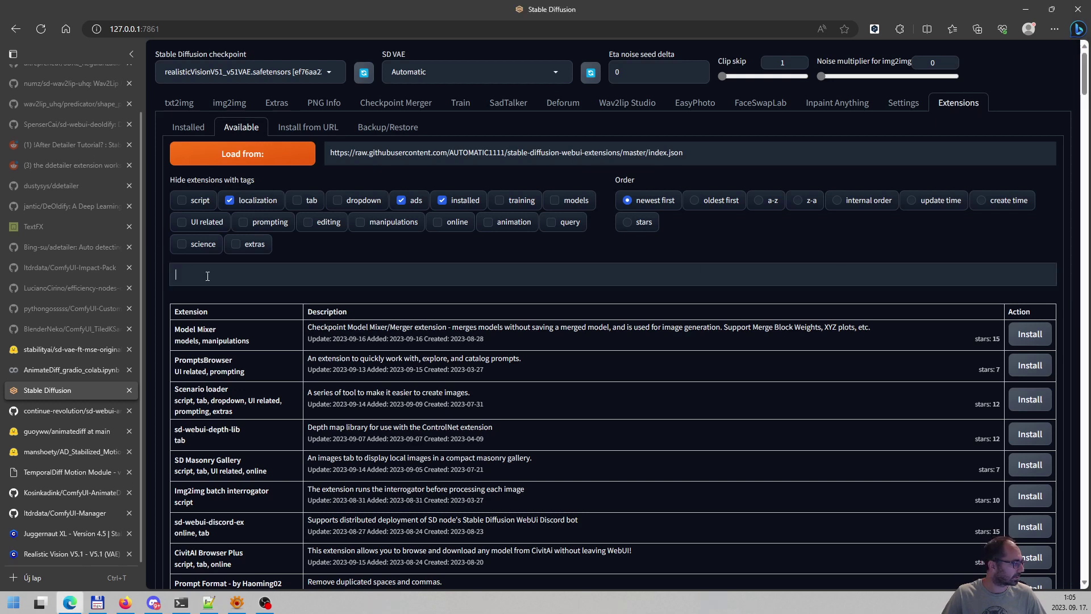
{"action": "type", "text": "animatediff"}
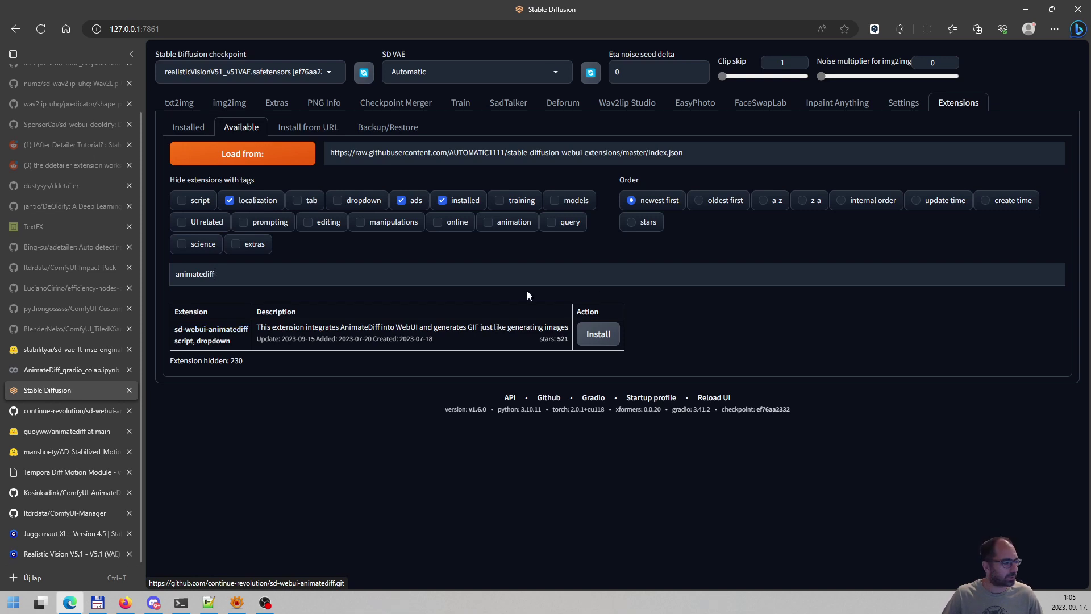
{"action": "left_click", "coordinate": [598, 338]}
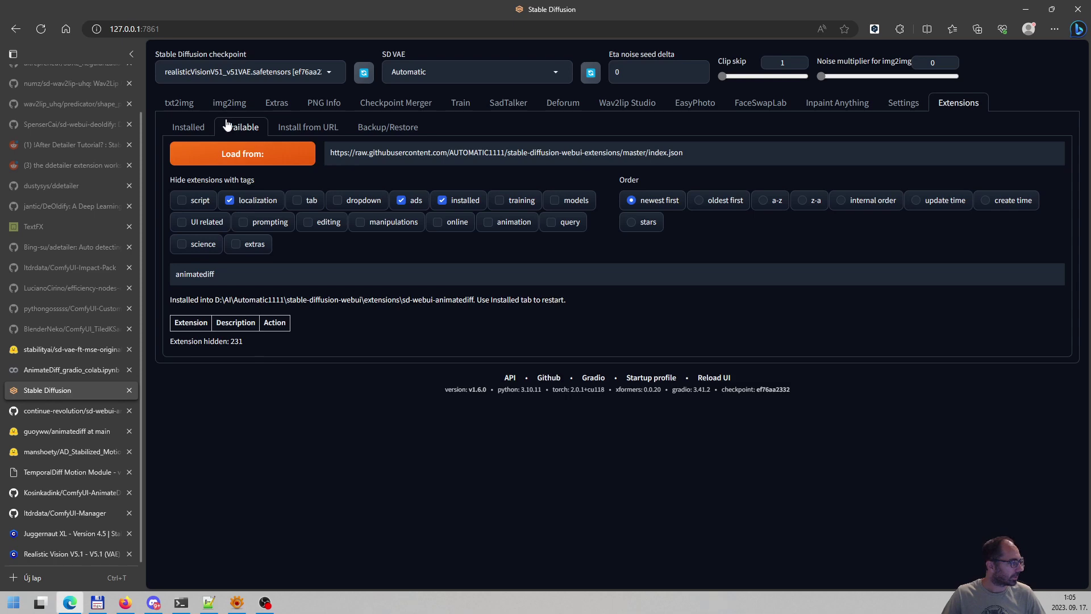
Apply the installed extension changes and restart the WebUI, checking the other open windows during the reload.
{"action": "left_click", "coordinate": [195, 126]}
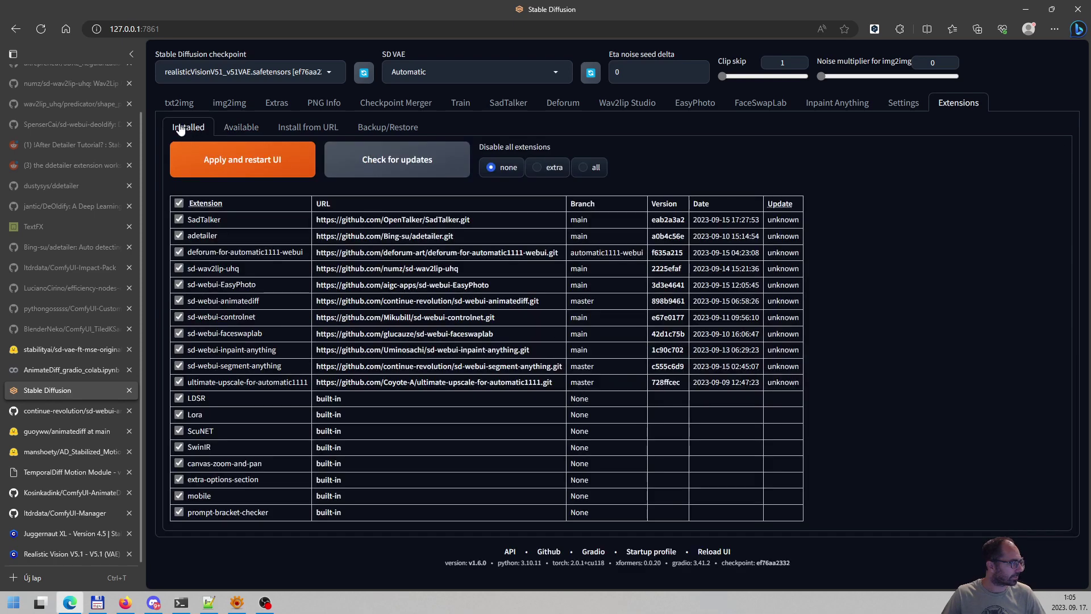
{"action": "left_click", "coordinate": [257, 165]}
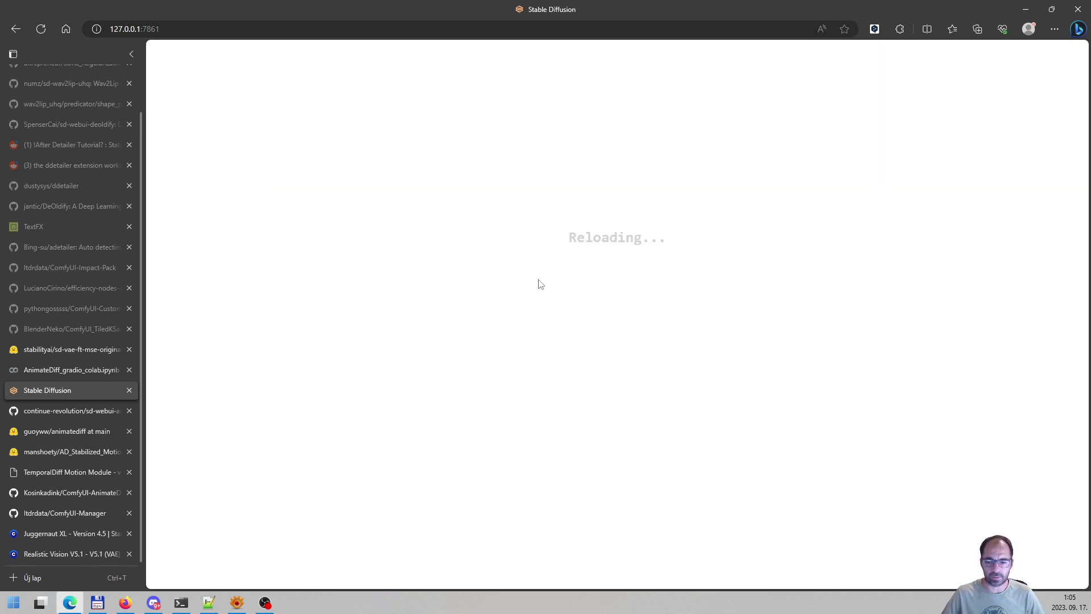
{"action": "key", "text": "alt+Tab"}
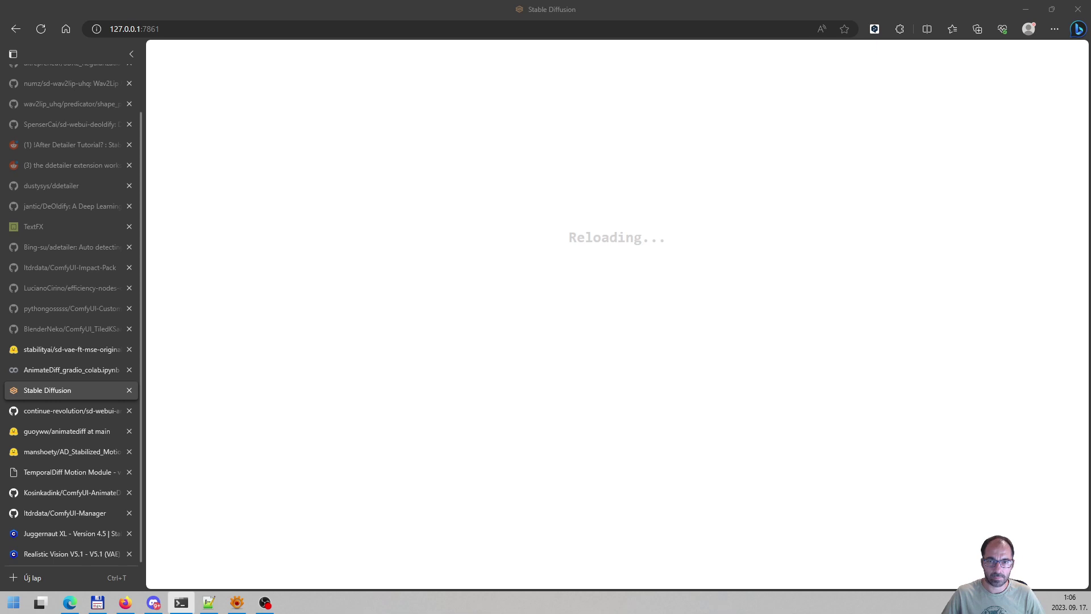
{"action": "key", "text": "alt+Tab"}
{"action": "key", "text": "alt+Tab"}
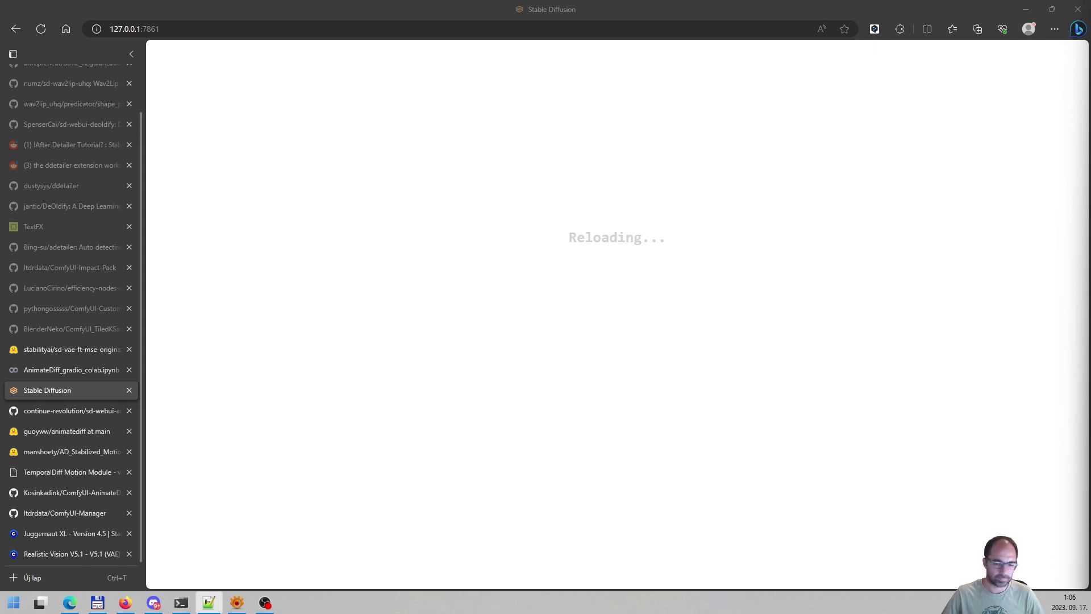
{"action": "key", "text": "alt+Tab"}
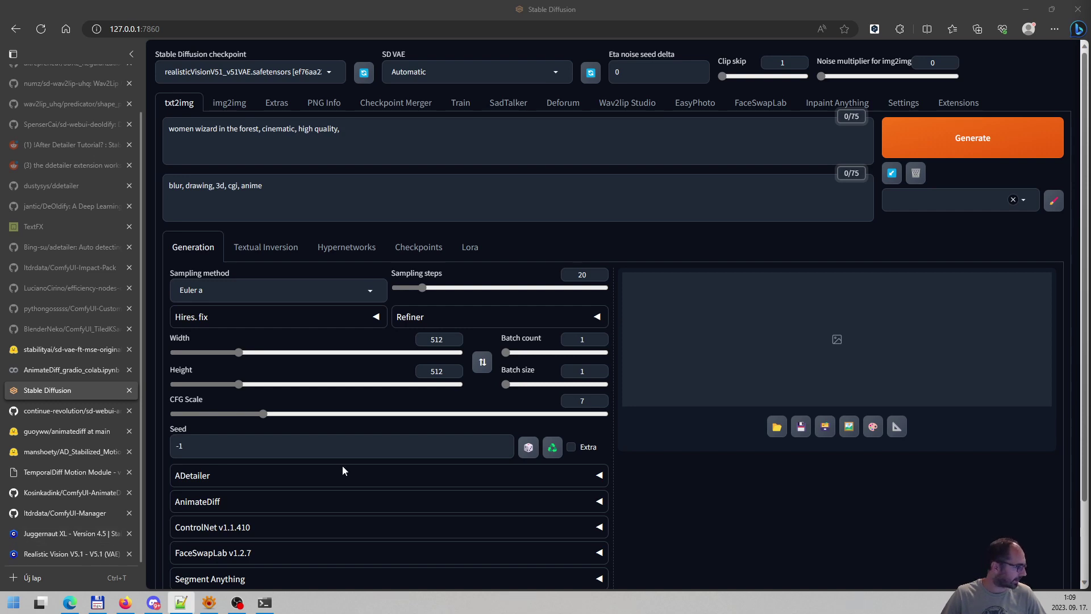
Switch to Total Commander and open the model folder inside extensions\sd-webui-animatediff of the stable-diffusion-webui directory.
{"action": "left_click", "coordinate": [98, 605]}
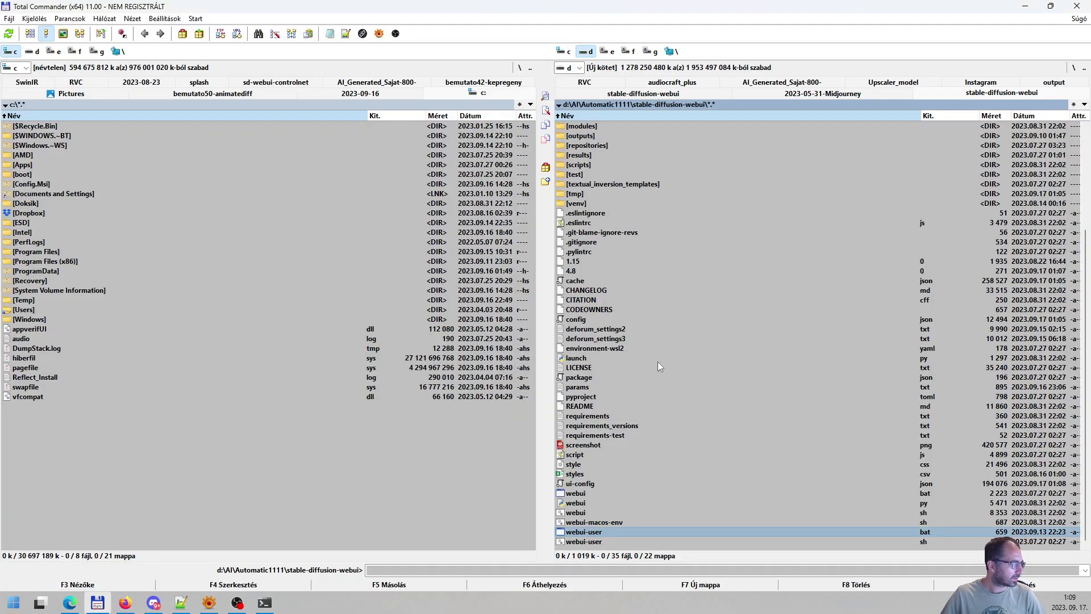
{"action": "left_click", "coordinate": [686, 165]}
{"action": "scroll", "coordinate": [718, 181], "scroll_direction": "up", "scroll_amount": 5}
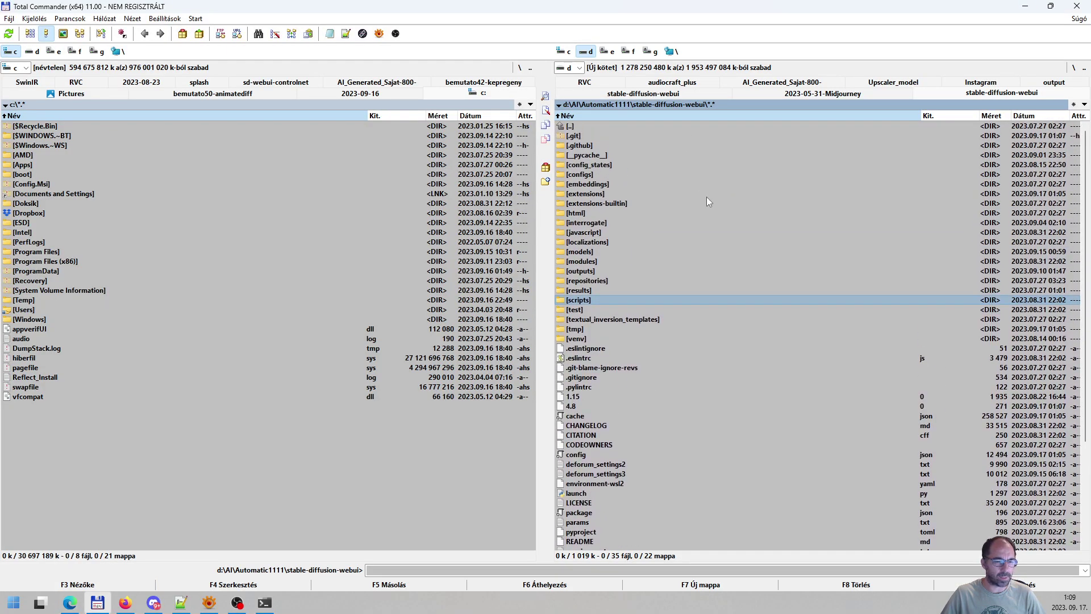
{"action": "double_click", "coordinate": [614, 195]}
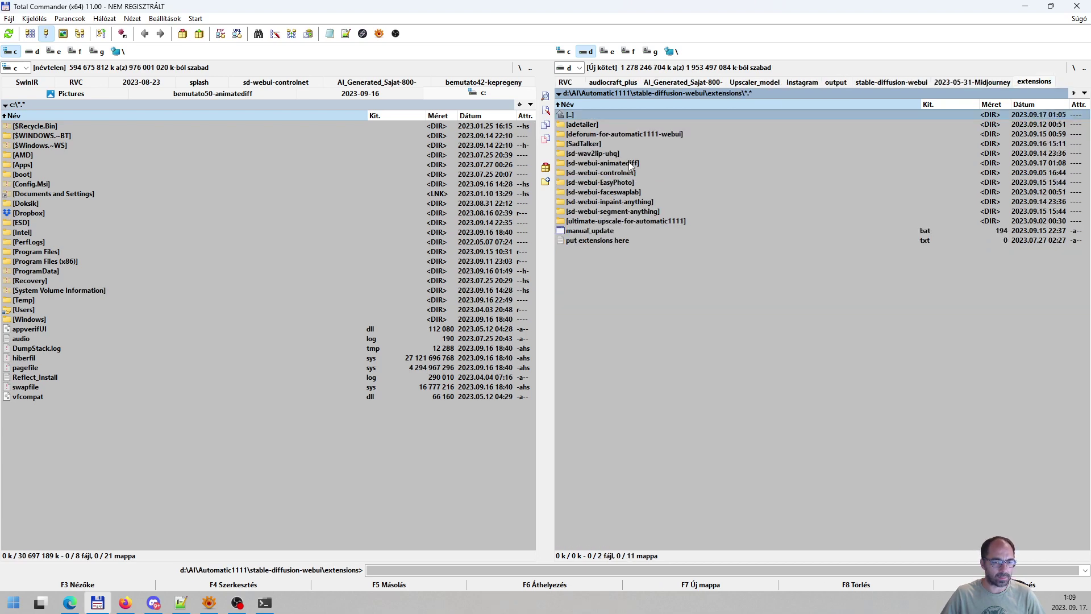
{"action": "double_click", "coordinate": [631, 165]}
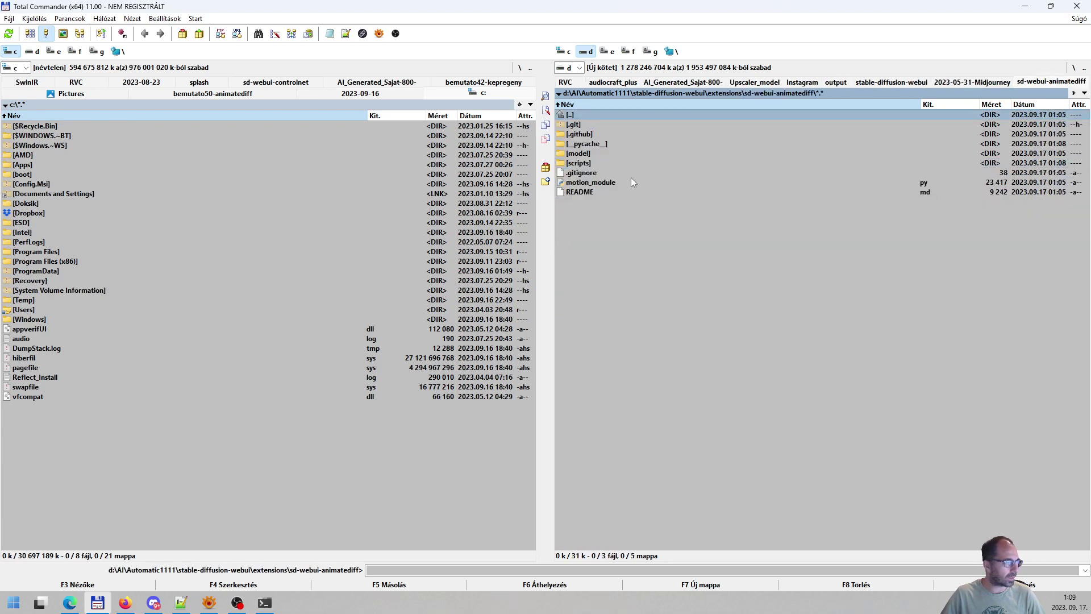
{"action": "double_click", "coordinate": [595, 155]}
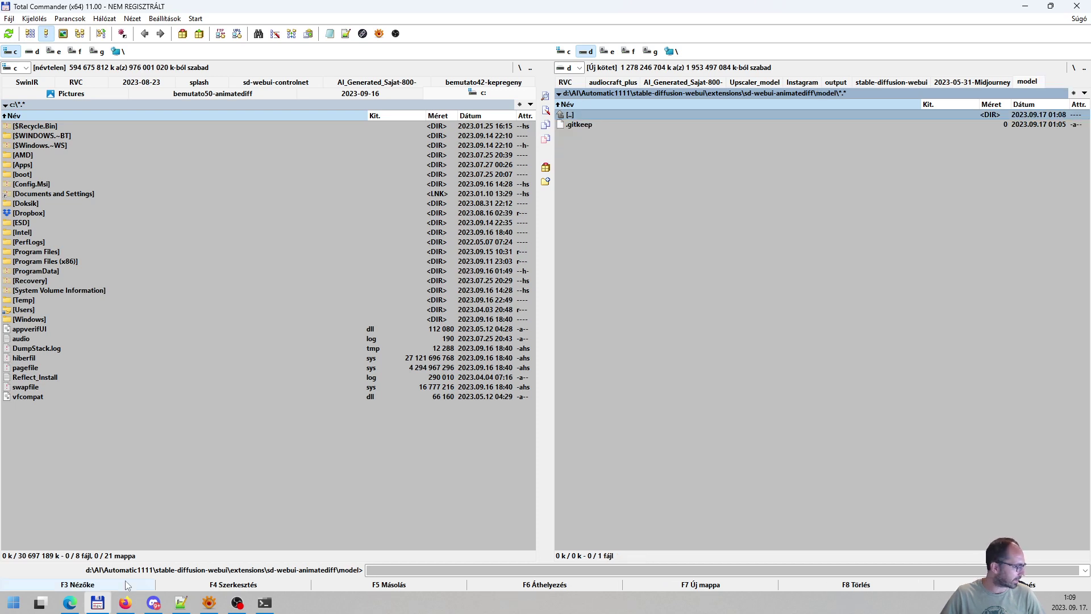
Return to the browser and view the motion module files in the guoyww/animatediff and AD_Stabilized_Motion repositories on Hugging Face.
{"action": "left_click", "coordinate": [73, 604]}
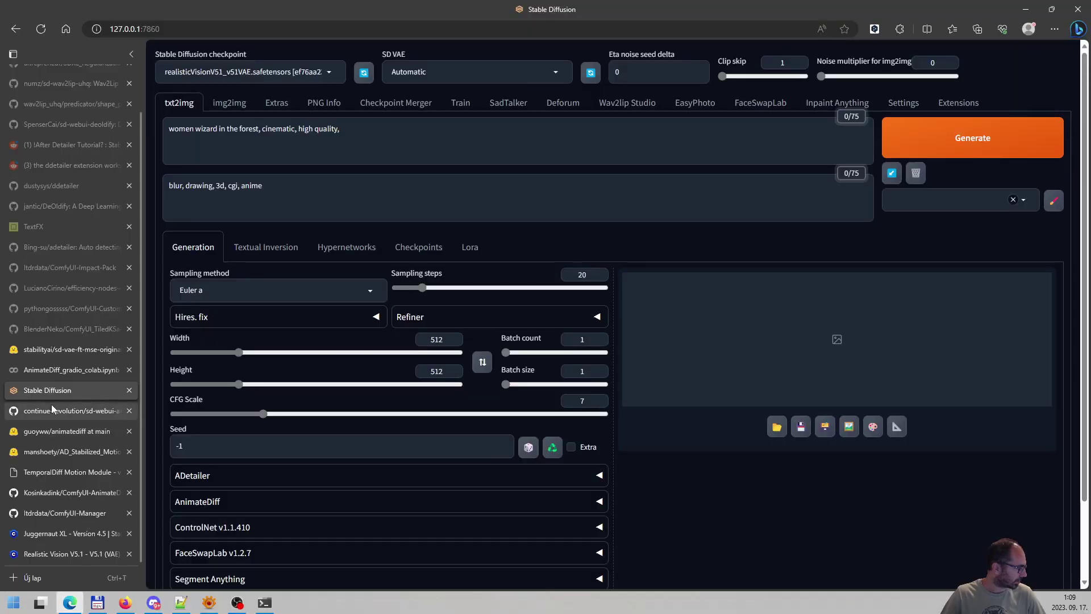
{"action": "left_click", "coordinate": [46, 434]}
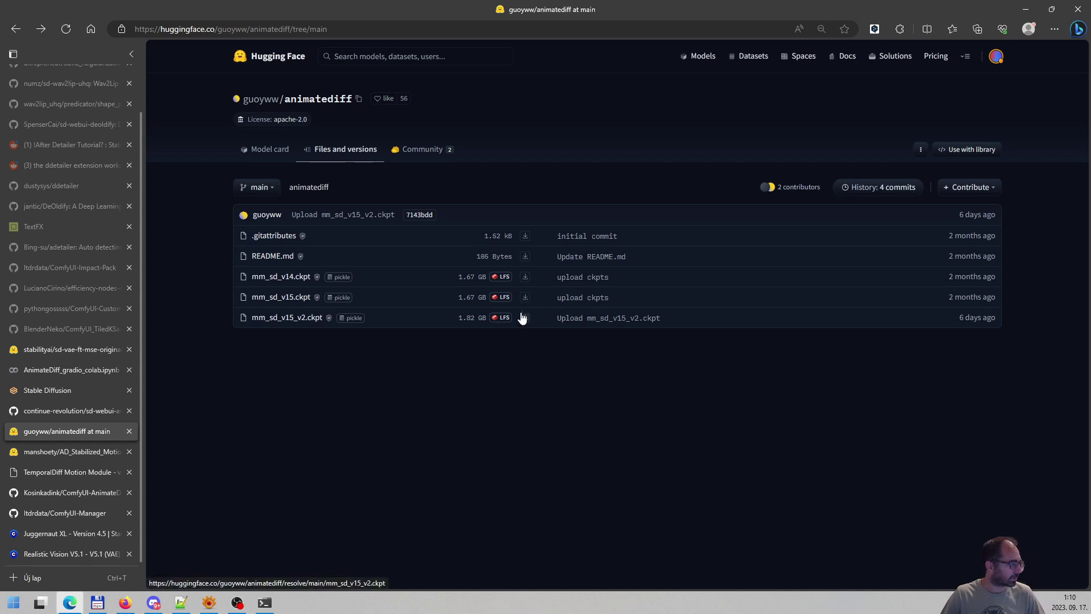
{"action": "left_click", "coordinate": [60, 450]}
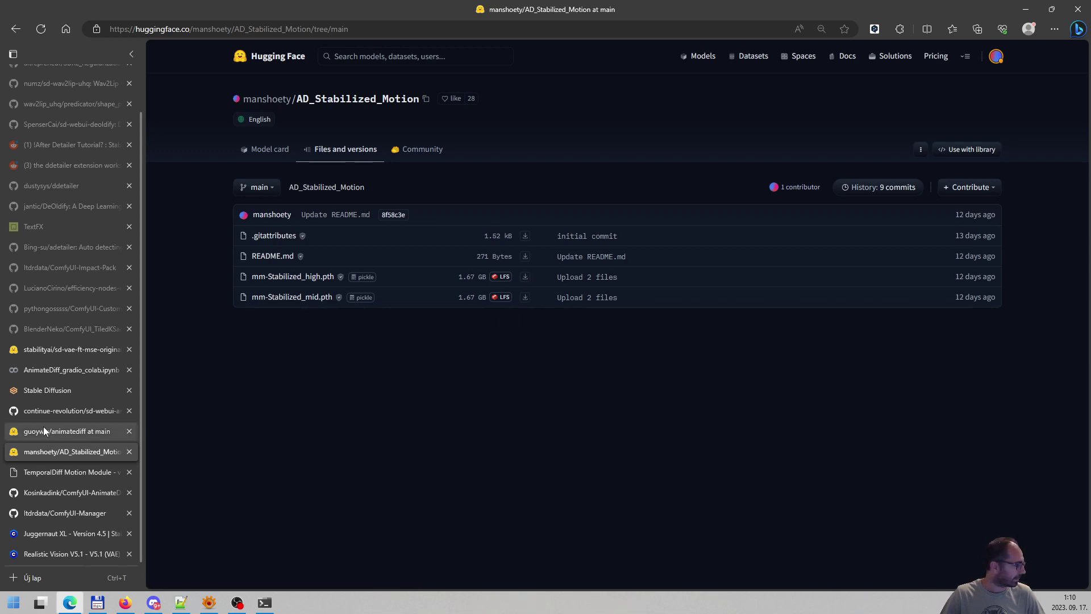
Read the TemporalDiff Motion Module description on Civitai and revisit the two Hugging Face motion module pages.
{"action": "mouse_move", "coordinate": [44, 477]}
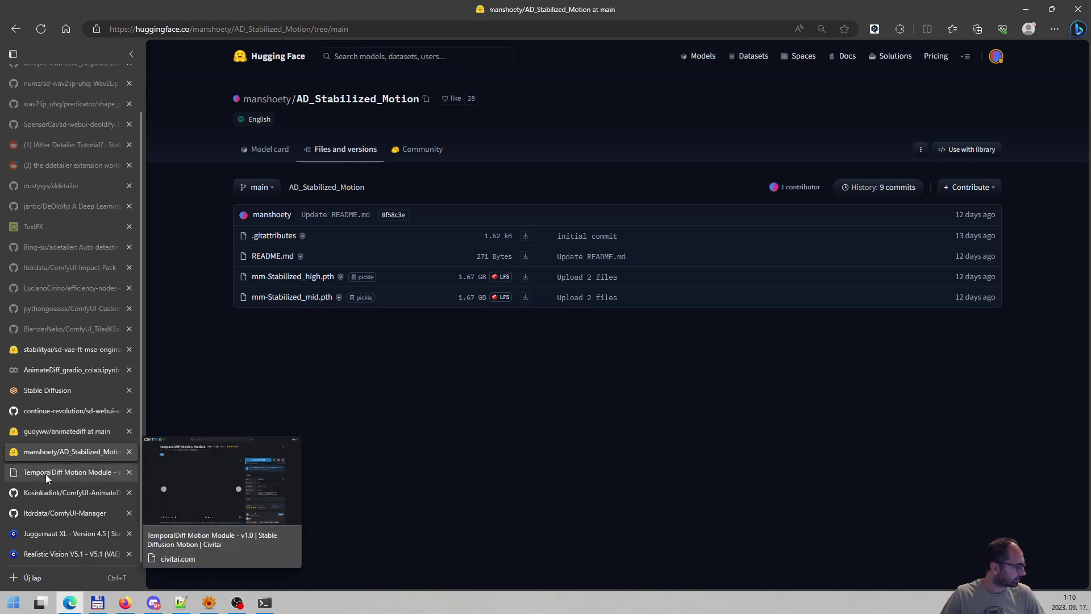
{"action": "left_click", "coordinate": [46, 474]}
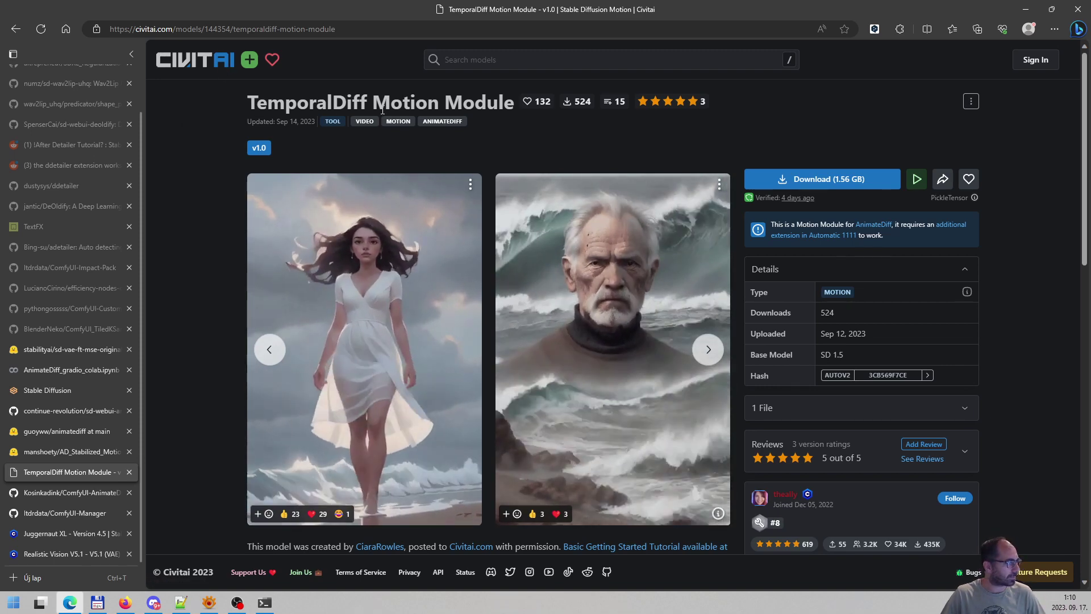
{"action": "scroll", "coordinate": [370, 332], "scroll_direction": "down", "scroll_amount": 3}
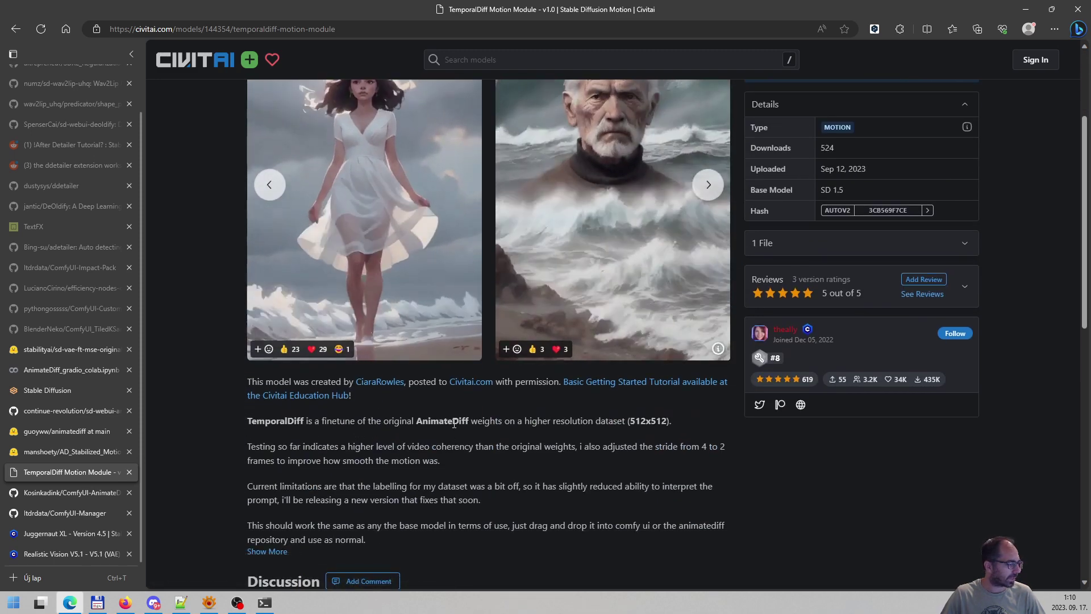
{"action": "scroll", "coordinate": [448, 499], "scroll_direction": "up", "scroll_amount": 2}
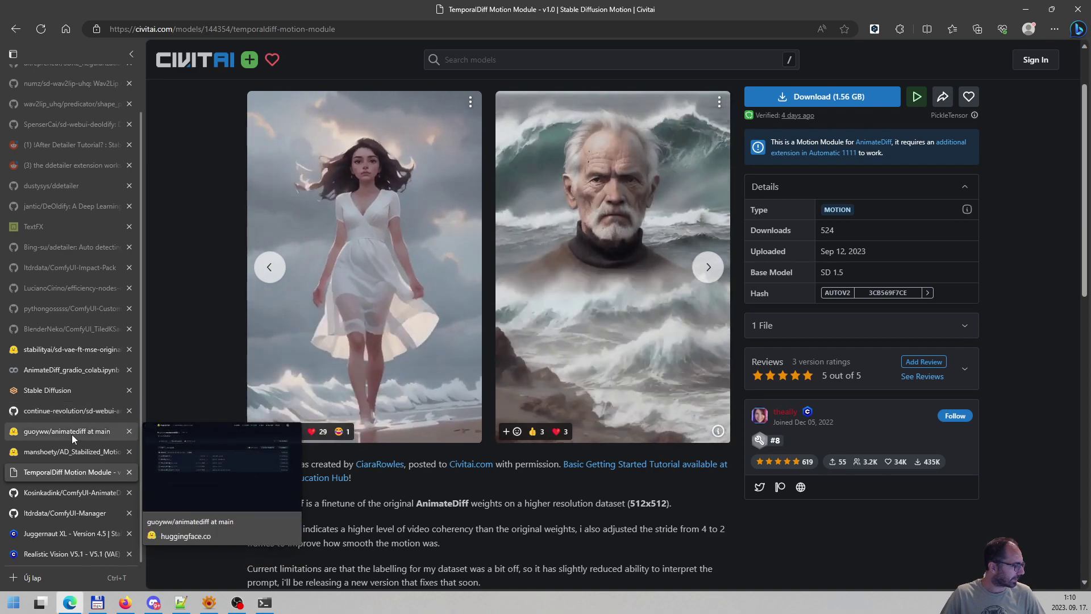
{"action": "left_click", "coordinate": [72, 433]}
{"action": "left_click", "coordinate": [77, 453]}
{"action": "left_click", "coordinate": [80, 476]}
Switch to Total Commander and show the c:\Temp\bemutato50-animatediff folder opposite the extension's model folder.
{"action": "left_click", "coordinate": [97, 602]}
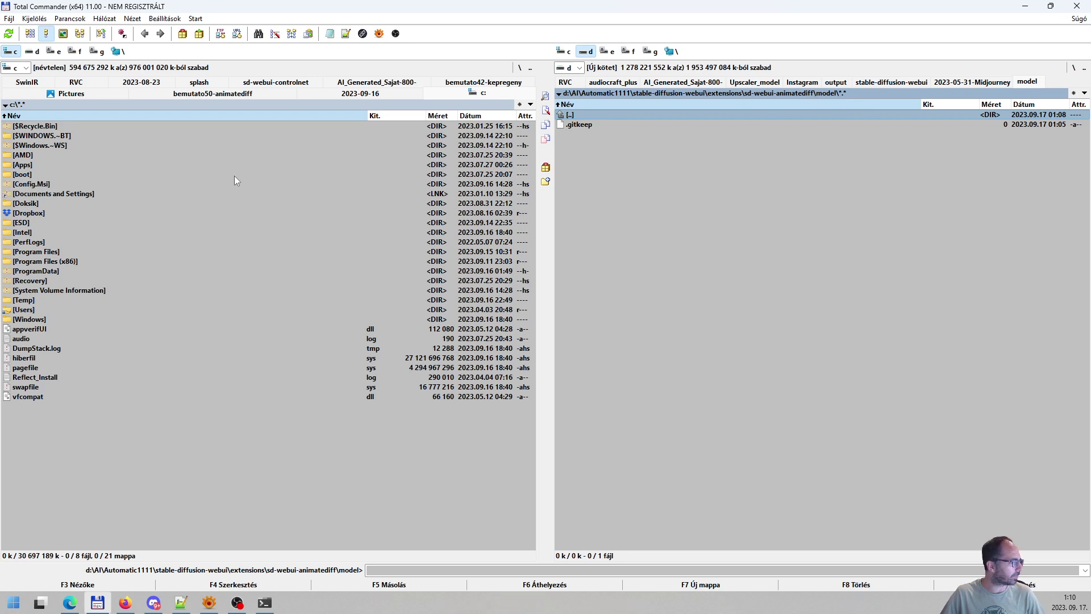
{"action": "left_click", "coordinate": [230, 193]}
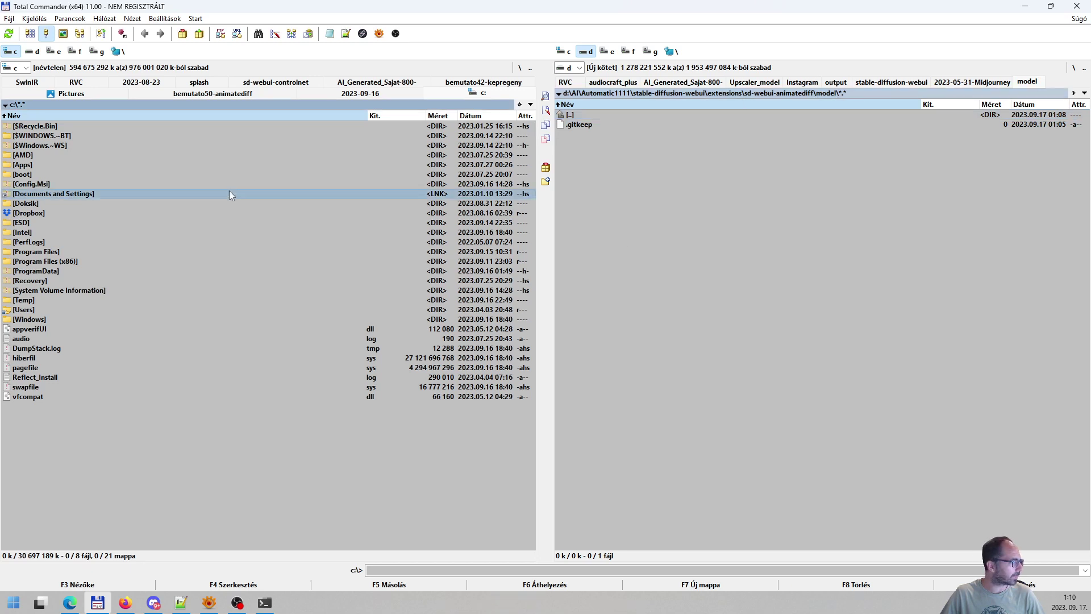
{"action": "left_click", "coordinate": [370, 94]}
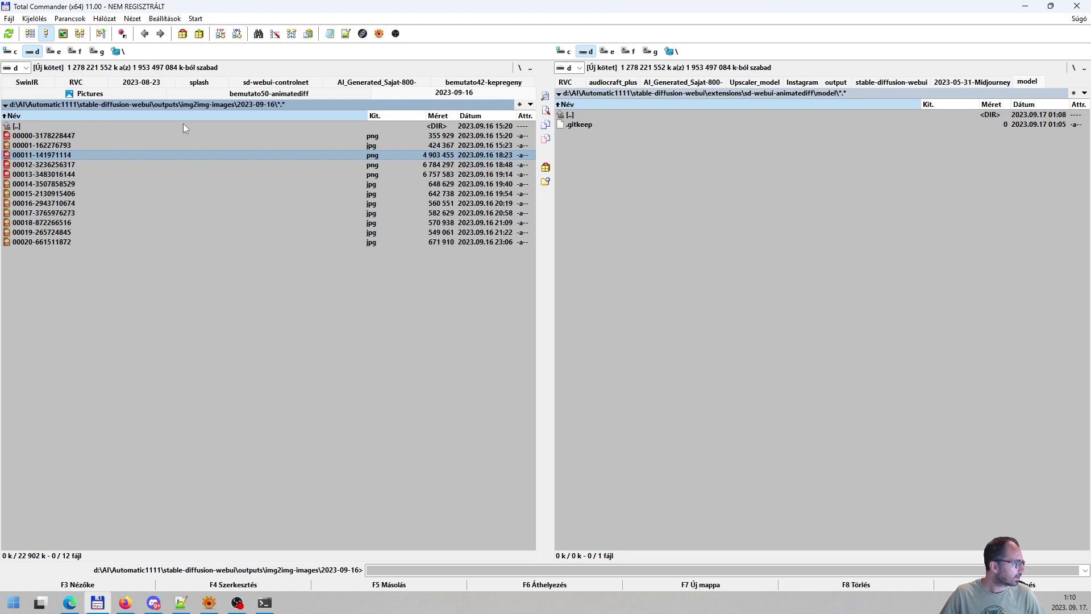
{"action": "left_click", "coordinate": [296, 94]}
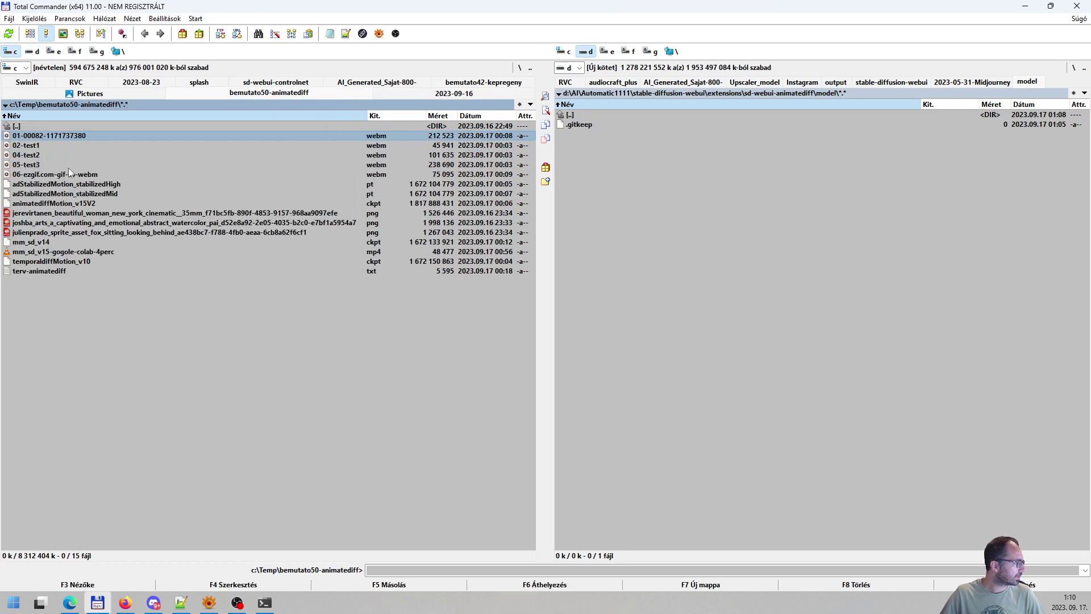
Copy adStabilizedMotion_stabilizedHigh, adStabilizedMotion_stabilizedMid, animatediffMotion_v15V2, mm_sd_v14 and temporaldiffMotion_v10 into the sd-webui-animatediff model folder.
{"action": "left_click", "coordinate": [72, 183]}
{"action": "key", "text": "Insert"}
{"action": "key", "text": "Insert"}
{"action": "key", "text": "Insert"}
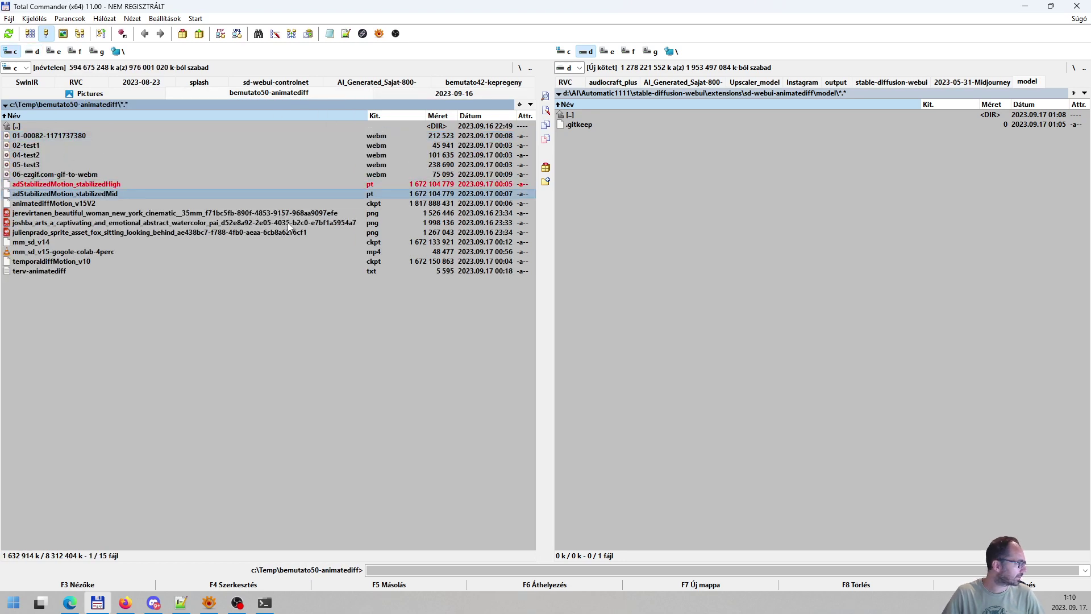
{"action": "key", "text": "Down"}
{"action": "key", "text": "Down"}
{"action": "key", "text": "Down"}
{"action": "key", "text": "Insert"}
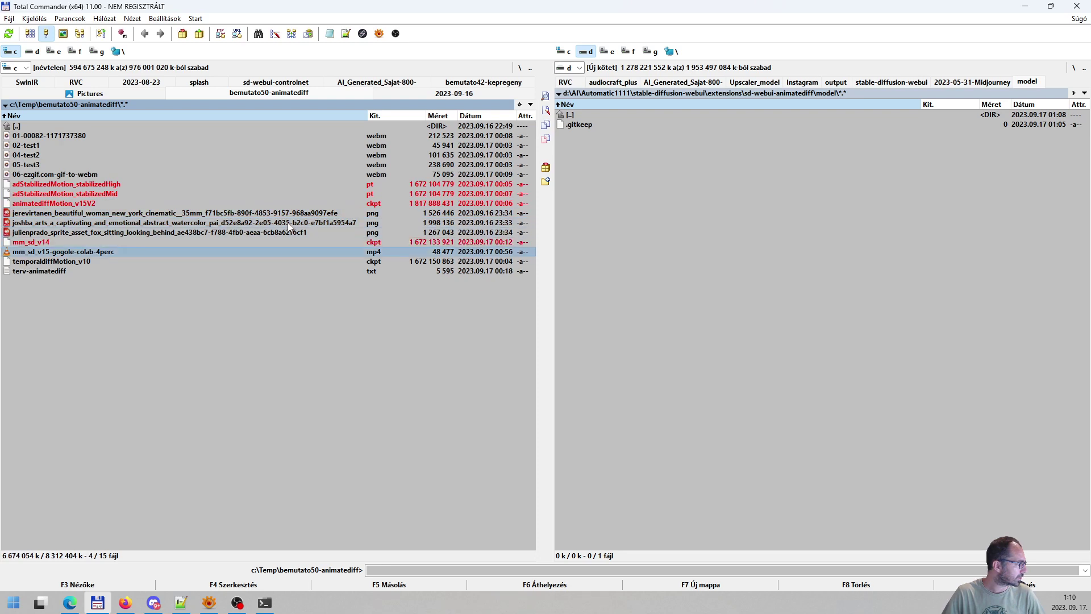
{"action": "key", "text": "Down"}
{"action": "key", "text": "Insert"}
{"action": "key", "text": "Up"}
{"action": "key", "text": "Up"}
{"action": "key", "text": "Up"}
{"action": "key", "text": "Up"}
{"action": "key", "text": "Up"}
{"action": "key", "text": "Up"}
{"action": "key", "text": "Up"}
{"action": "key", "text": "Up"}
{"action": "key", "text": "Up"}
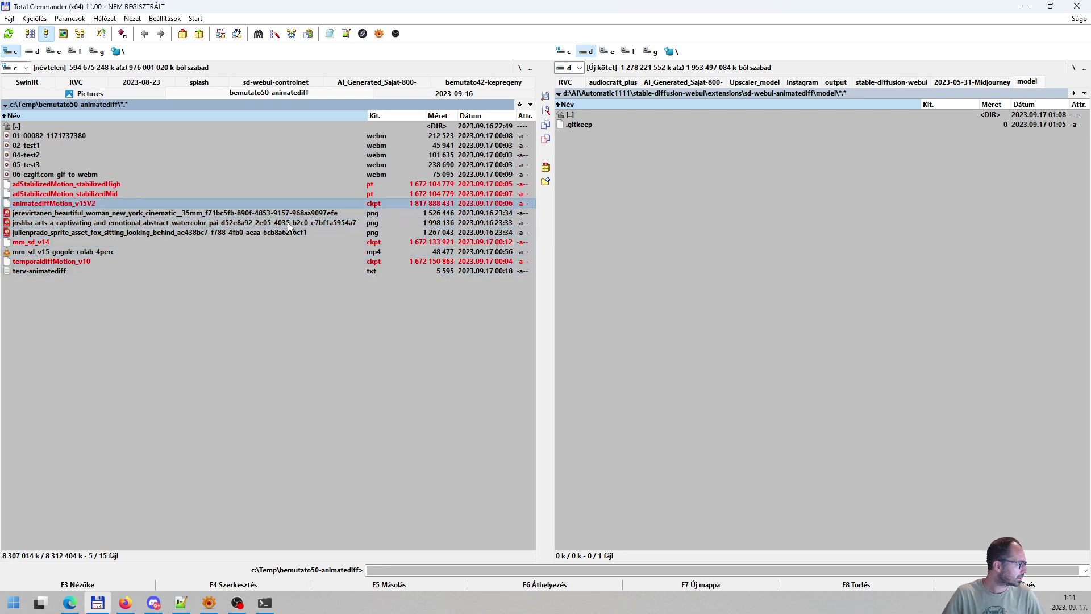
{"action": "key", "text": "Down"}
{"action": "key", "text": "Down"}
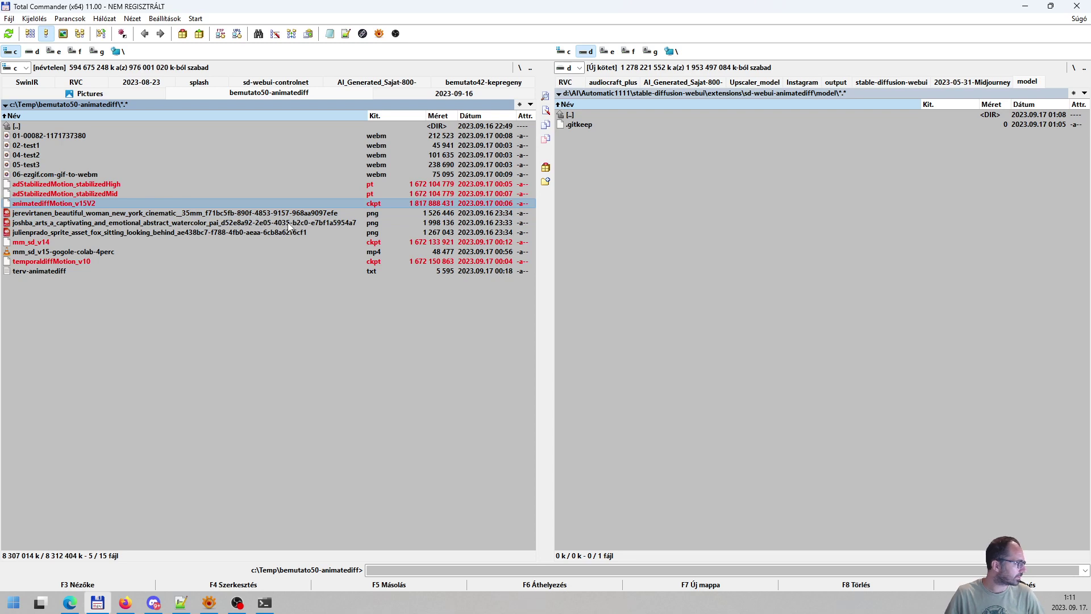
{"action": "key", "text": "Up"}
{"action": "key", "text": "Up"}
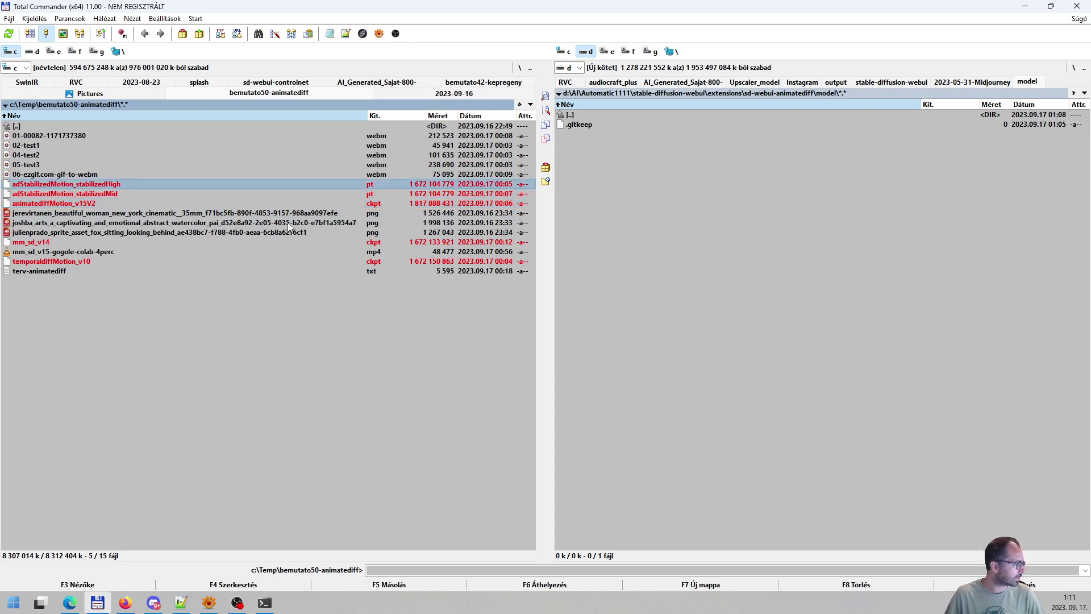
{"action": "key", "text": "Down"}
{"action": "key", "text": "Down"}
{"action": "key", "text": "Down"}
{"action": "key", "text": "Down"}
{"action": "key", "text": "Down"}
{"action": "key", "text": "Down"}
{"action": "key", "text": "Down"}
{"action": "key", "text": "Down"}
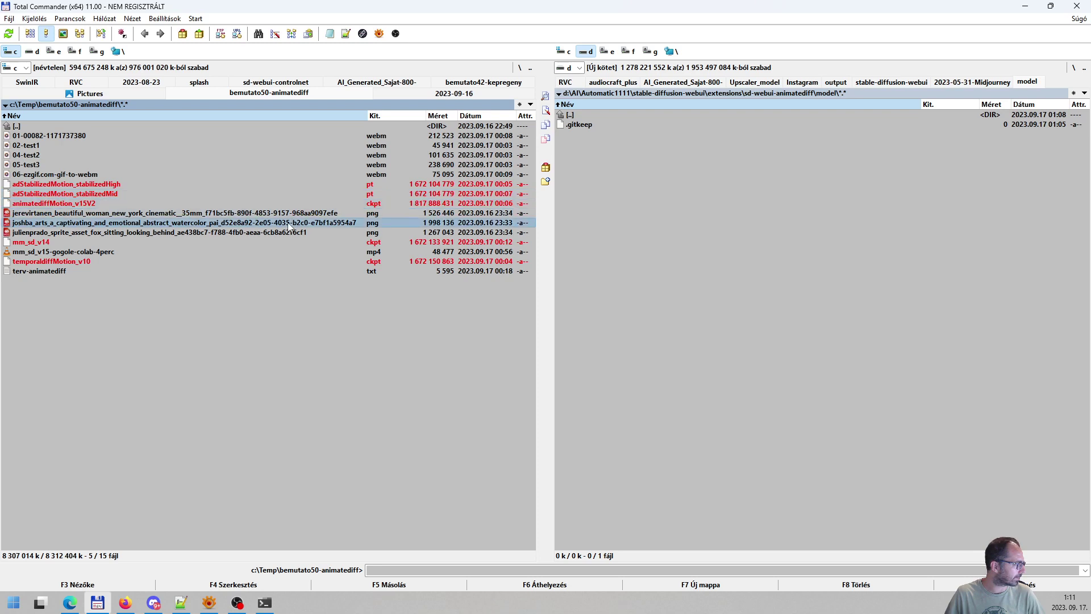
{"action": "key", "text": "Up"}
{"action": "key", "text": "Up"}
{"action": "key", "text": "Up"}
{"action": "key", "text": "Up"}
{"action": "key", "text": "Up"}
{"action": "key", "text": "Up"}
{"action": "key", "text": "Up"}
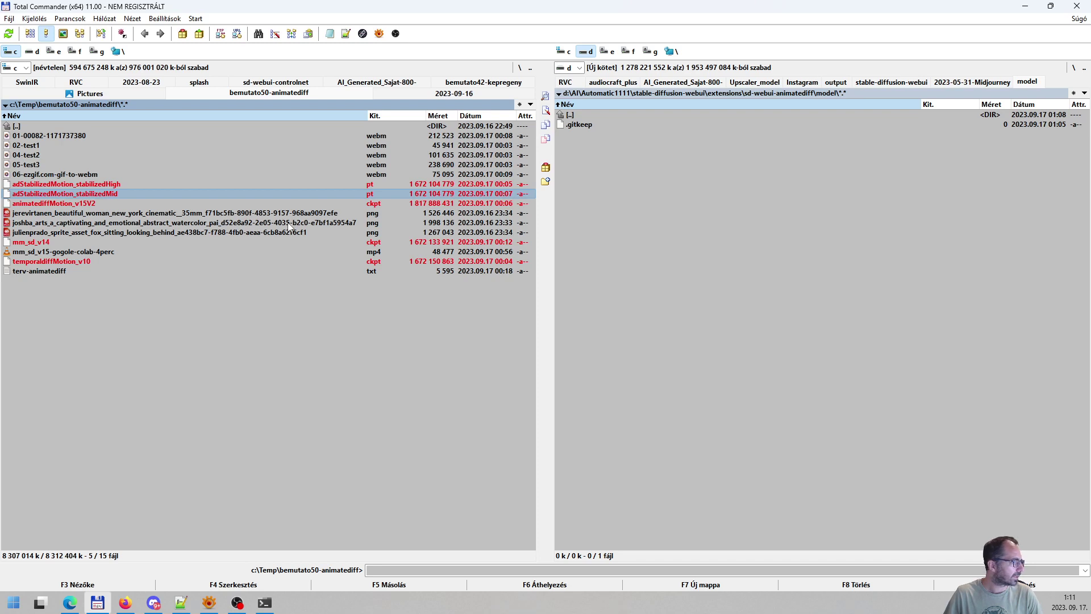
{"action": "key", "text": "F5"}
{"action": "key", "text": "Return"}
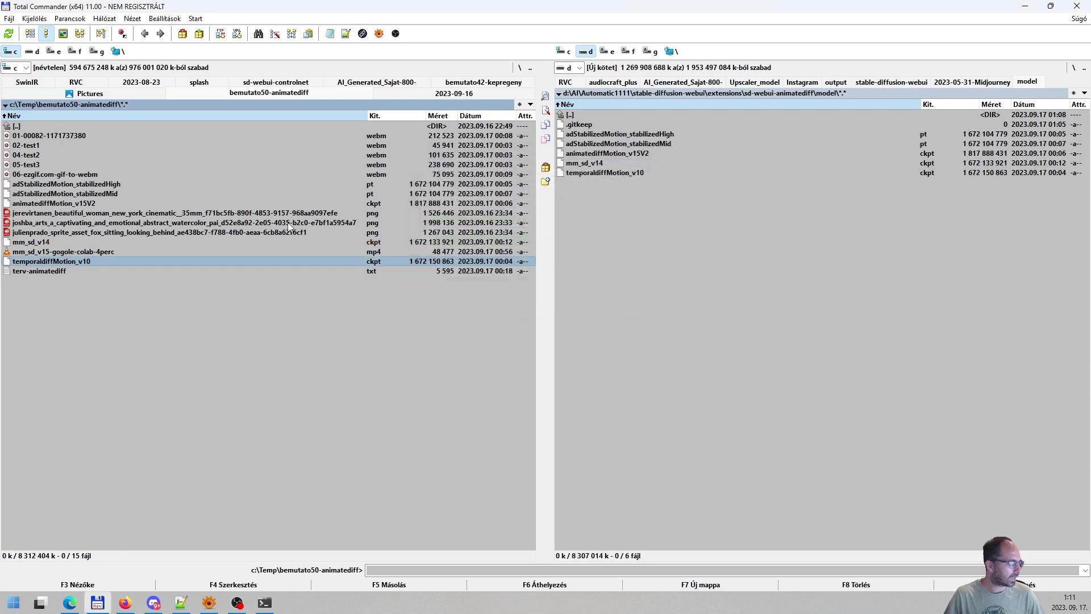
Return to the Stable Diffusion WebUI, expand the AnimateDiff section, refresh its motion modules and view the available choices.
{"action": "left_click", "coordinate": [69, 603]}
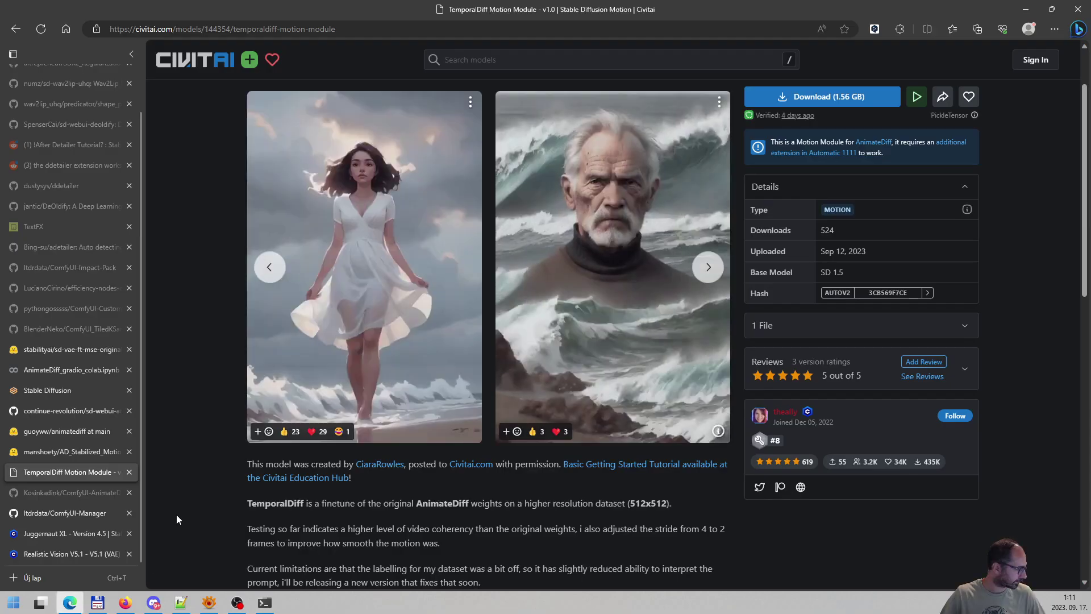
{"action": "left_click", "coordinate": [43, 396]}
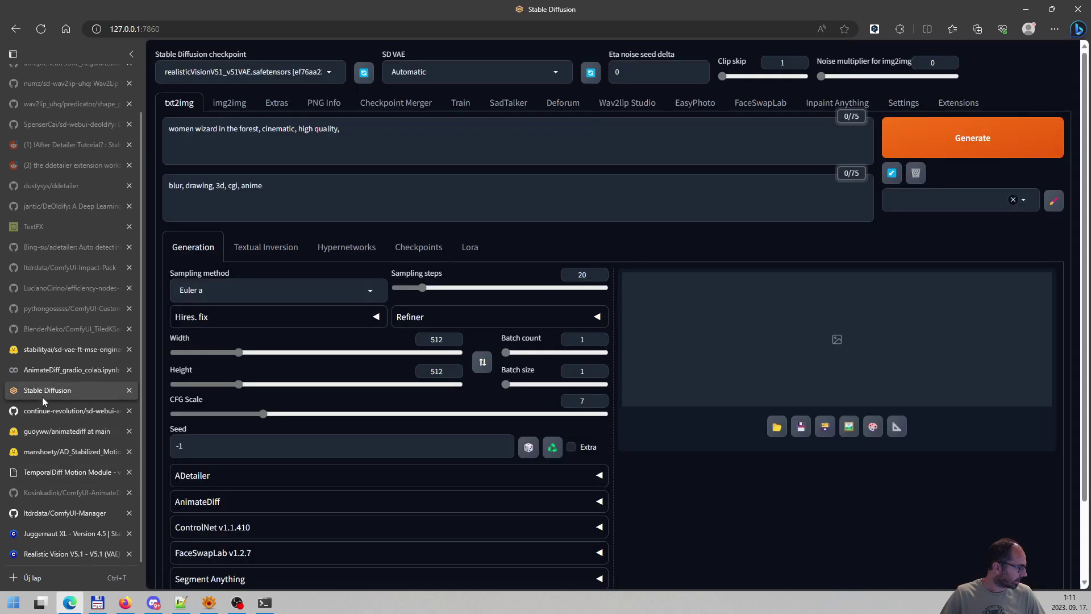
{"action": "left_click", "coordinate": [276, 503]}
{"action": "scroll", "coordinate": [302, 482], "scroll_direction": "down", "scroll_amount": 3}
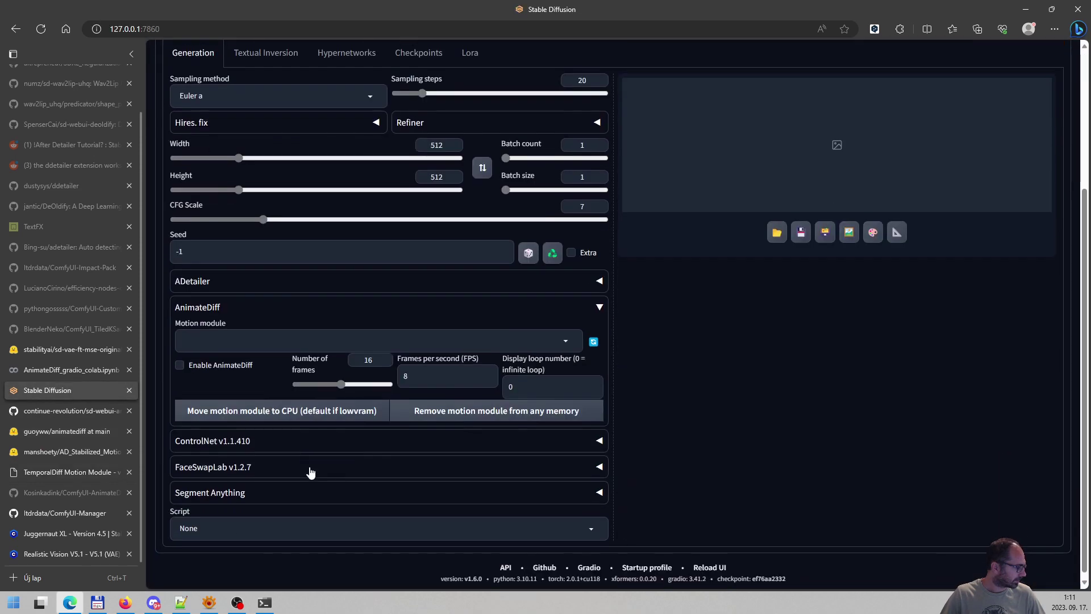
{"action": "left_click", "coordinate": [593, 337]}
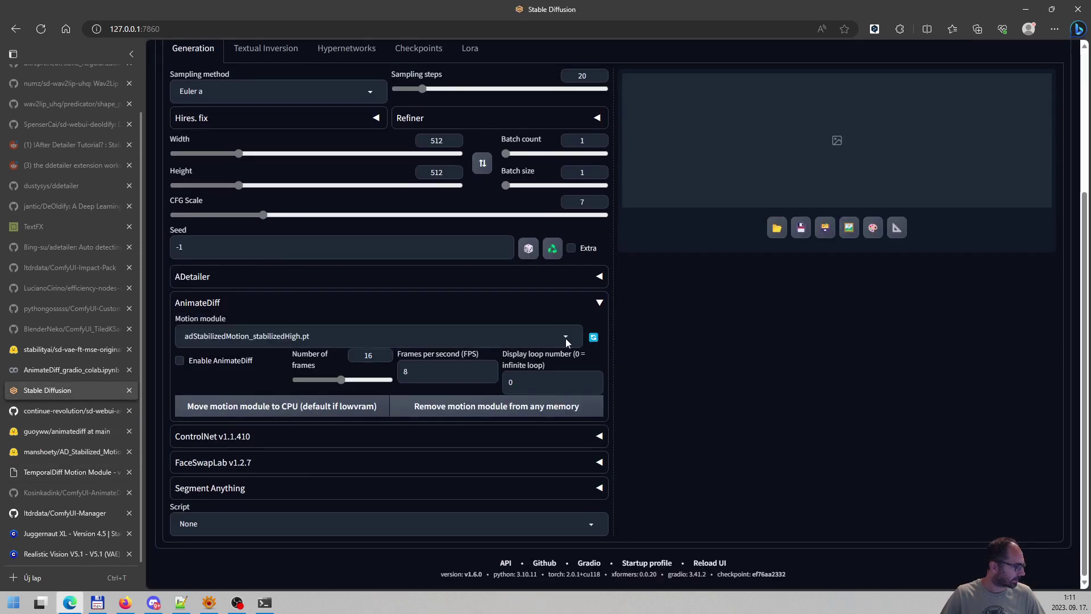
{"action": "left_click", "coordinate": [566, 339]}
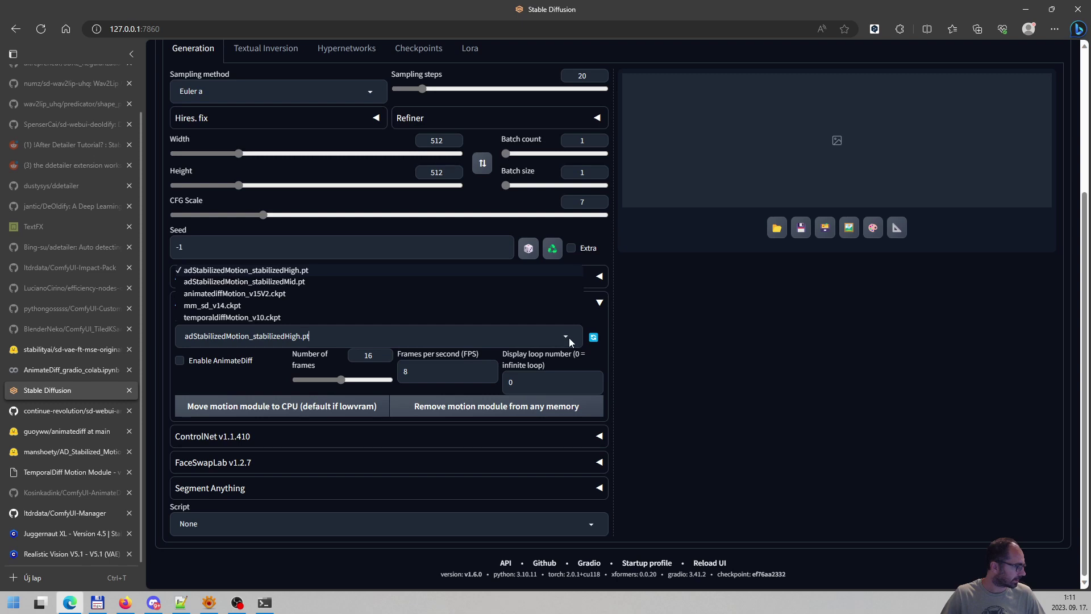
{"action": "left_click", "coordinate": [697, 352]}
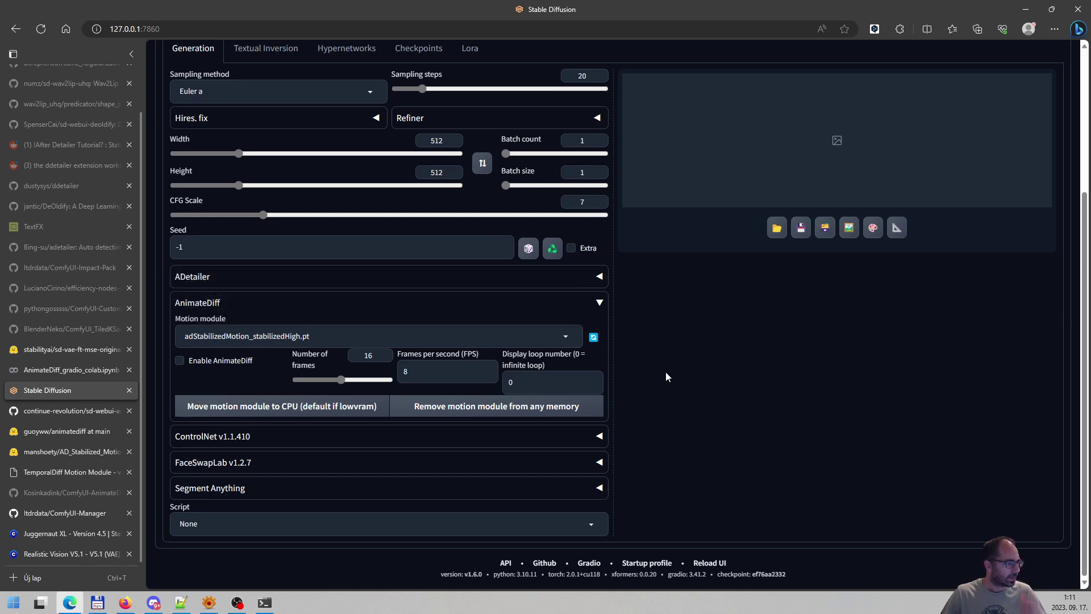
Enable "Pad prompt/negative prompt to be same length" in the Optimizations settings and apply the settings.
{"action": "scroll", "coordinate": [666, 370], "scroll_direction": "up", "scroll_amount": 4}
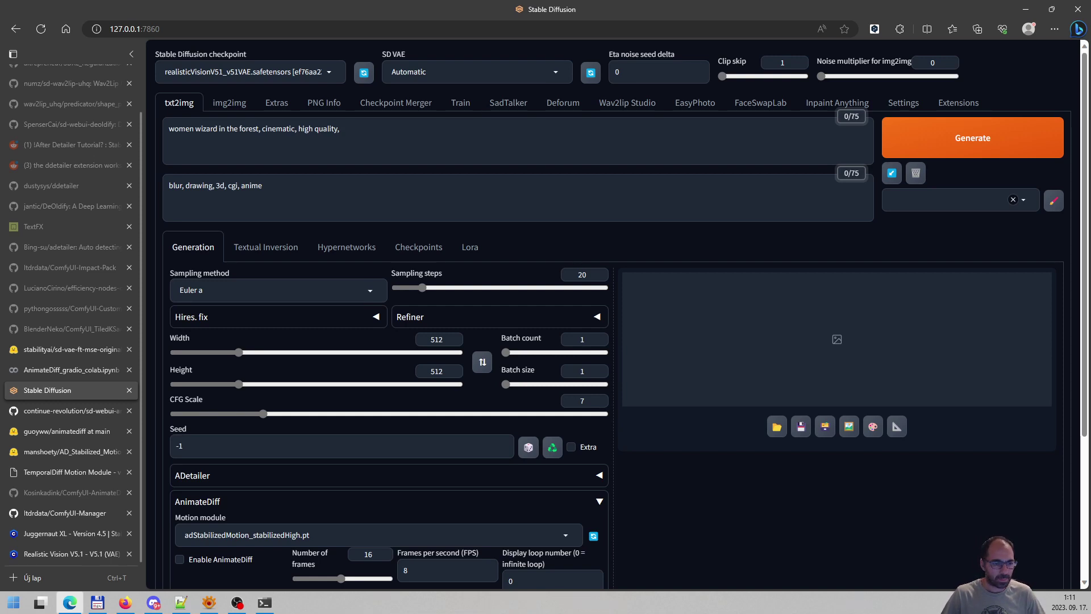
{"action": "key", "text": "alt+Tab"}
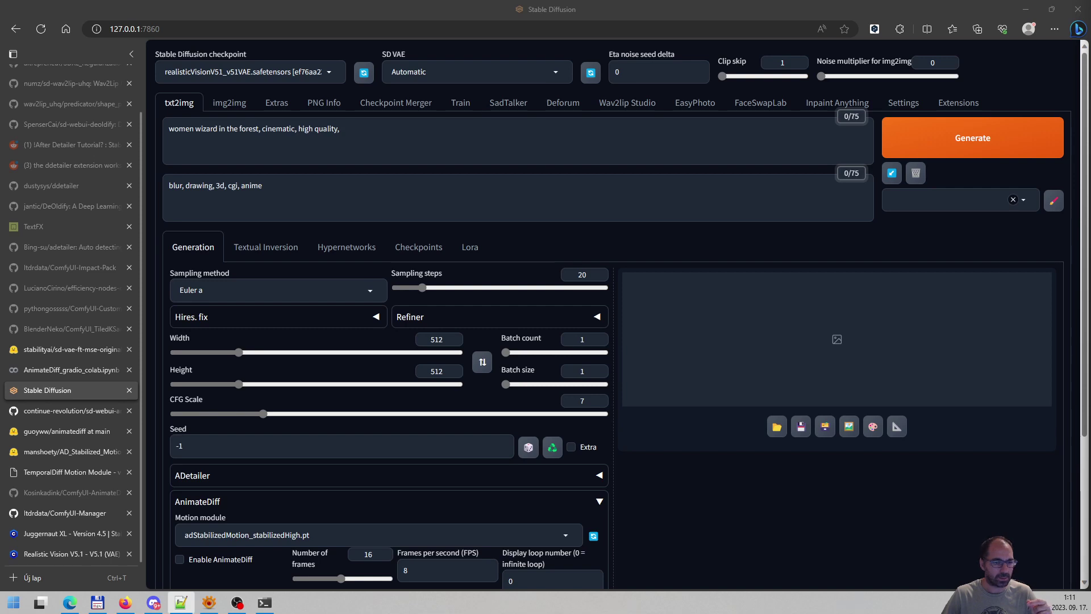
{"action": "left_click", "coordinate": [919, 107]}
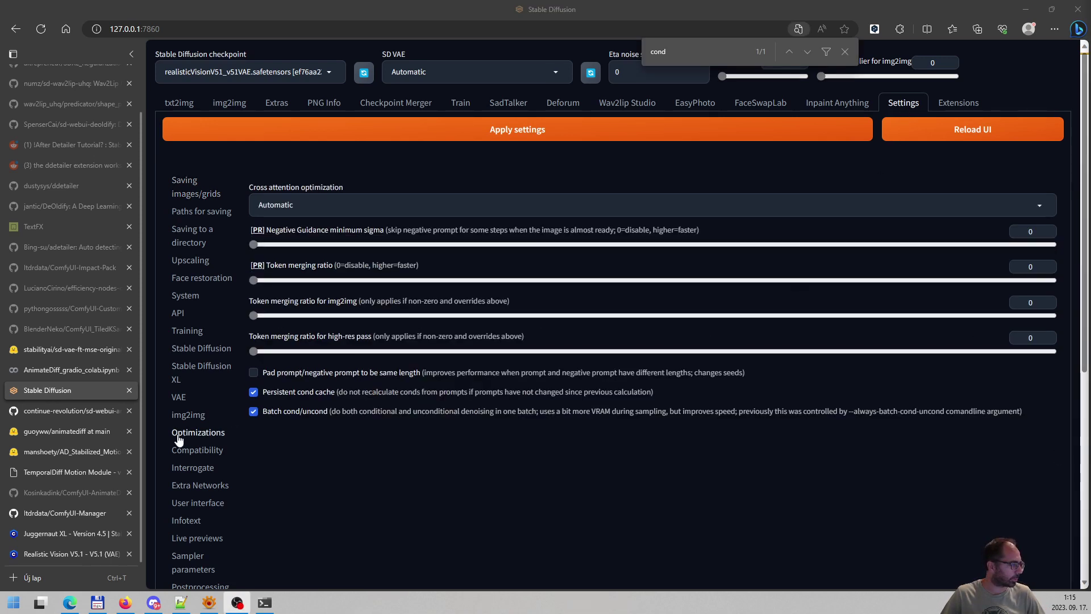
{"action": "left_click", "coordinate": [298, 375]}
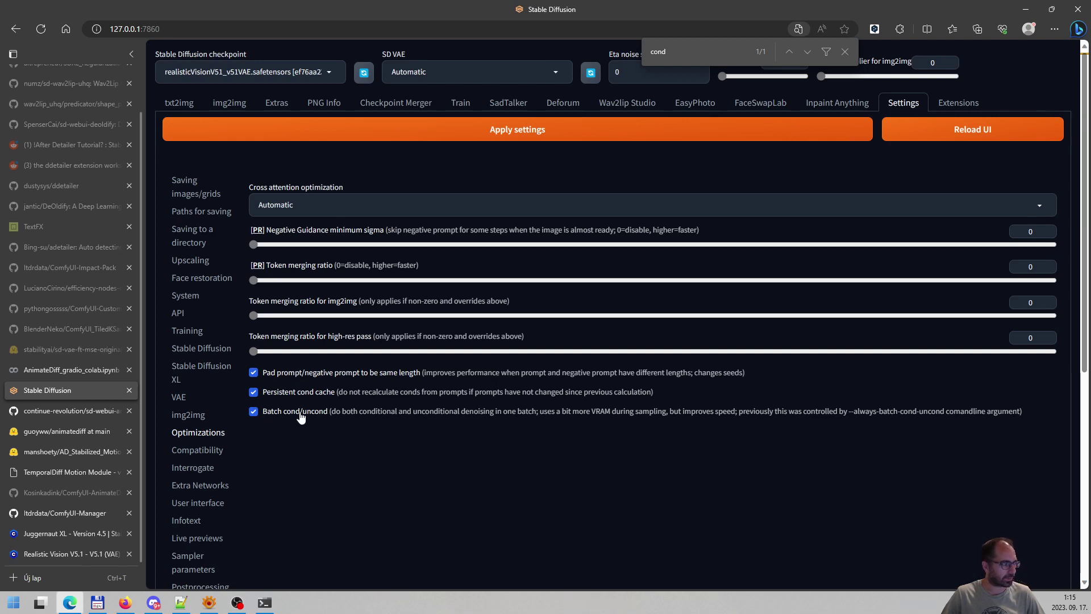
{"action": "left_click", "coordinate": [530, 129]}
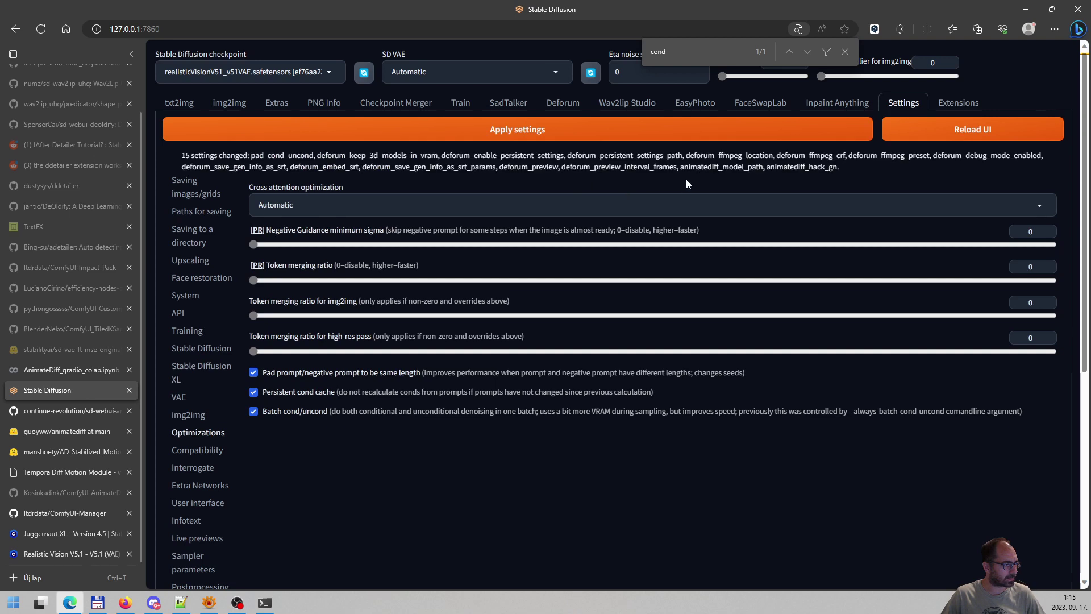
Reload the WebUI interface so that the changed settings take effect.
{"action": "left_click", "coordinate": [935, 132]}
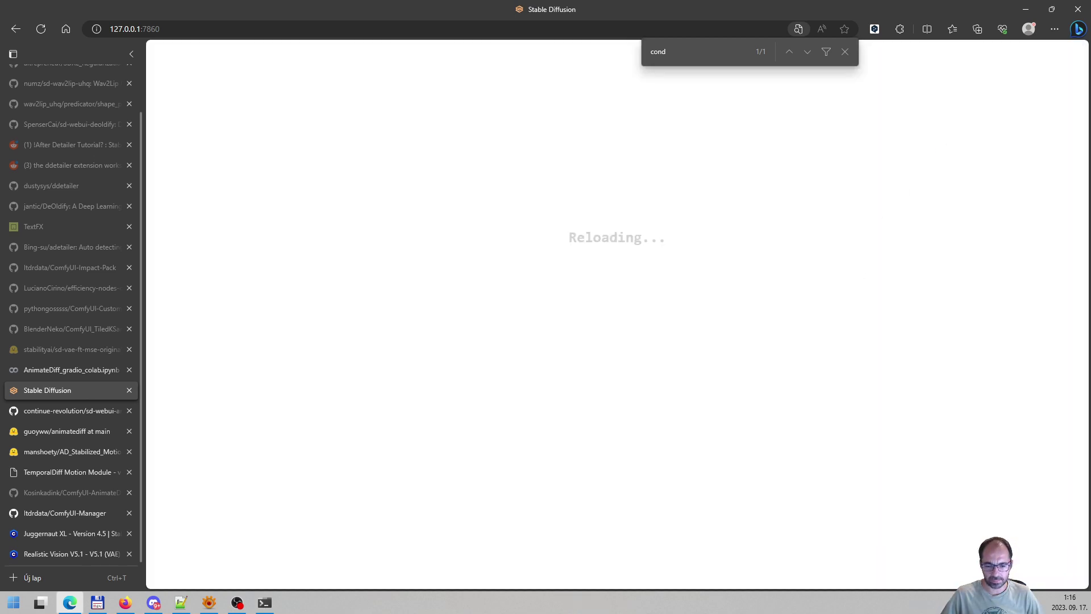
{"action": "key", "text": "alt+Tab"}
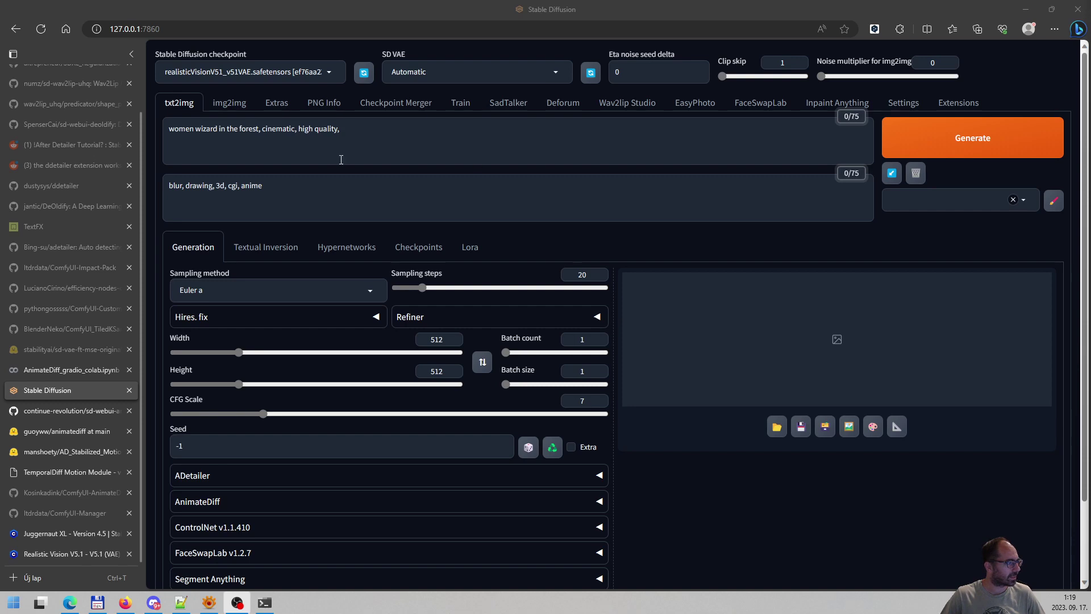
Check the txt2img prompt fields and the AnimateDiff Colab notebook's output, then return to the Stable Diffusion page.
{"action": "left_click", "coordinate": [368, 138]}
{"action": "left_click", "coordinate": [302, 189]}
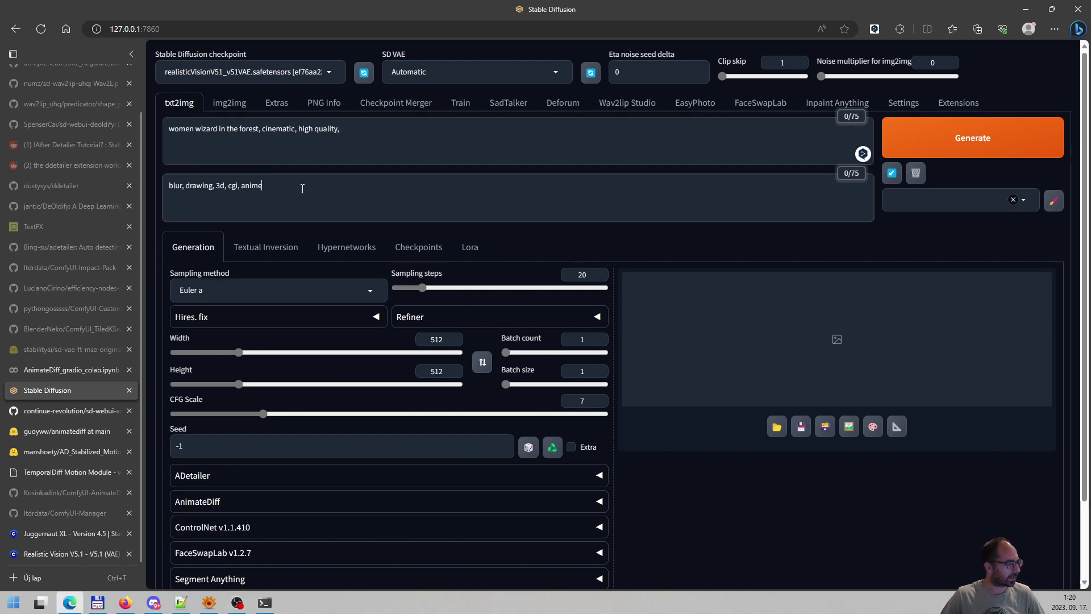
{"action": "left_click", "coordinate": [42, 370]}
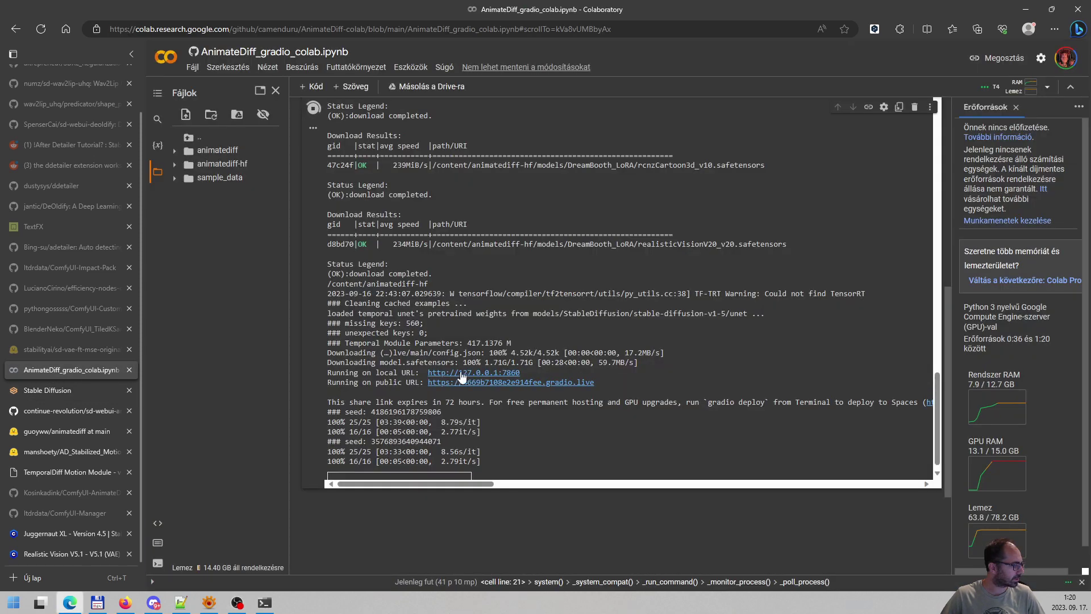
{"action": "left_click", "coordinate": [50, 391]}
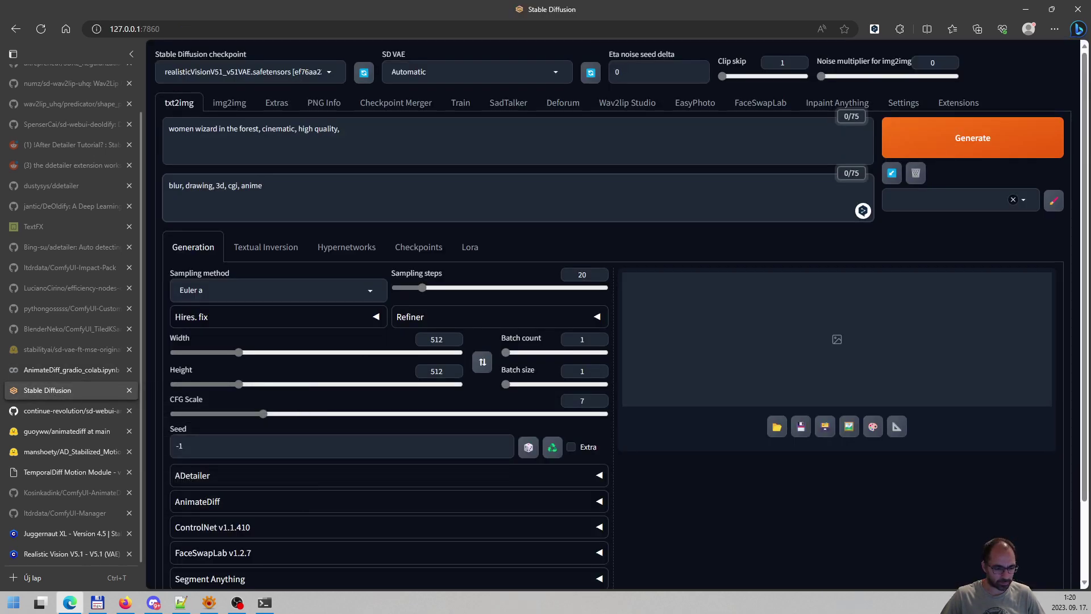
Replace the positive prompt with the copied "[Documentary] closeup photo of a [27 yo blessed Latvian woman]" text ending in "in the style of [Life magazine]".
{"action": "key", "text": "alt+Tab"}
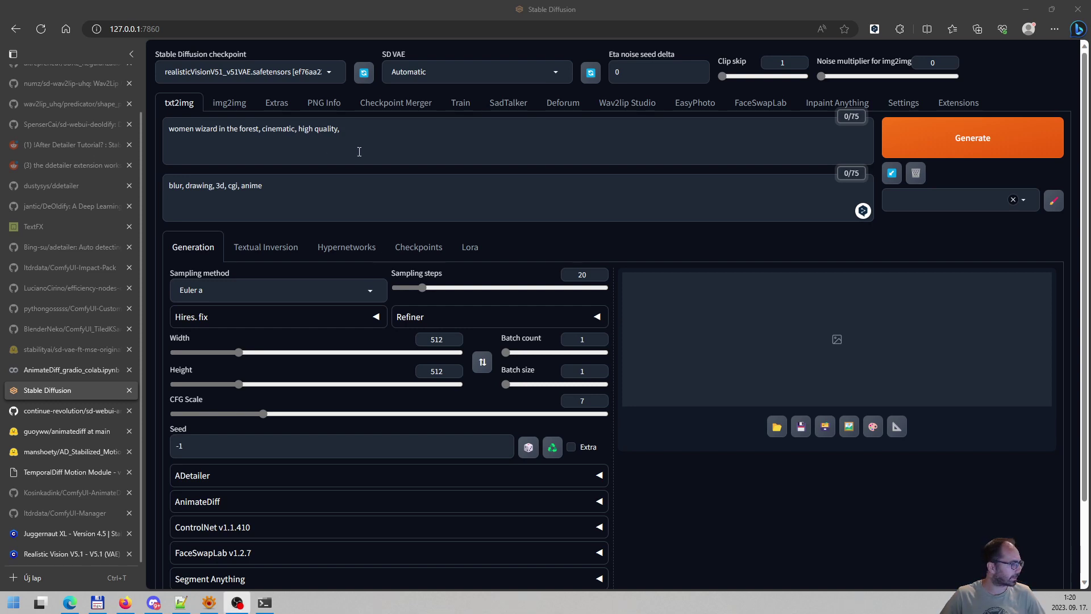
{"action": "left_click_drag", "start_coordinate": [358, 150], "coordinate": [167, 120]}
{"action": "key", "text": "ctrl+v"}
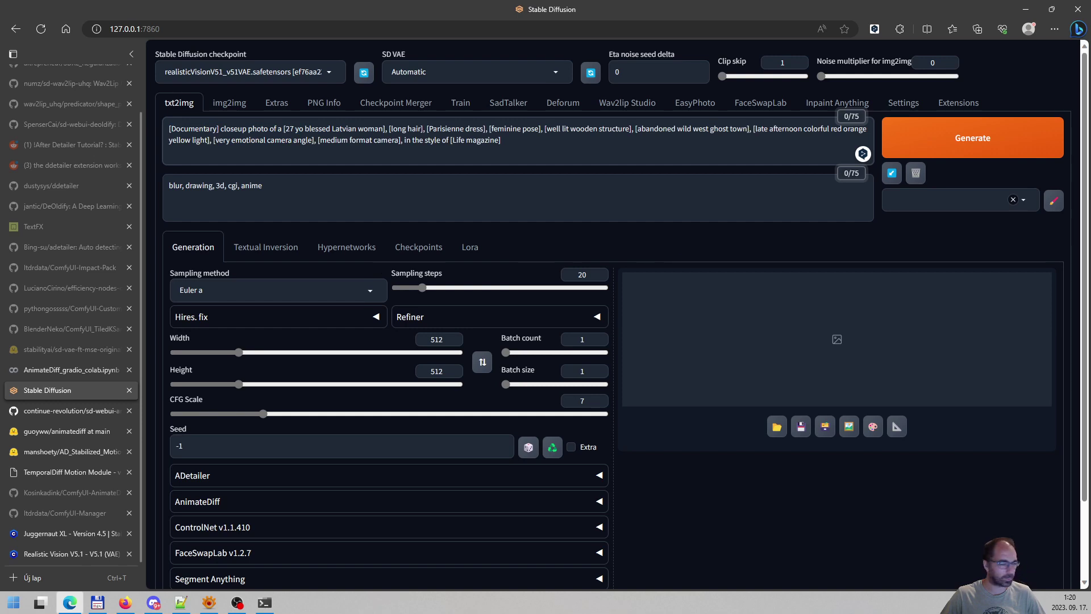
Replace the negative prompt with the text starting "(deformed iris, deformed pupils, semi-realistic, cgi, 3d, render, sketch" and ending "mutated, ugly, disgusting, amputation".
{"action": "key", "text": "alt+Tab"}
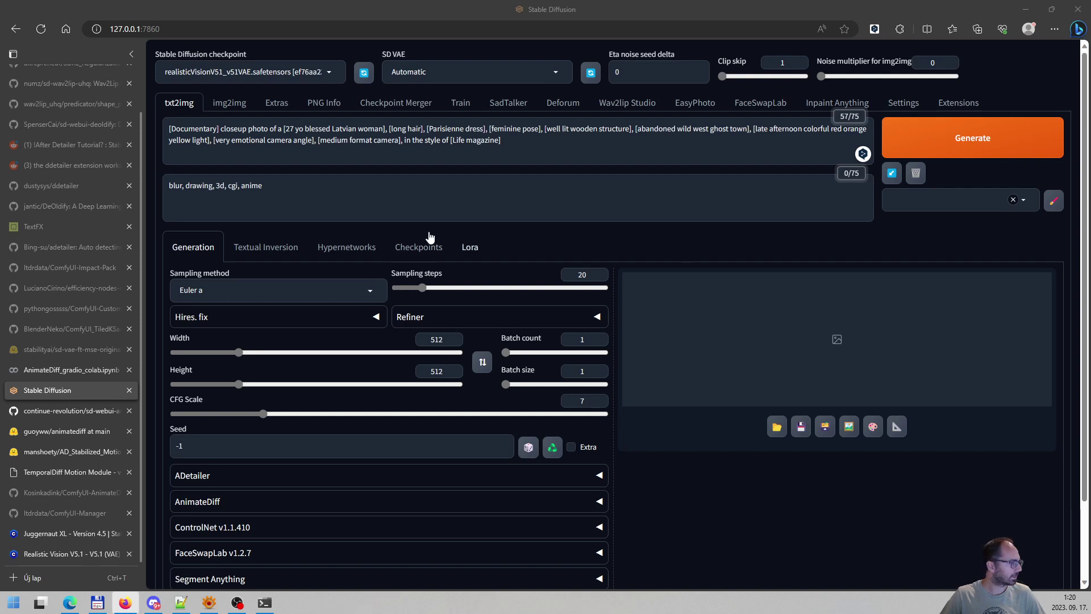
{"action": "left_click", "coordinate": [302, 191]}
{"action": "key", "text": "ctrl+a"}
{"action": "type", "text": "(deformed iris, deformed pupils, semi-realistic, cgi, 3d, render, sketch, cartoon, drawing, anime, mutated hands and fingers:1.4), (deformed, distorted, disfigured:1.3), poorly drawn, bad anatomy, wrong anatomy, extra limb, missing limb, floating limbs, disconnected limbs, mutation, mutated, ugly, disgusting, amputation"}
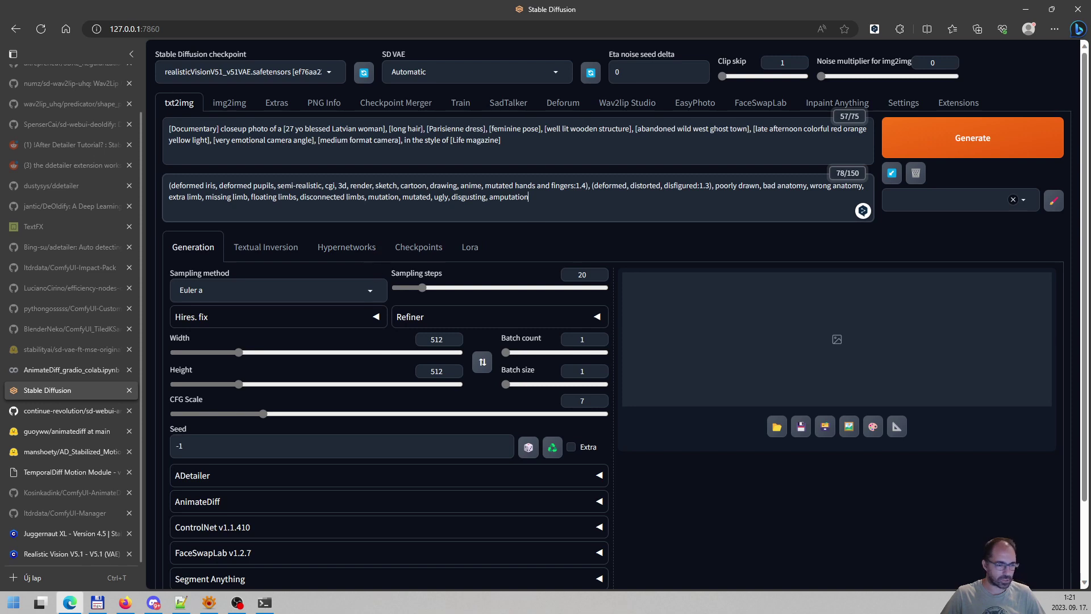
{"action": "key", "text": "alt+Tab"}
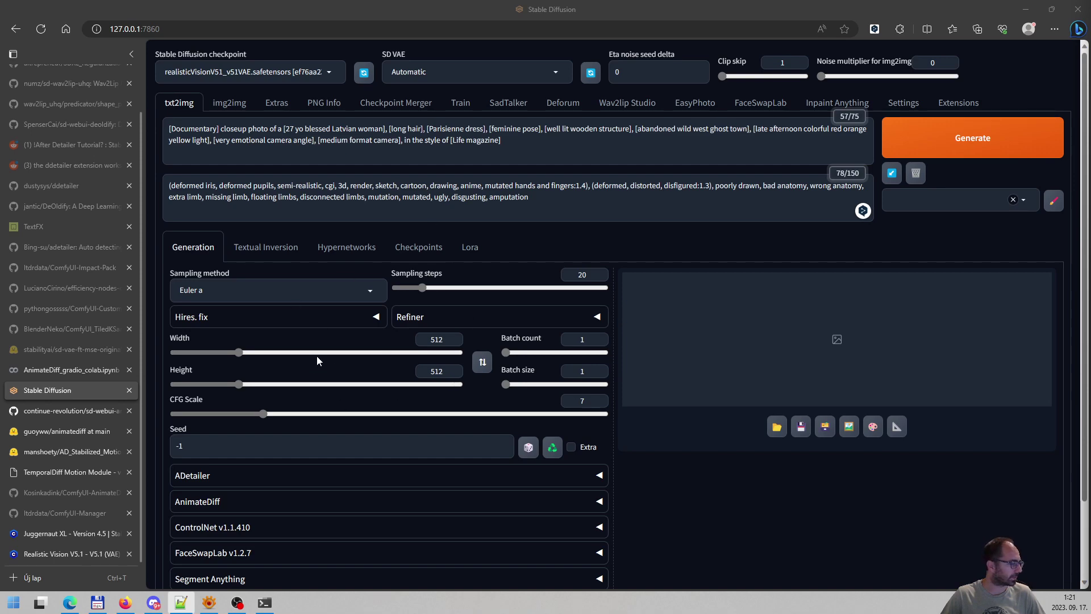
Enable AnimateDiff with the mm_sd_v14.ckpt motion module and generate the animation.
{"action": "scroll", "coordinate": [301, 364], "scroll_direction": "down", "scroll_amount": 2}
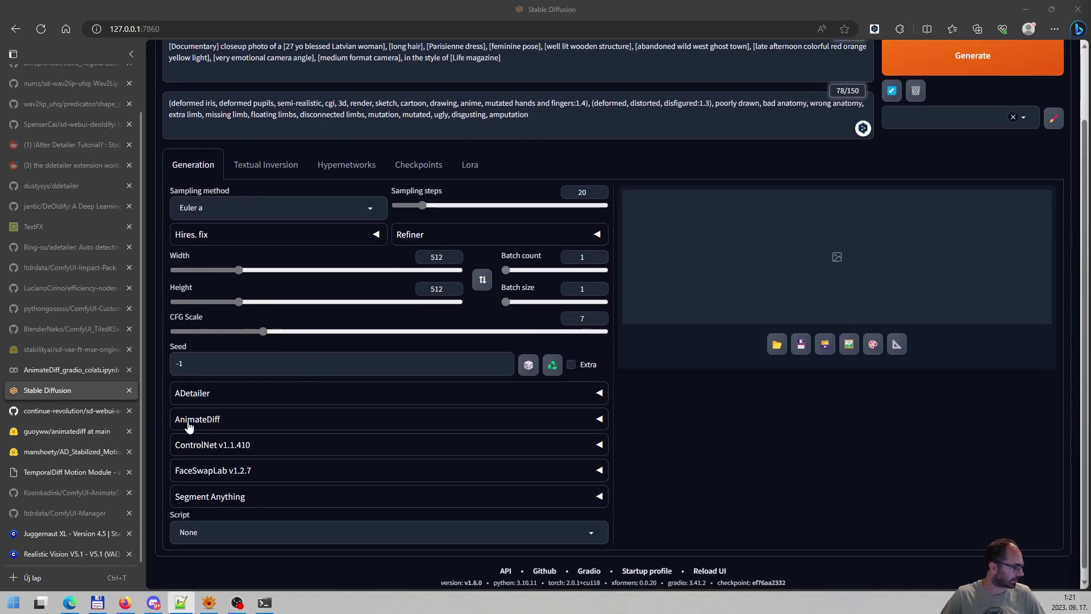
{"action": "left_click", "coordinate": [261, 423]}
{"action": "scroll", "coordinate": [268, 424], "scroll_direction": "down", "scroll_amount": 2}
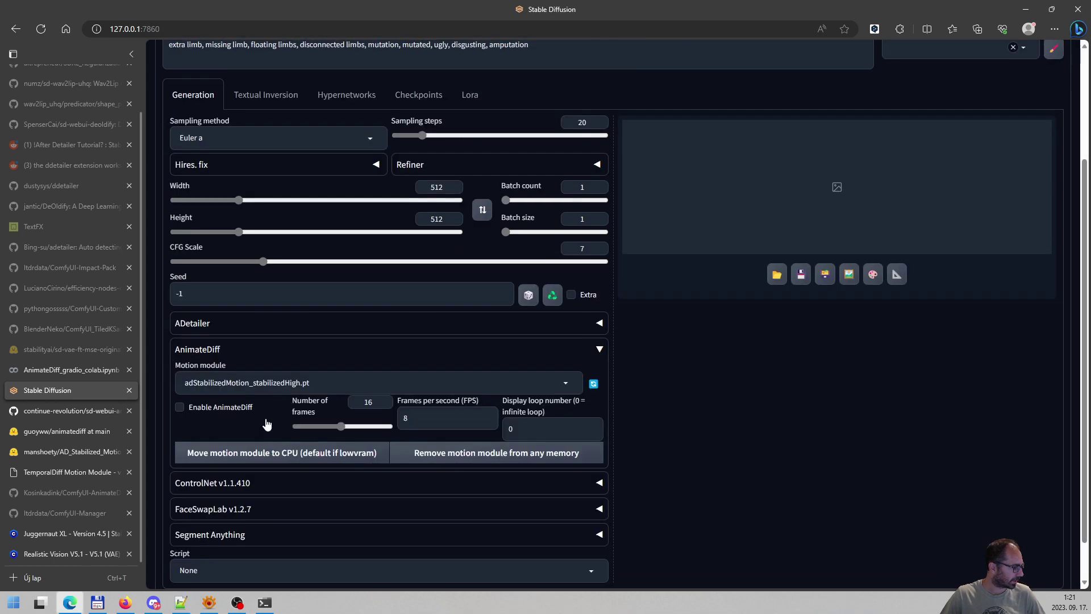
{"action": "left_click", "coordinate": [198, 398]}
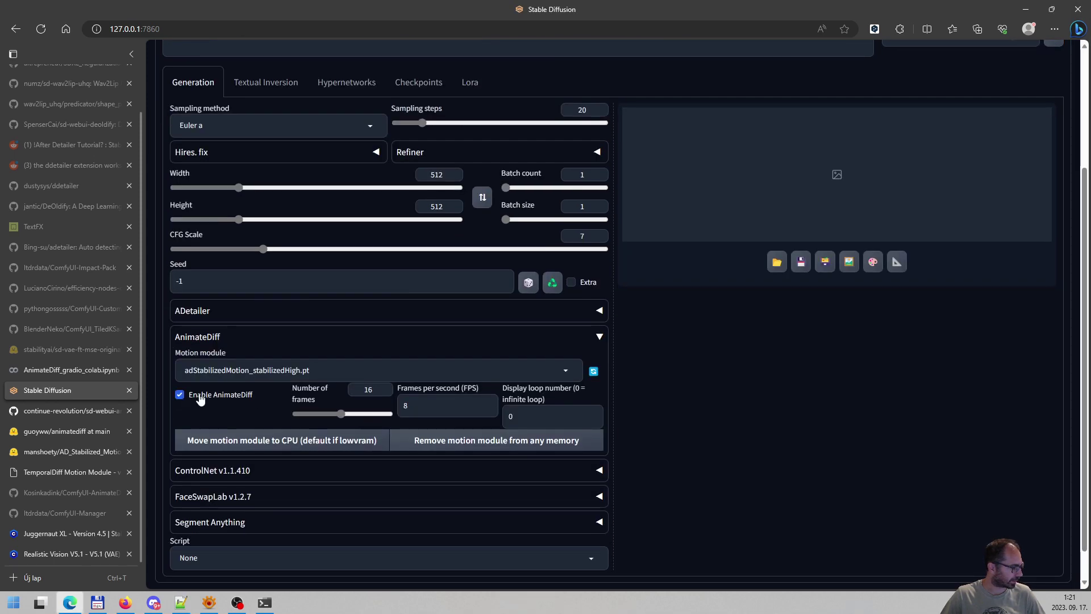
{"action": "left_click", "coordinate": [565, 374]}
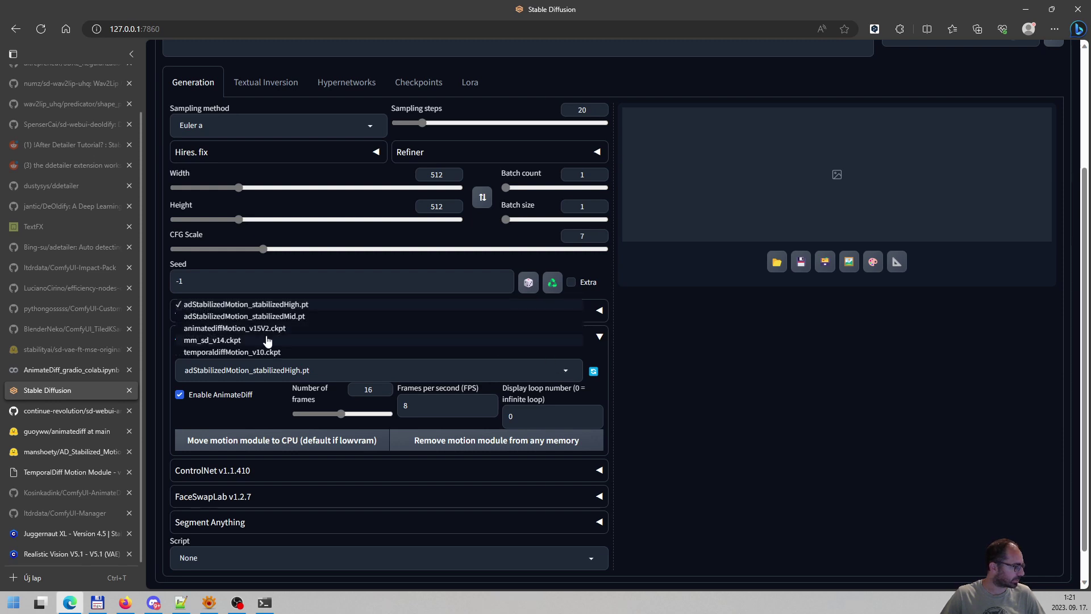
{"action": "left_click", "coordinate": [235, 341]}
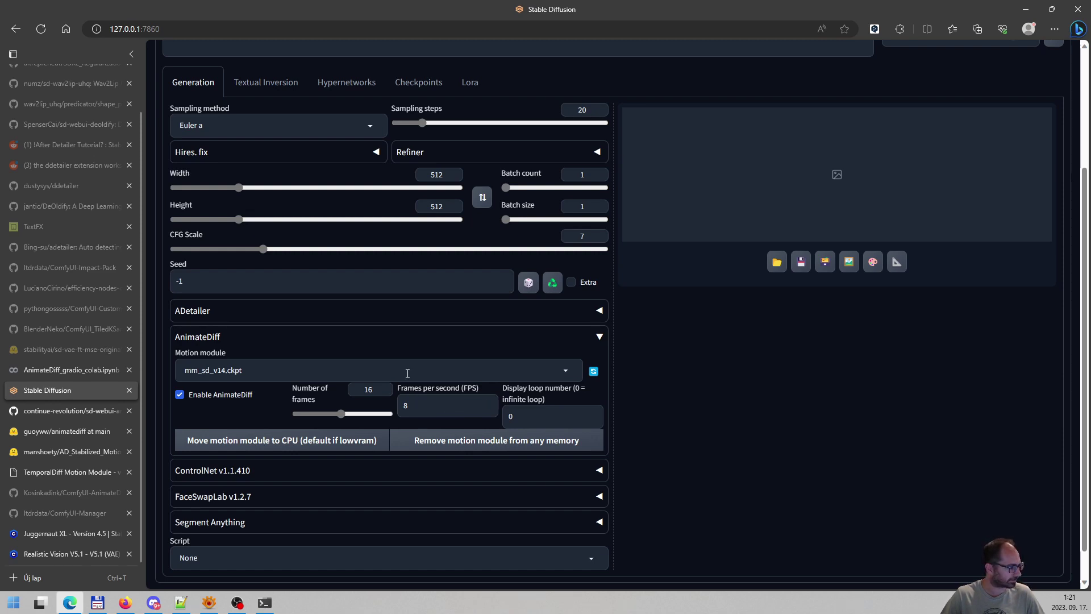
{"action": "scroll", "coordinate": [626, 438], "scroll_direction": "up", "scroll_amount": 2}
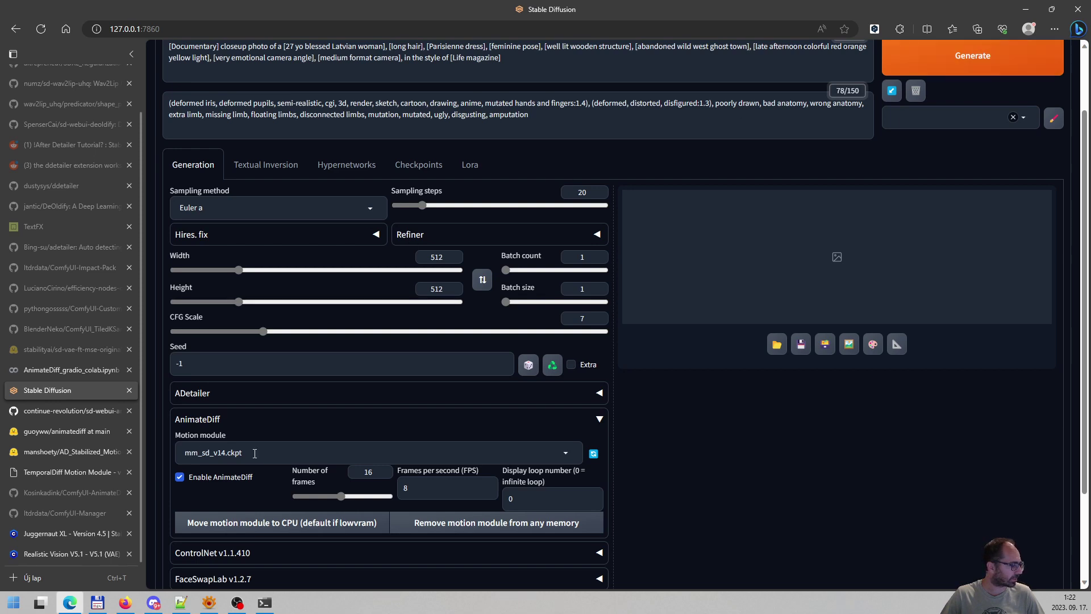
{"action": "left_click", "coordinate": [946, 63]}
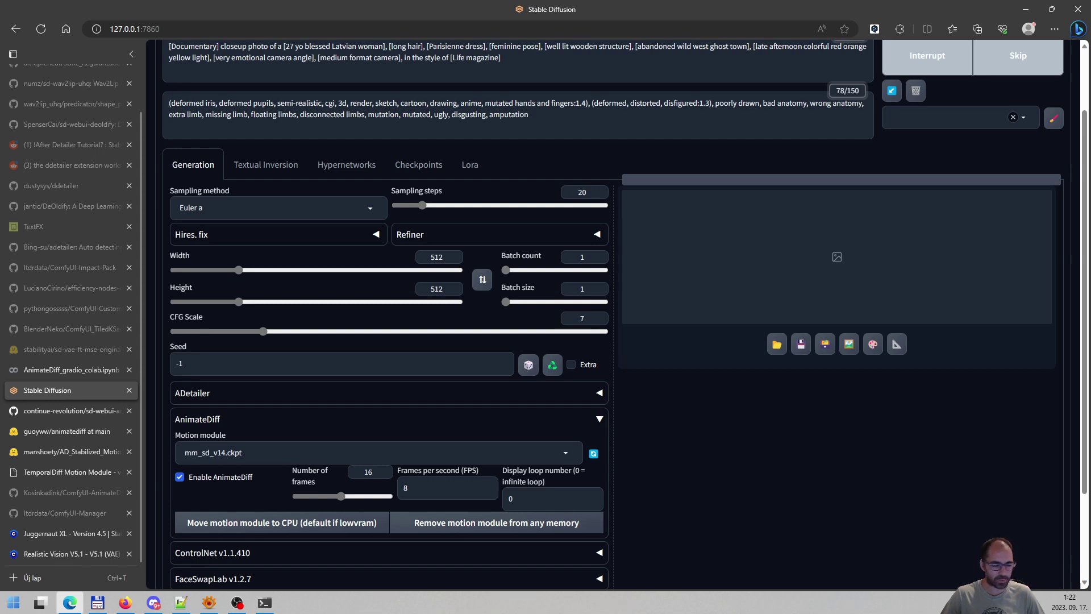
Examine the NVIDIA GPU's load, memory use and available engine graphs in Task Manager during generation, then close it.
{"action": "key", "text": "alt+Tab"}
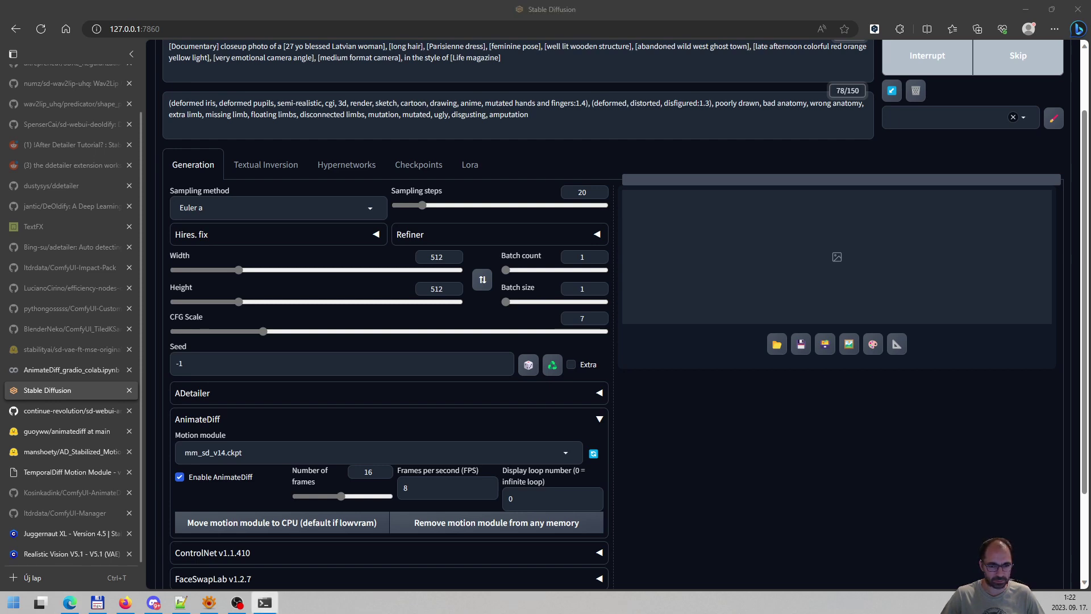
{"action": "key", "text": "alt+Tab"}
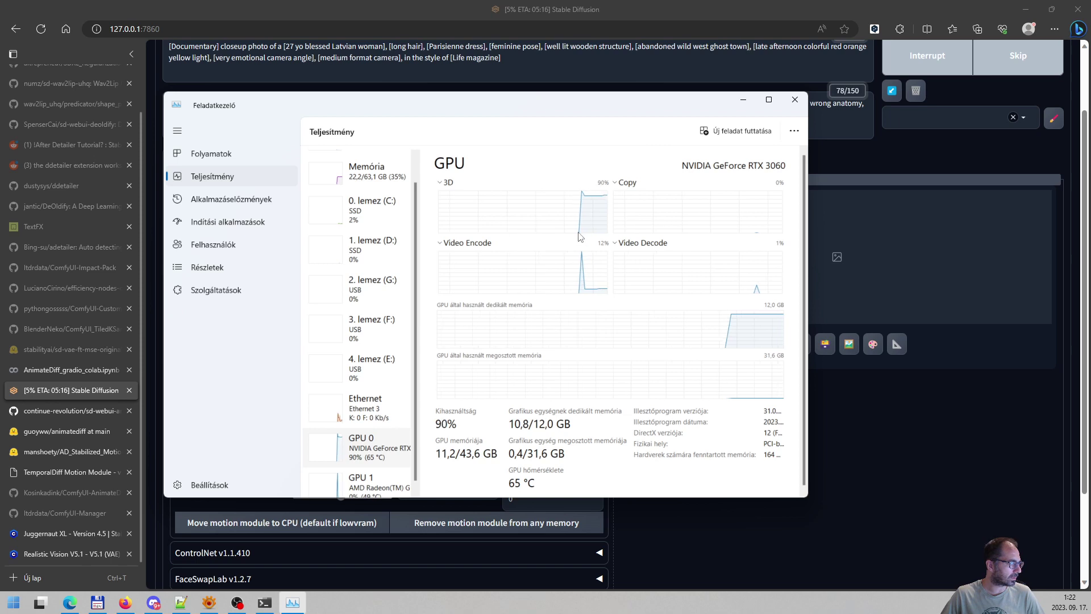
{"action": "left_click", "coordinate": [442, 248]}
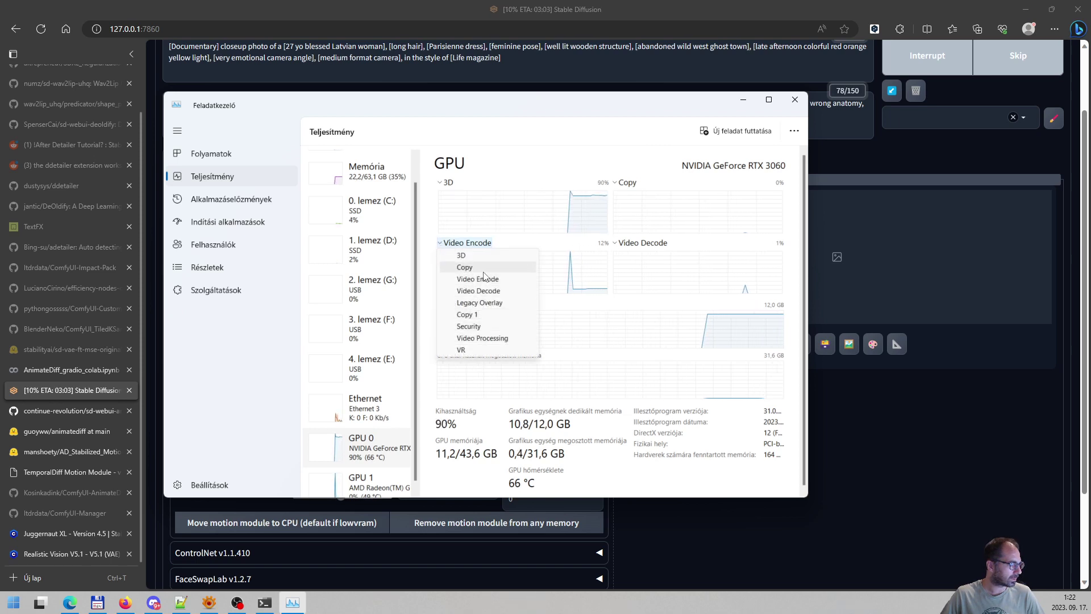
{"action": "left_click", "coordinate": [494, 243]}
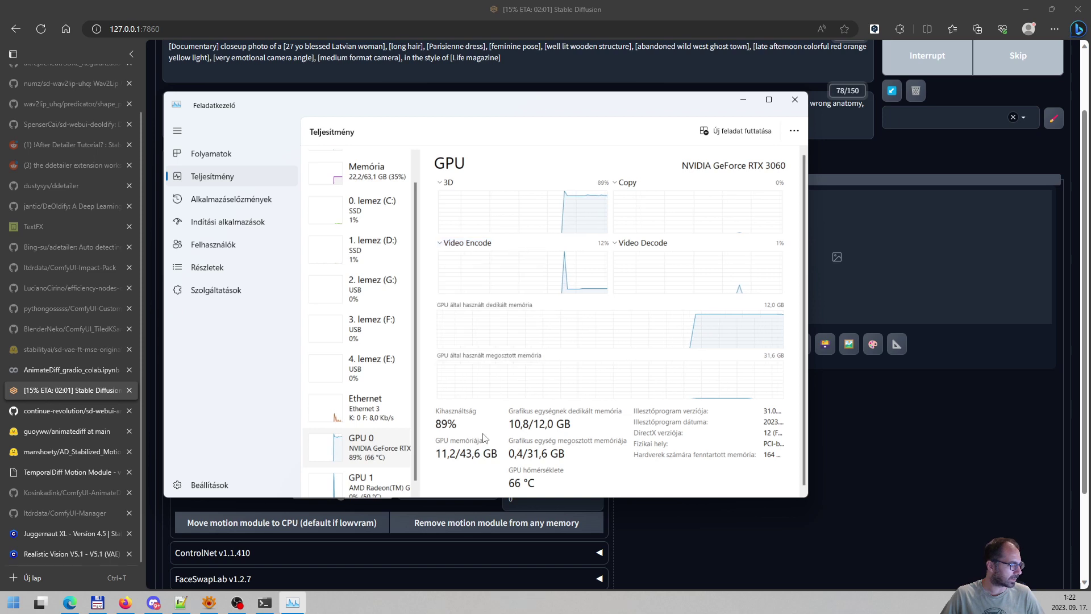
{"action": "scroll", "coordinate": [390, 392], "scroll_direction": "down", "scroll_amount": 1}
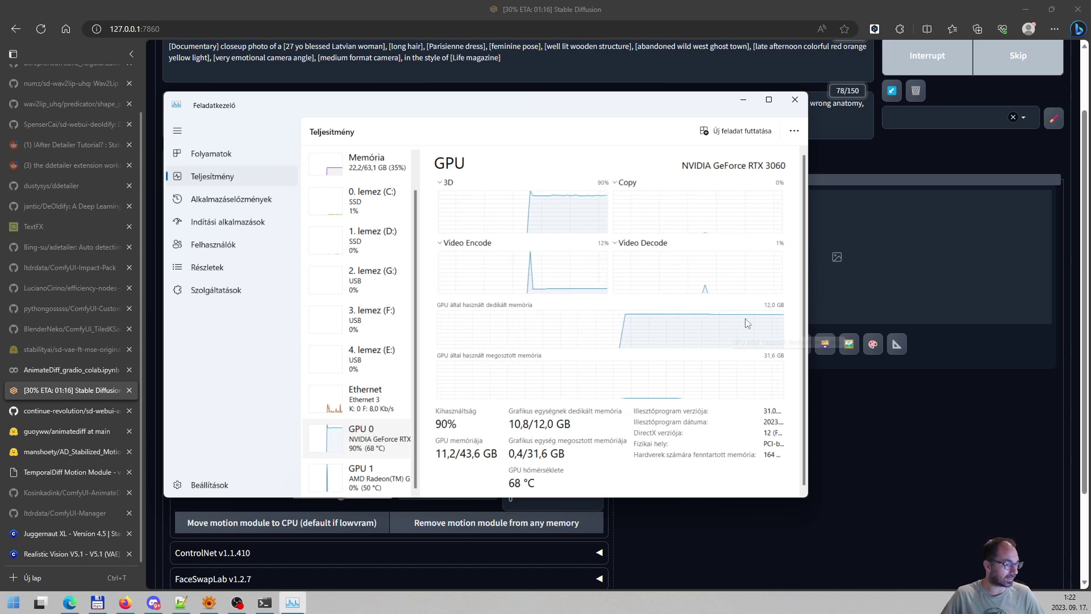
{"action": "left_click", "coordinate": [477, 251]}
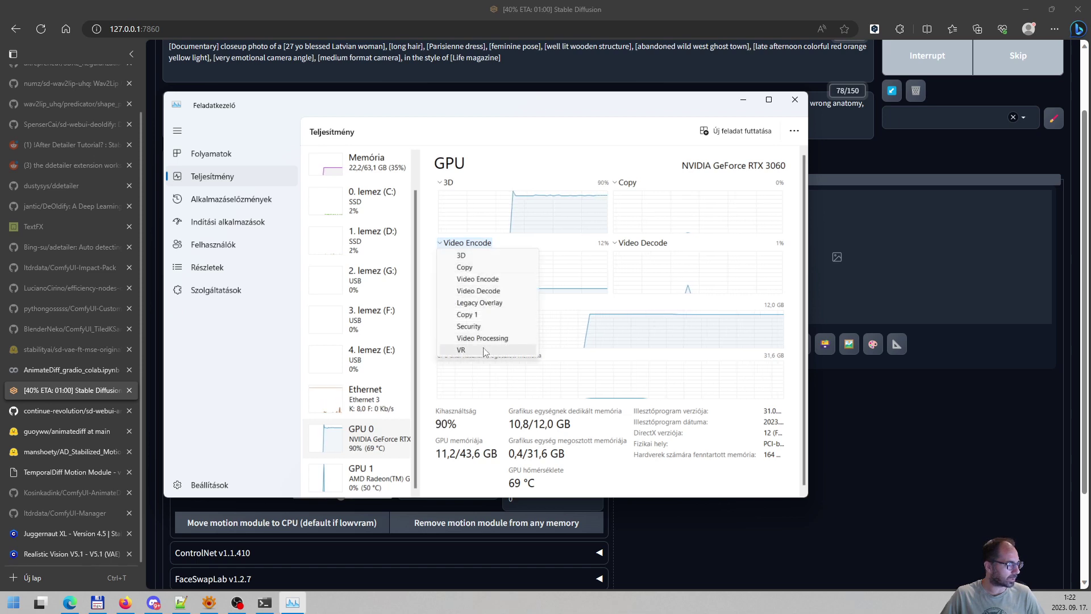
{"action": "left_click", "coordinate": [544, 246]}
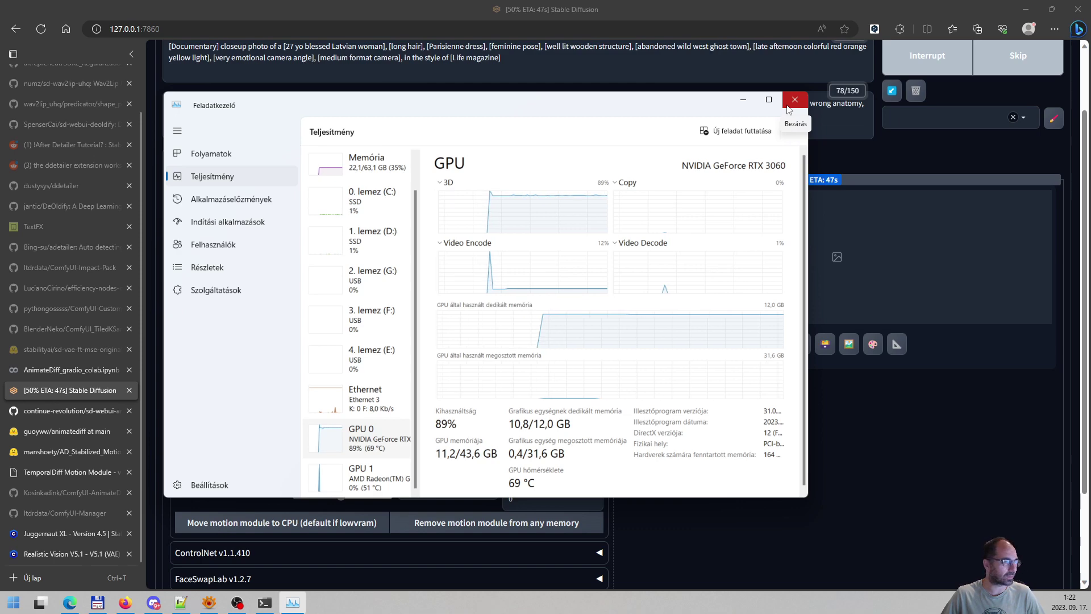
{"action": "left_click", "coordinate": [789, 109]}
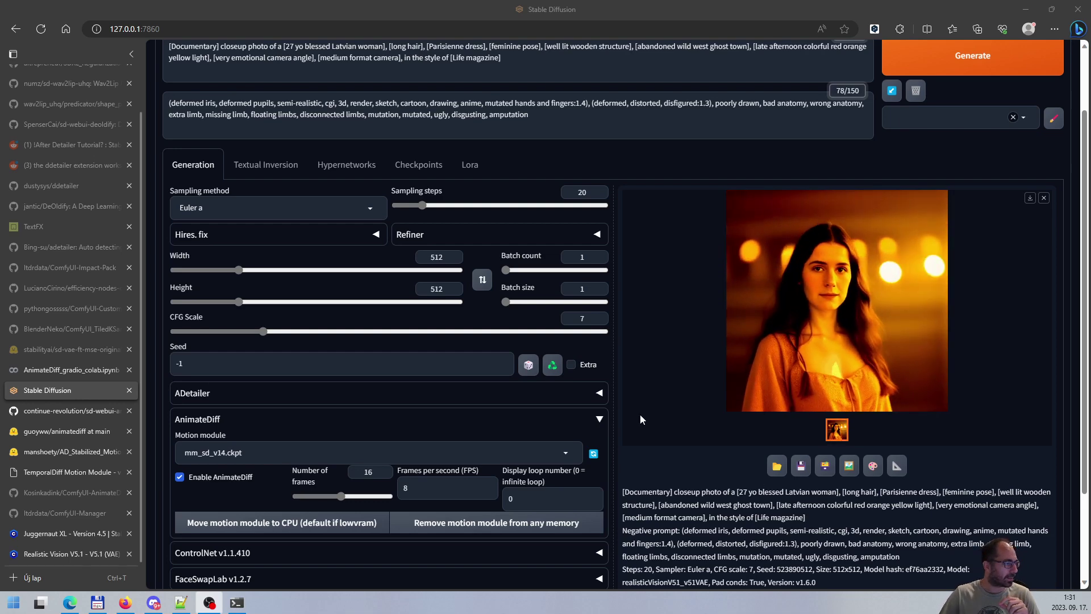
Review the generated animation, then switch to Total Commander and view 00000-523890512.gif from the AnimateDiff output folder in XnView MP.
{"action": "scroll", "coordinate": [606, 414], "scroll_direction": "up", "scroll_amount": 2}
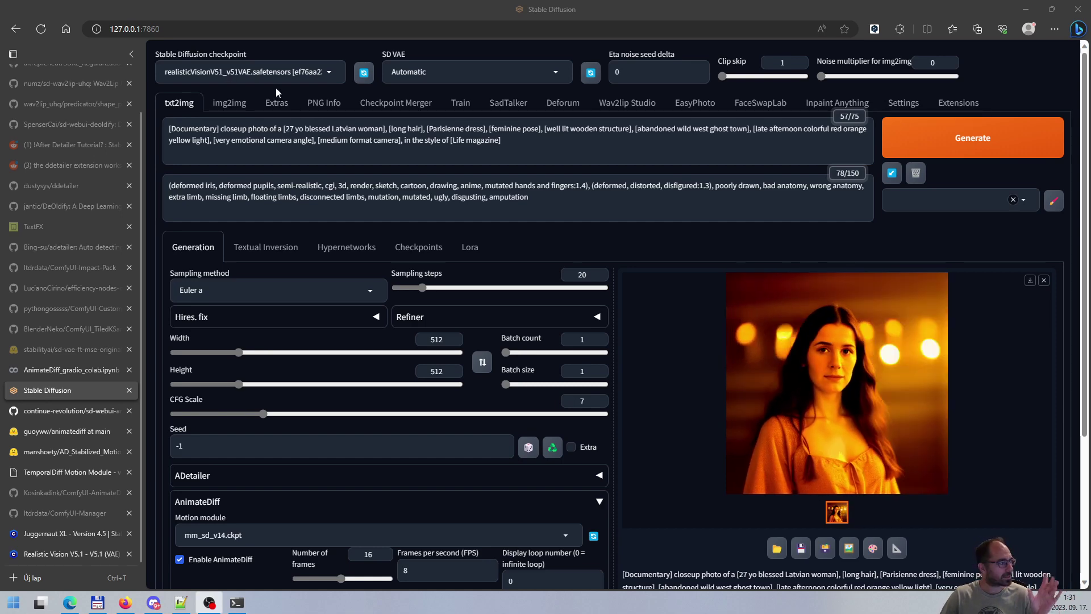
{"action": "scroll", "coordinate": [368, 201], "scroll_direction": "down", "scroll_amount": 1}
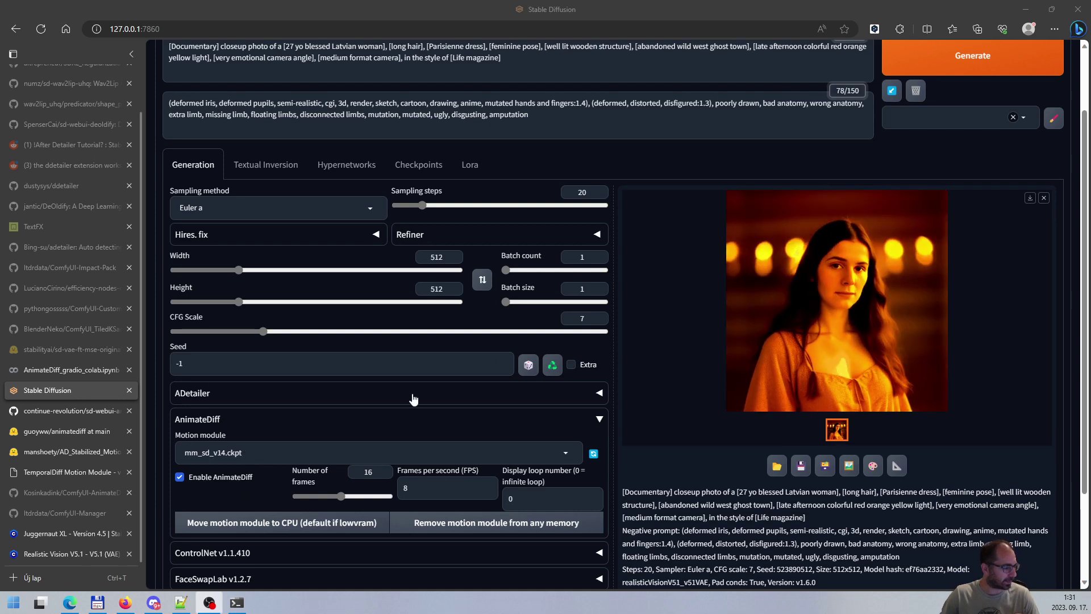
{"action": "left_click", "coordinate": [97, 603]}
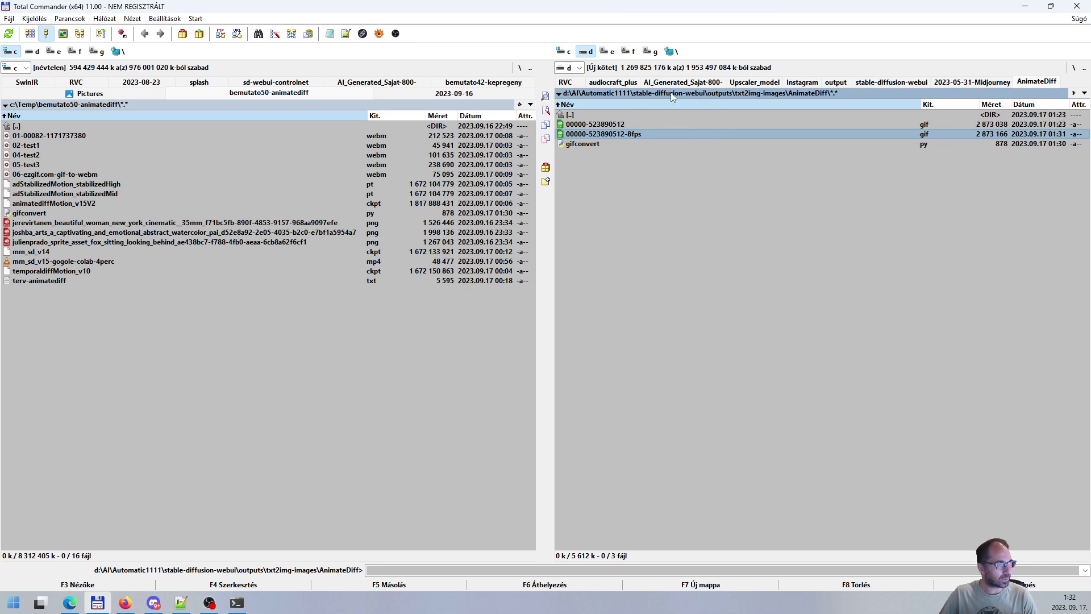
{"action": "mouse_move", "coordinate": [758, 99]}
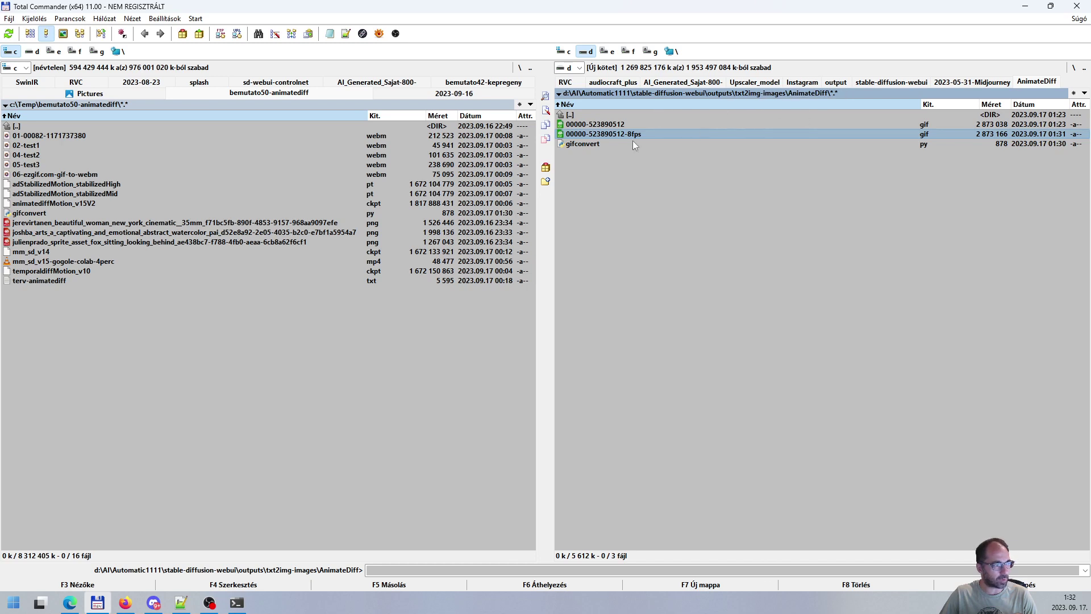
{"action": "left_click", "coordinate": [611, 125]}
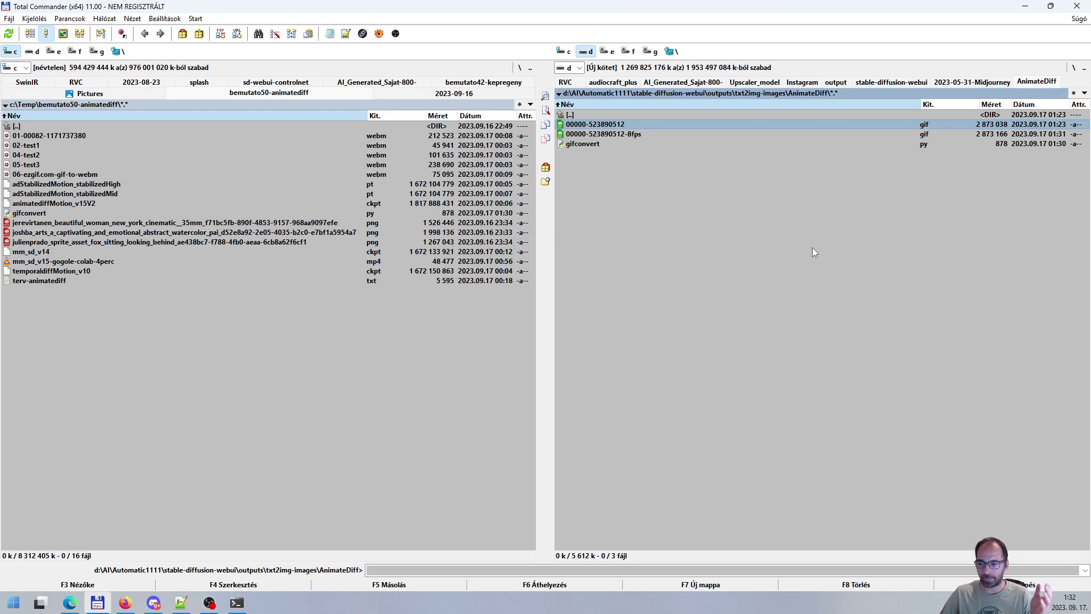
{"action": "key", "text": "Return"}
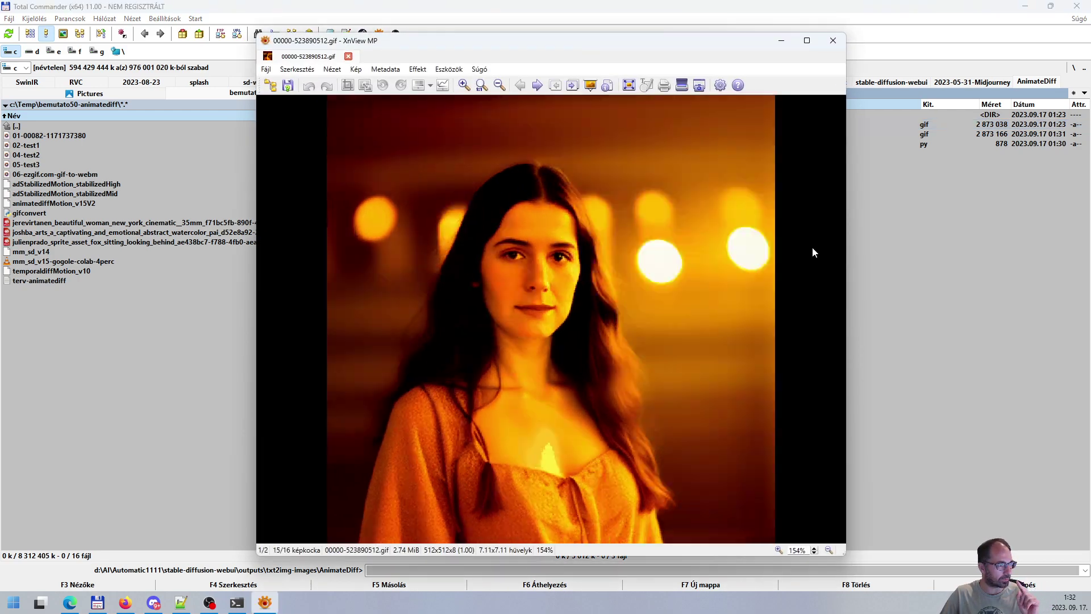
{"action": "left_click", "coordinate": [833, 41]}
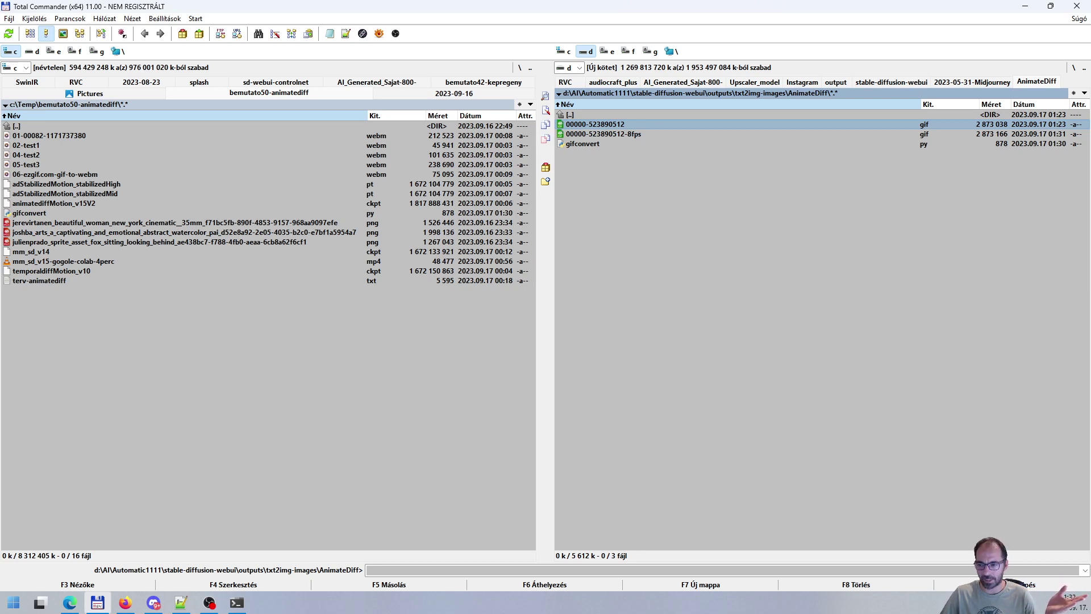
Return to the Stable Diffusion WebUI and examine the AnimateDiff frames per second setting.
{"action": "left_click", "coordinate": [70, 603]}
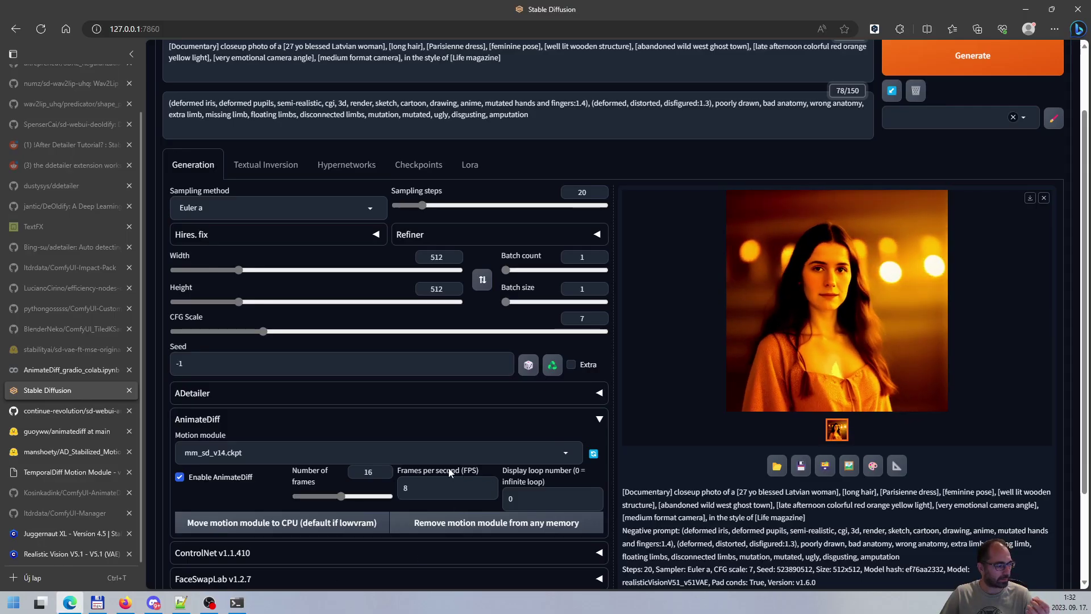
{"action": "left_click_drag", "start_coordinate": [399, 469], "coordinate": [452, 472]}
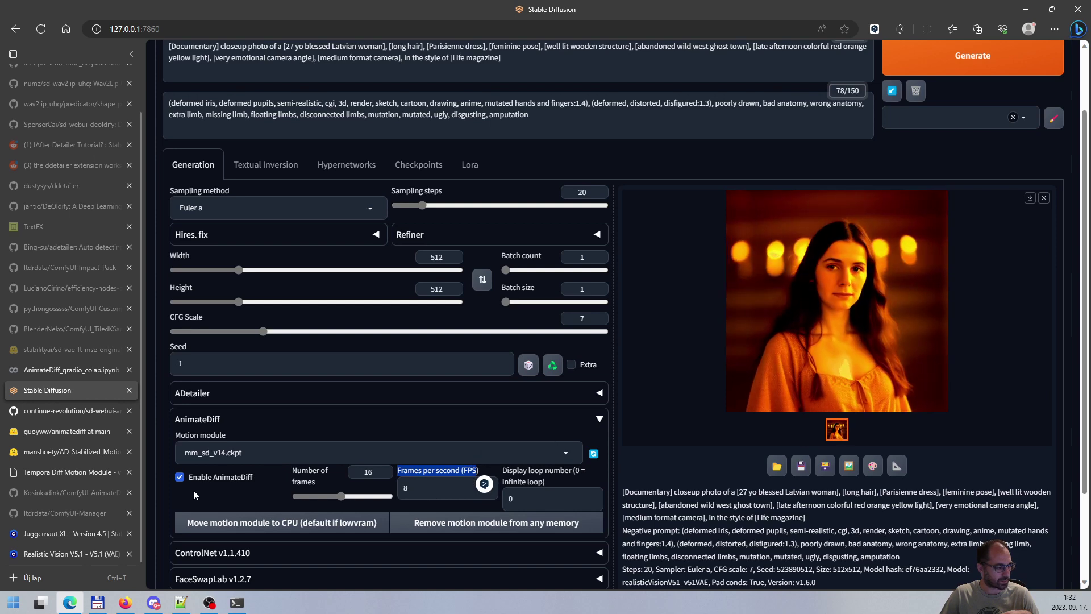
{"action": "left_click", "coordinate": [452, 494]}
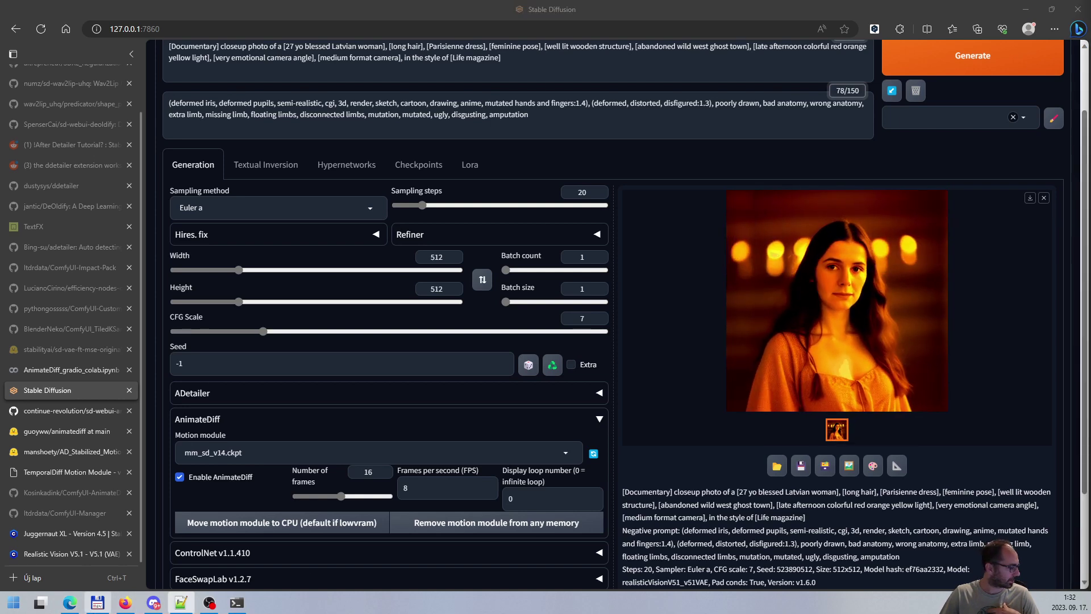
Switch to Total Commander and view gifconvert.py from the bemutato50-animatediff folder, examining its input and output GIF paths, then close it.
{"action": "key", "text": "alt+Tab"}
{"action": "left_click", "coordinate": [117, 315]}
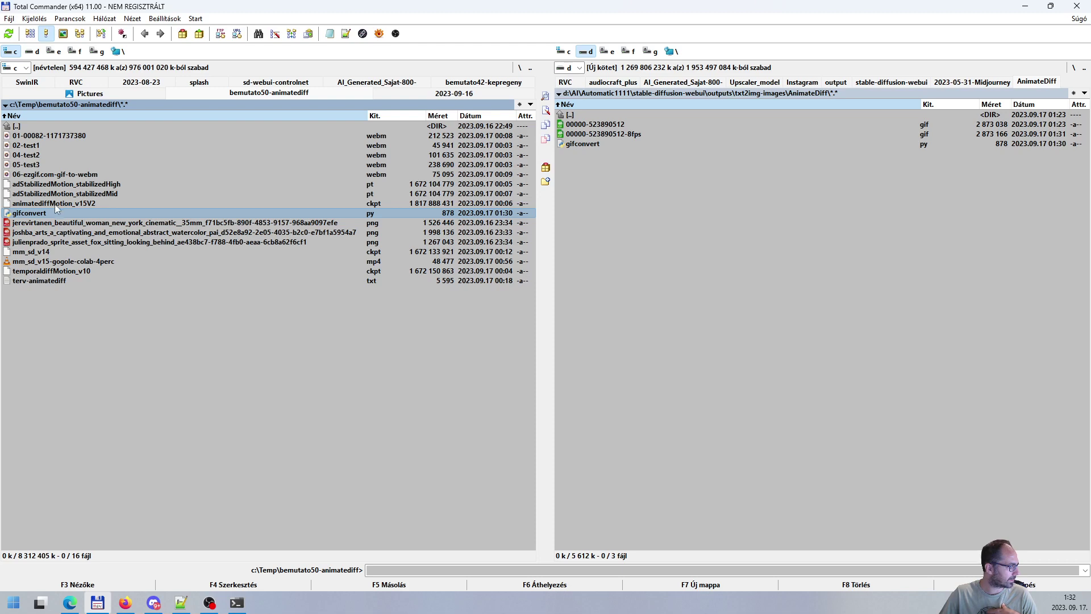
{"action": "key", "text": "Return"}
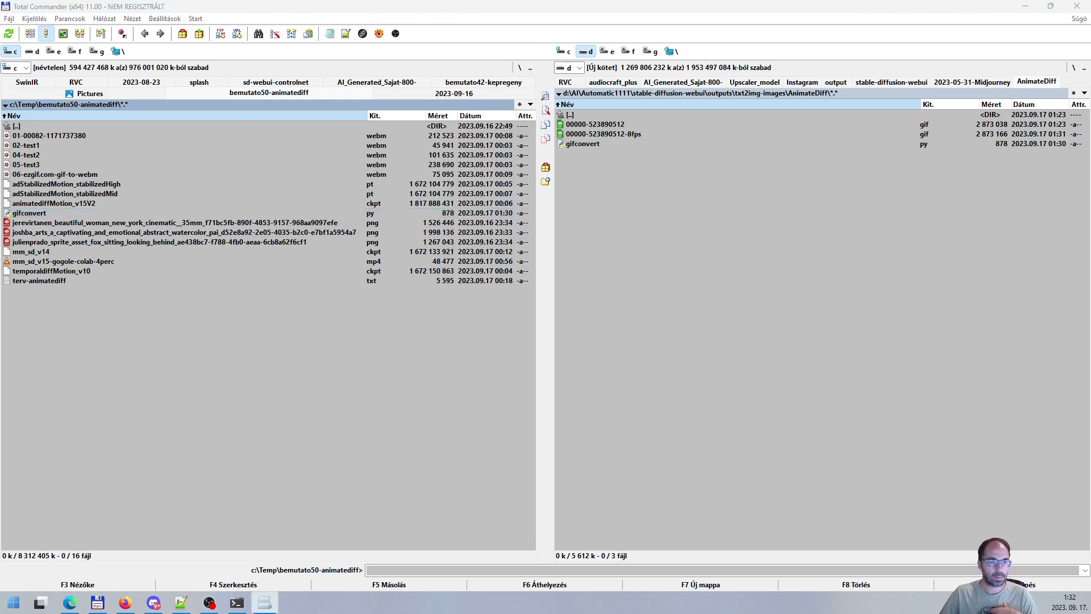
{"action": "left_click_drag", "start_coordinate": [886, 73], "coordinate": [456, 131]}
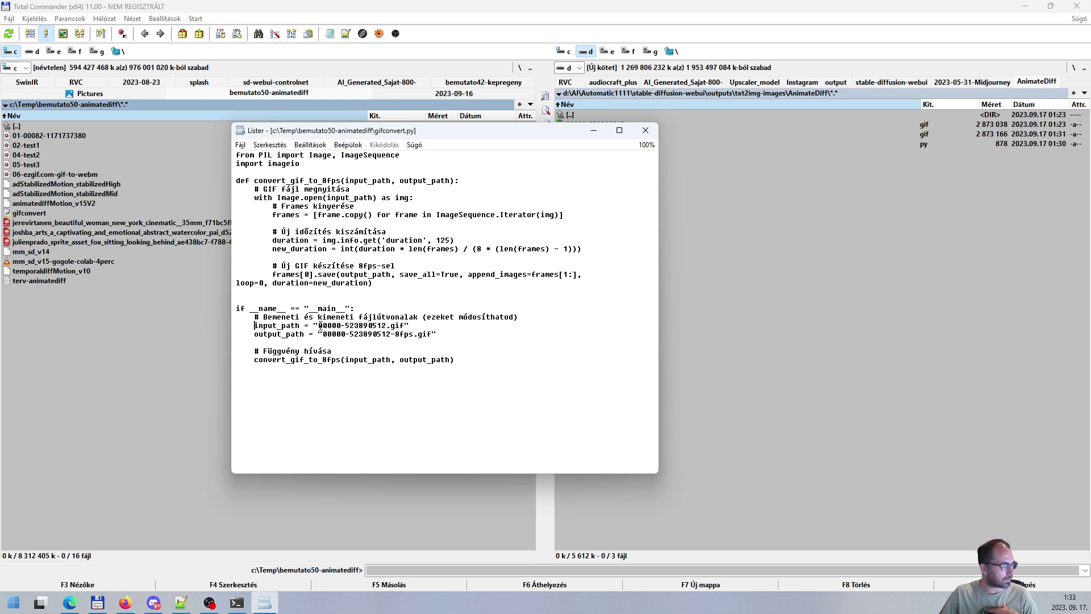
{"action": "left_click_drag", "start_coordinate": [320, 325], "coordinate": [406, 325]}
{"action": "left_click_drag", "start_coordinate": [323, 334], "coordinate": [433, 334]}
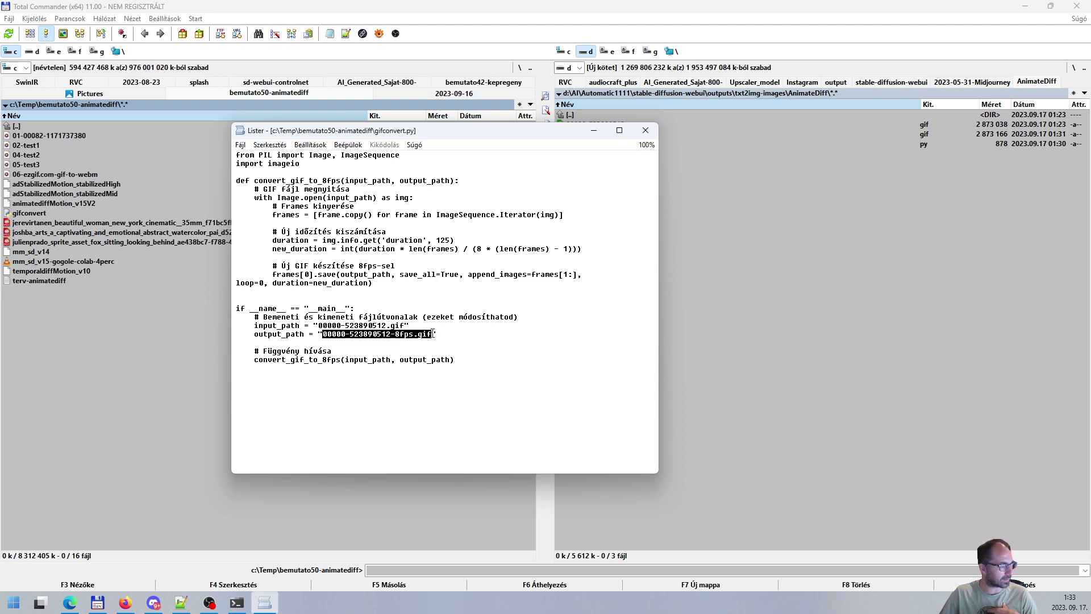
{"action": "left_click", "coordinate": [648, 137]}
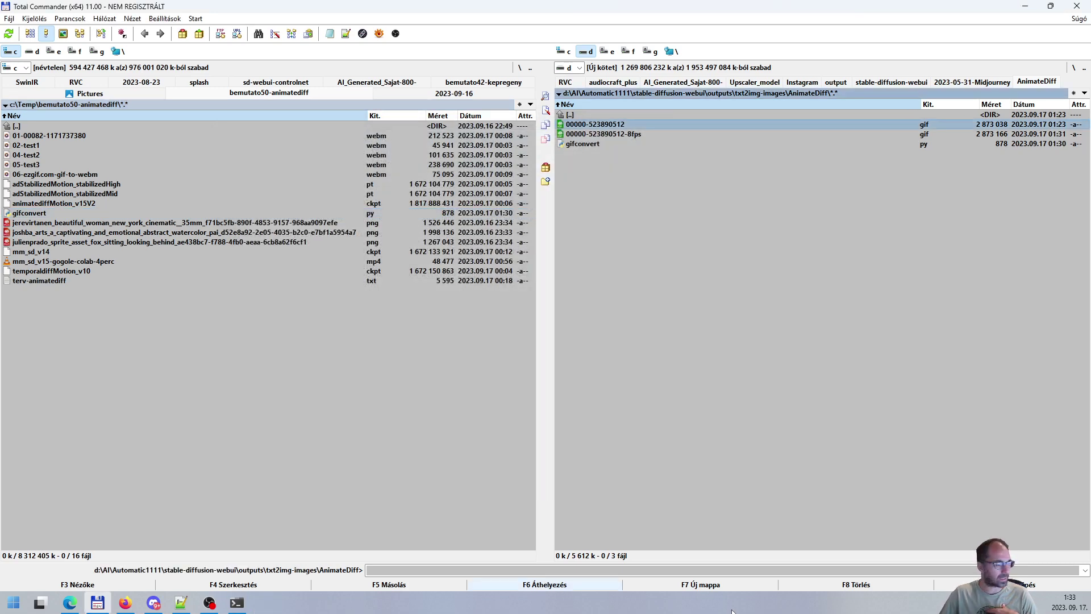
{"action": "key", "text": "alt+Tab"}
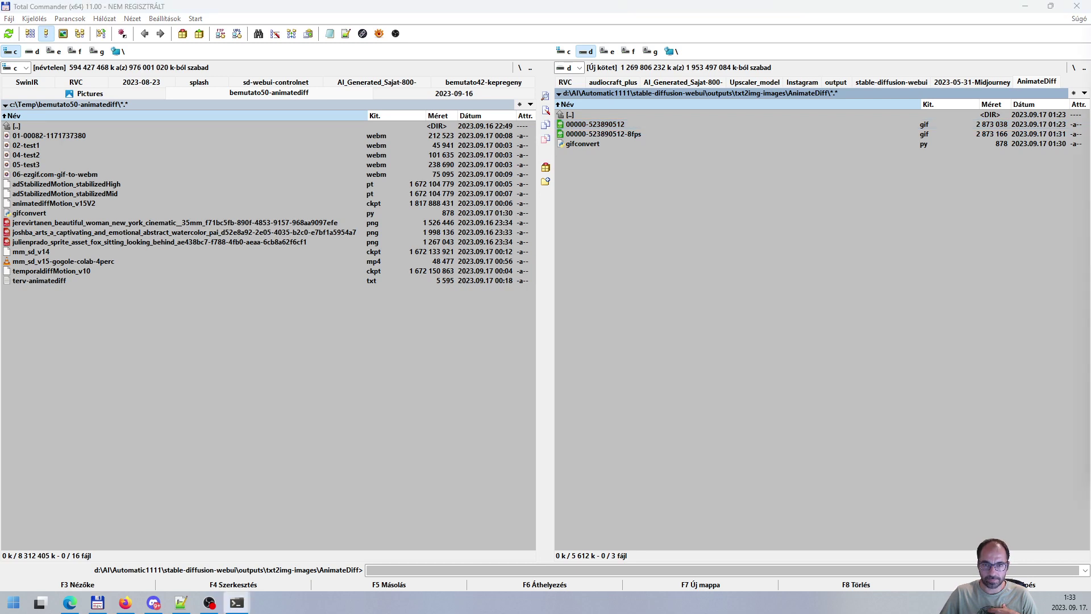
{"action": "key", "text": "alt+Tab"}
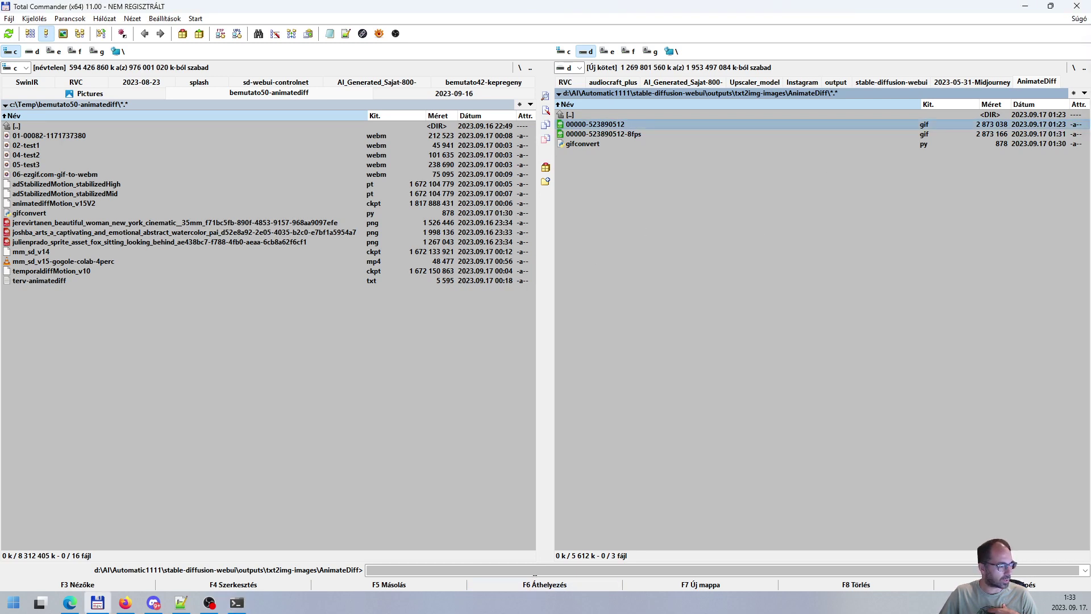
{"action": "left_click", "coordinate": [534, 571]}
{"action": "key", "text": "alt+Tab"}
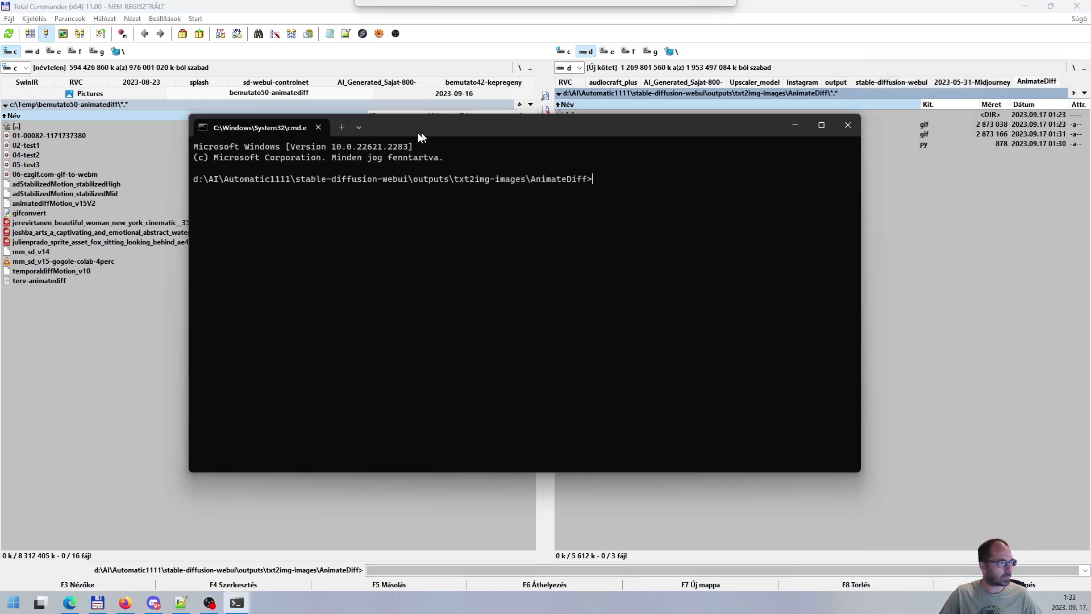
{"action": "left_click", "coordinate": [932, 242]}
{"action": "left_click", "coordinate": [629, 134]}
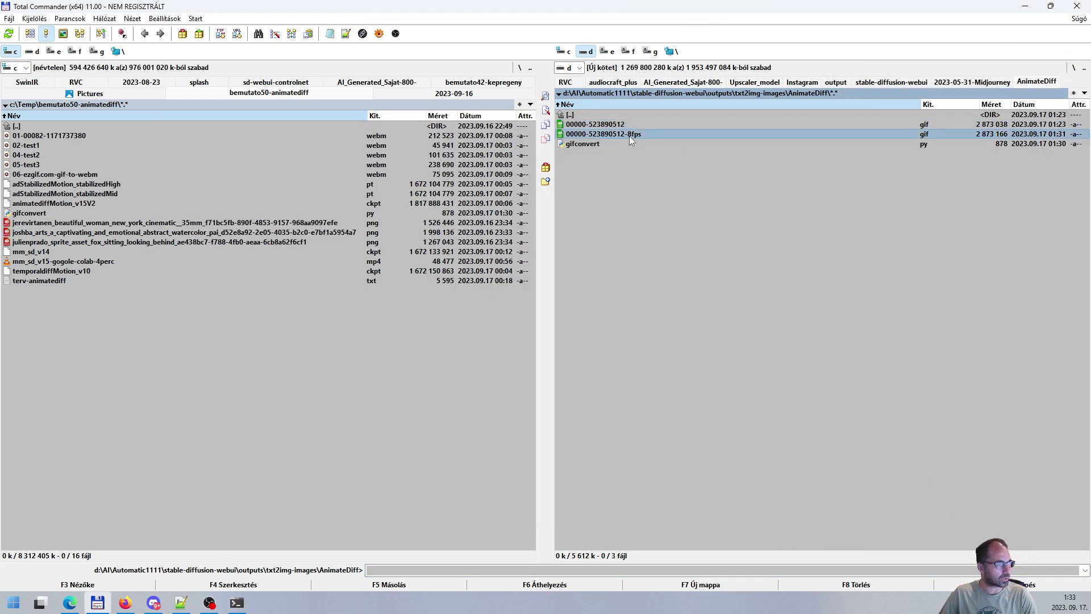
{"action": "key", "text": "Delete"}
{"action": "key", "text": "Return"}
Run python gifconvert.py in the command prompt opened for the AnimateDiff output folder.
{"action": "mouse_move", "coordinate": [237, 603]}
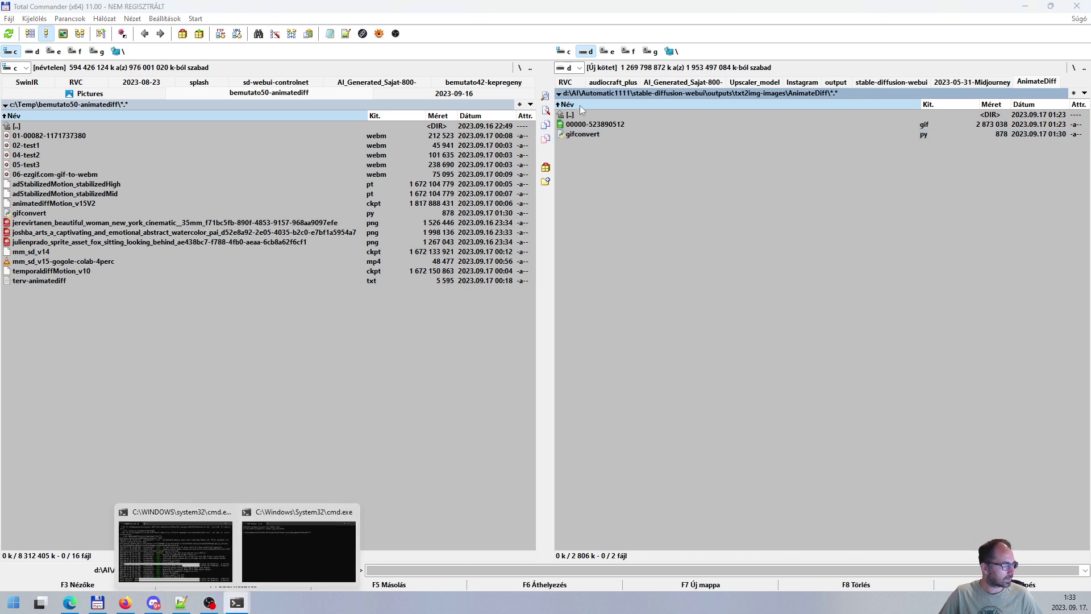
{"action": "left_click", "coordinate": [334, 517]}
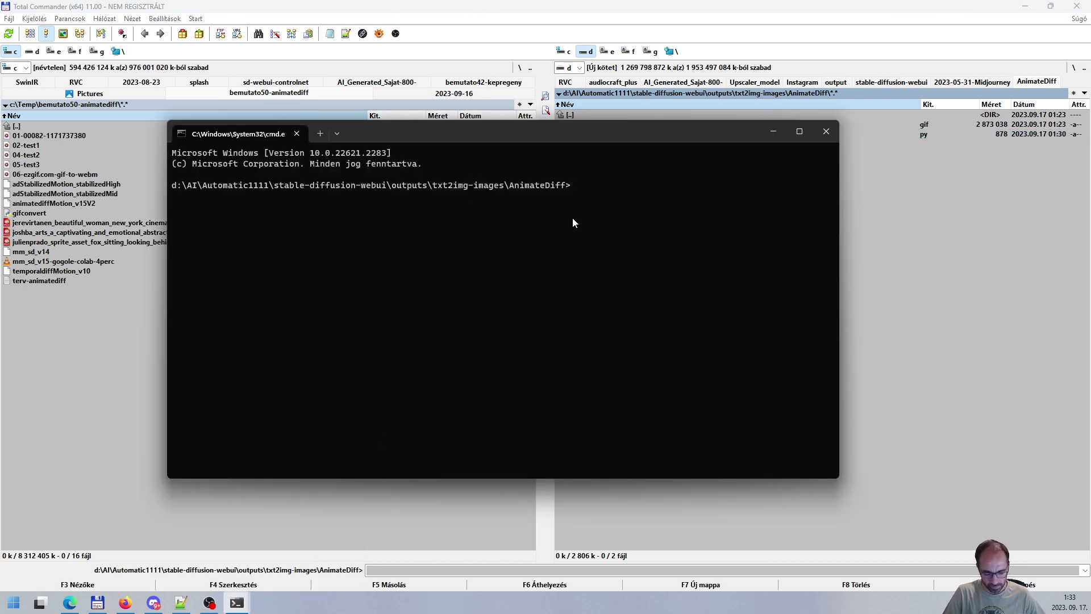
{"action": "type", "text": "python"}
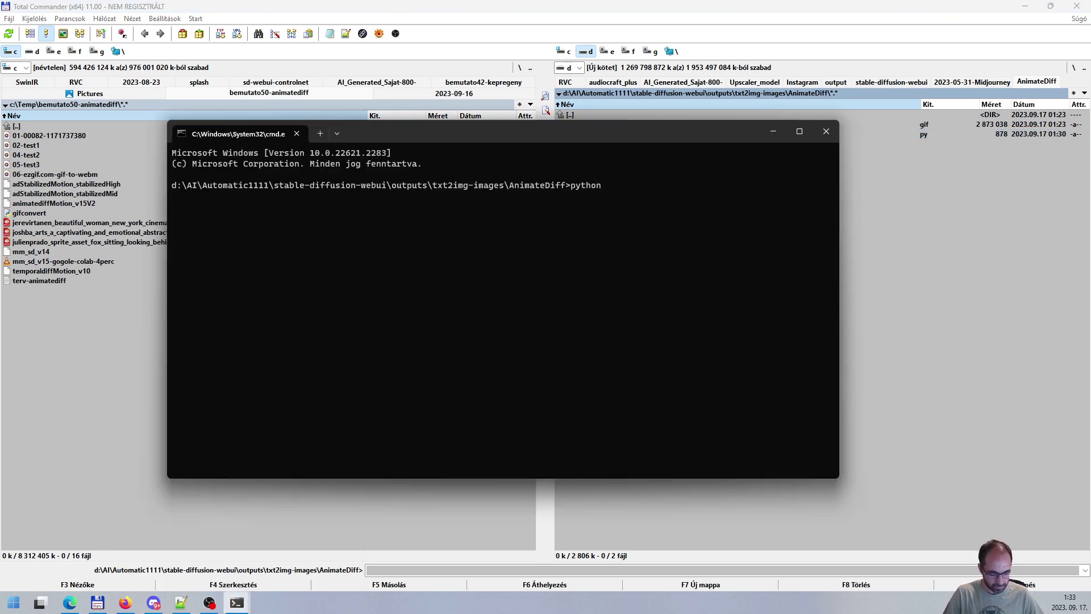
{"action": "type", "text": " g"}
{"action": "key", "text": "Tab"}
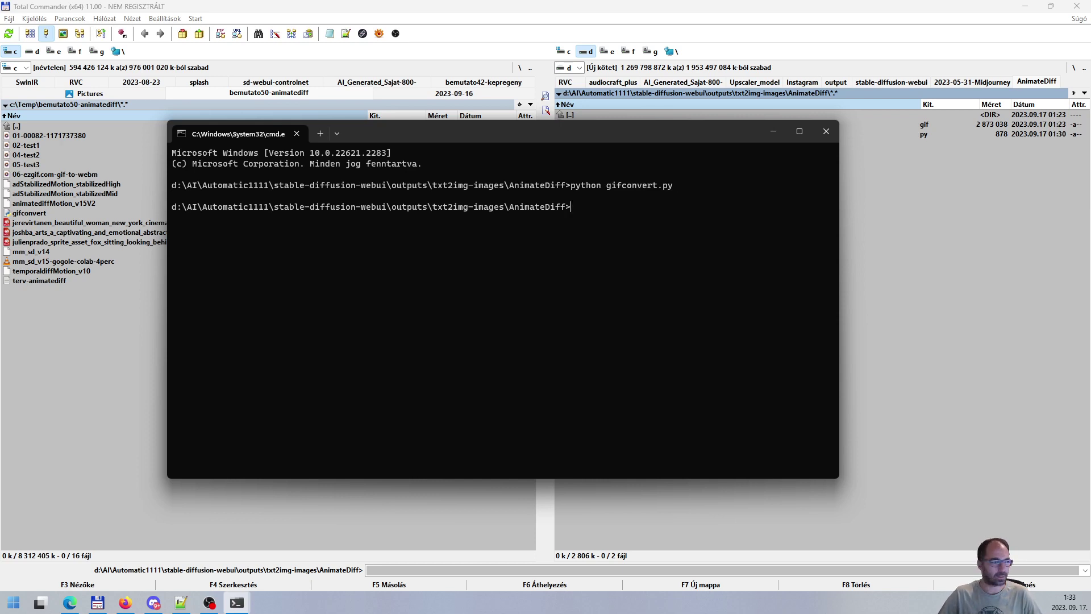
{"action": "left_click", "coordinate": [940, 225]}
{"action": "left_click", "coordinate": [980, 135]}
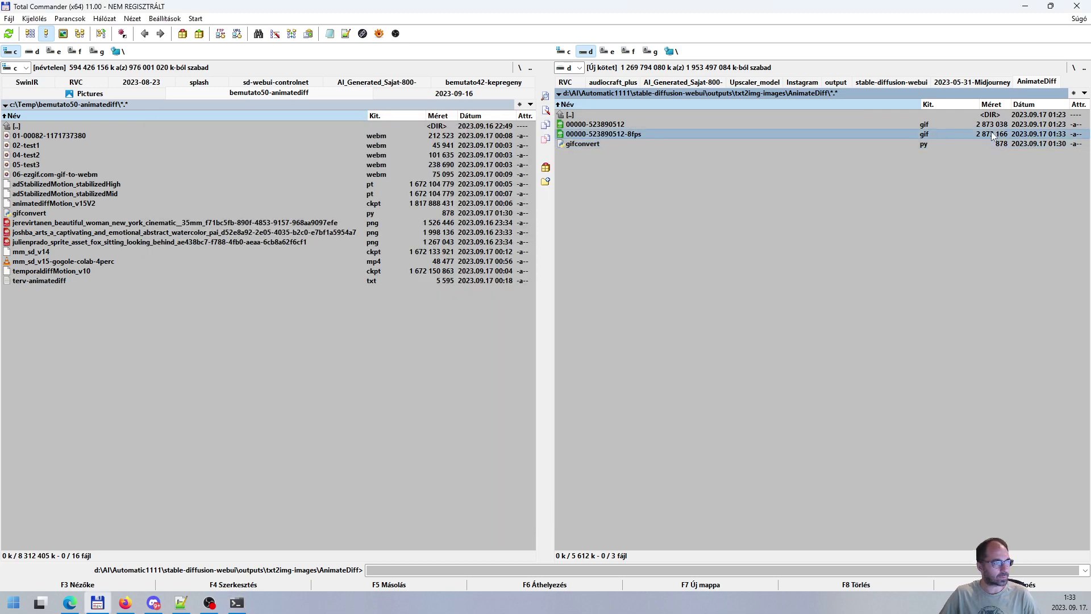
{"action": "double_click", "coordinate": [640, 134]}
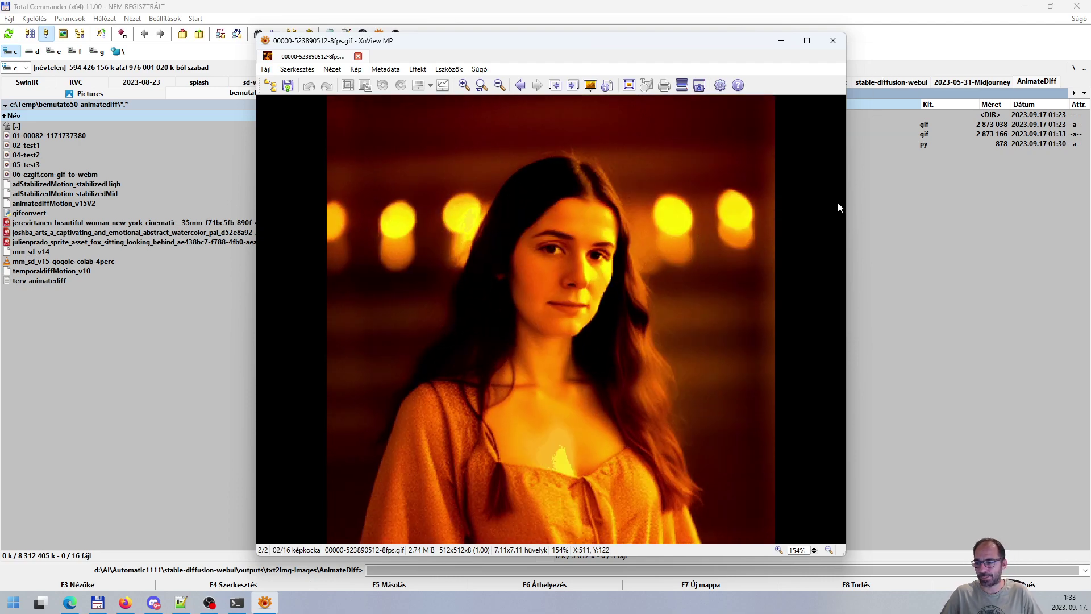
{"action": "left_click", "coordinate": [833, 41]}
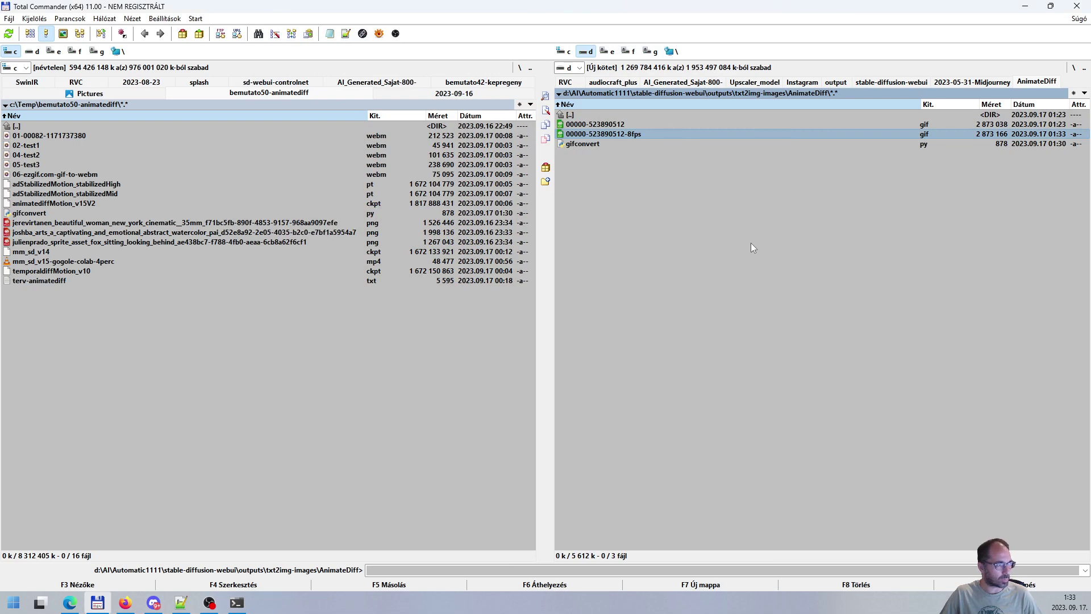
Return to the Stable Diffusion WebUI and generate an animation with the animatediffMotion_v15V2.ckpt motion module.
{"action": "left_click", "coordinate": [69, 603]}
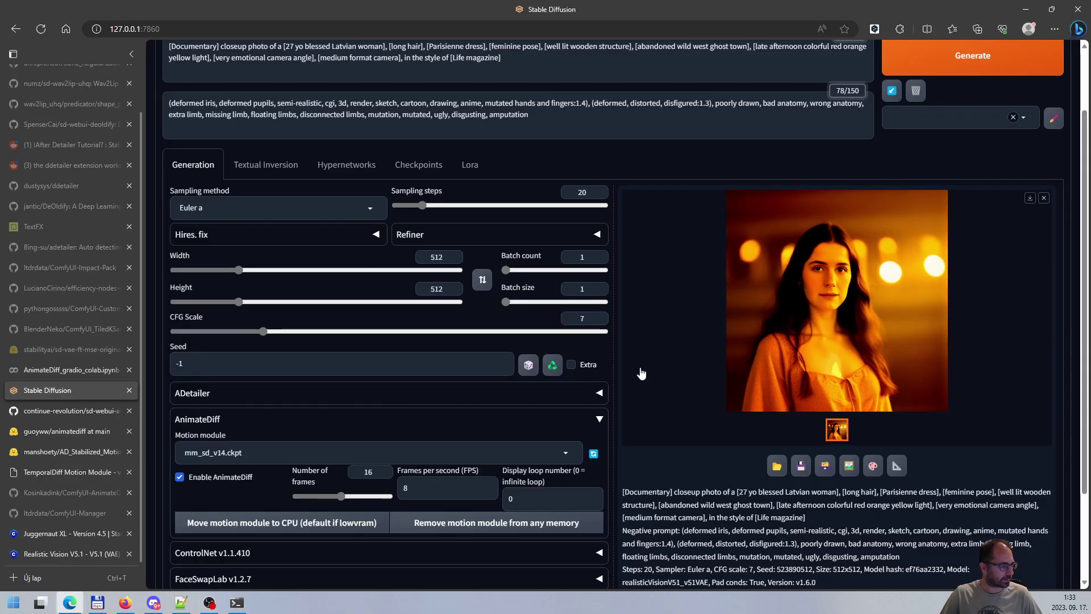
{"action": "left_click", "coordinate": [572, 458]}
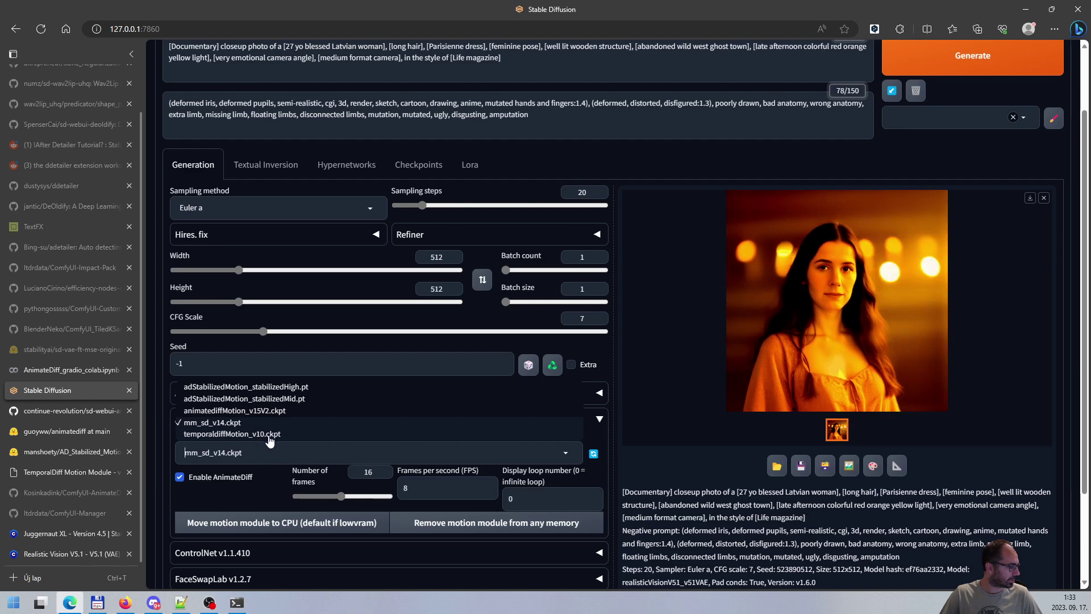
{"action": "left_click", "coordinate": [269, 412]}
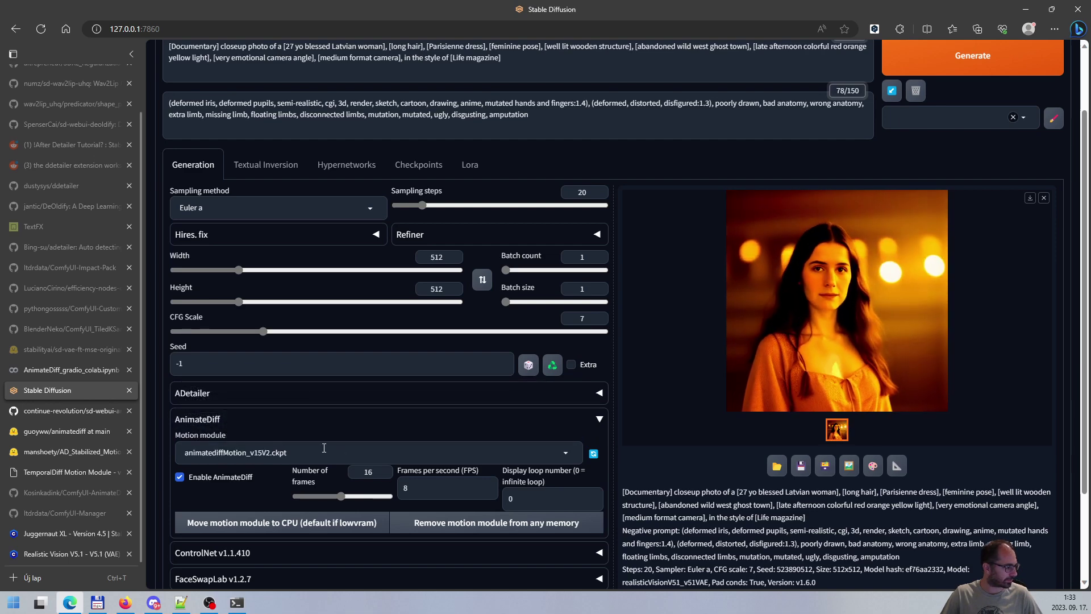
{"action": "left_click", "coordinate": [972, 56]}
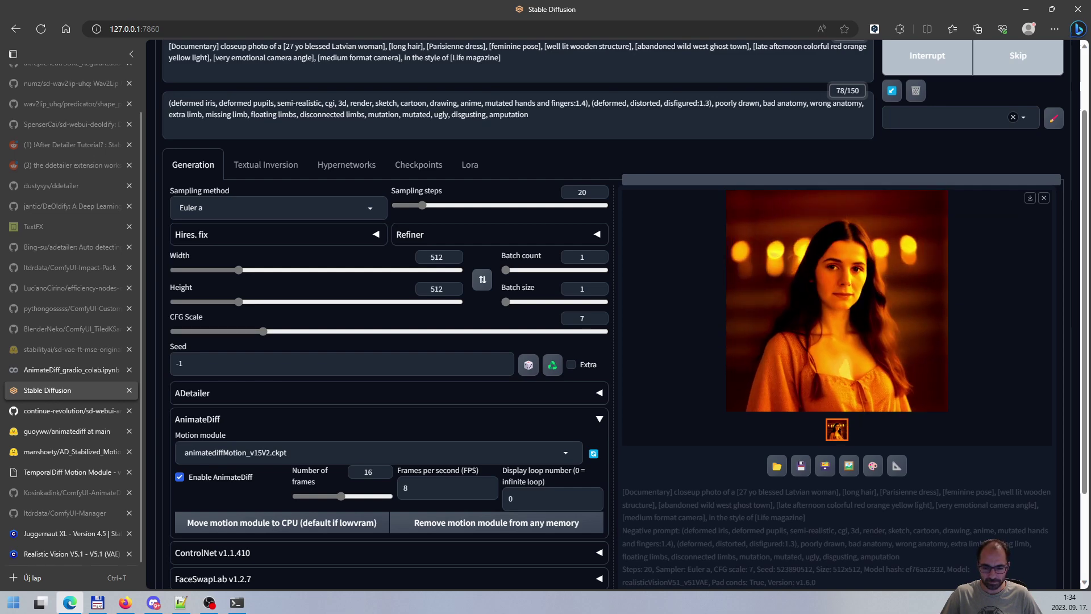
Close the GIF conversion command prompt and examine the generation progress in the WebUI console, then minimize the console.
{"action": "left_click", "coordinate": [236, 603]}
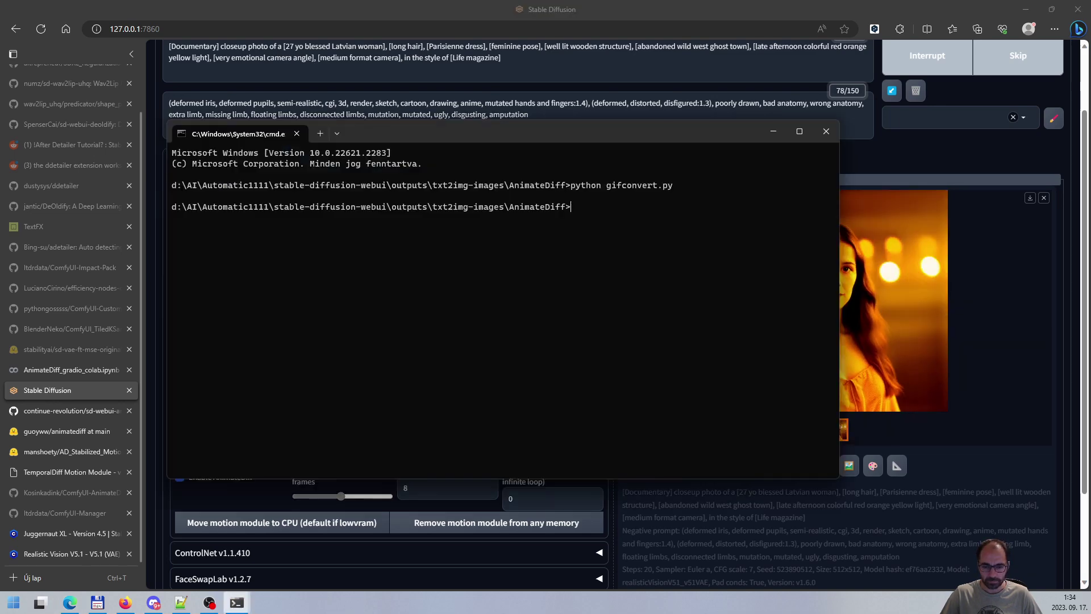
{"action": "left_click", "coordinate": [824, 132]}
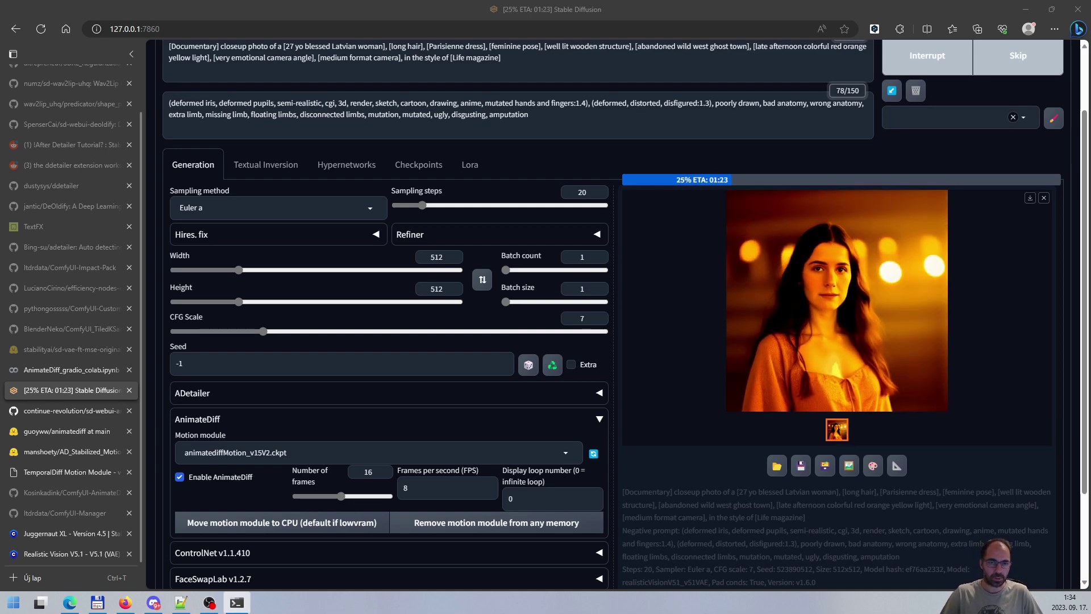
{"action": "key", "text": "alt+Tab"}
{"action": "left_click_drag", "start_coordinate": [671, 139], "coordinate": [674, 142]}
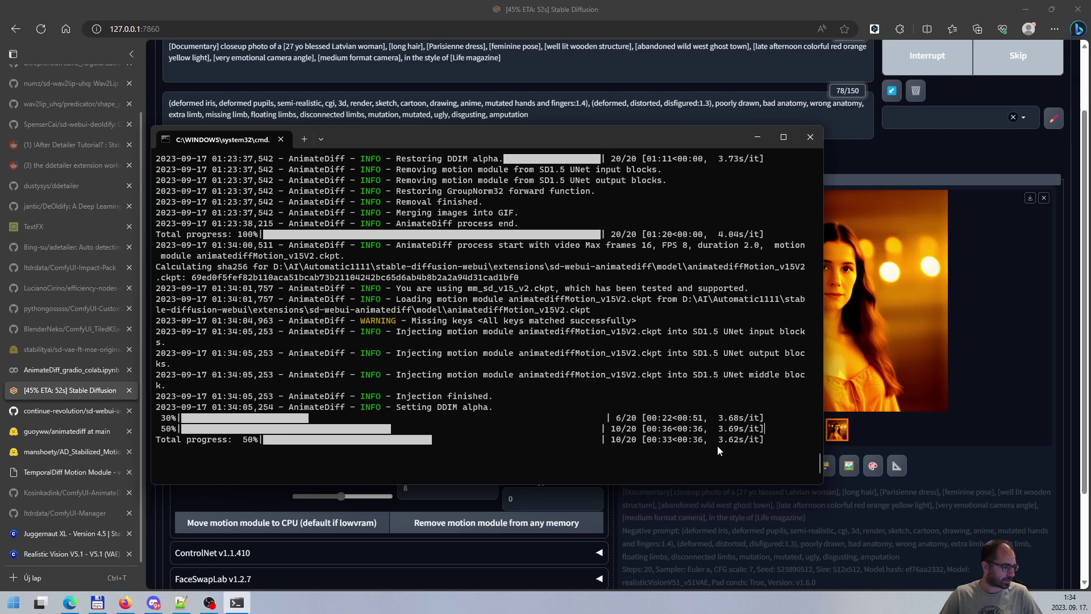
{"action": "left_click", "coordinate": [757, 137]}
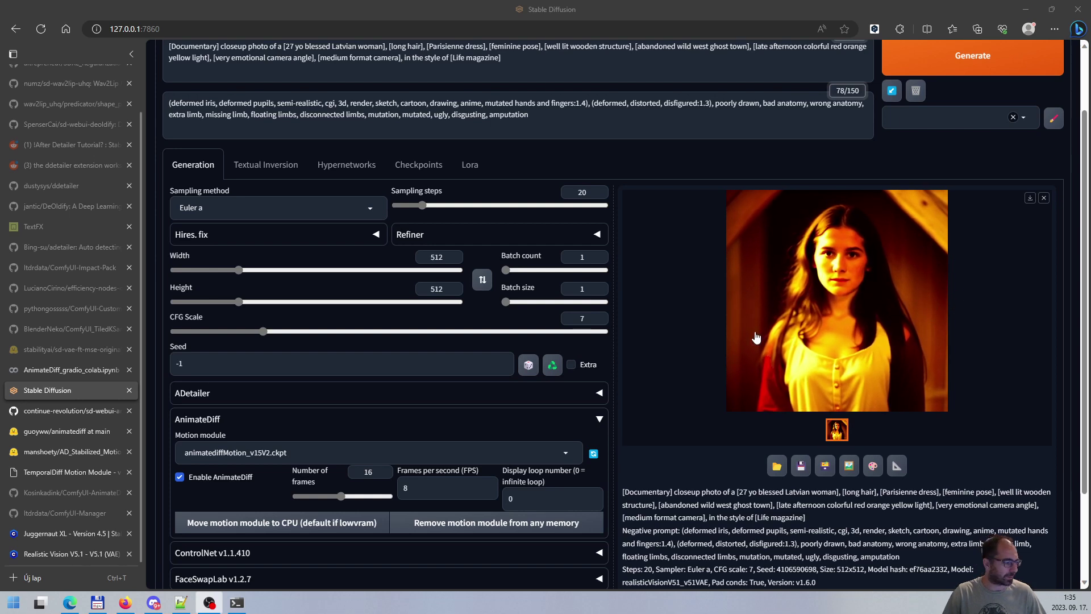
Switch the AnimateDiff motion module to temporaldiffMotion_v10.ckpt and generate another animation.
{"action": "left_click", "coordinate": [569, 452]}
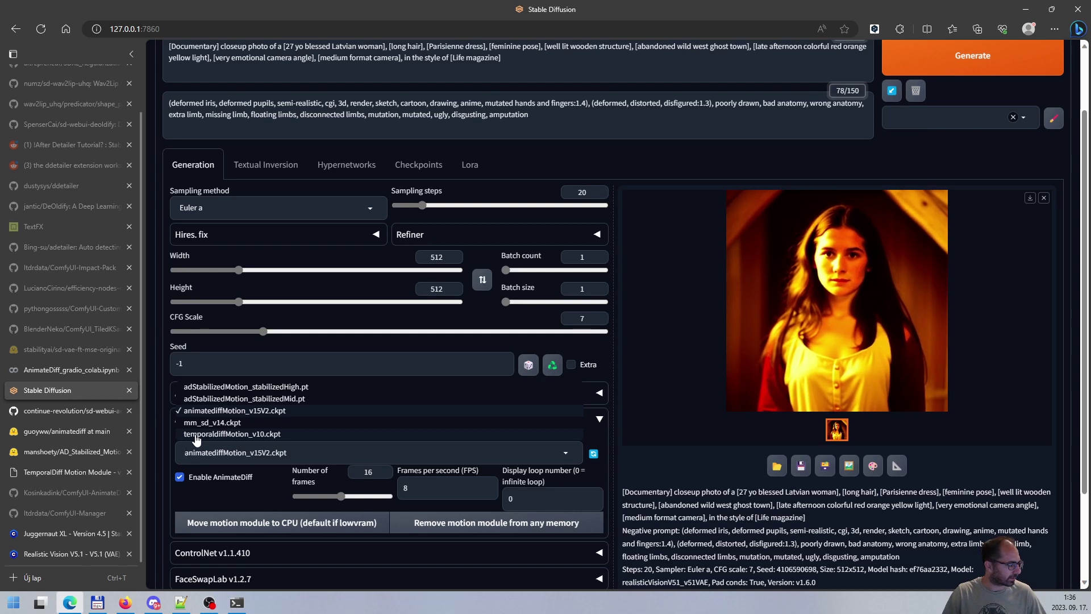
{"action": "left_click", "coordinate": [196, 434]}
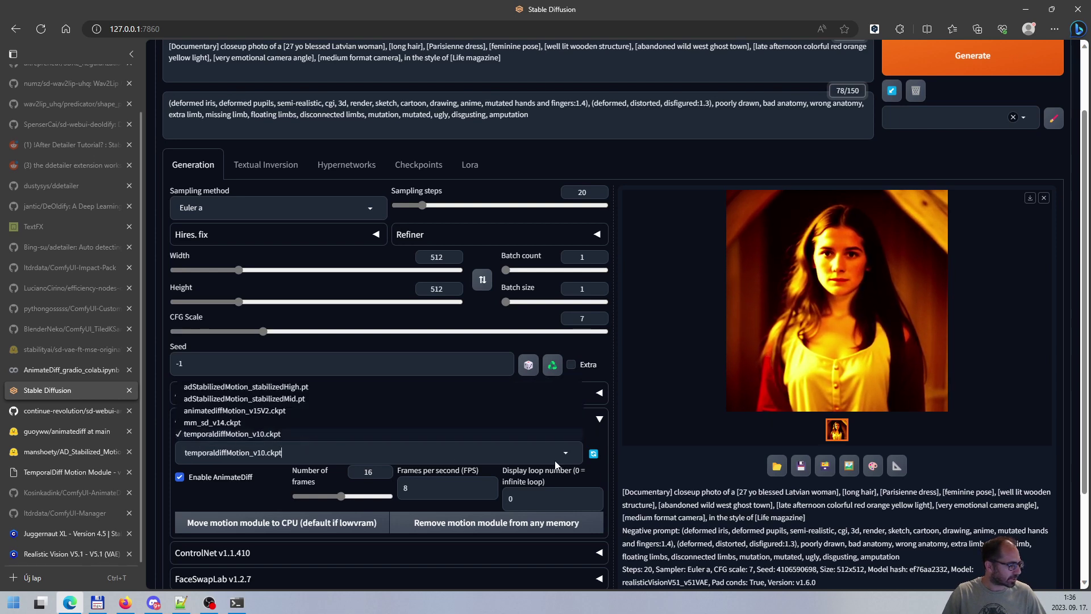
{"action": "left_click", "coordinate": [657, 465]}
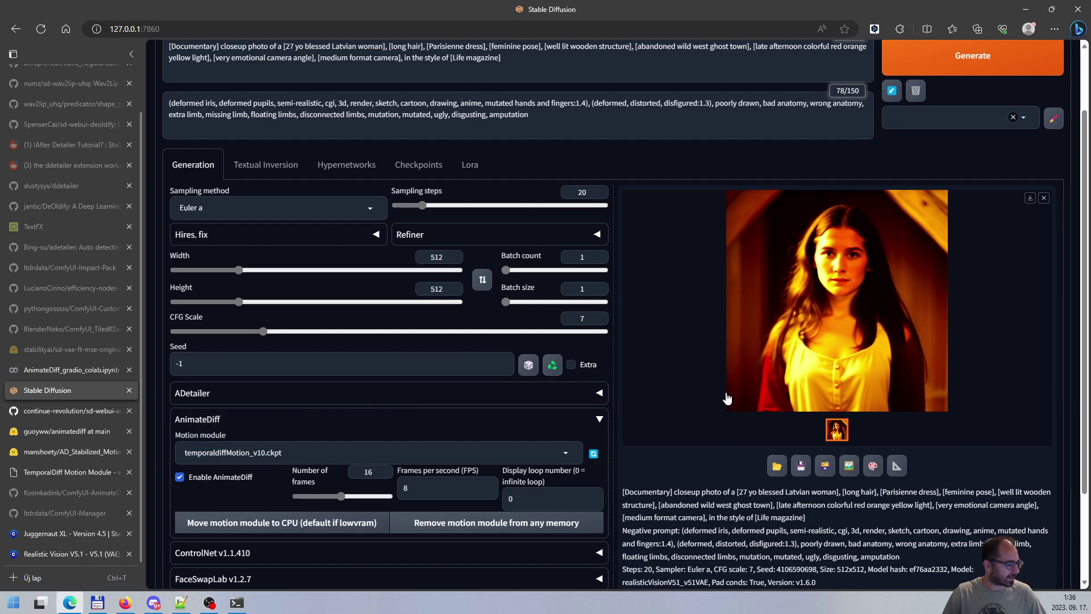
{"action": "left_click", "coordinate": [966, 69]}
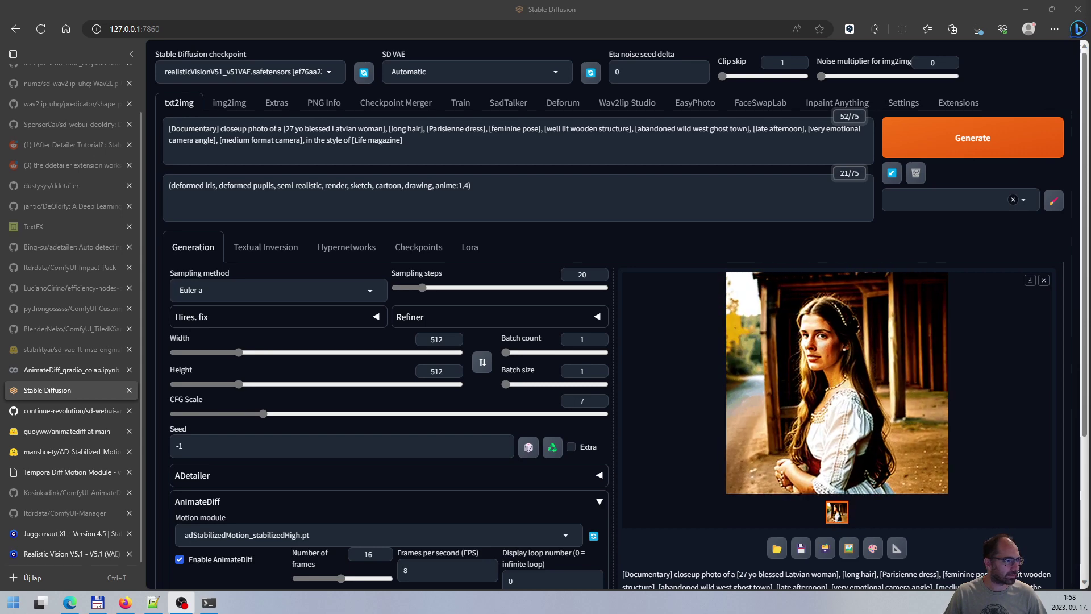
Review the prompt and negative prompt, then switch to Total Commander and view temporaldiff_animate1111-1min20sec-8fps.gif.
{"action": "left_click", "coordinate": [794, 147]}
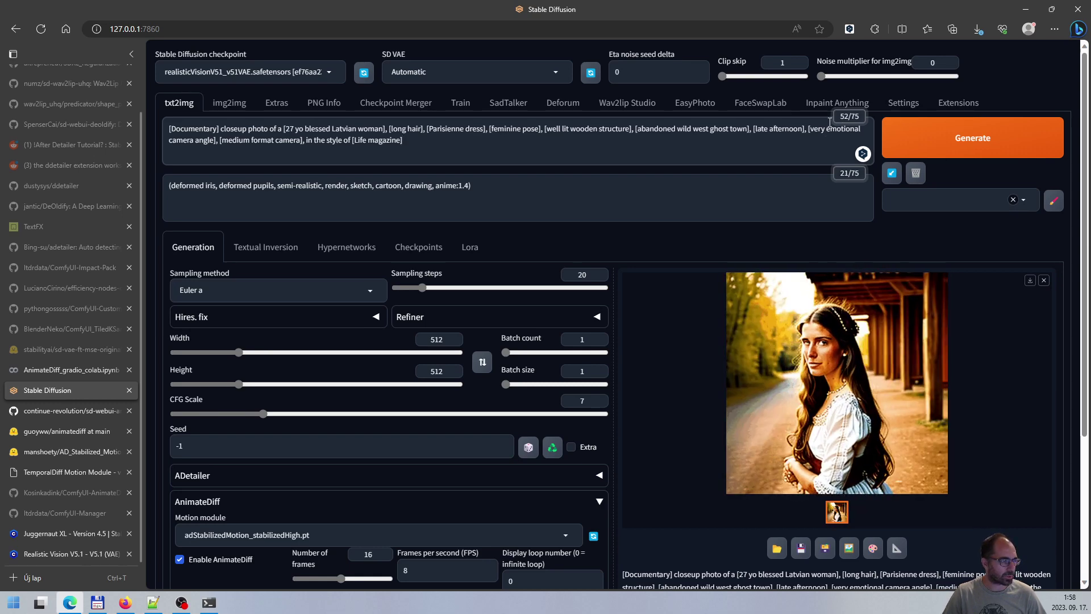
{"action": "left_click", "coordinate": [486, 191]}
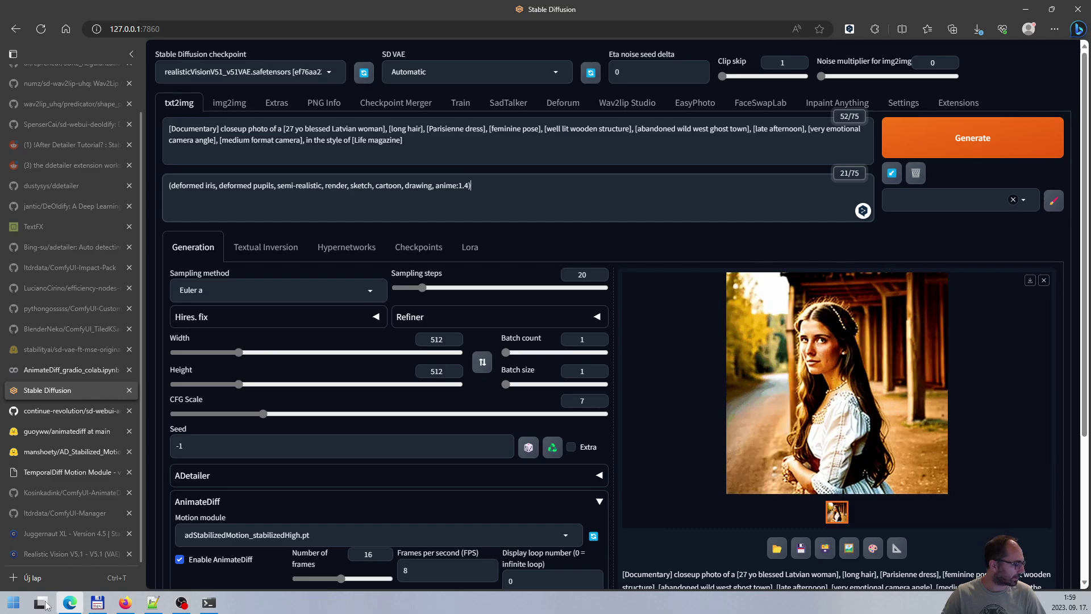
{"action": "left_click", "coordinate": [97, 603]}
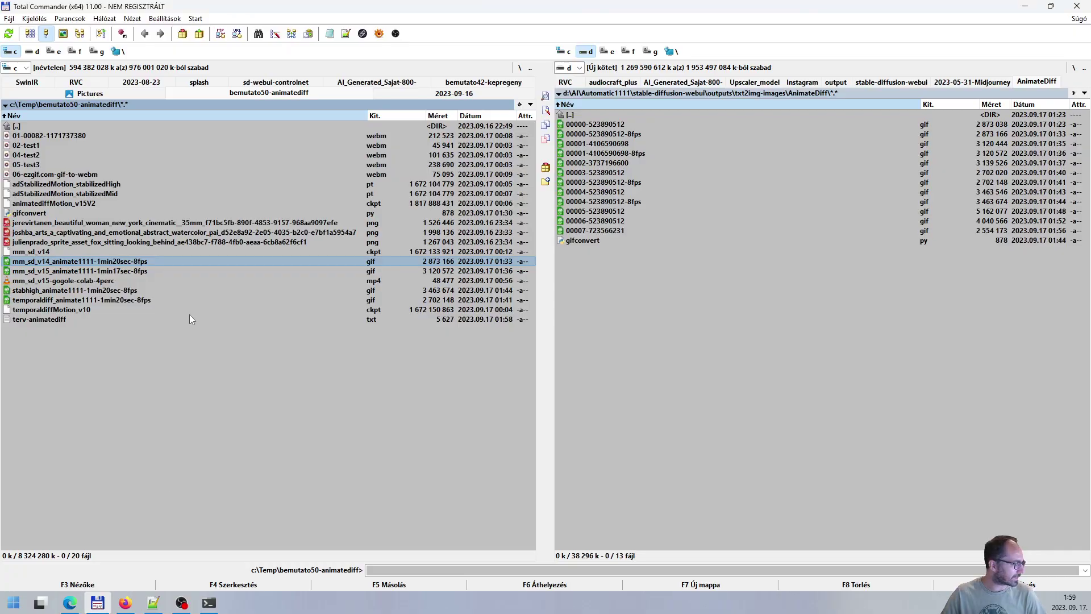
{"action": "double_click", "coordinate": [83, 301]}
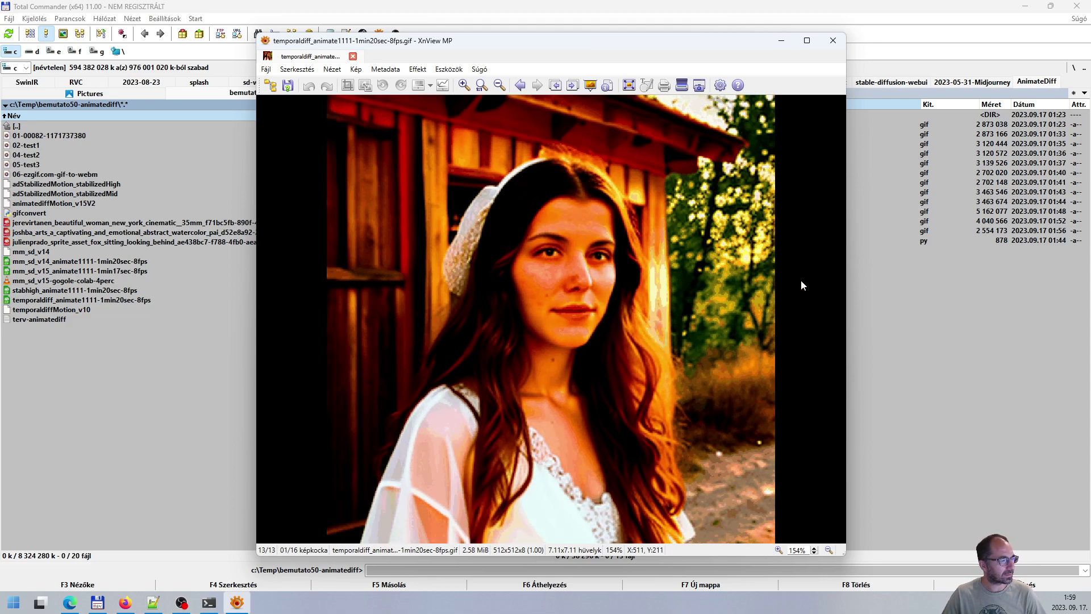
{"action": "left_click", "coordinate": [833, 39]}
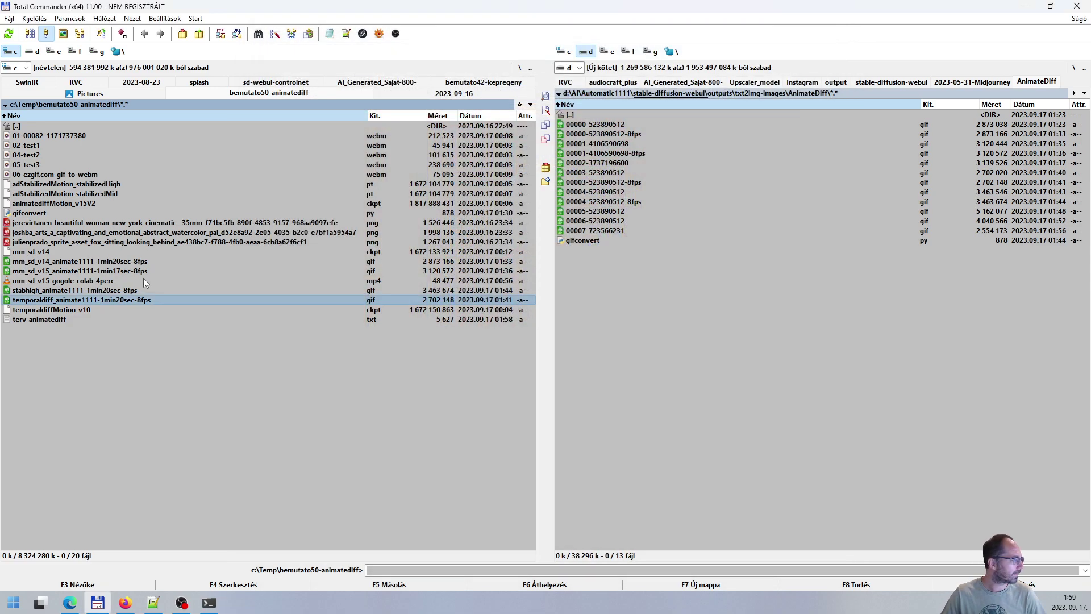
View stabhigh_animate1111-1min20sec-8fps.gif in XnView MP, then close it and go to the AnimateDiff output folder's file list.
{"action": "double_click", "coordinate": [84, 291]}
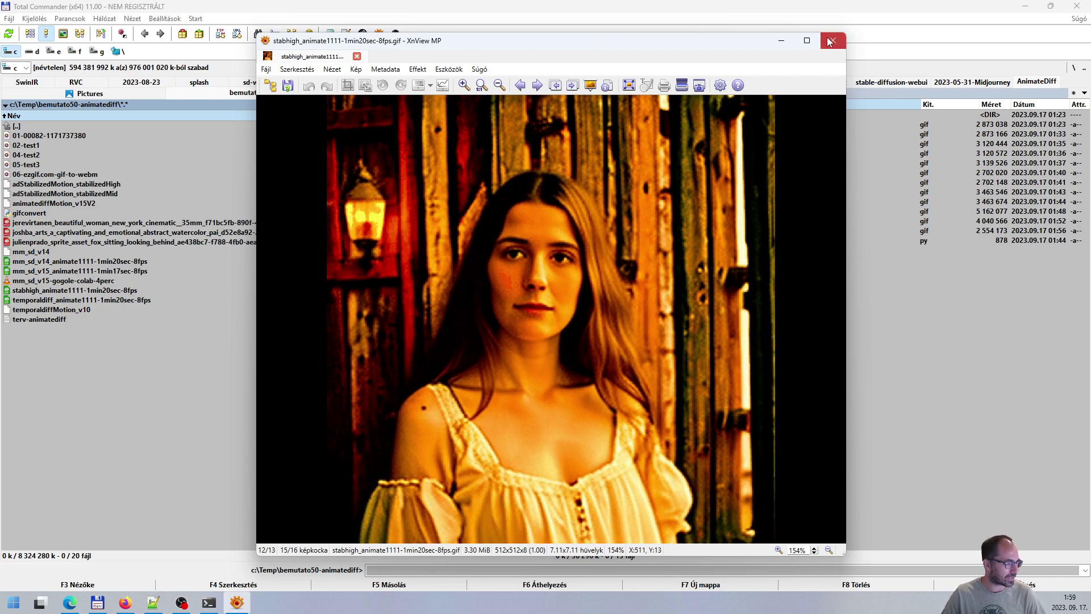
{"action": "left_click", "coordinate": [831, 40]}
{"action": "left_click", "coordinate": [701, 391]}
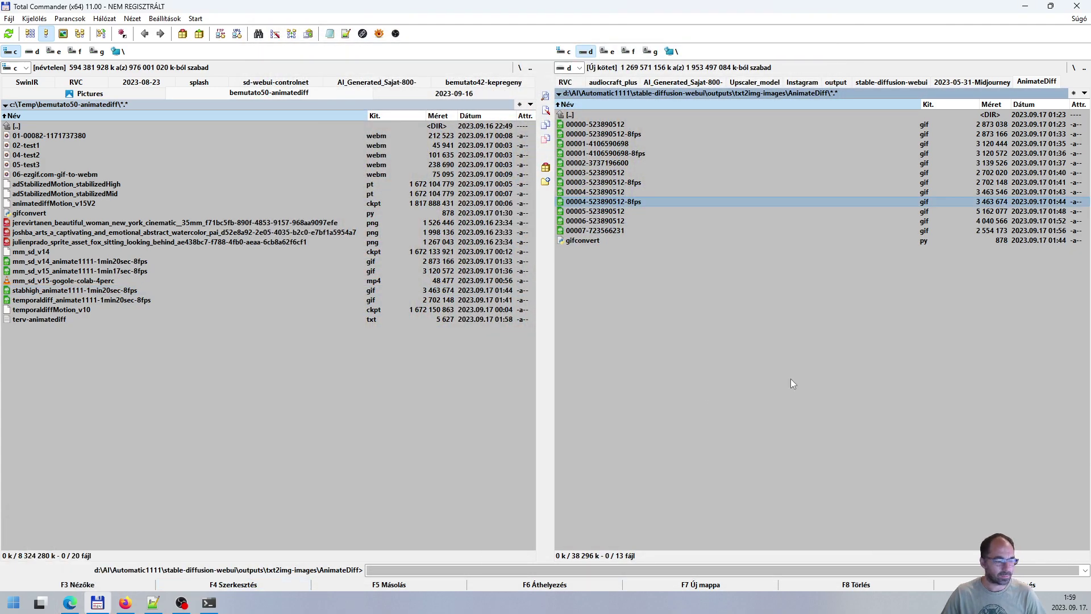
Return to the Stable Diffusion WebUI, check the generation log in its console, minimize the console and examine the AnimateDiff settings.
{"action": "left_click", "coordinate": [69, 603]}
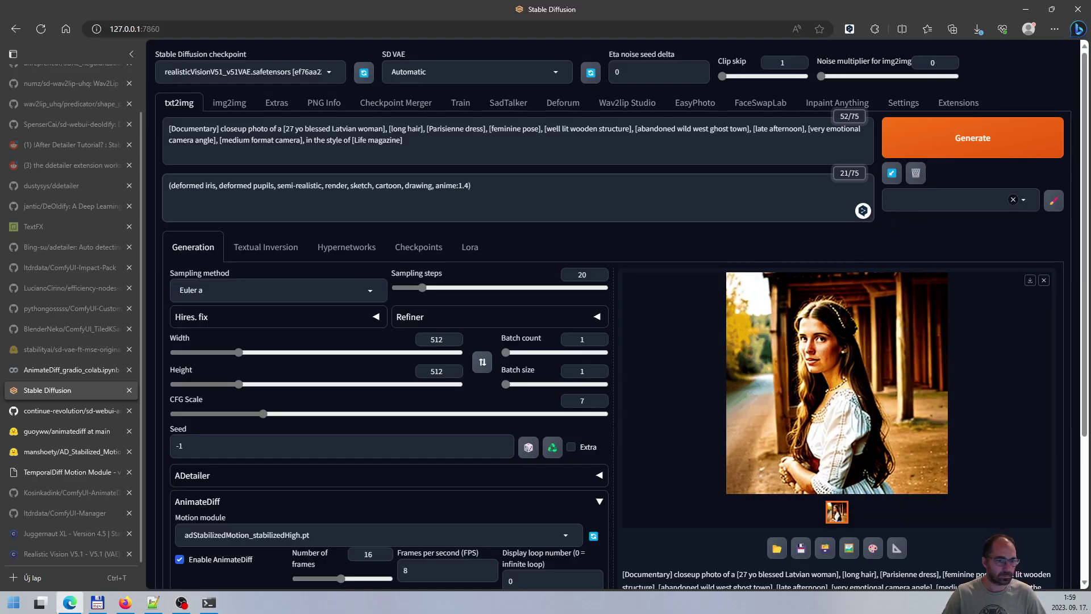
{"action": "key", "text": "alt+Tab"}
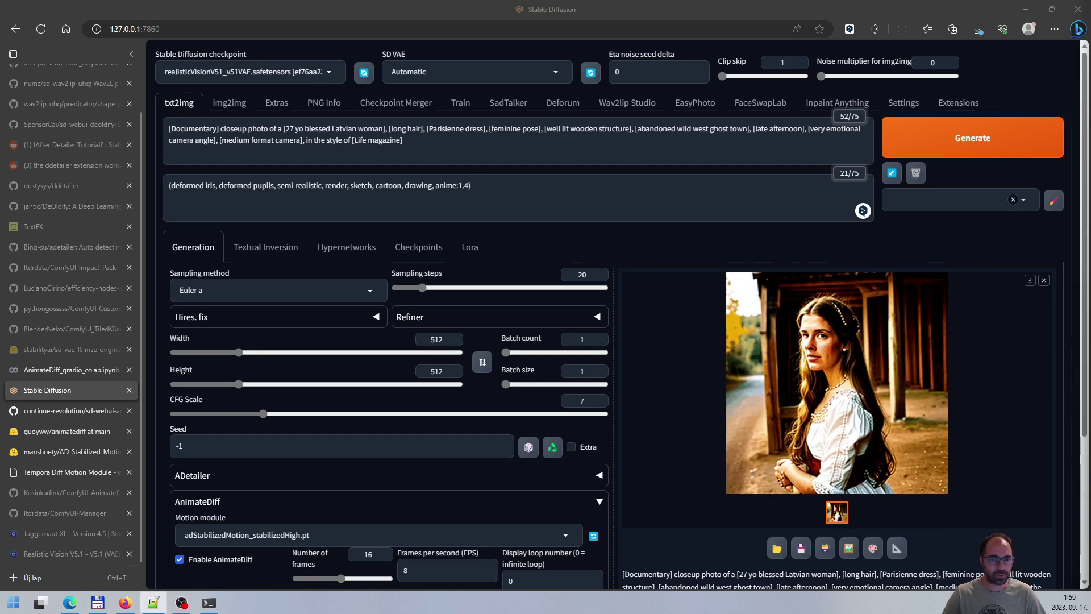
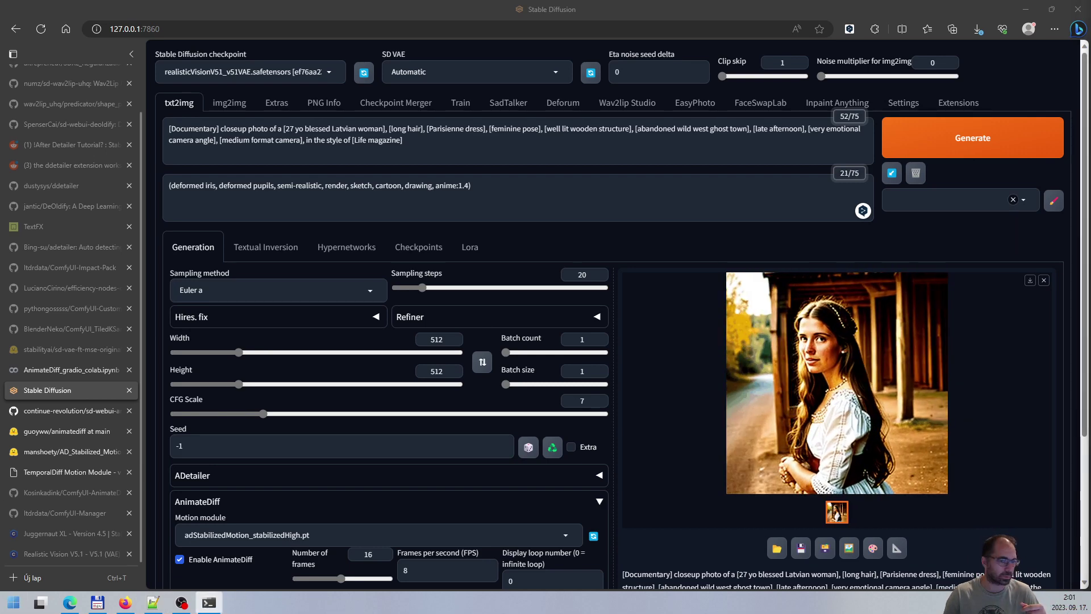
{"action": "key", "text": "alt+Tab"}
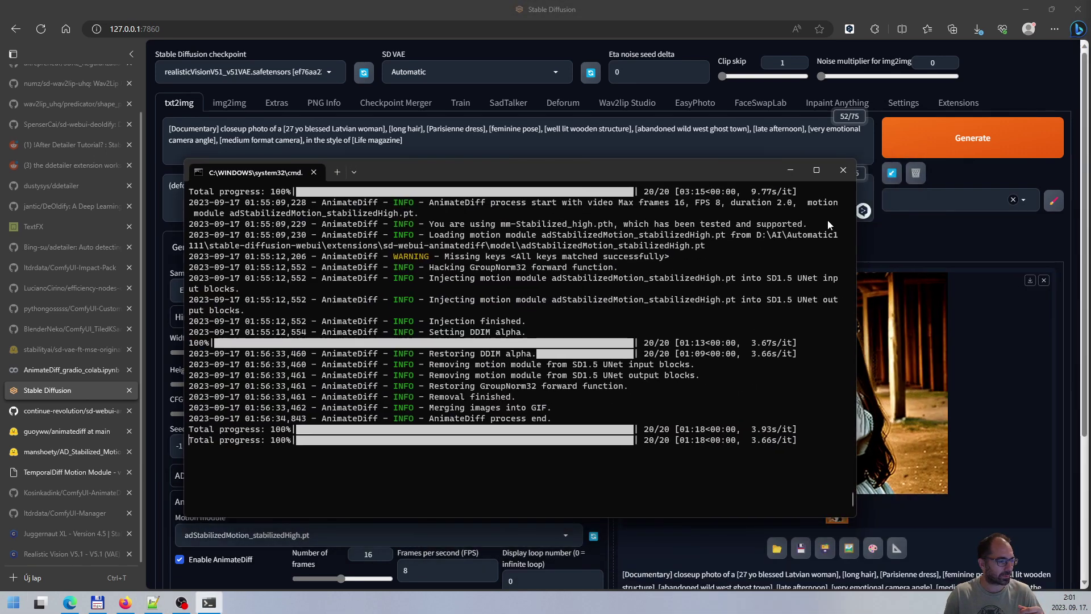
{"action": "left_click", "coordinate": [790, 170]}
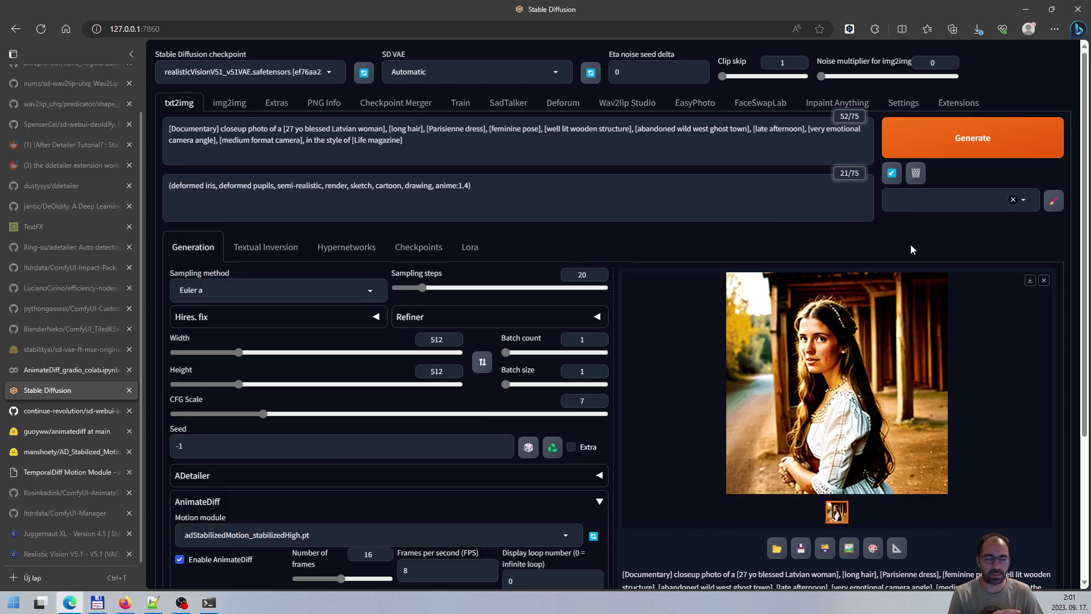
{"action": "scroll", "coordinate": [544, 383], "scroll_direction": "down", "scroll_amount": 2}
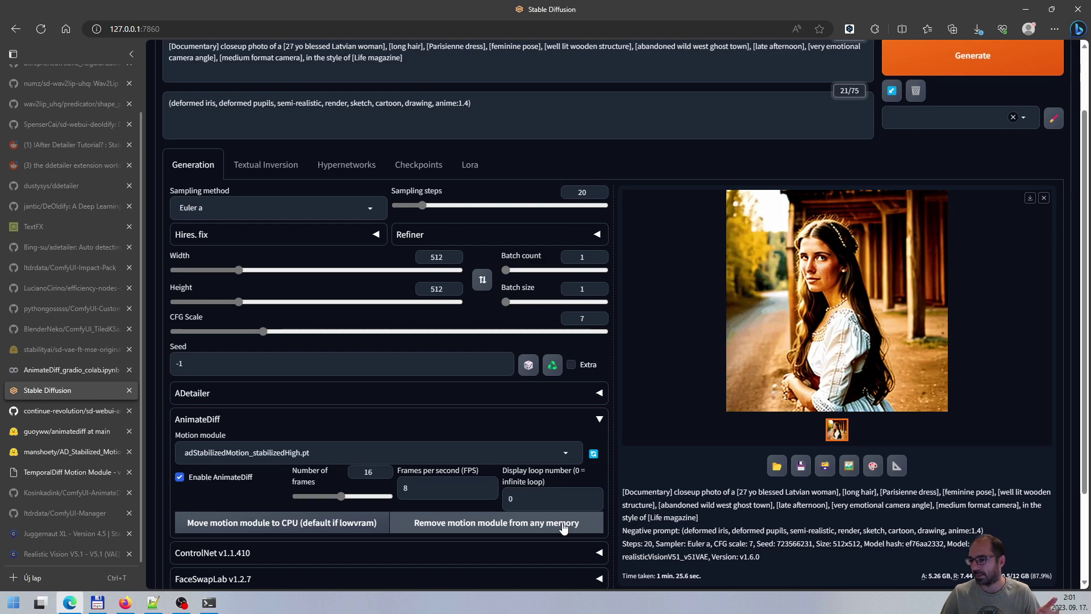
{"action": "scroll", "coordinate": [599, 458], "scroll_direction": "up", "scroll_amount": 2}
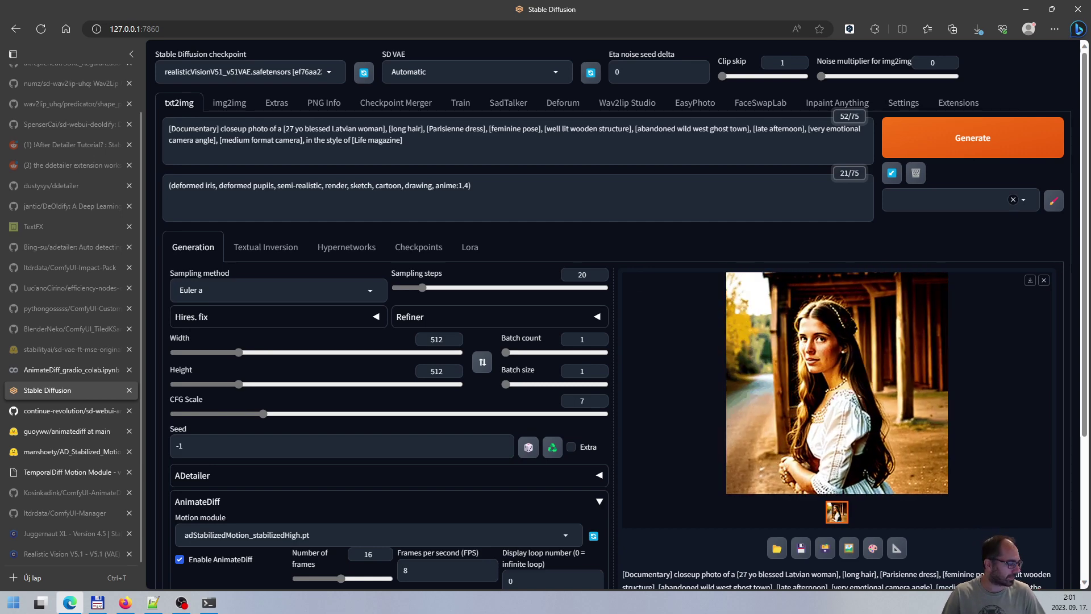
Compare the base models of Realistic Vision V5.1 and Juggernaut XL on their Civitai pages, then return to the WebUI page.
{"action": "left_click", "coordinate": [59, 554]}
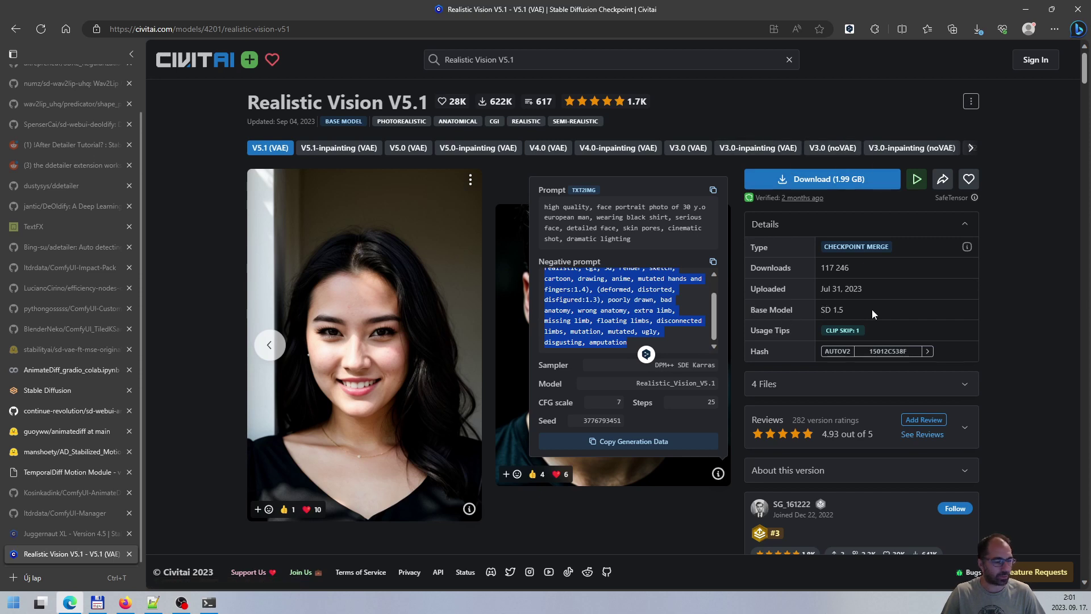
{"action": "left_click", "coordinate": [54, 534]}
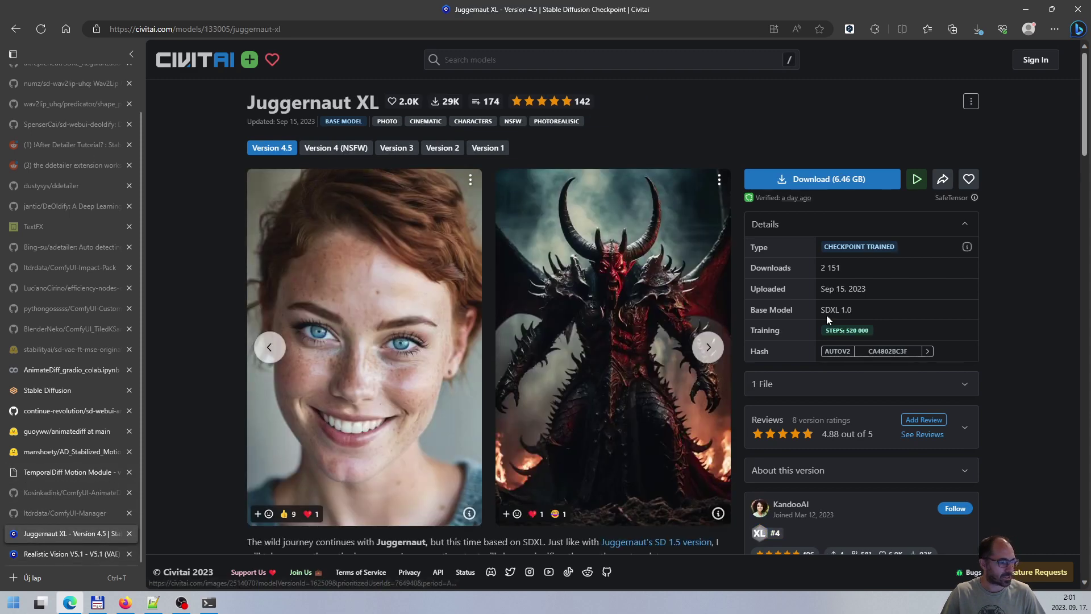
{"action": "left_click_drag", "start_coordinate": [822, 311], "coordinate": [852, 310]}
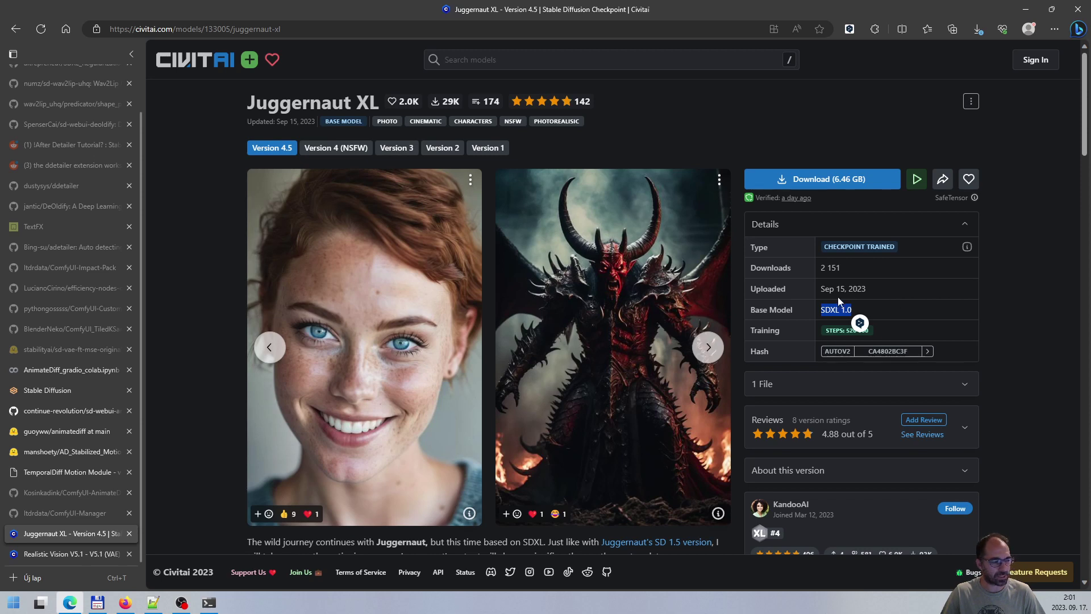
{"action": "left_click_drag", "start_coordinate": [356, 100], "coordinate": [380, 102]}
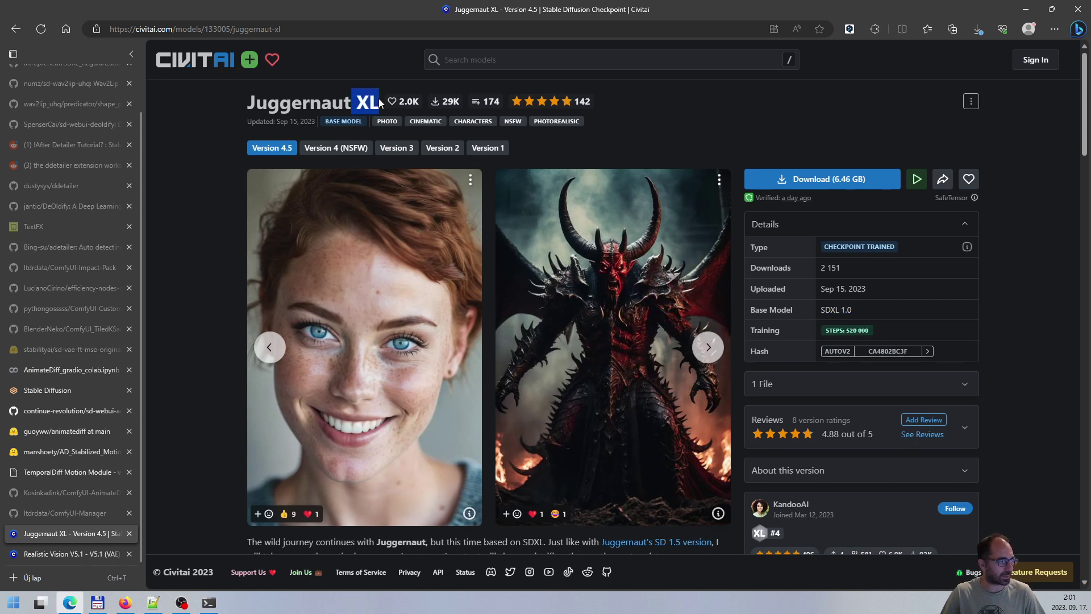
{"action": "left_click", "coordinate": [196, 370]}
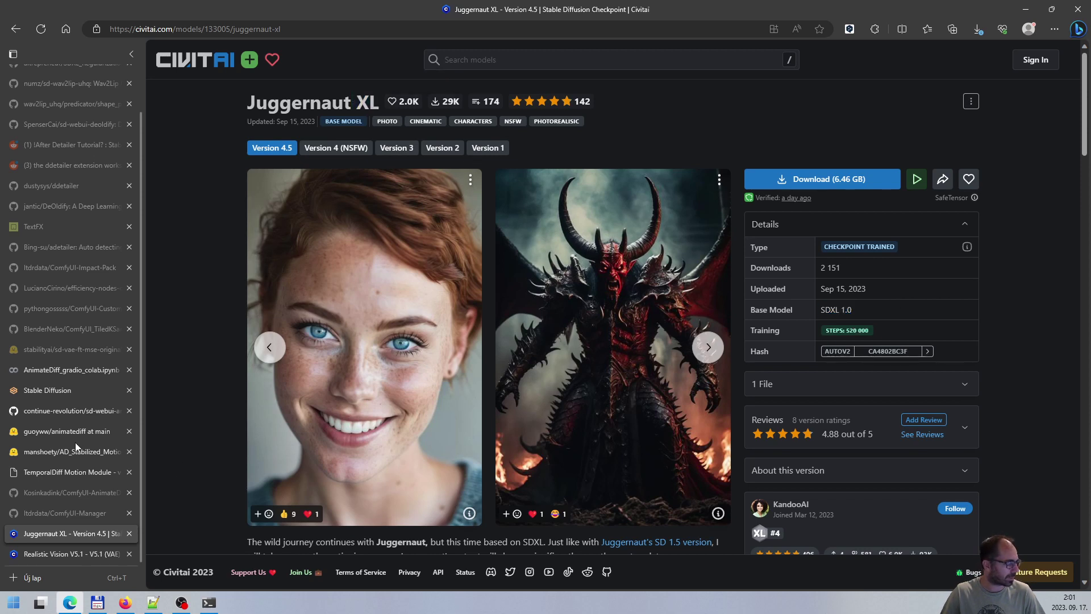
{"action": "left_click", "coordinate": [59, 391]}
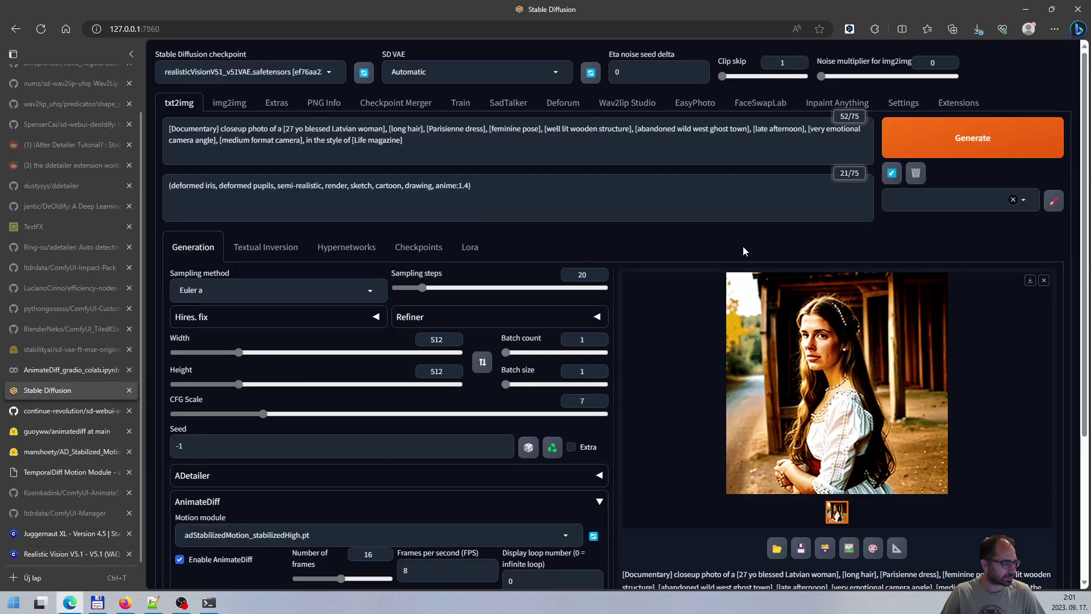
Close the Stable Diffusion WebUI page and switch to Total Commander with the d:\AI\ComfyUI folder shown.
{"action": "key", "text": "alt+Tab"}
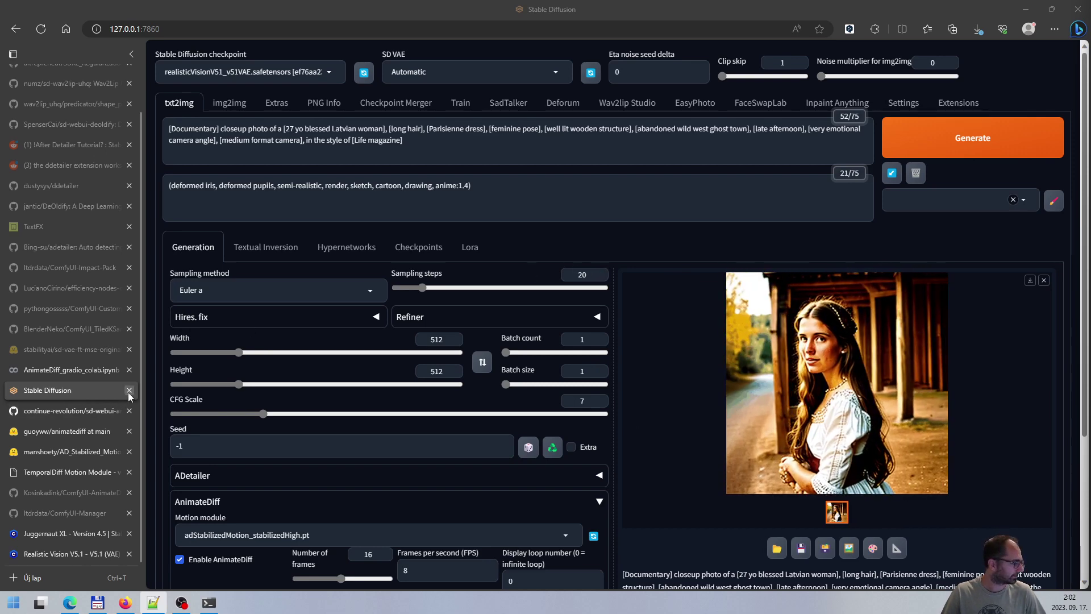
{"action": "left_click", "coordinate": [68, 411]}
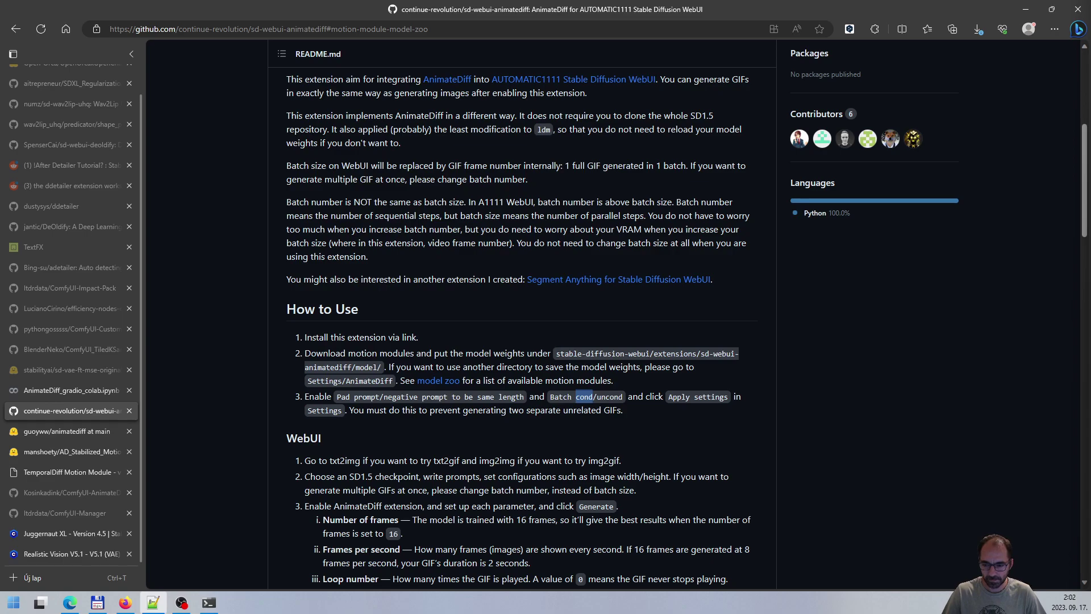
{"action": "key", "text": "alt+Tab"}
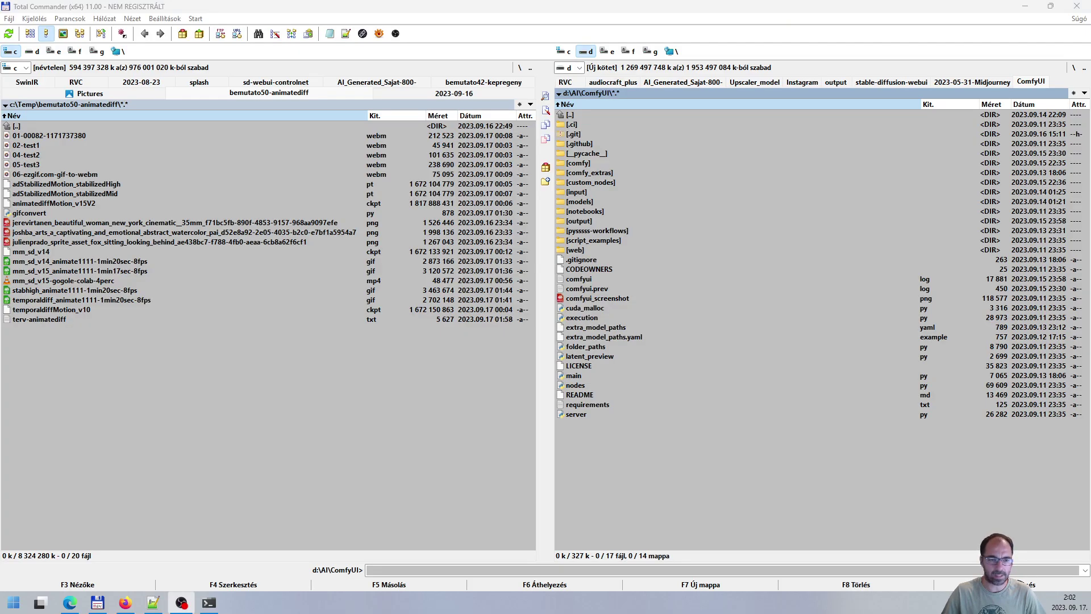
{"action": "key", "text": "alt+Tab"}
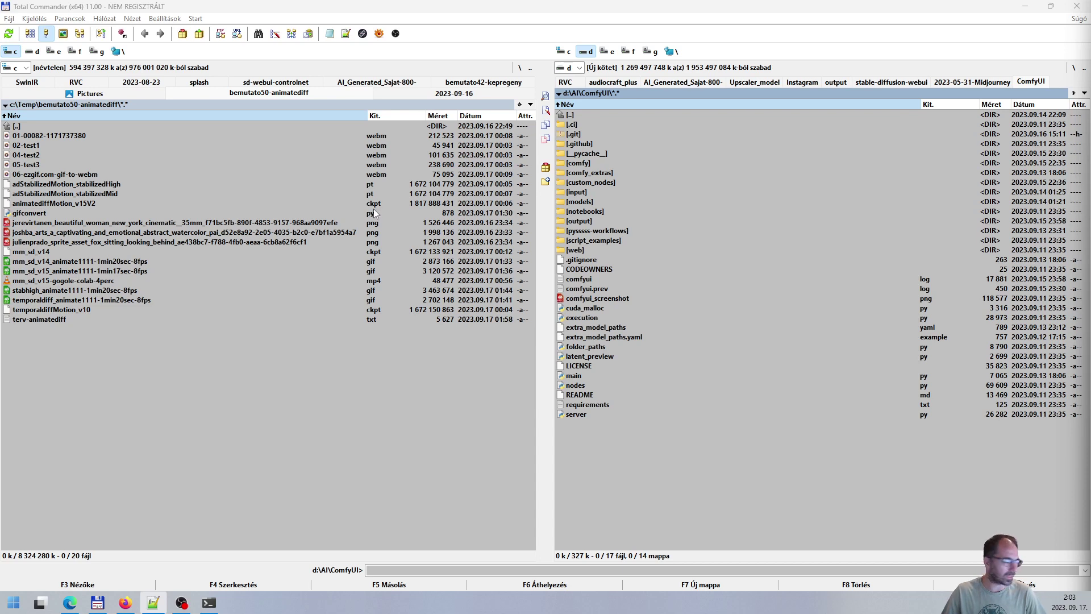
Launch Anaconda Prompt and activate the comfy environment with "conda activate comfy".
{"action": "left_click", "coordinate": [16, 606]}
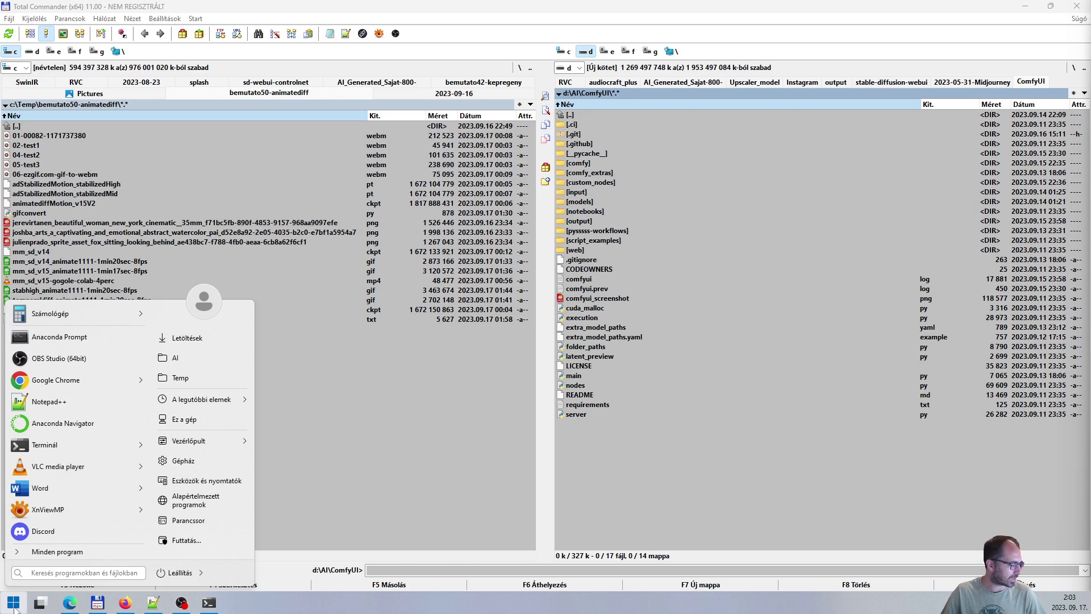
{"action": "left_click", "coordinate": [60, 339]}
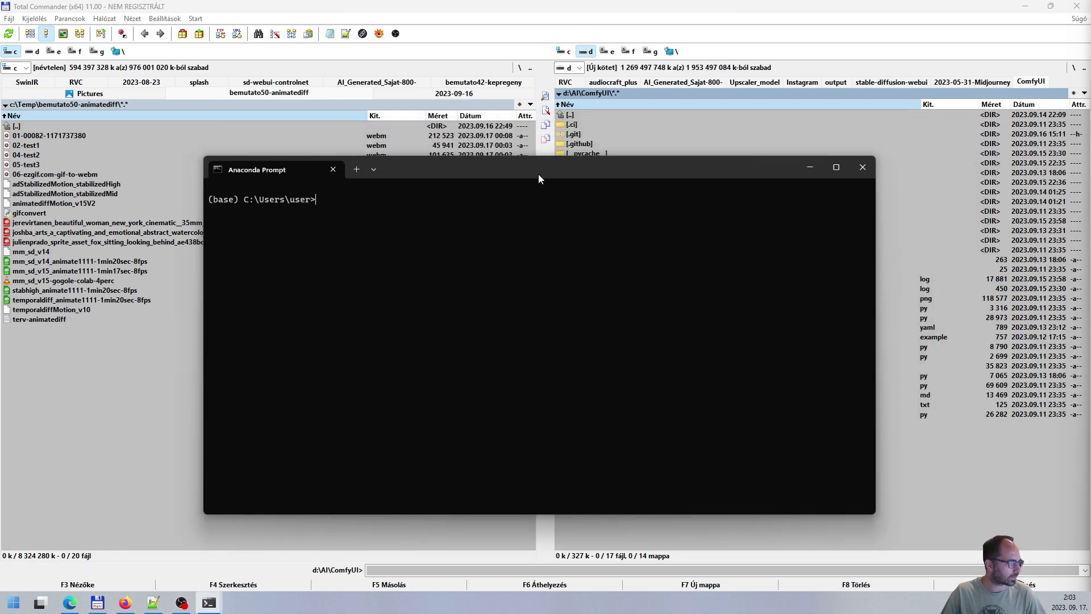
{"action": "type", "text": "conda a"}
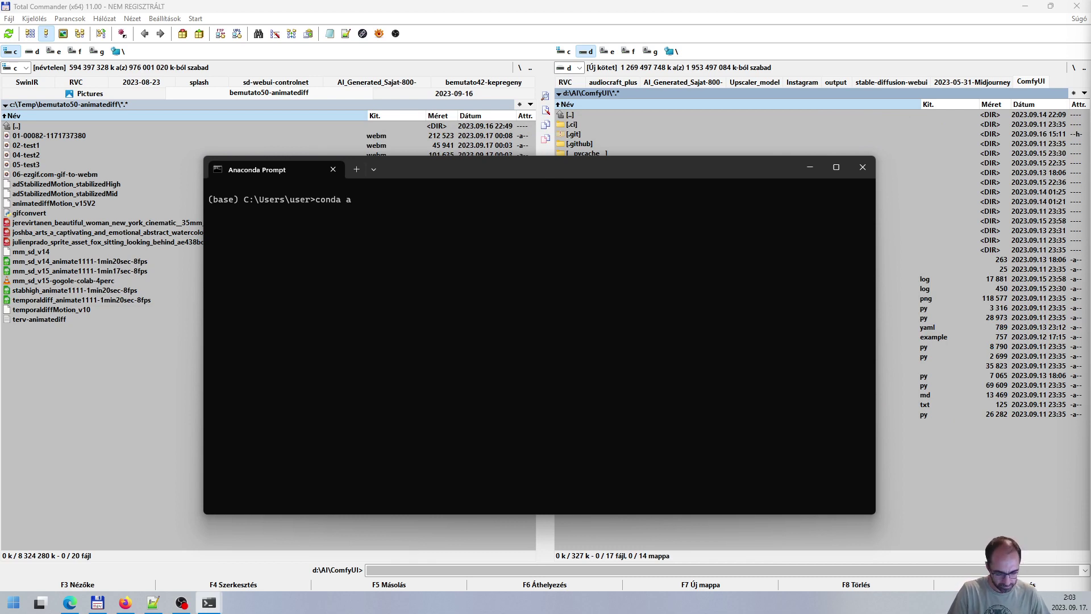
{"action": "type", "text": "ctivate "}
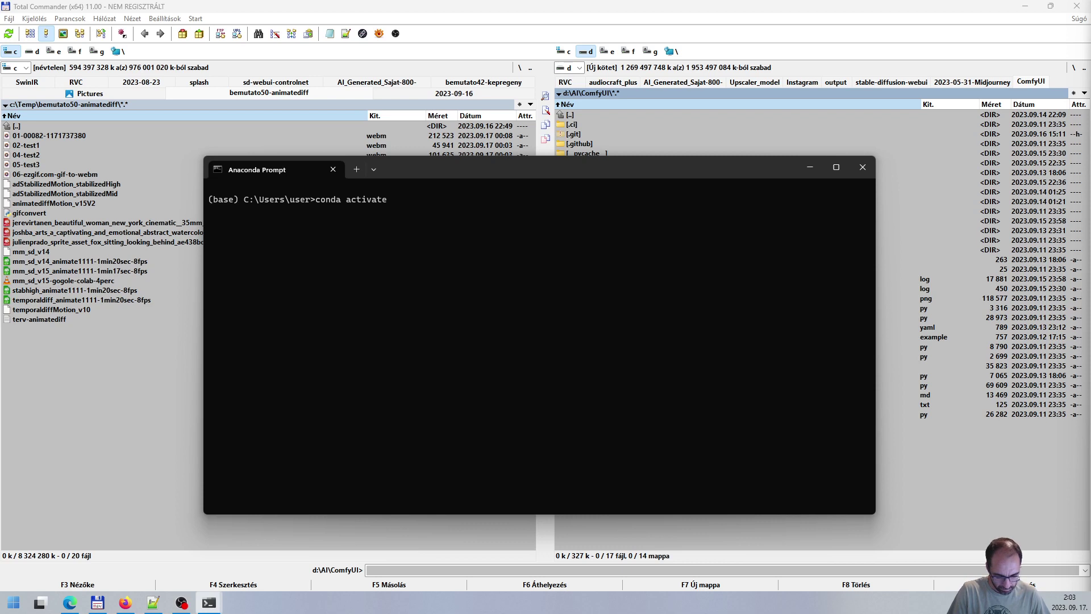
{"action": "type", "text": "cmofy"}
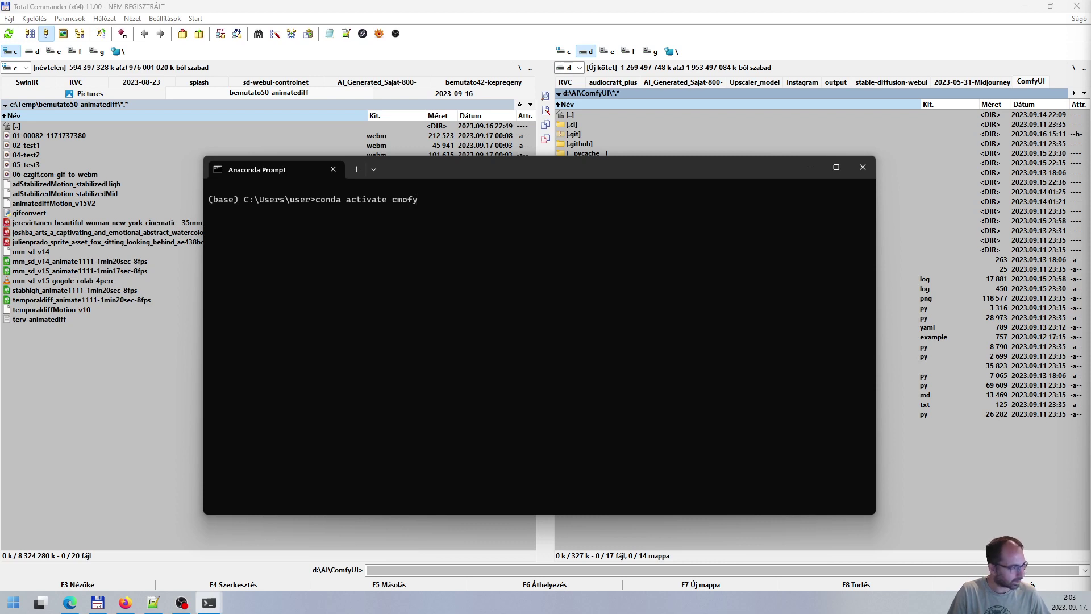
{"action": "key", "text": "BackSpace"}
{"action": "key", "text": "BackSpace"}
{"action": "key", "text": "BackSpace"}
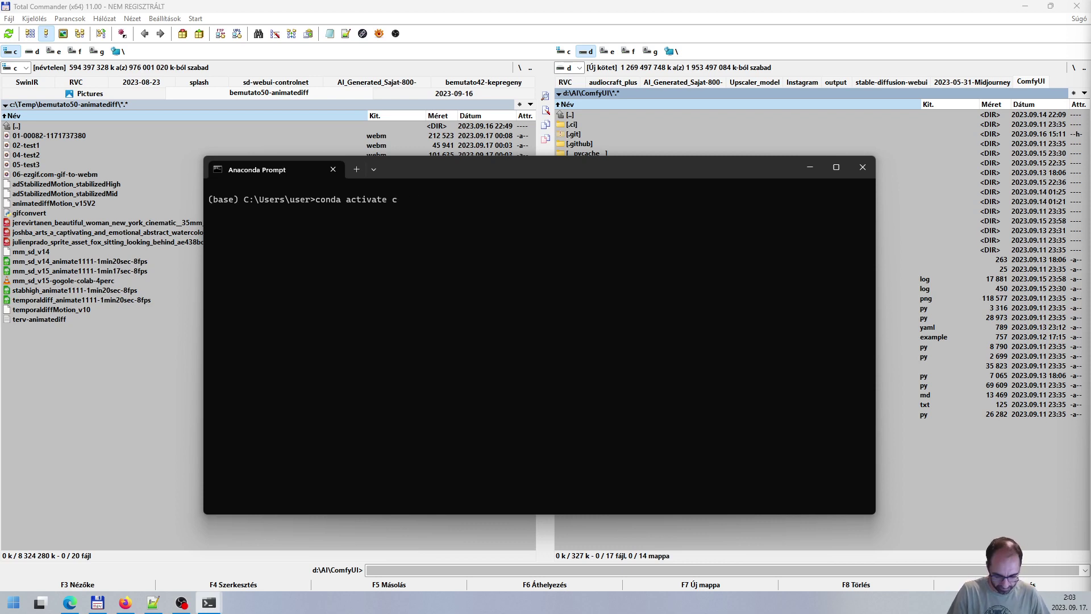
{"action": "type", "text": "omfy"}
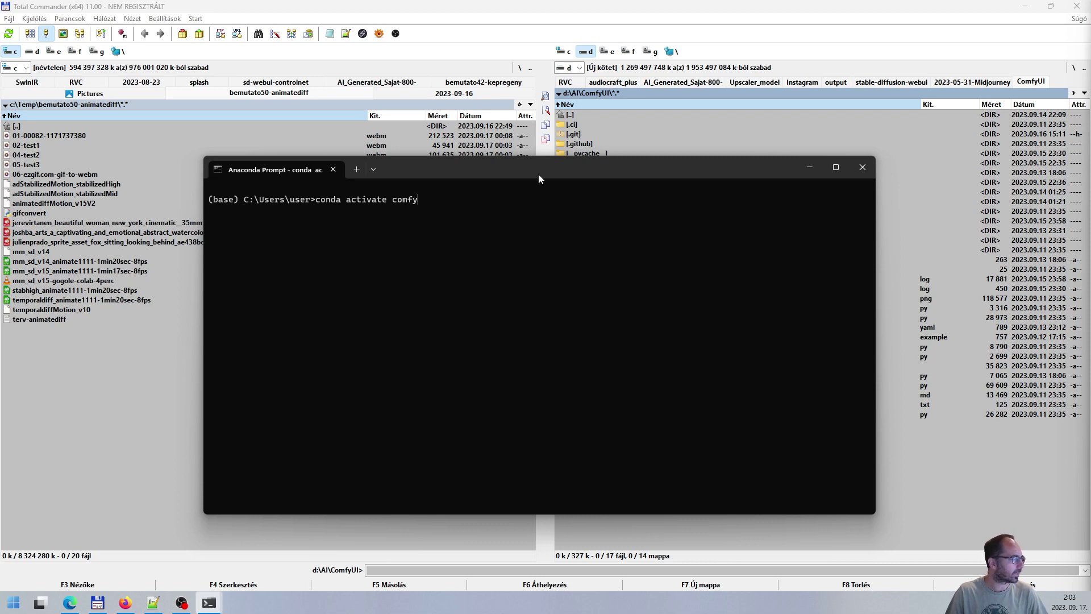
{"action": "key", "text": "Return"}
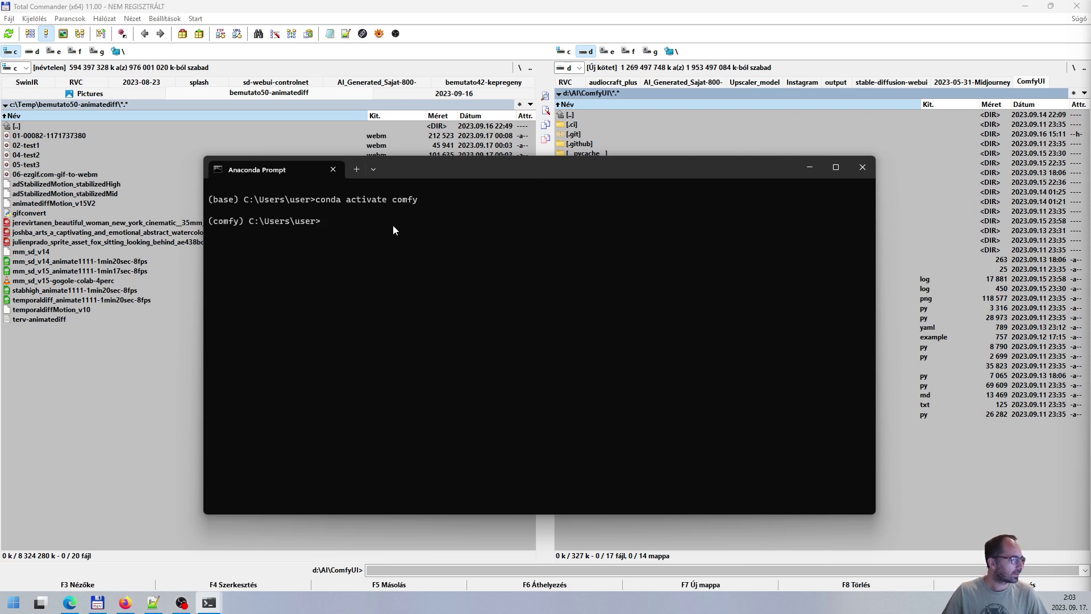
{"action": "mouse_move", "coordinate": [207, 222]}
{"action": "left_mouse_down"}
{"action": "mouse_move", "coordinate": [248, 223]}
{"action": "mouse_move", "coordinate": [221, 226]}
{"action": "left_mouse_up"}
{"action": "left_click", "coordinate": [215, 222]}
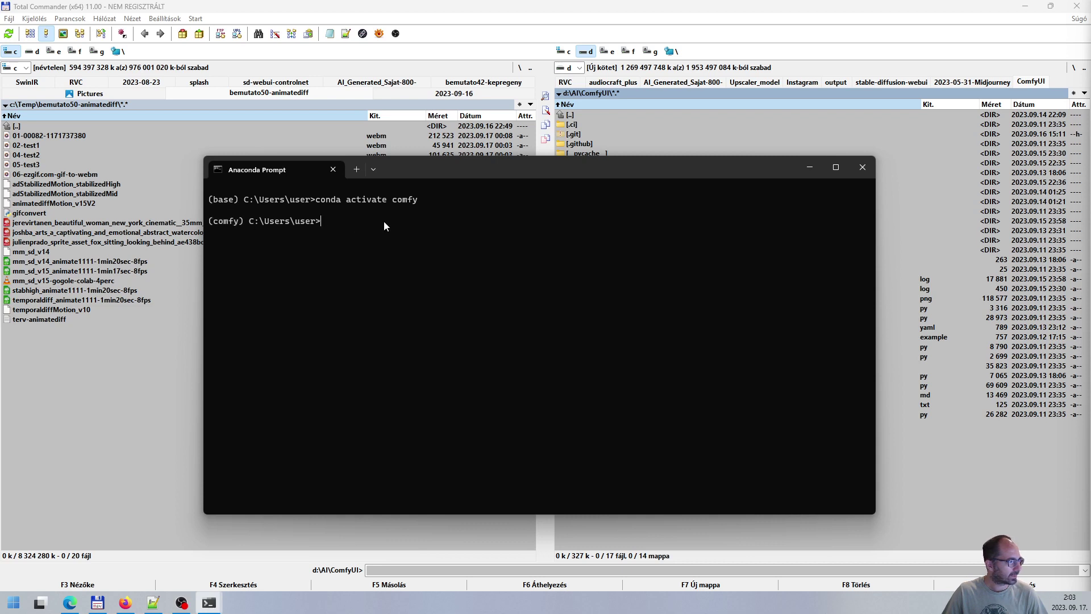
Change the Anaconda Prompt's working directory to D:\AI\ComfyUI.
{"action": "type", "text": "d:"}
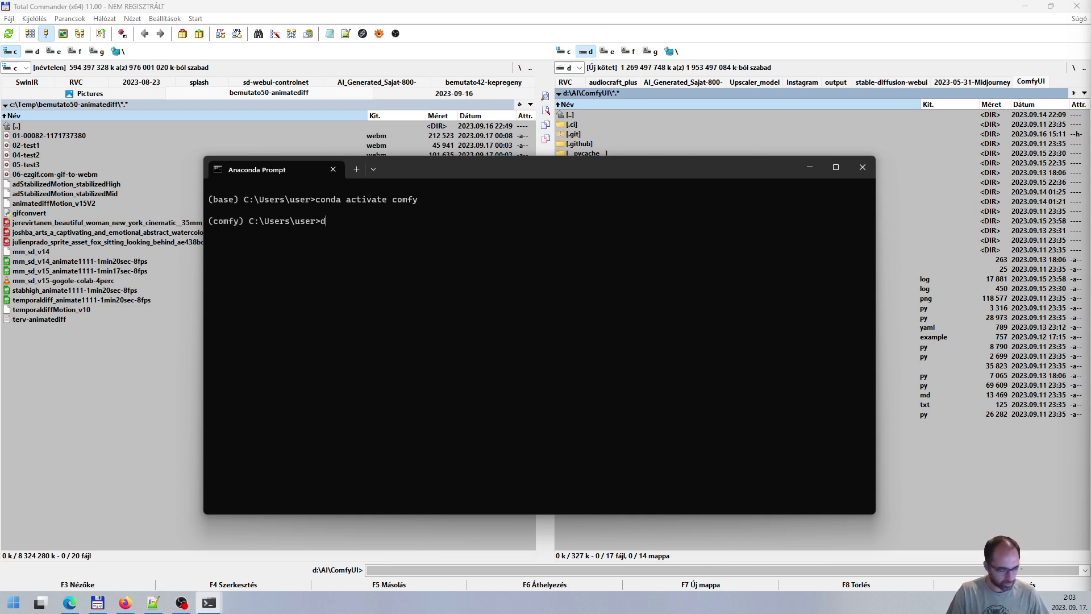
{"action": "key", "text": "Return"}
{"action": "type", "text": "cd a"}
{"action": "key", "text": "Tab"}
{"action": "key", "text": "Return"}
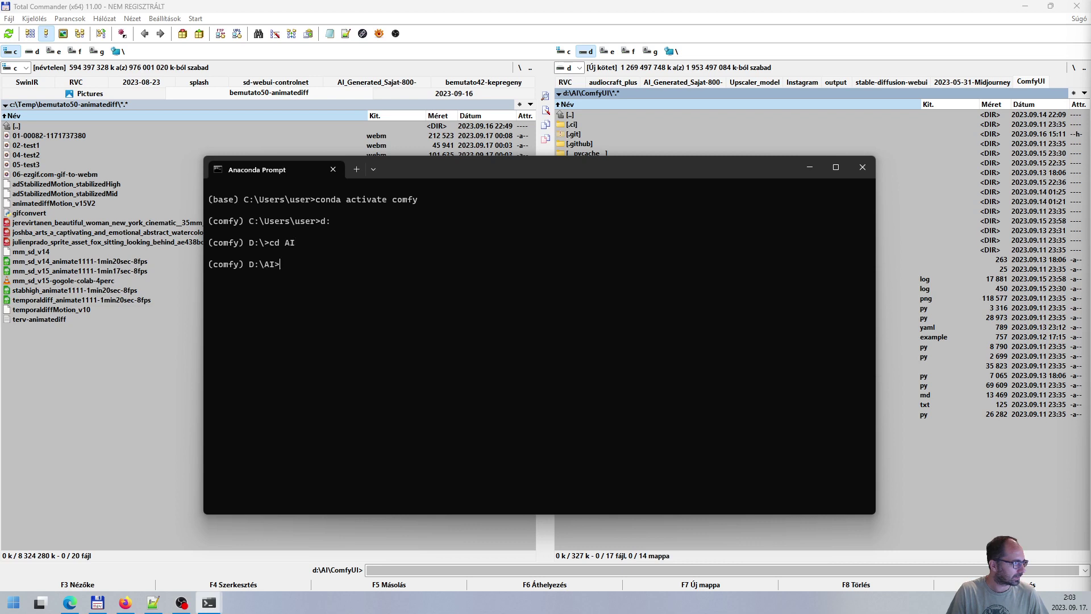
{"action": "type", "text": "cd c"}
{"action": "key", "text": "Tab"}
{"action": "key", "text": "Return"}
Start the ComfyUI server by running python main.py.
{"action": "type", "text": "python man"}
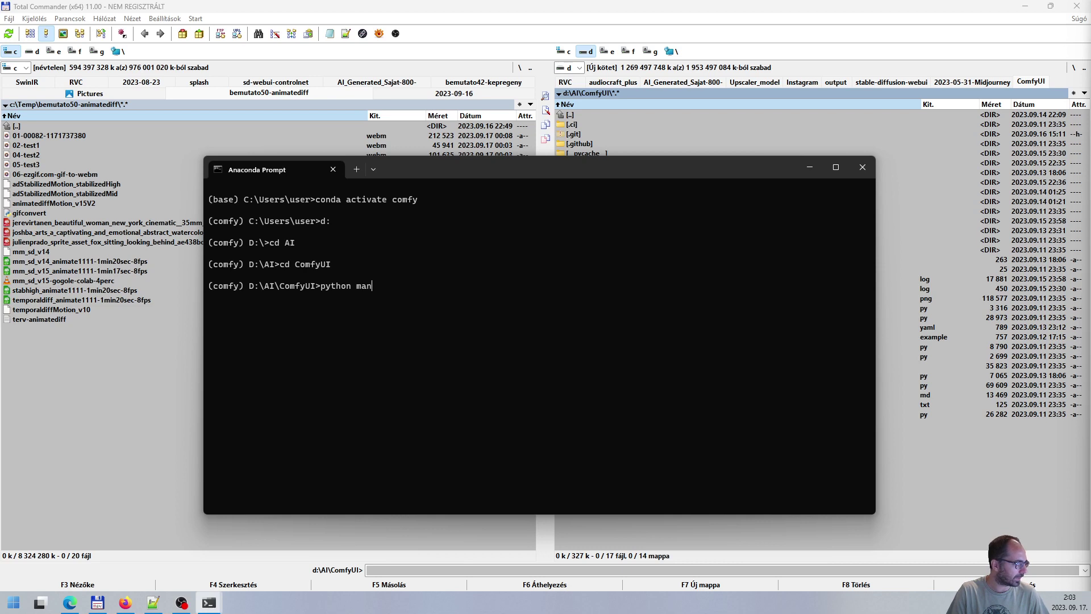
{"action": "key", "text": "BackSpace"}
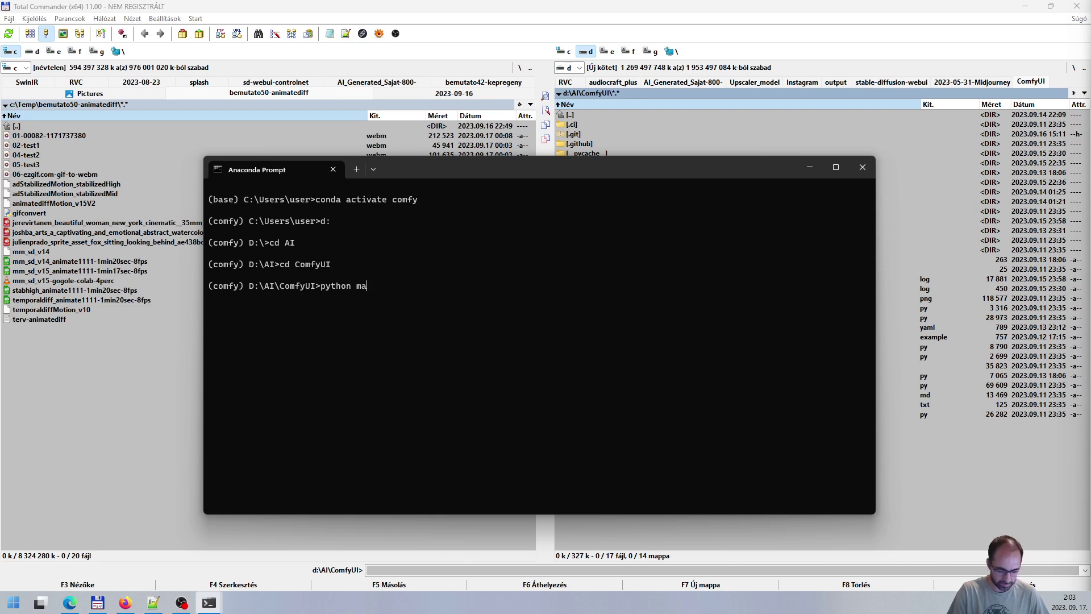
{"action": "type", "text": "in.py"}
{"action": "key", "text": "Return"}
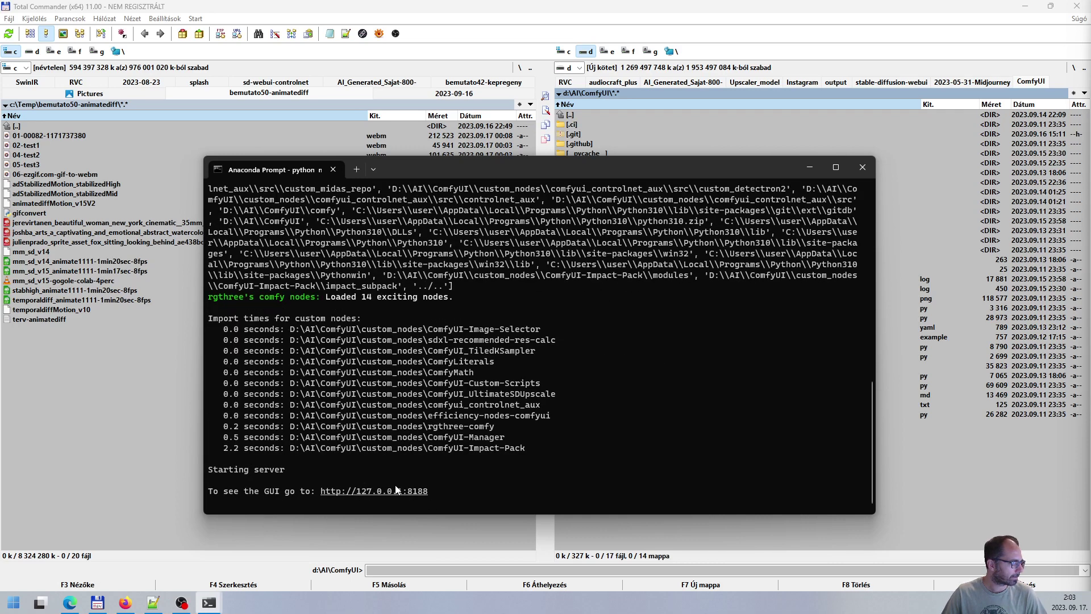
{"action": "left_click_drag", "start_coordinate": [435, 491], "coordinate": [325, 494]}
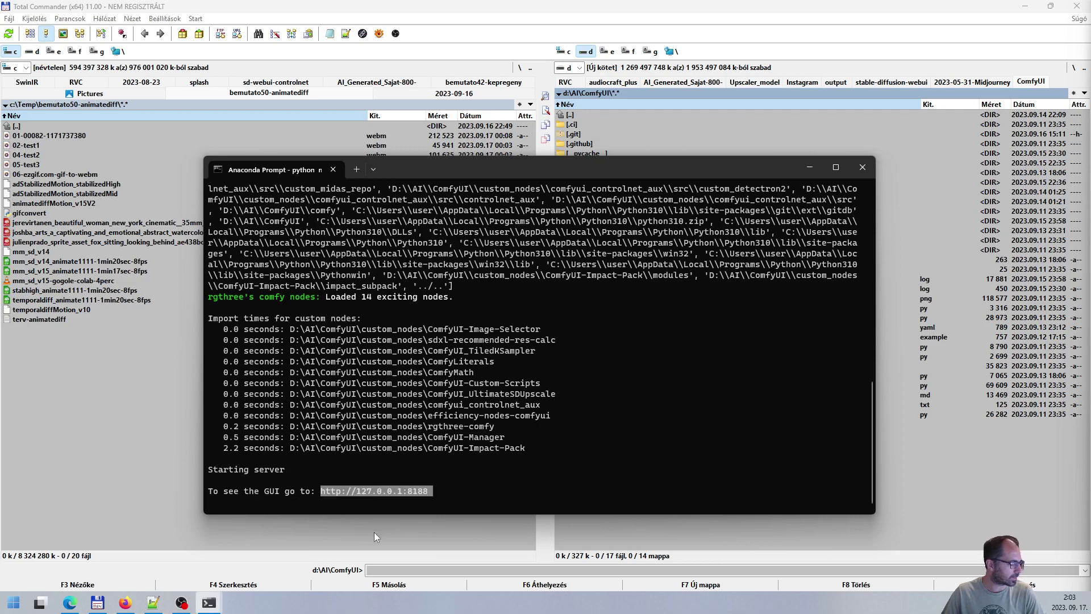
{"action": "key", "text": "ctrl+c"}
{"action": "left_click", "coordinate": [69, 602]}
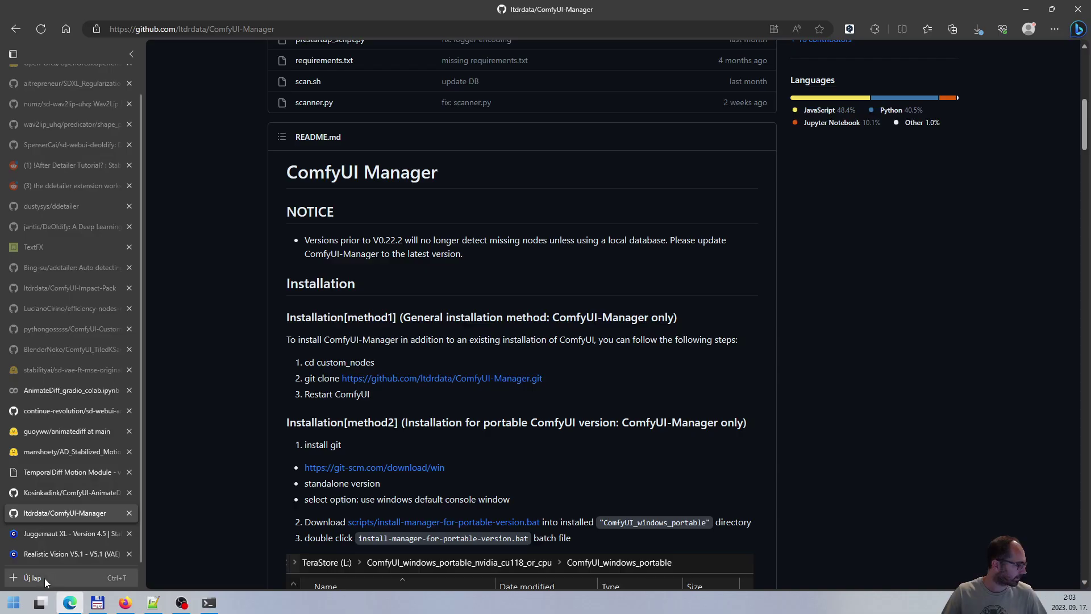
{"action": "left_click", "coordinate": [44, 578]}
{"action": "key", "text": "ctrl+v"}
{"action": "key", "text": "Return"}
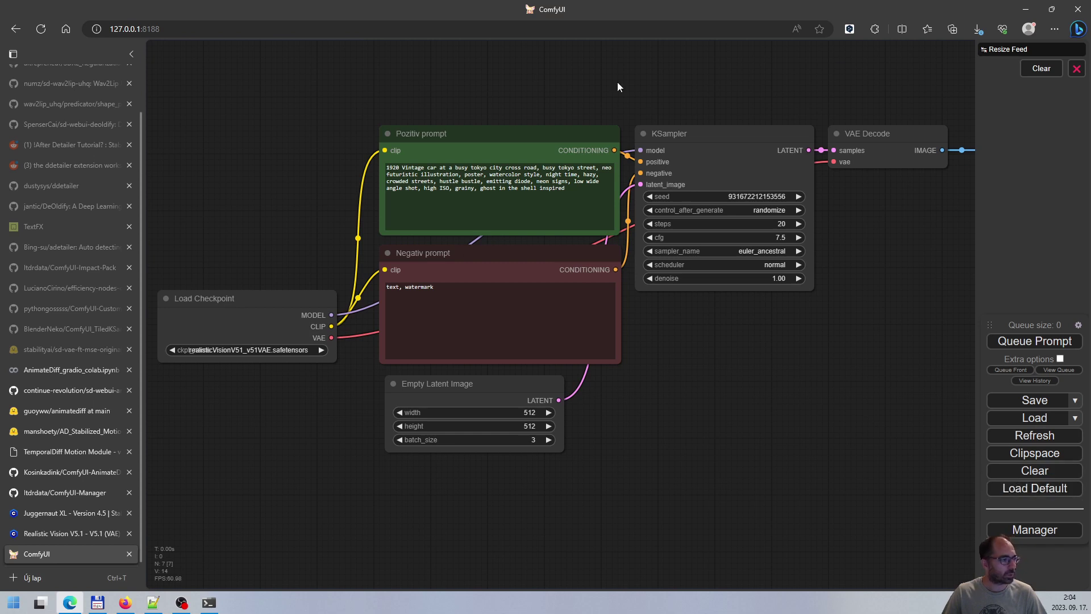
Look over the default workflow and the options in the ComfyUI Manager menu, and close the menu.
{"action": "scroll", "coordinate": [860, 306], "scroll_direction": "down", "scroll_amount": 2}
{"action": "left_click_drag", "start_coordinate": [860, 310], "coordinate": [759, 355]}
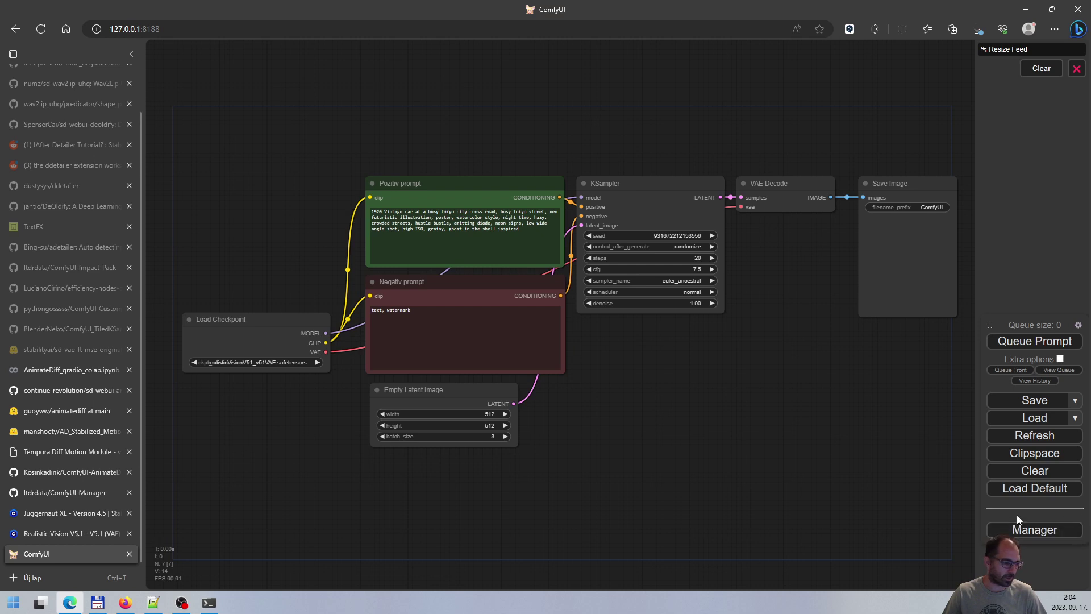
{"action": "left_click", "coordinate": [1021, 534]}
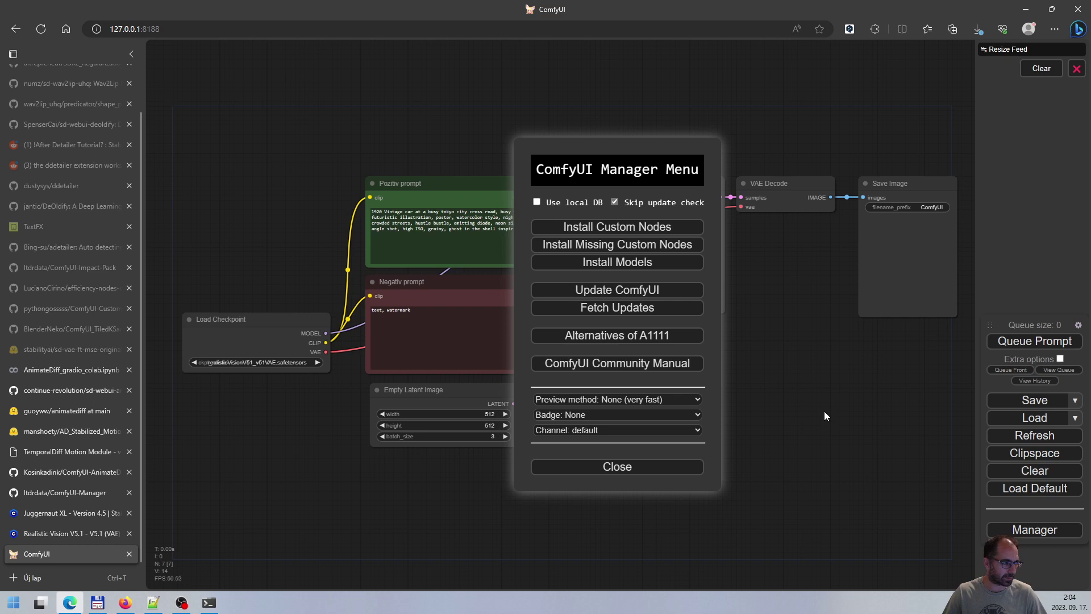
{"action": "left_click", "coordinate": [619, 465]}
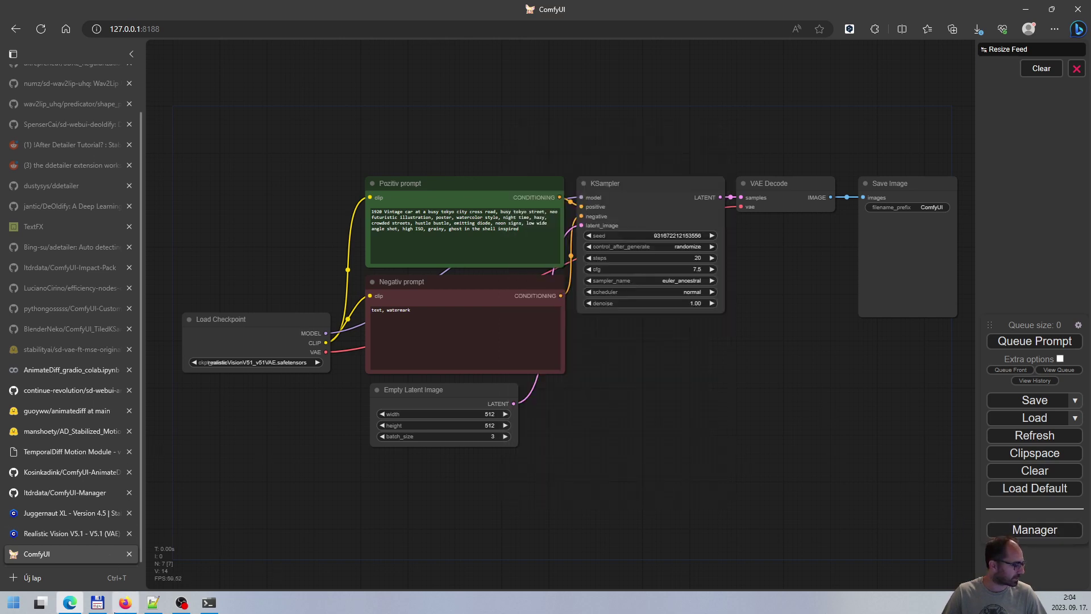
Switch to Total Commander and launch a cmd prompt in the ComfyUI custom_nodes folder.
{"action": "left_click", "coordinate": [98, 603]}
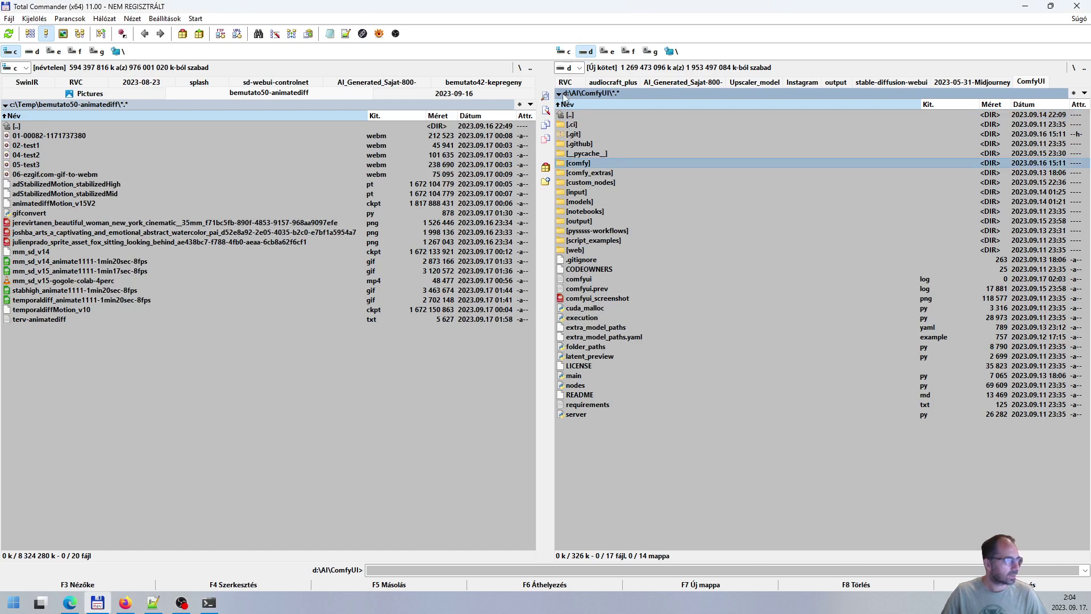
{"action": "double_click", "coordinate": [607, 183]}
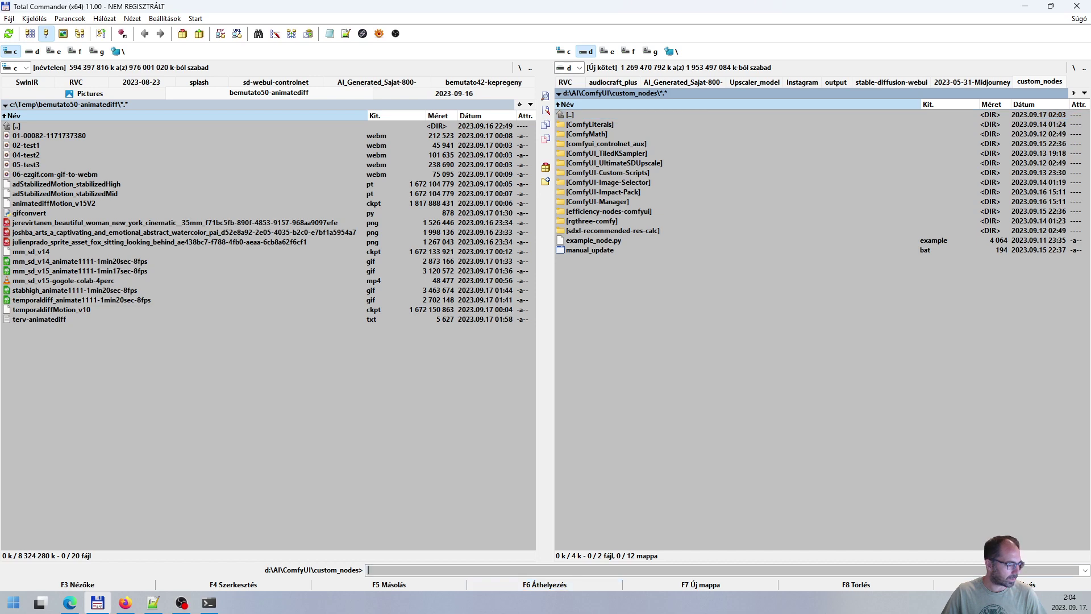
{"action": "type", "text": "cmd"}
{"action": "key", "text": "Return"}
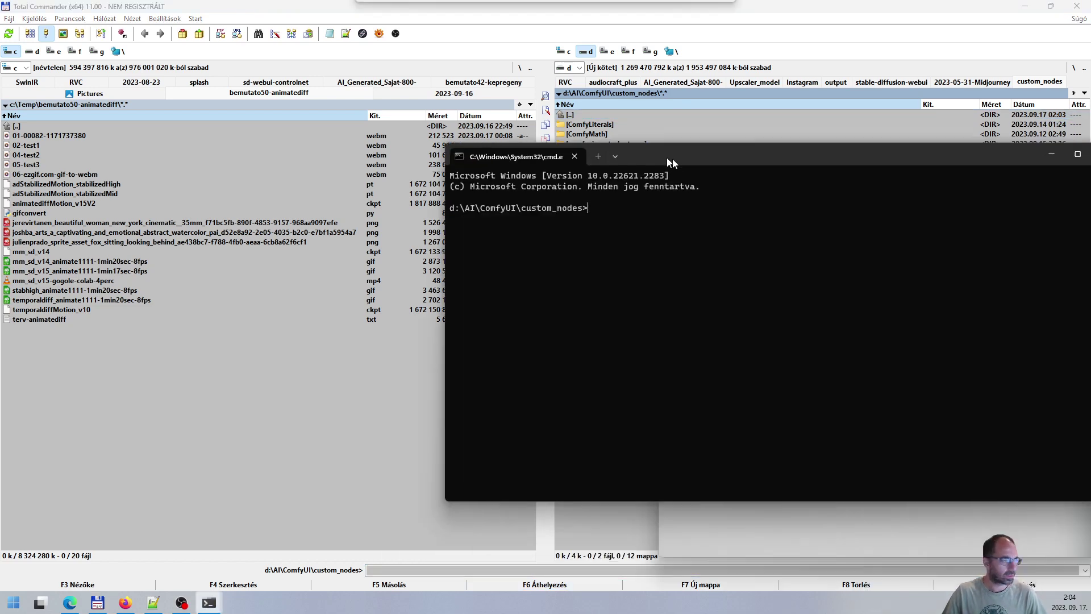
{"action": "left_click_drag", "start_coordinate": [888, 178], "coordinate": [442, 139]}
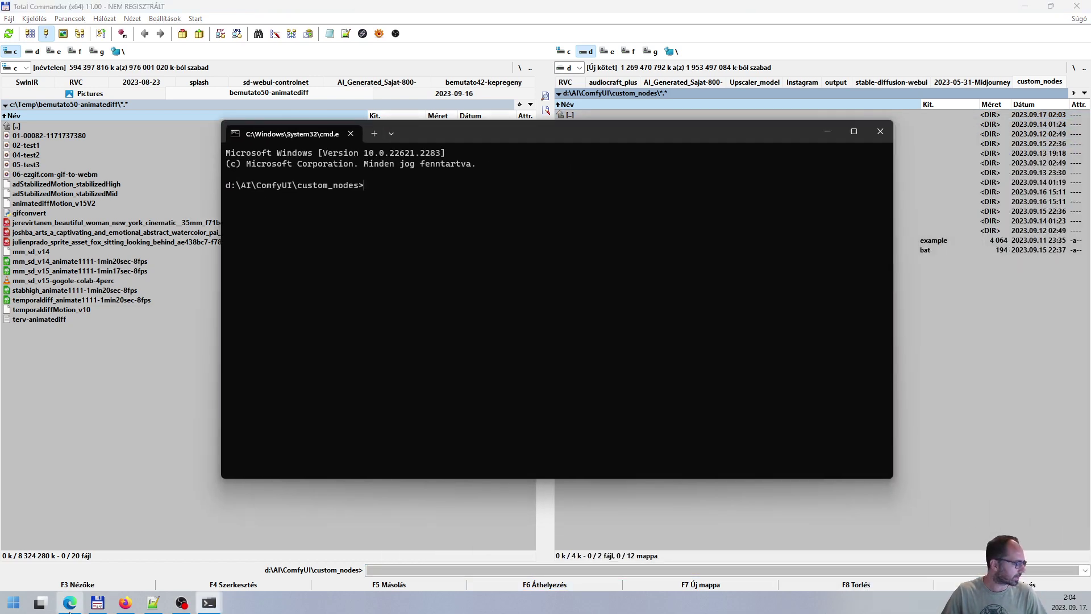
Copy the git clone command from the ComfyUI-Manager README and paste it into the custom_nodes command prompt.
{"action": "left_click", "coordinate": [69, 604]}
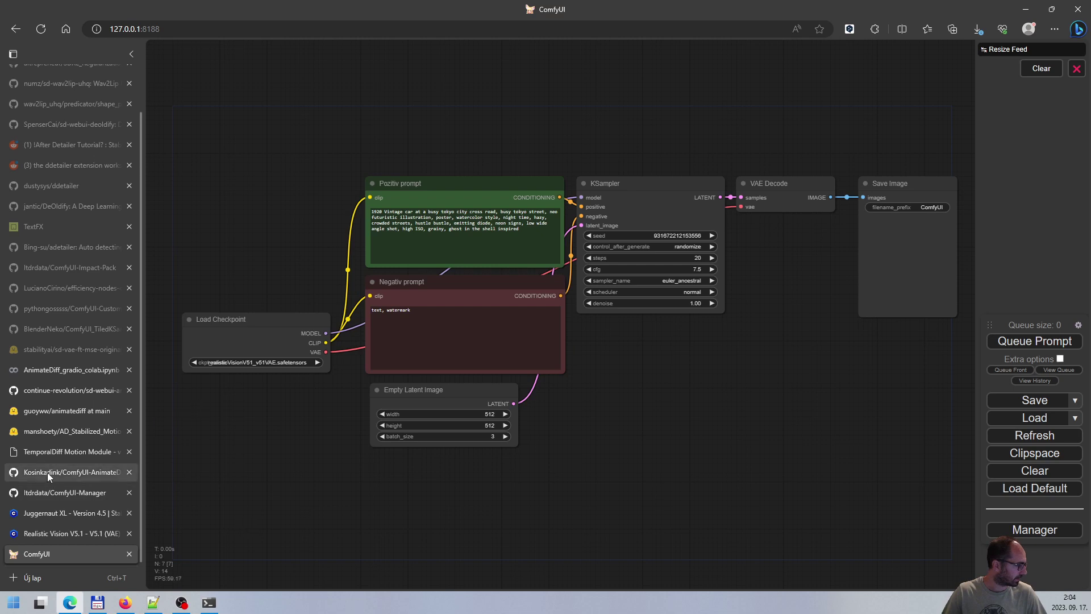
{"action": "left_click", "coordinate": [49, 493]}
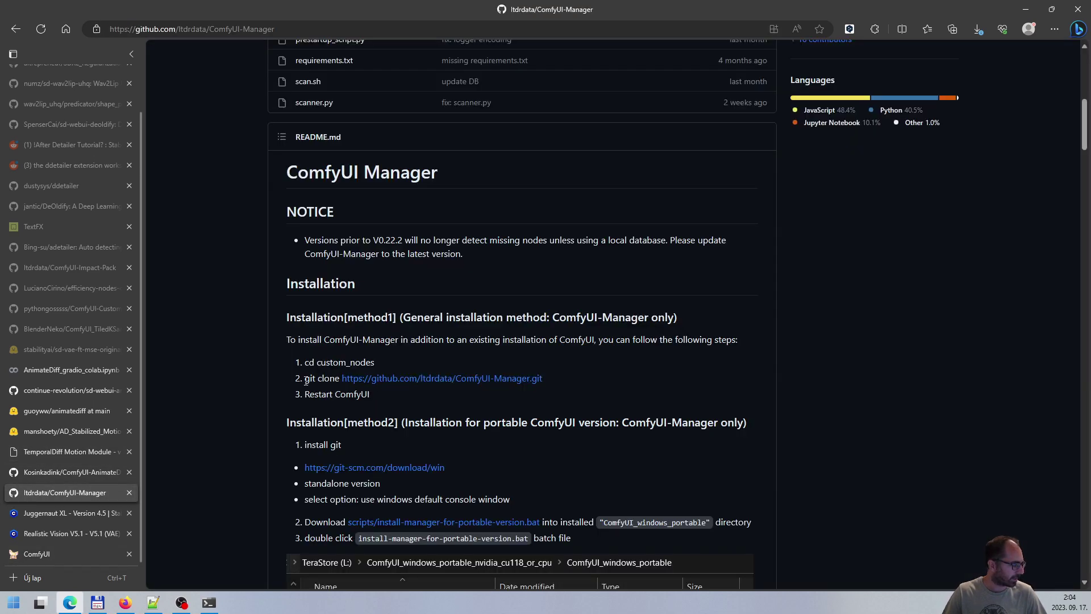
{"action": "left_click_drag", "start_coordinate": [305, 378], "coordinate": [544, 384]}
{"action": "key", "text": "ctrl+c"}
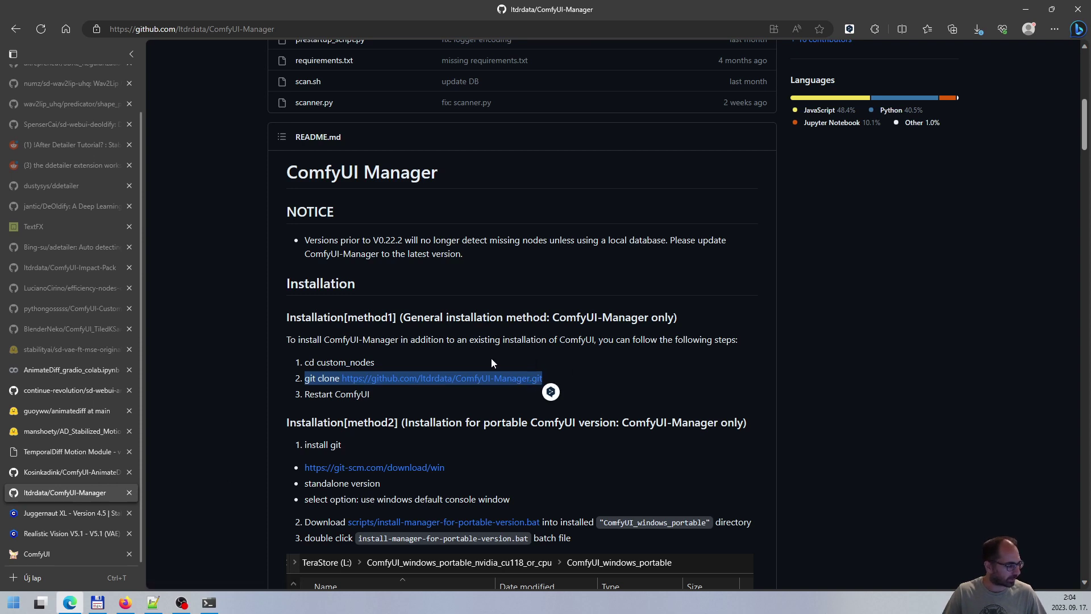
{"action": "mouse_move", "coordinate": [207, 606]}
{"action": "left_click", "coordinate": [298, 565]}
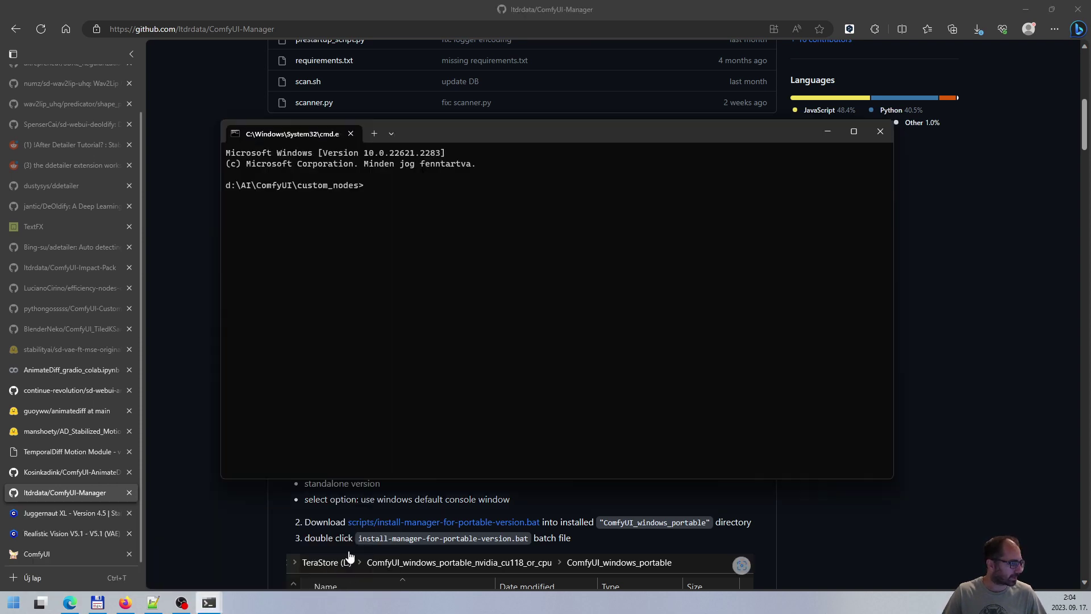
{"action": "key", "text": "ctrl+v"}
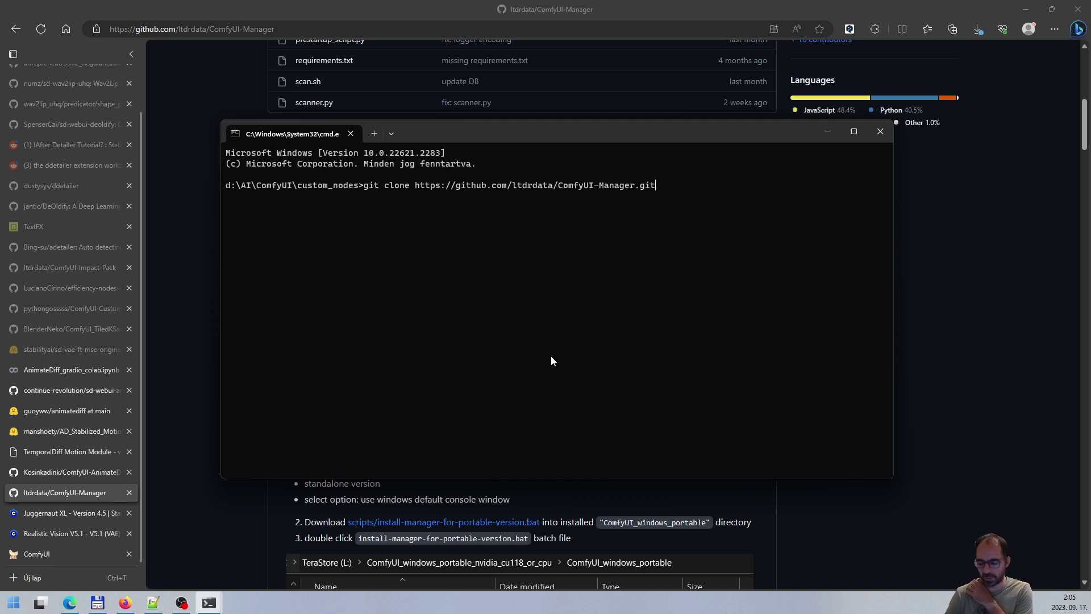
Clear the unexecuted git clone command from the command prompt.
{"action": "key", "text": "BackSpace"}
{"action": "key", "text": "BackSpace"}
{"action": "key", "text": "BackSpace"}
{"action": "key", "text": "BackSpace"}
{"action": "key", "text": "BackSpace"}
{"action": "key", "text": "BackSpace"}
{"action": "key", "text": "BackSpace"}
{"action": "key", "text": "BackSpace"}
{"action": "key", "text": "BackSpace"}
{"action": "key", "text": "BackSpace"}
{"action": "key", "text": "BackSpace"}
{"action": "key", "text": "BackSpace"}
{"action": "key", "text": "BackSpace"}
{"action": "key", "text": "BackSpace"}
{"action": "key", "text": "BackSpace"}
{"action": "key", "text": "BackSpace"}
{"action": "key", "text": "BackSpace"}
{"action": "key", "text": "BackSpace"}
{"action": "key", "text": "BackSpace"}
{"action": "key", "text": "BackSpace"}
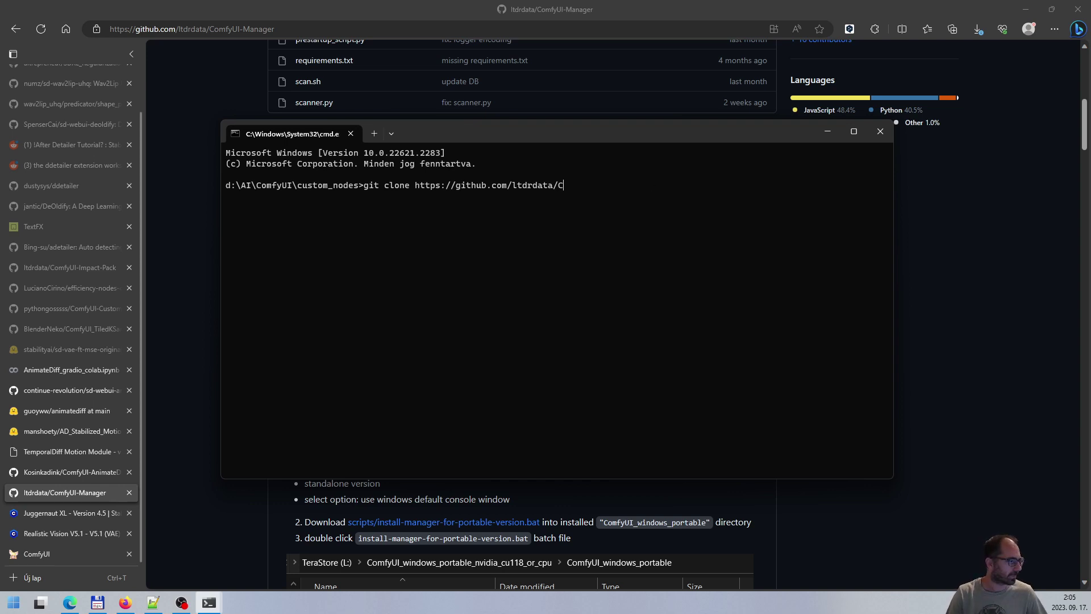
{"action": "key", "text": "BackSpace"}
{"action": "key", "text": "BackSpace"}
{"action": "key", "text": "BackSpace"}
{"action": "key", "text": "BackSpace"}
{"action": "key", "text": "BackSpace"}
{"action": "key", "text": "BackSpace"}
{"action": "key", "text": "BackSpace"}
{"action": "key", "text": "BackSpace"}
{"action": "key", "text": "BackSpace"}
{"action": "key", "text": "BackSpace"}
{"action": "key", "text": "BackSpace"}
{"action": "key", "text": "BackSpace"}
{"action": "key", "text": "BackSpace"}
{"action": "key", "text": "BackSpace"}
{"action": "key", "text": "BackSpace"}
{"action": "key", "text": "BackSpace"}
{"action": "key", "text": "BackSpace"}
{"action": "key", "text": "BackSpace"}
{"action": "key", "text": "BackSpace"}
{"action": "key", "text": "BackSpace"}
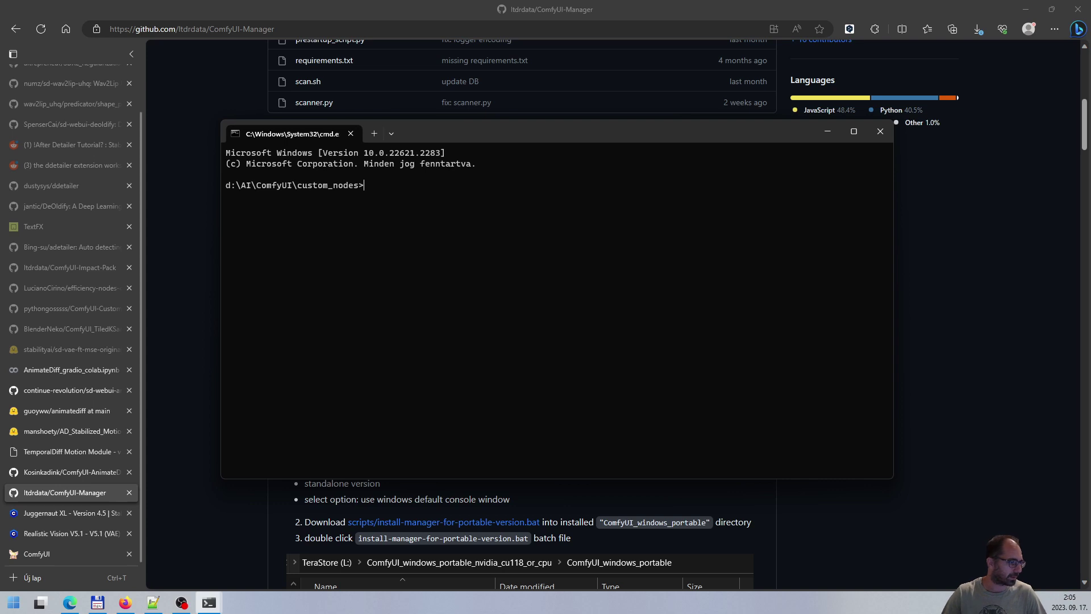
Review the method 1 installation steps in the ComfyUI-Manager README and compare them with the custom_nodes command prompt.
{"action": "left_click", "coordinate": [936, 362]}
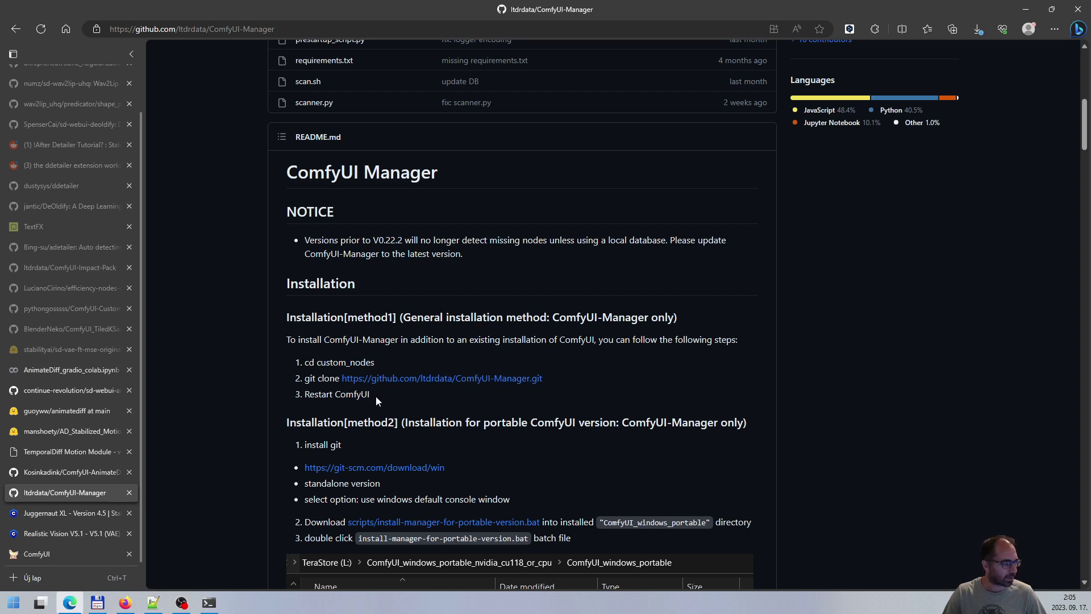
{"action": "left_click_drag", "start_coordinate": [376, 397], "coordinate": [293, 360]}
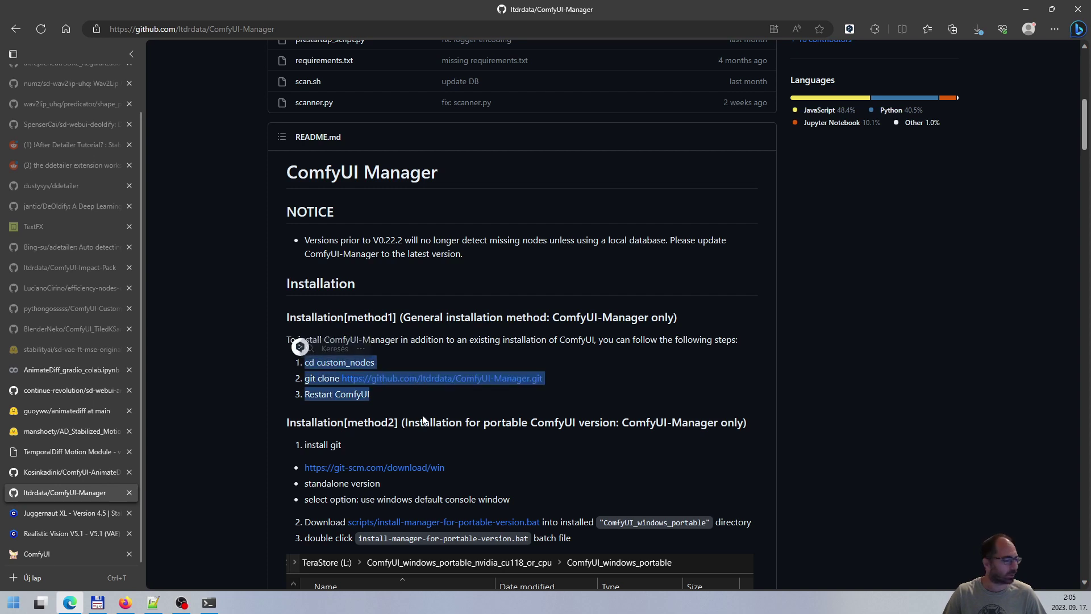
{"action": "left_click", "coordinate": [408, 402]}
{"action": "mouse_move", "coordinate": [208, 603]}
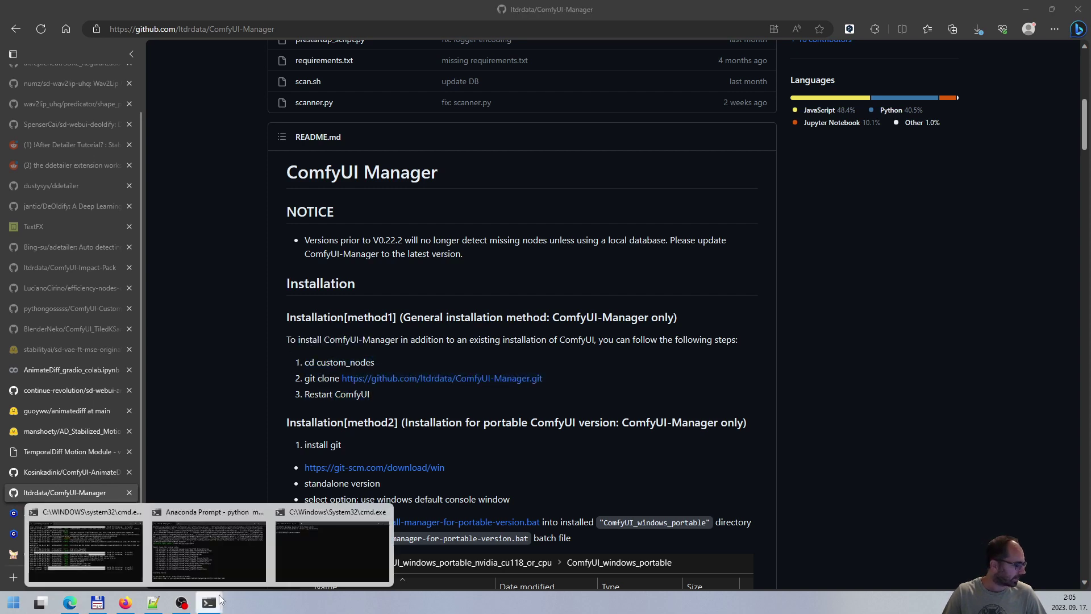
{"action": "left_click", "coordinate": [340, 551]}
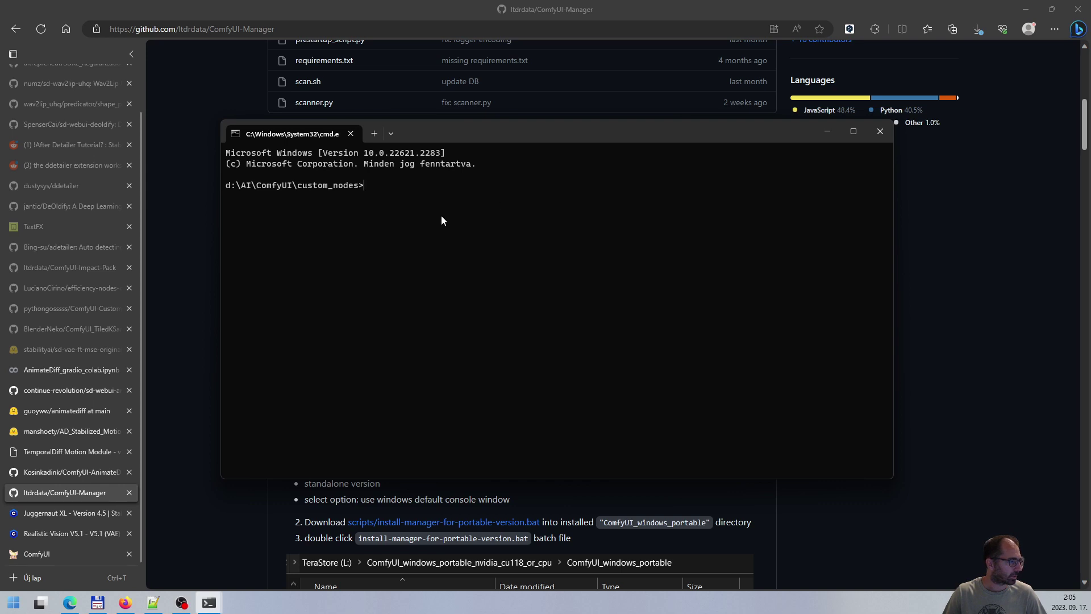
{"action": "left_click_drag", "start_coordinate": [486, 140], "coordinate": [514, 172]}
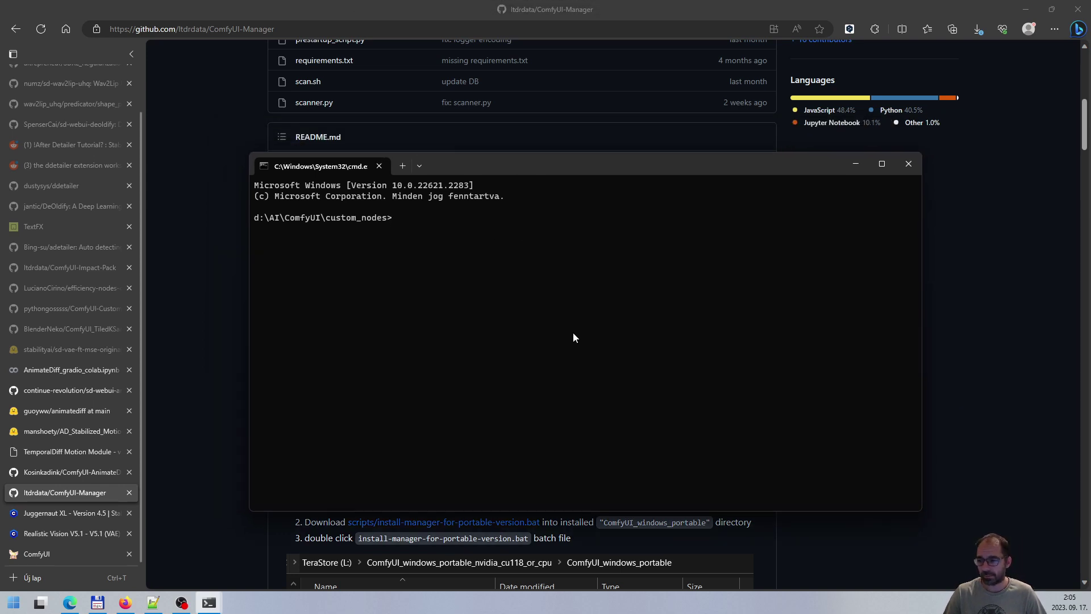
Read the installation instructions on the ComfyUI-AnimateDiff-Evolved GitHub page, including the ComfyUI-Manager method.
{"action": "left_click", "coordinate": [32, 474]}
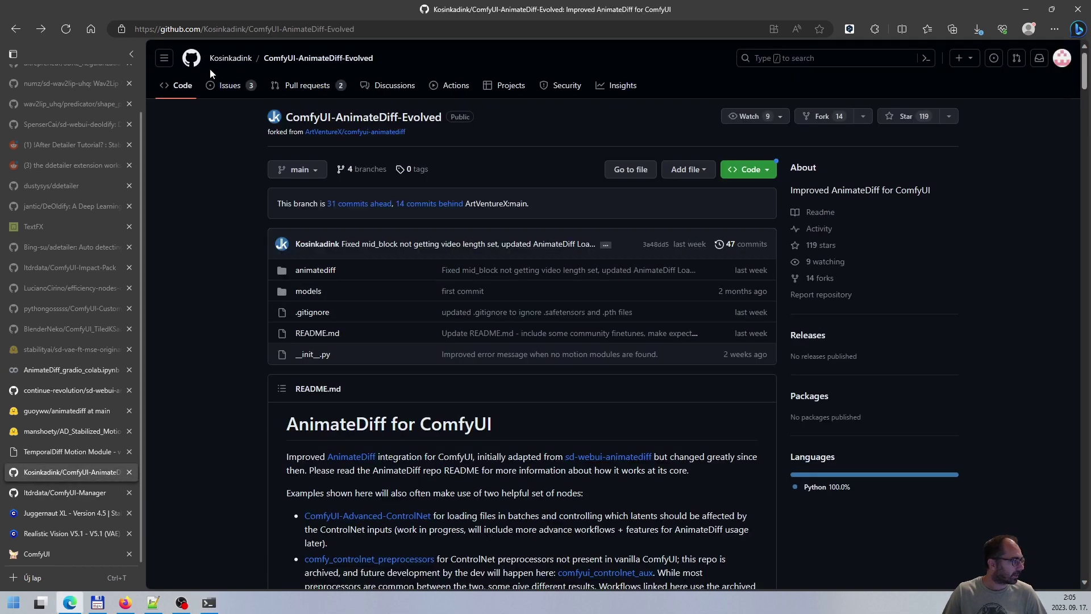
{"action": "mouse_move", "coordinate": [213, 67]}
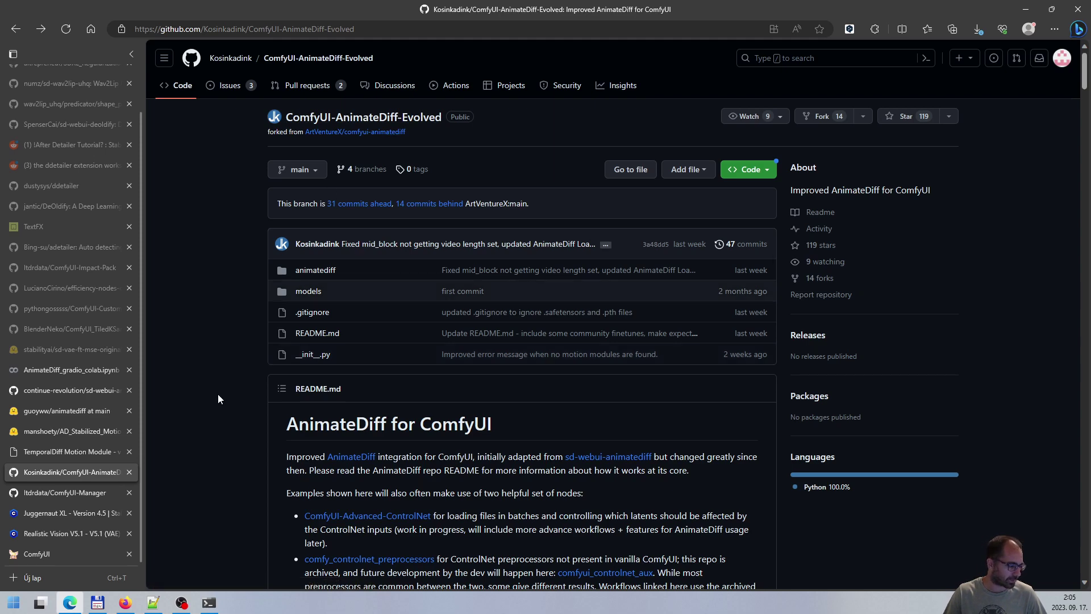
{"action": "scroll", "coordinate": [218, 398], "scroll_direction": "down", "scroll_amount": 3}
{"action": "scroll", "coordinate": [264, 375], "scroll_direction": "down", "scroll_amount": 2}
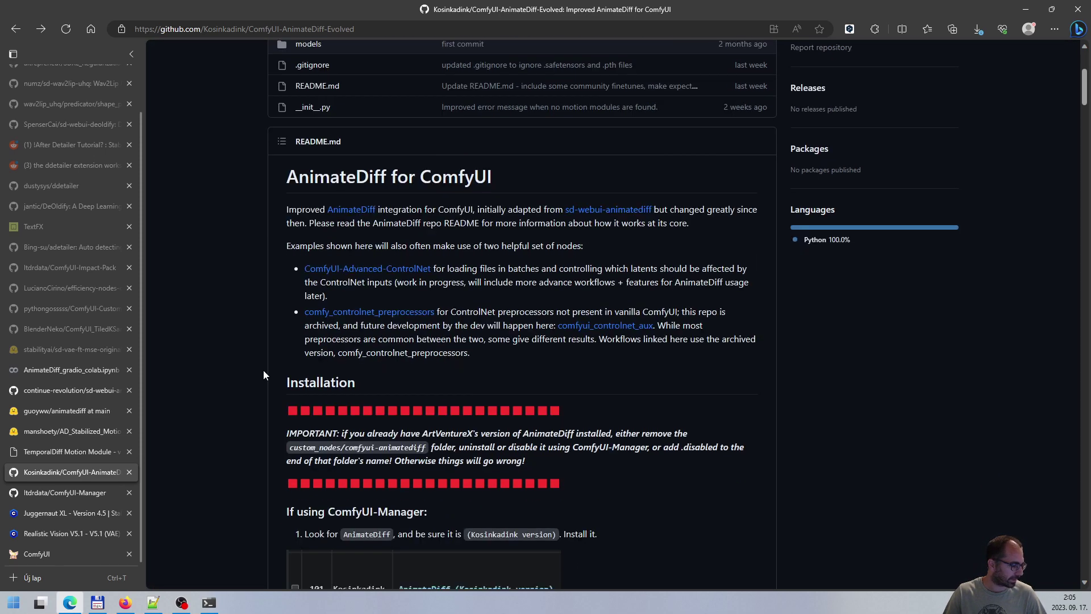
{"action": "scroll", "coordinate": [280, 353], "scroll_direction": "down", "scroll_amount": 3}
{"action": "scroll", "coordinate": [279, 353], "scroll_direction": "up", "scroll_amount": 2}
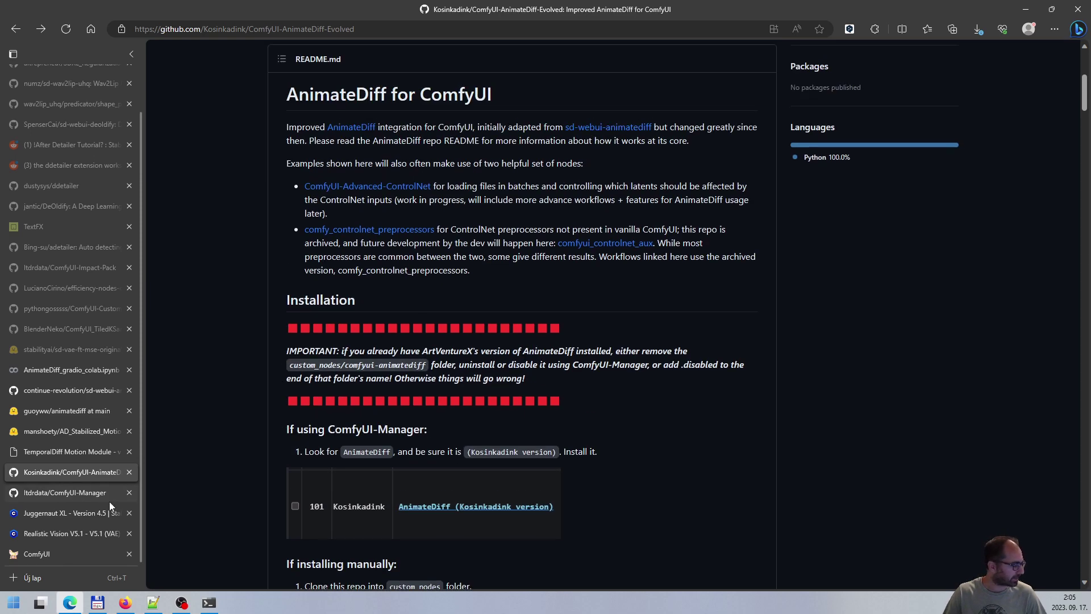
Find the custom nodes matching "animat" in ComfyUI Manager and install AnimateDiff (Kosinkadink version).
{"action": "left_click", "coordinate": [35, 560]}
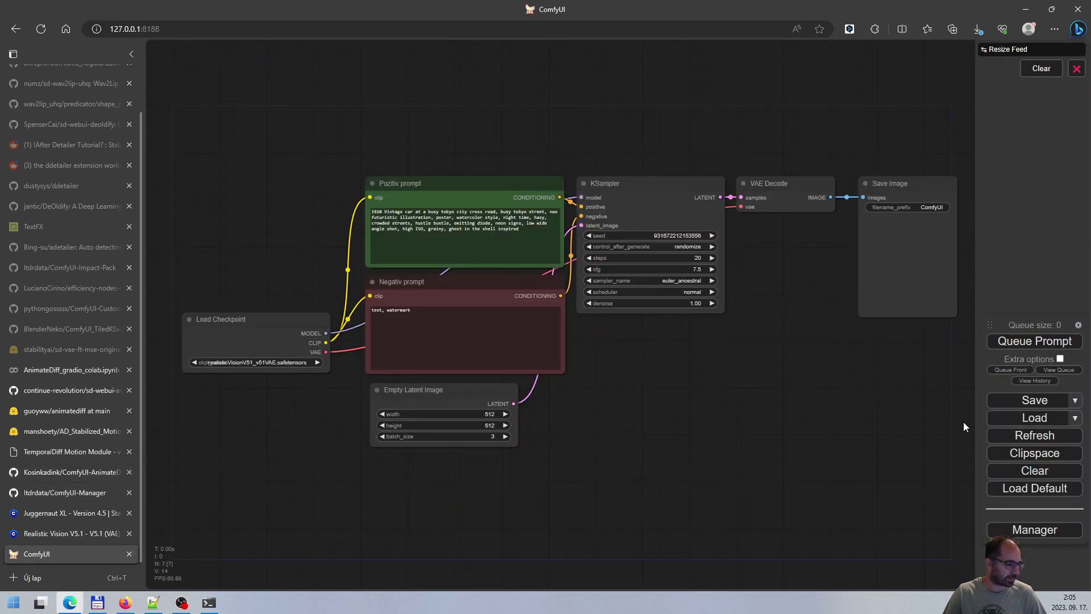
{"action": "left_click", "coordinate": [1034, 530]}
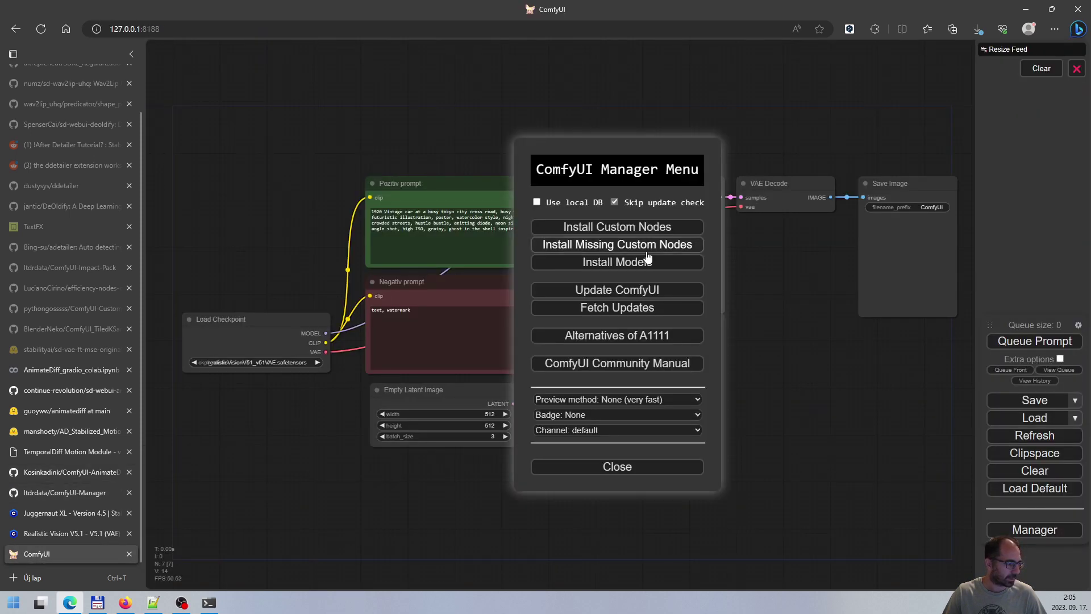
{"action": "left_click", "coordinate": [593, 227]}
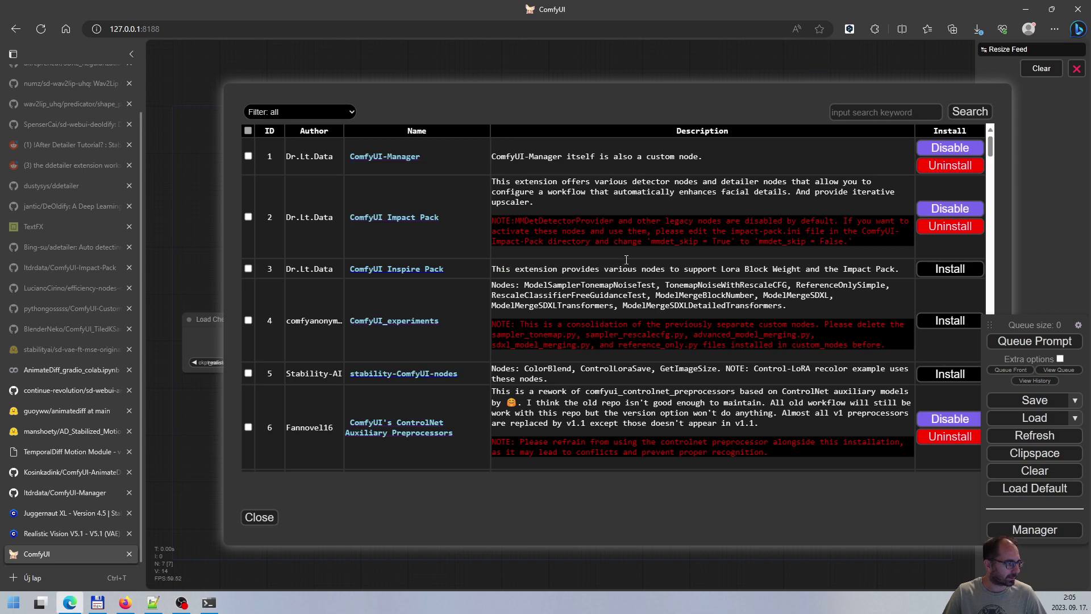
{"action": "left_click", "coordinate": [874, 109]}
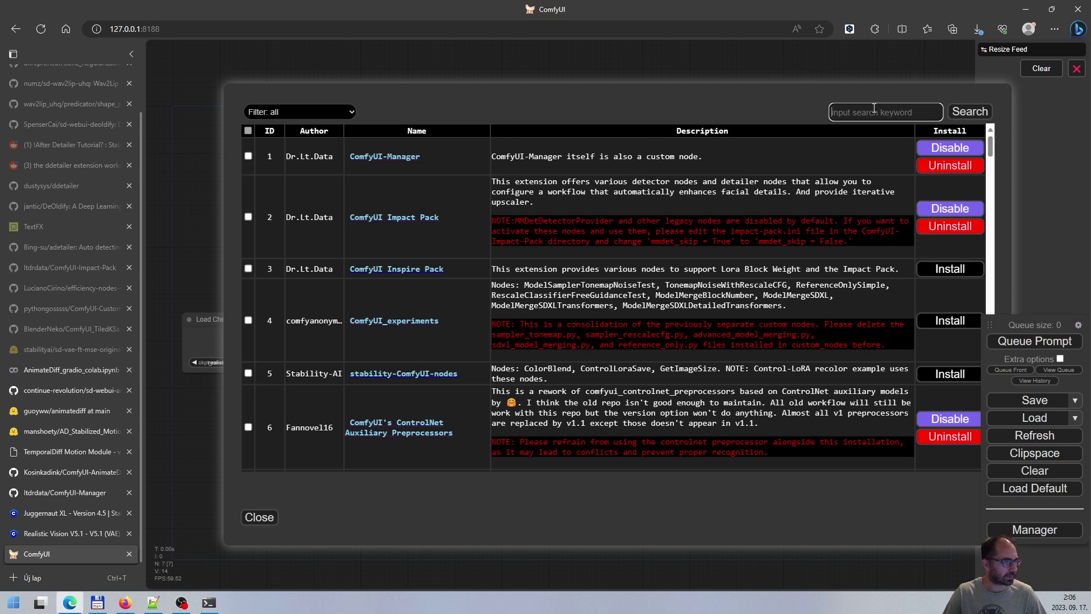
{"action": "type", "text": "ani"}
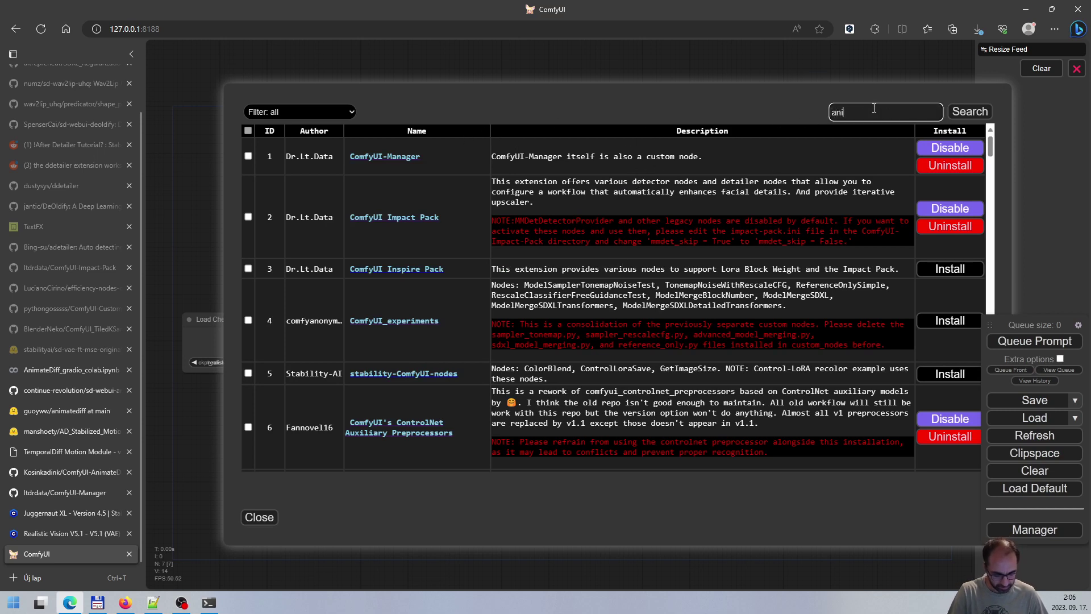
{"action": "type", "text": "ma"}
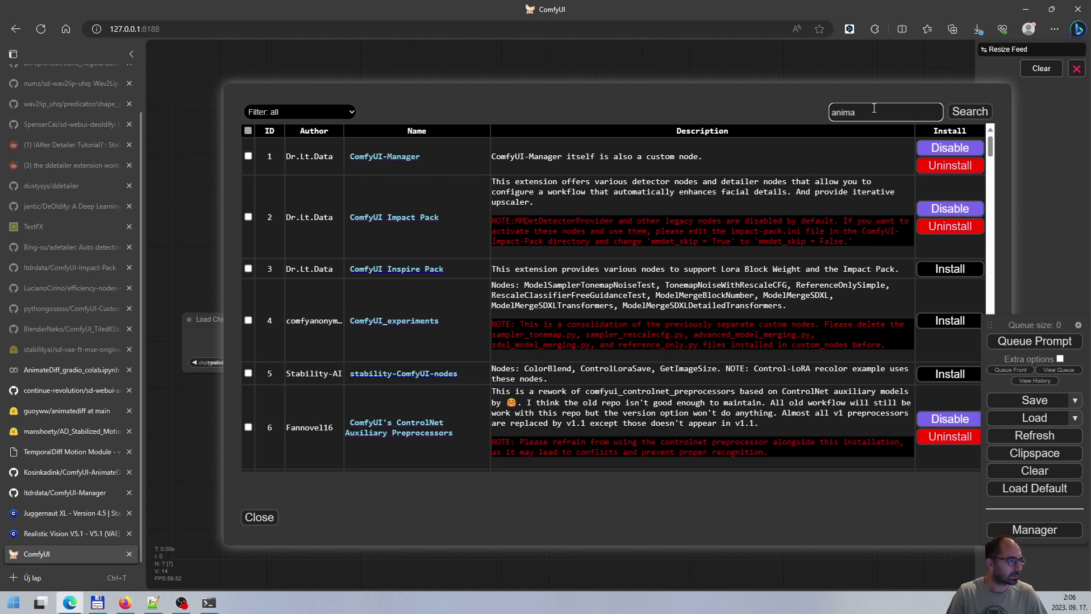
{"action": "type", "text": "t"}
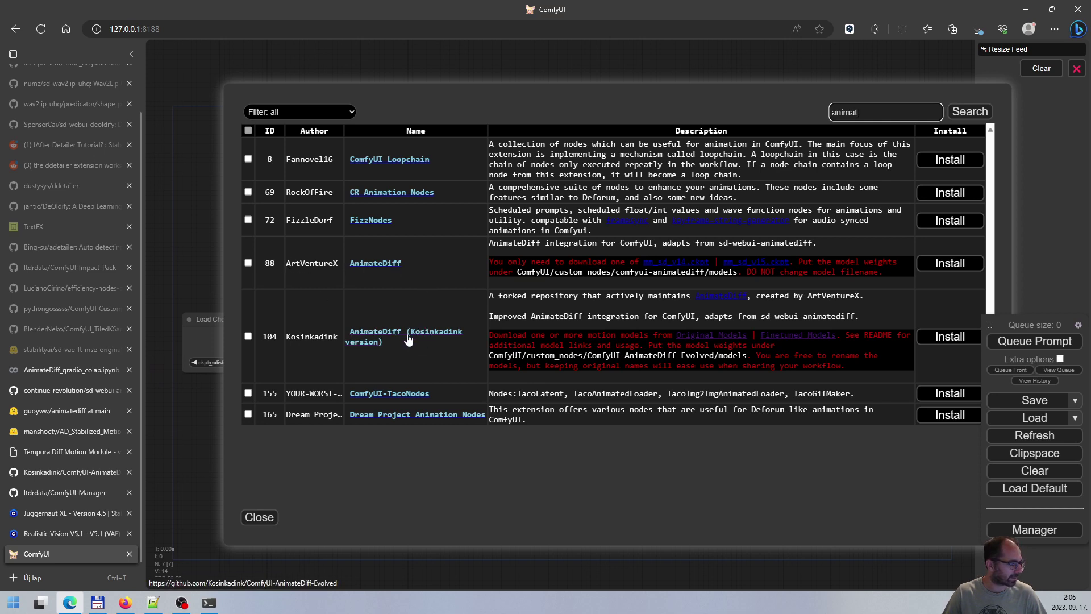
{"action": "left_click", "coordinate": [957, 339]}
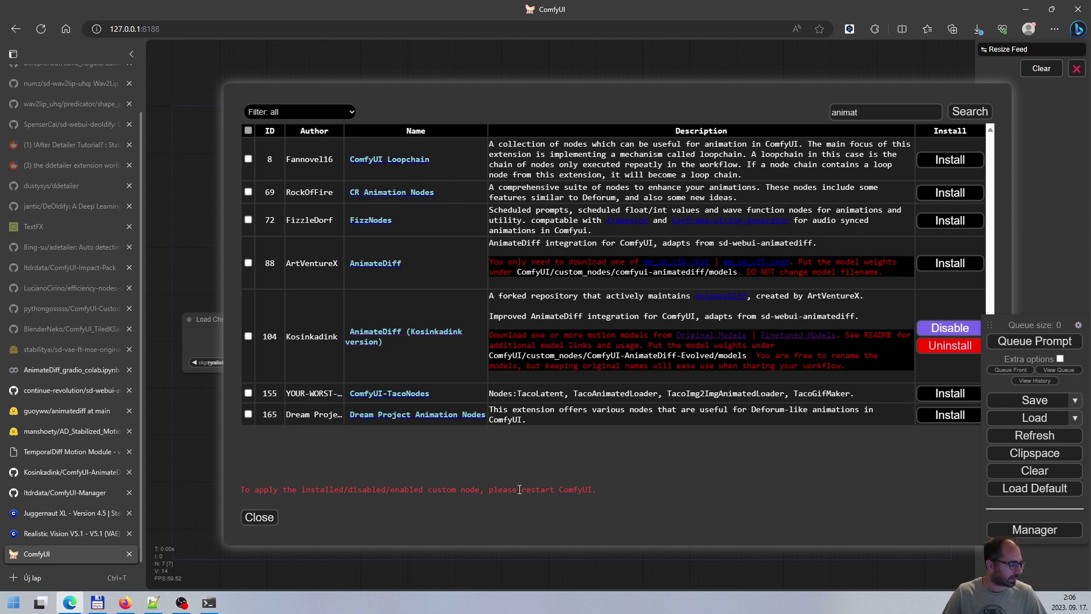
{"action": "left_click", "coordinate": [259, 517]}
Close the custom_nodes command prompt and the console window showing the Automatic1111 AnimateDiff log.
{"action": "mouse_move", "coordinate": [209, 606]}
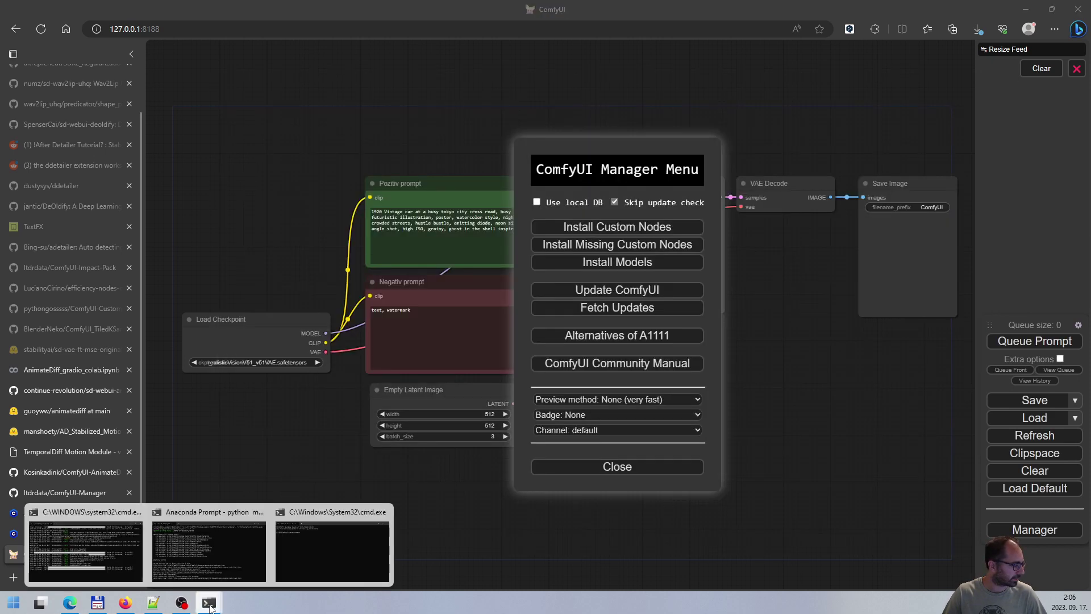
{"action": "left_click", "coordinate": [328, 553]}
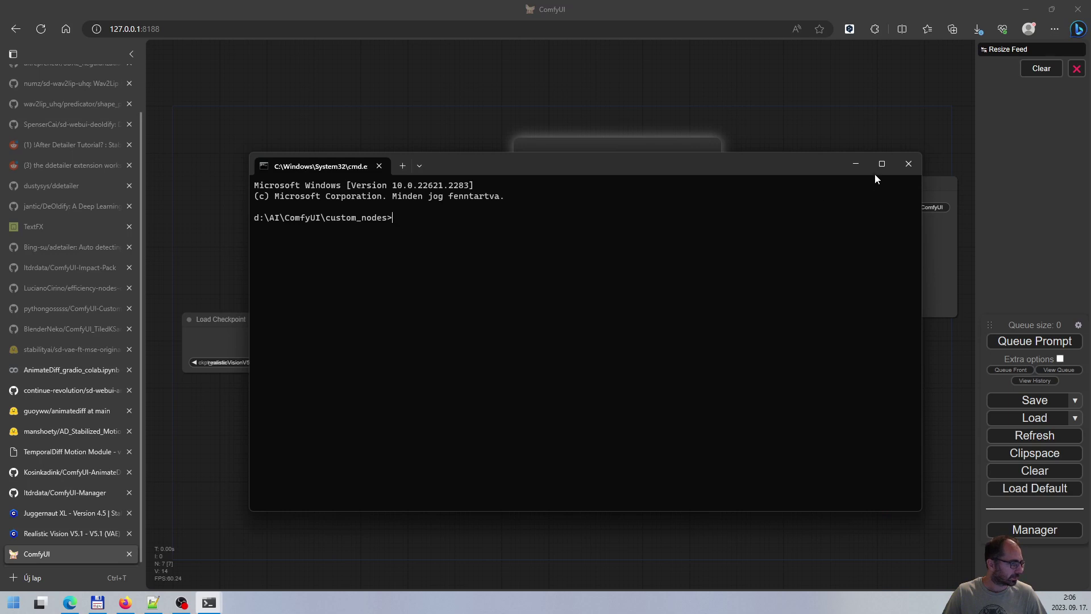
{"action": "left_click", "coordinate": [898, 165]}
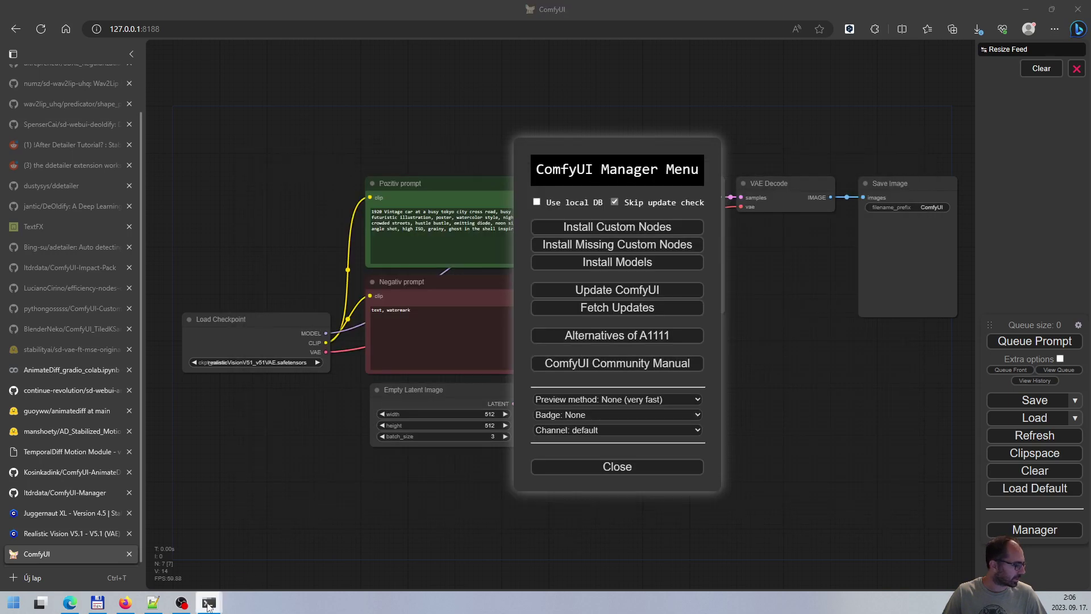
{"action": "mouse_move", "coordinate": [209, 603]}
{"action": "left_click", "coordinate": [189, 557]}
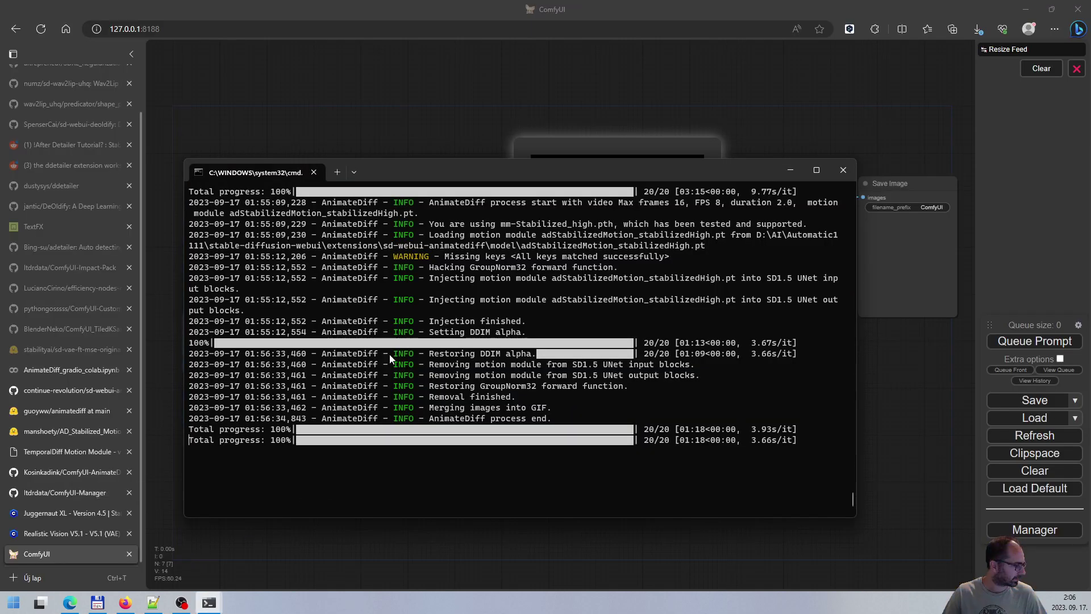
{"action": "left_click", "coordinate": [842, 173]}
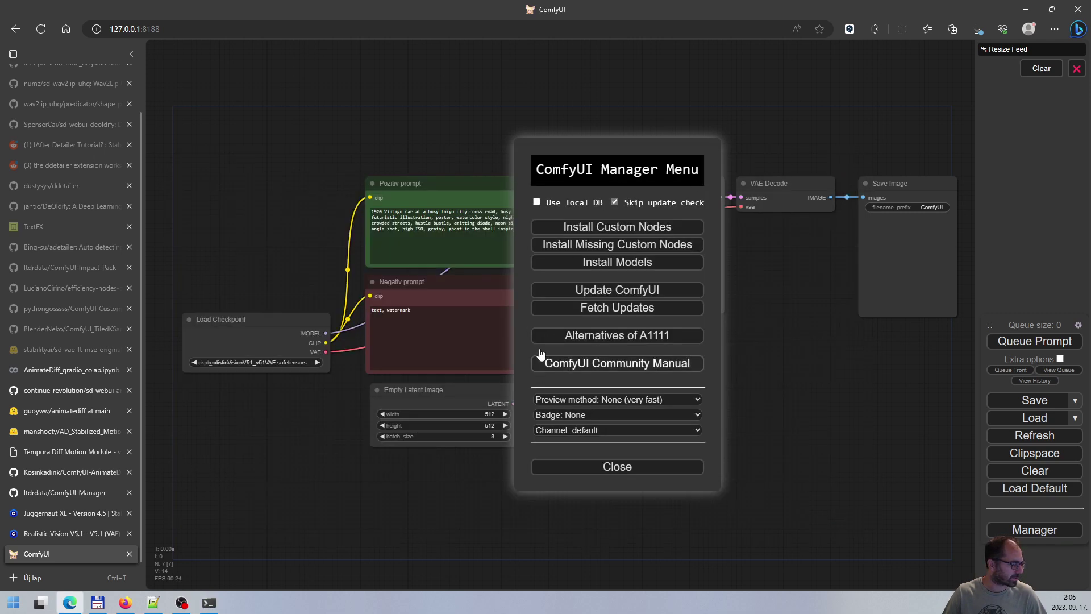
Stop the ComfyUI server in the Anaconda Prompt and start it again with python main.py.
{"action": "left_click", "coordinate": [208, 602]}
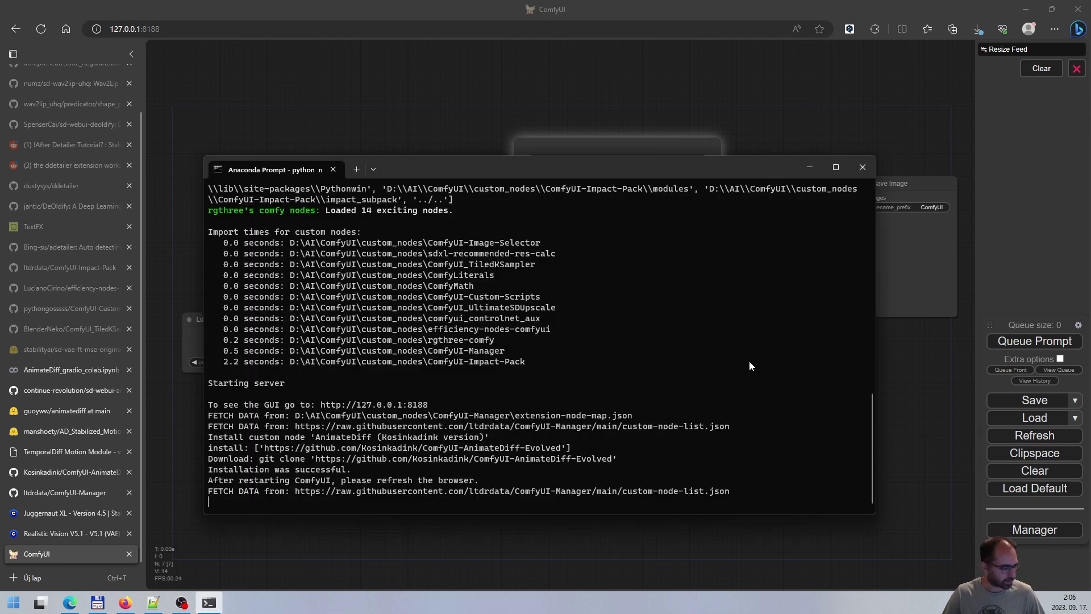
{"action": "key", "text": "ctrl+c"}
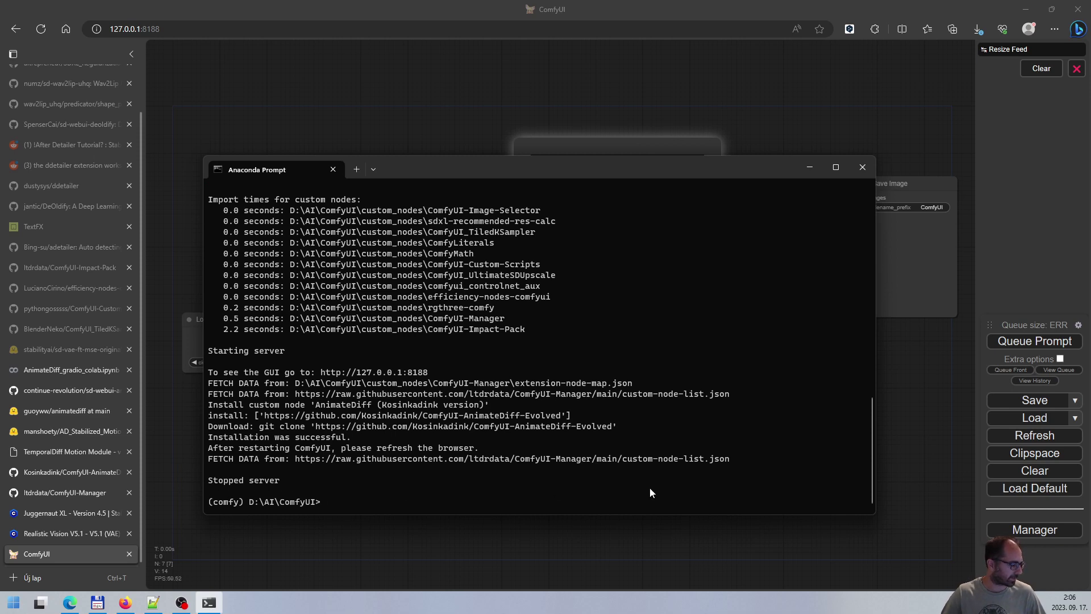
{"action": "type", "text": "python main.py"}
{"action": "key", "text": "Return"}
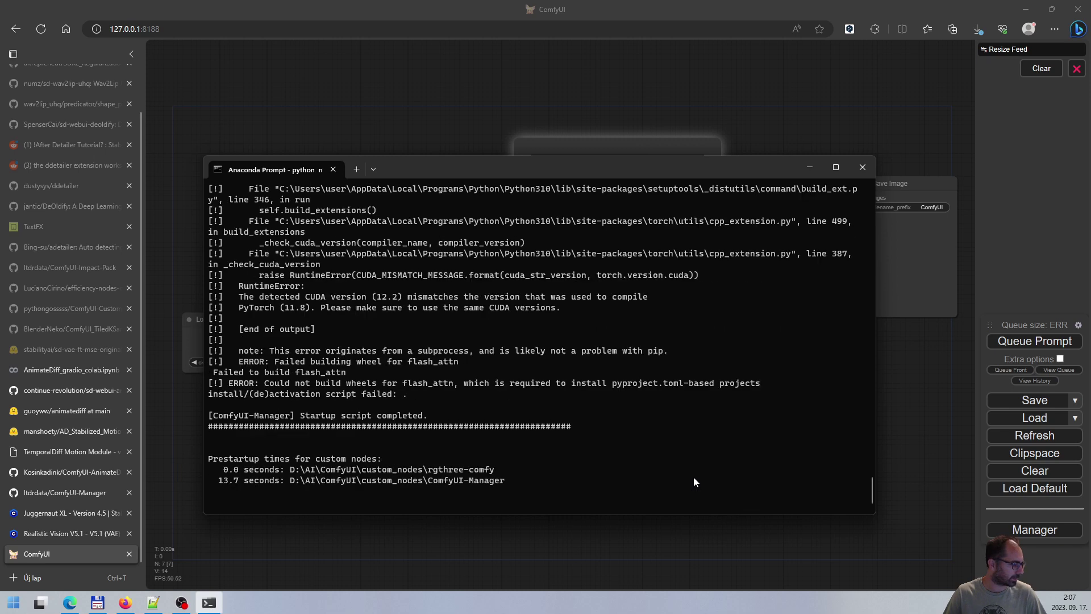
{"action": "key", "text": "ctrl+c"}
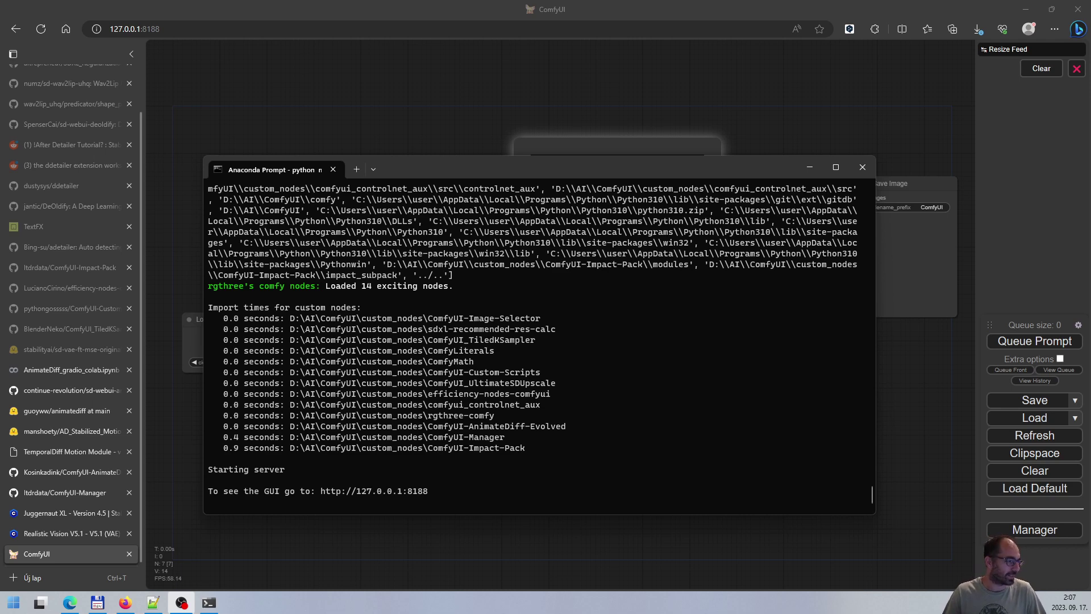
Examine the AnimateDiff entry in the server's startup log for the required motion model location.
{"action": "scroll", "coordinate": [502, 401], "scroll_direction": "up", "scroll_amount": 9}
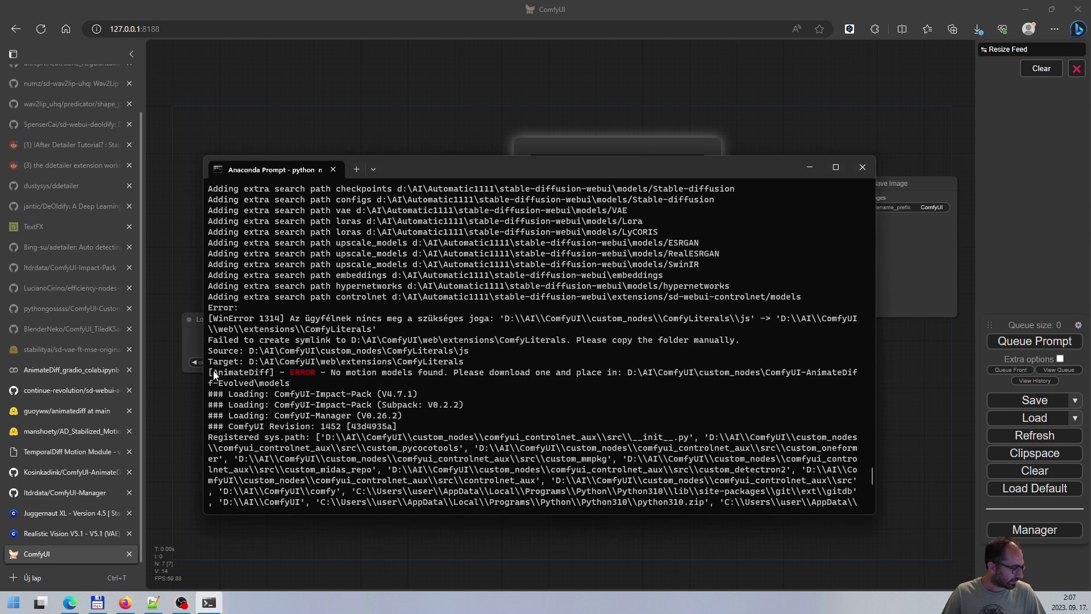
{"action": "left_click_drag", "start_coordinate": [214, 375], "coordinate": [445, 375]}
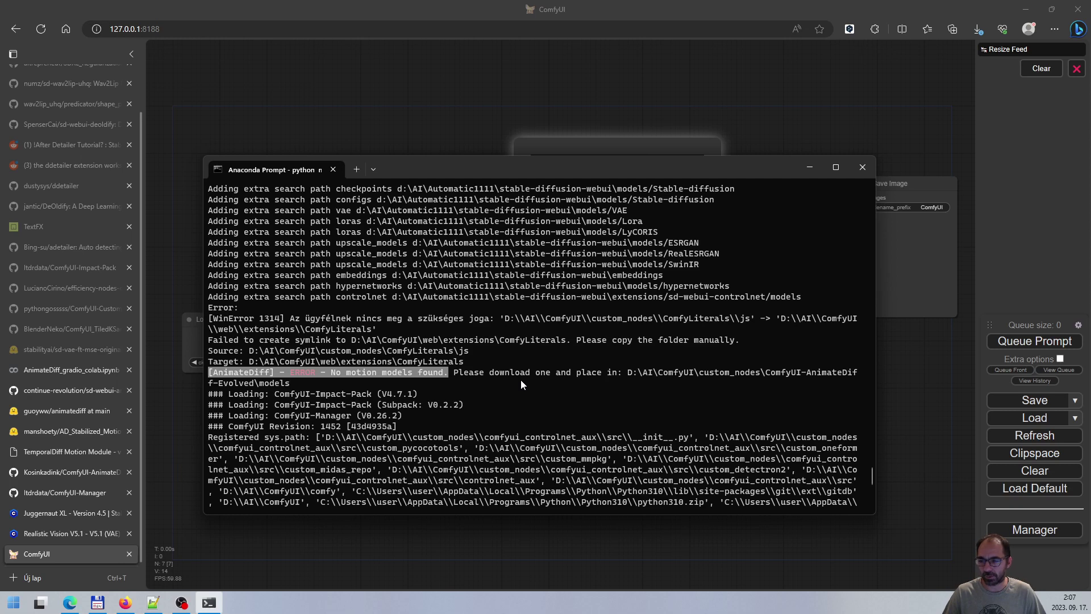
{"action": "key", "text": "ctrl+c"}
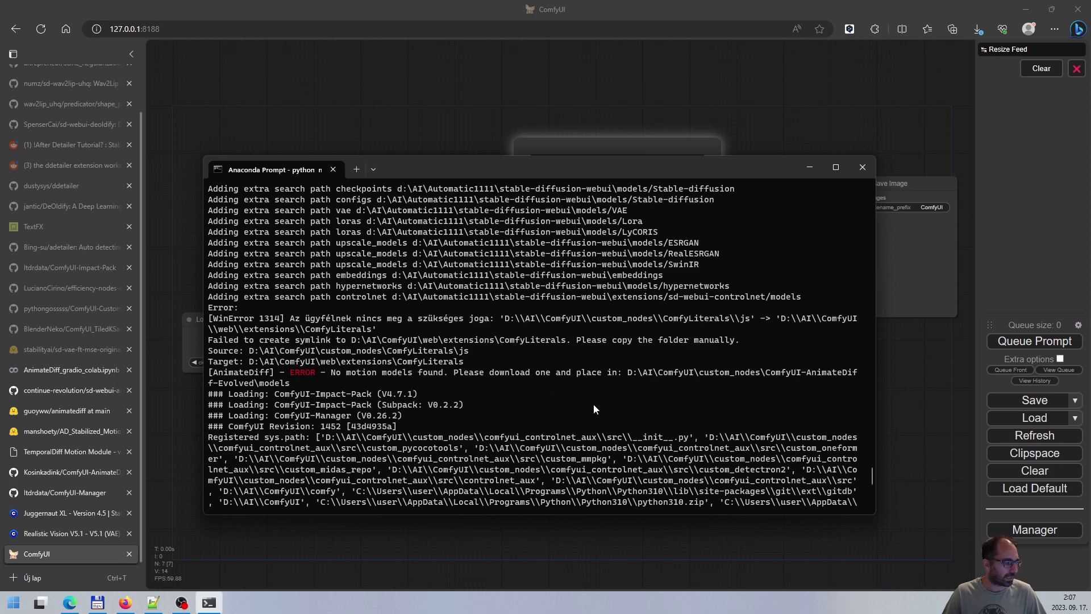
Switch to Total Commander and open the models folder inside custom_nodes\ComfyUI-AnimateDiff-Evolved.
{"action": "left_click", "coordinate": [97, 603]}
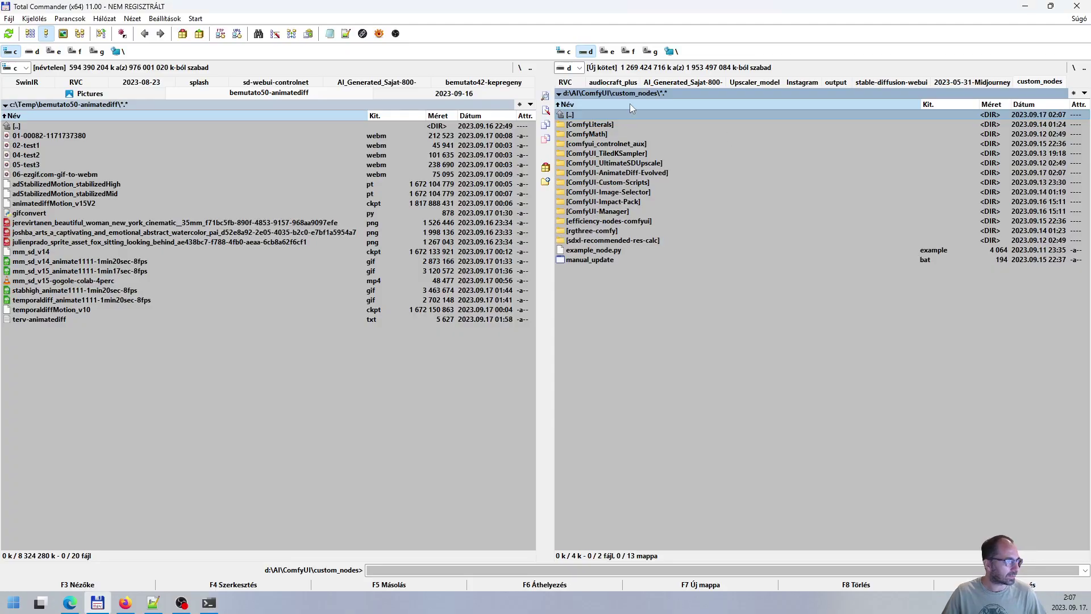
{"action": "left_click", "coordinate": [630, 136]}
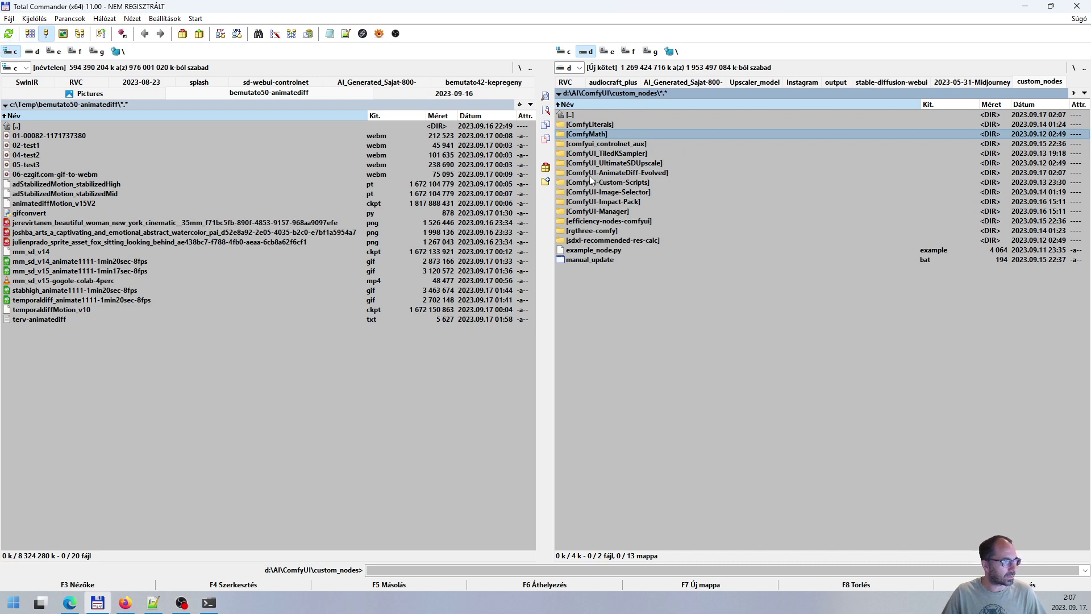
{"action": "left_click", "coordinate": [619, 176]}
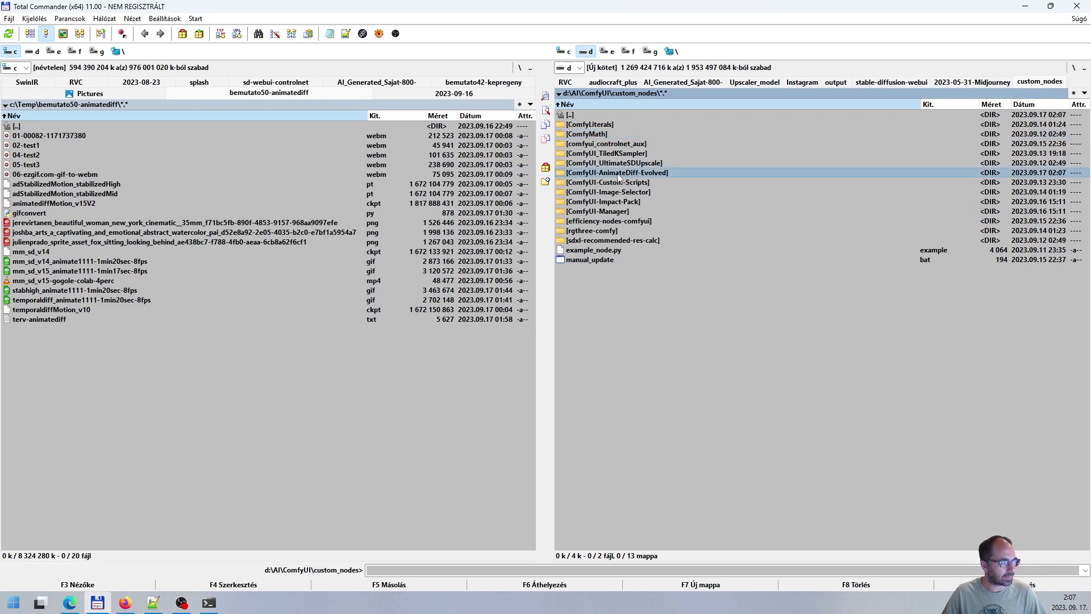
{"action": "double_click", "coordinate": [618, 174]}
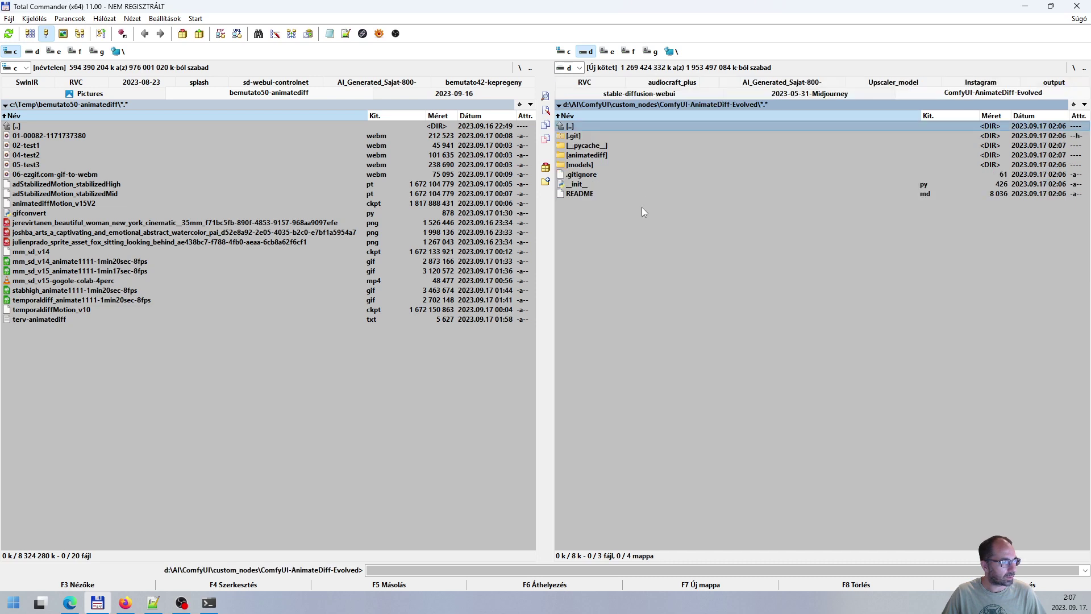
{"action": "double_click", "coordinate": [604, 165]}
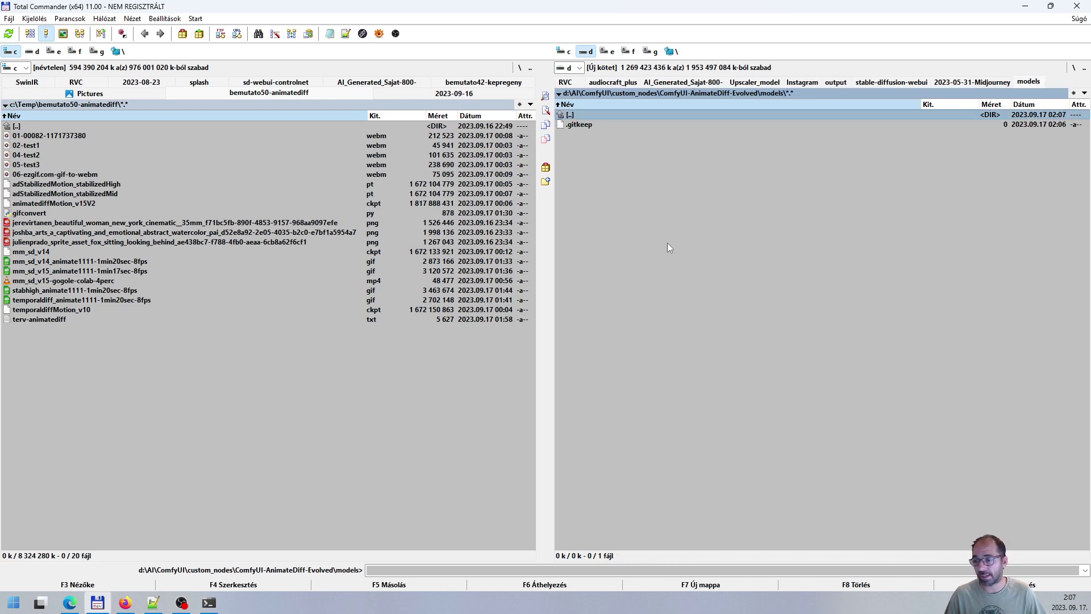
Copy adStabilizedMotion_stabilizedHigh, adStabilizedMotion_stabilizedMid, animatediffMotion_v15V2, mm_sd_v14 and temporaldiffMotion_v10 from bemutato50-animatediff into the AnimateDiff-Evolved models folder.
{"action": "key", "text": "Tab"}
{"action": "key", "text": "Home"}
{"action": "key", "text": "Down"}
{"action": "key", "text": "Down"}
{"action": "key", "text": "Down"}
{"action": "key", "text": "Down"}
{"action": "key", "text": "Down"}
{"action": "key", "text": "Down"}
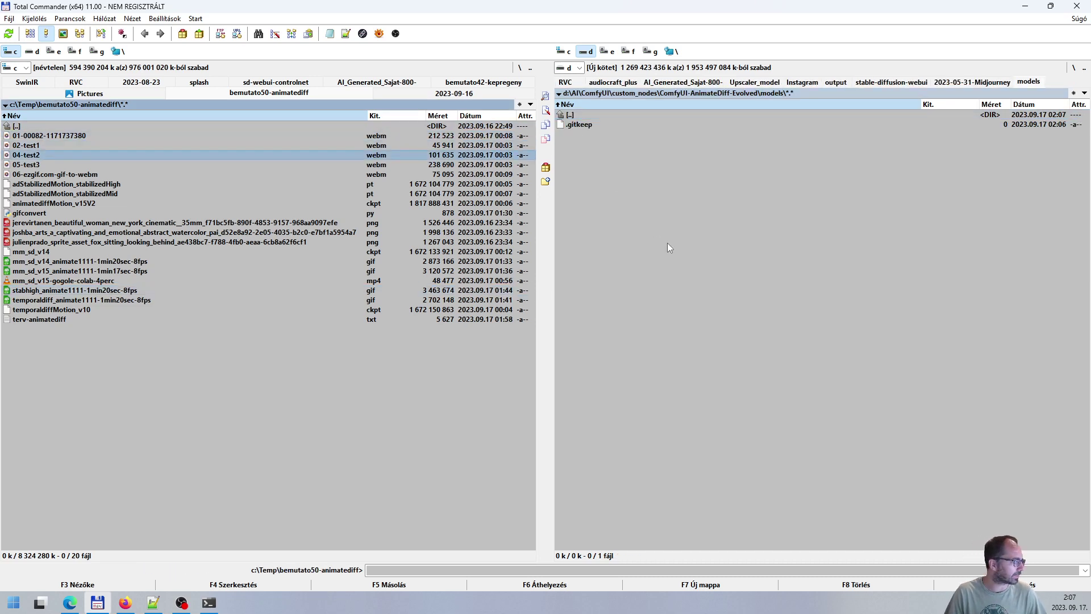
{"action": "key", "text": "Insert"}
{"action": "key", "text": "Insert"}
{"action": "key", "text": "Insert"}
{"action": "key", "text": "Down"}
{"action": "key", "text": "Down"}
{"action": "key", "text": "Down"}
{"action": "key", "text": "Down"}
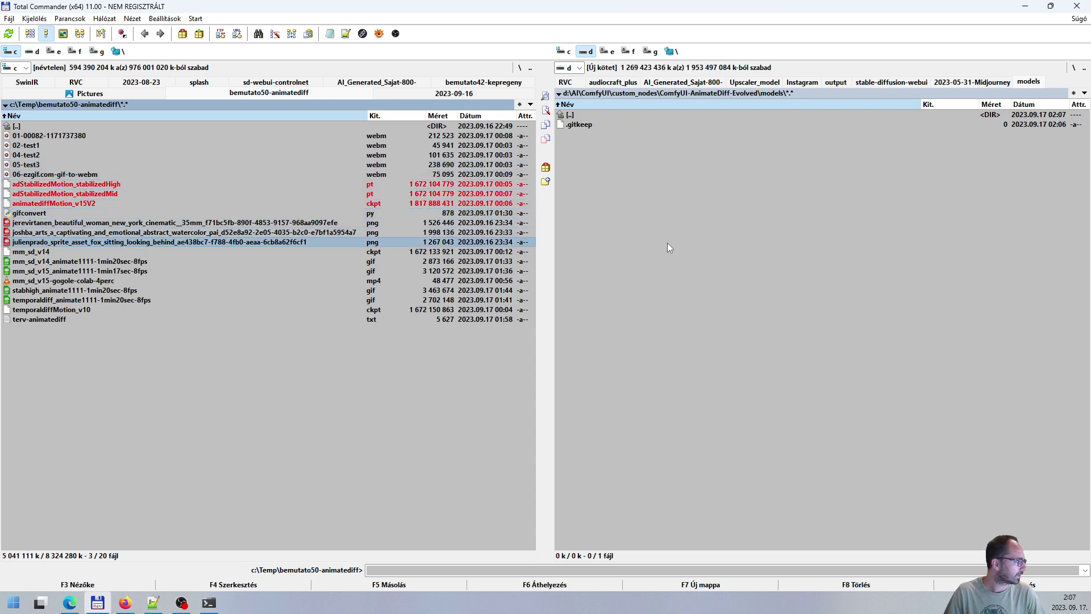
{"action": "key", "text": "Insert"}
{"action": "key", "text": "Down"}
{"action": "key", "text": "Down"}
{"action": "key", "text": "Down"}
{"action": "key", "text": "Down"}
{"action": "key", "text": "Down"}
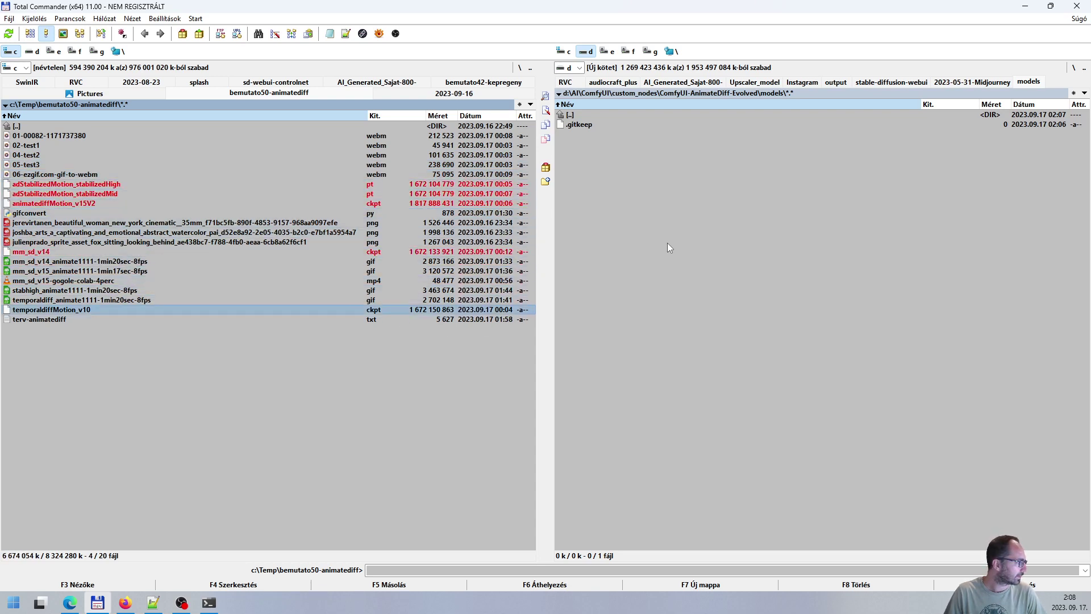
{"action": "key", "text": "Insert"}
{"action": "key", "text": "Up"}
{"action": "key", "text": "Up"}
{"action": "key", "text": "Up"}
{"action": "key", "text": "Up"}
{"action": "key", "text": "Up"}
{"action": "key", "text": "Up"}
{"action": "key", "text": "Up"}
{"action": "key", "text": "Up"}
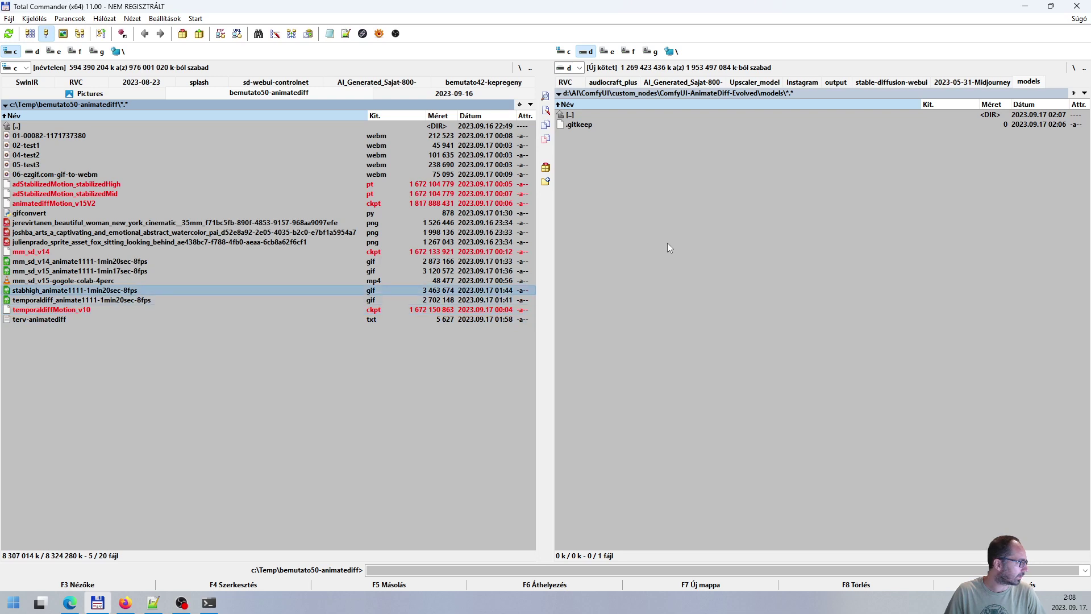
{"action": "key", "text": "Up"}
{"action": "key", "text": "Up"}
{"action": "key", "text": "Up"}
{"action": "key", "text": "Up"}
{"action": "key", "text": "Up"}
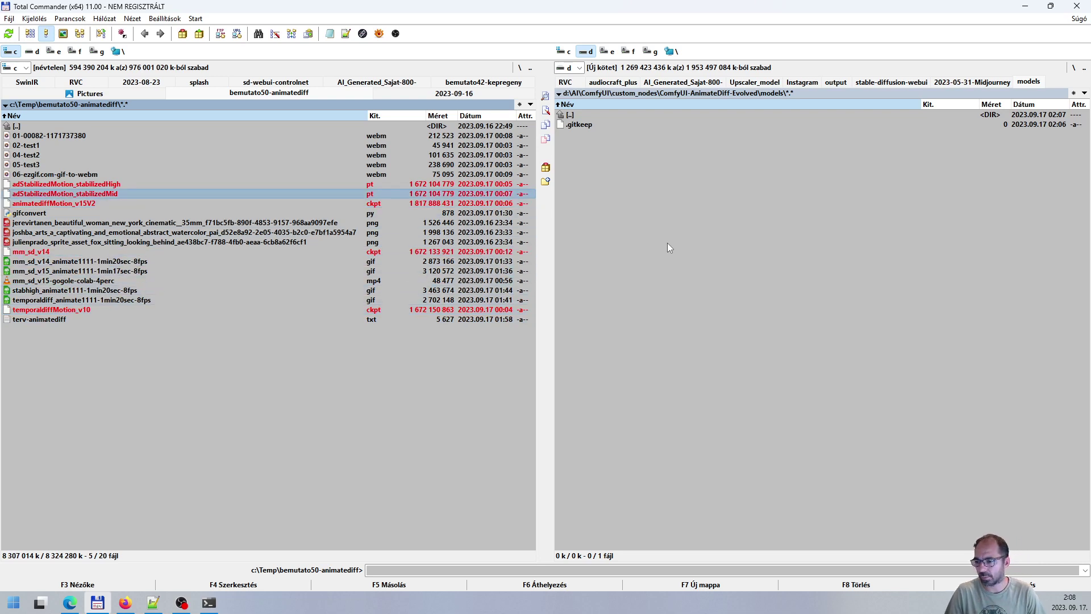
{"action": "key", "text": "F5"}
{"action": "key", "text": "Return"}
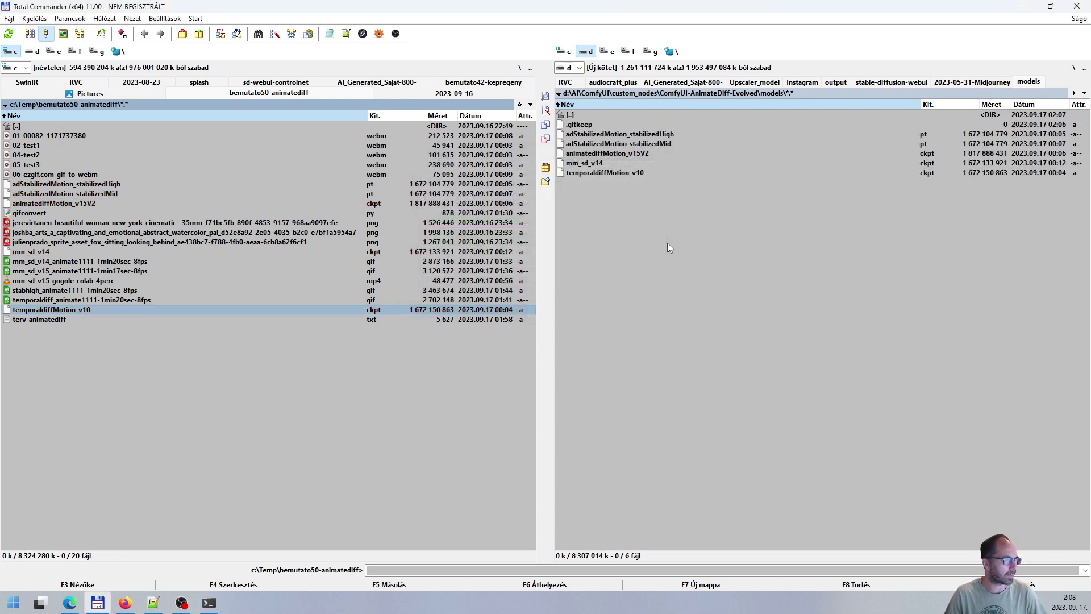
{"action": "key", "text": "Tab"}
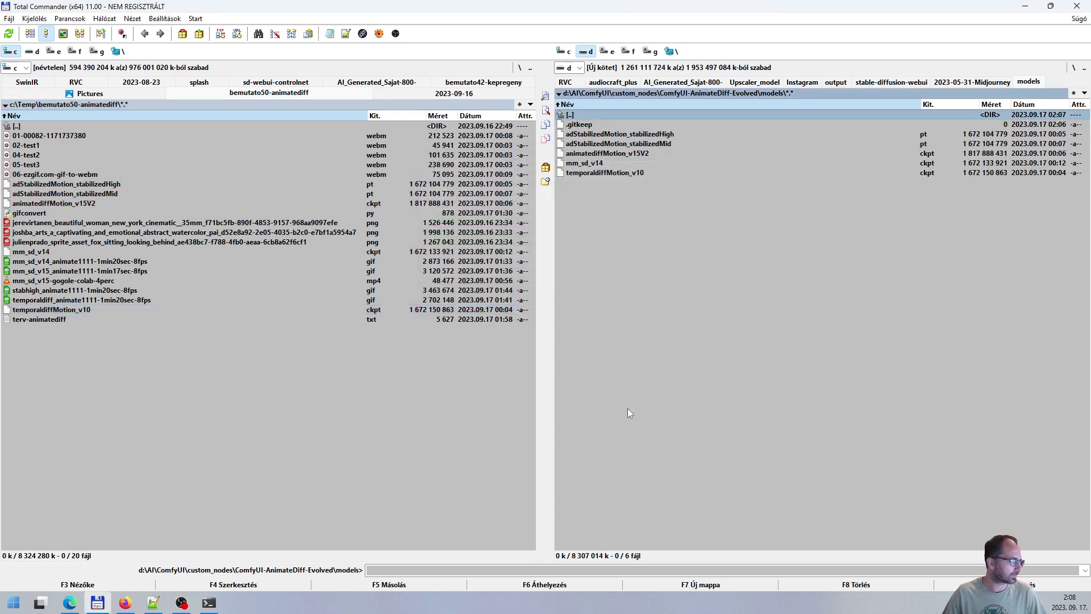
Return to the Anaconda Prompt and restart the ComfyUI server with python main.py to load the copied motion models.
{"action": "left_click", "coordinate": [210, 607]}
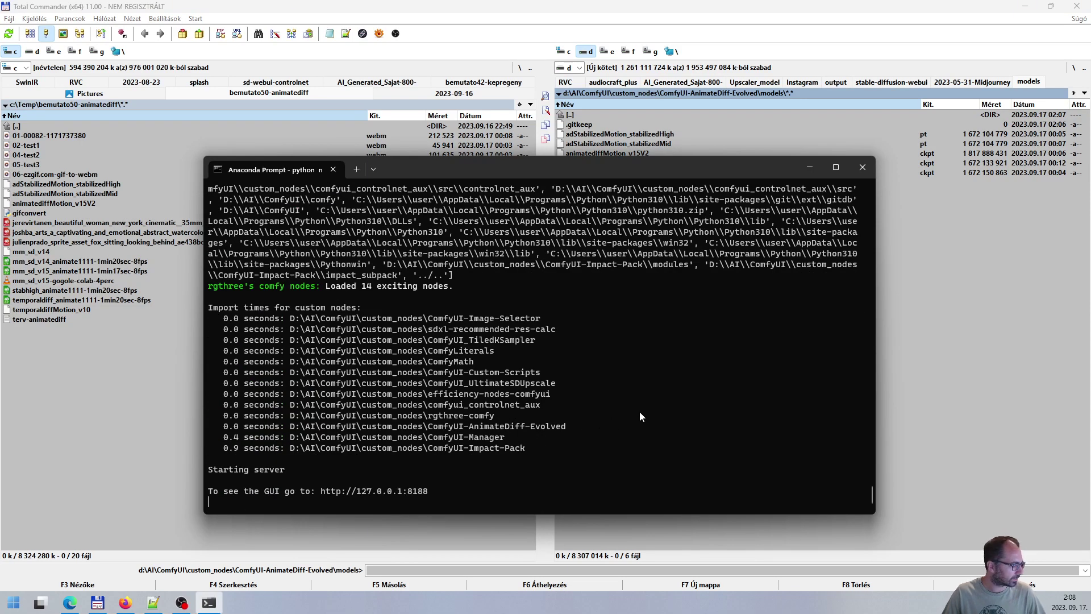
{"action": "key", "text": "ctrl+c"}
{"action": "key", "text": "Up"}
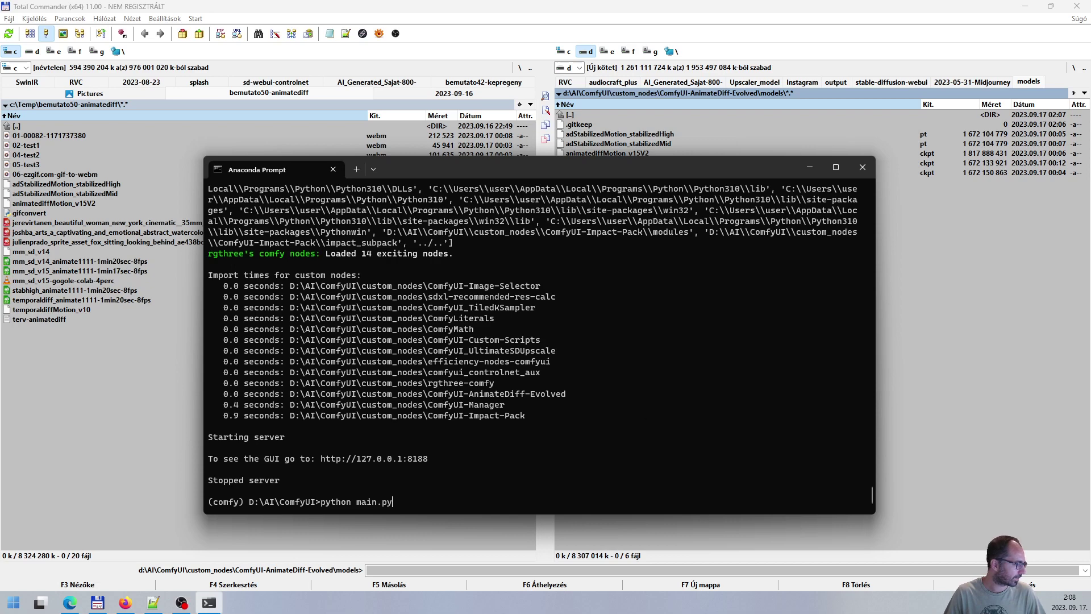
{"action": "key", "text": "Return"}
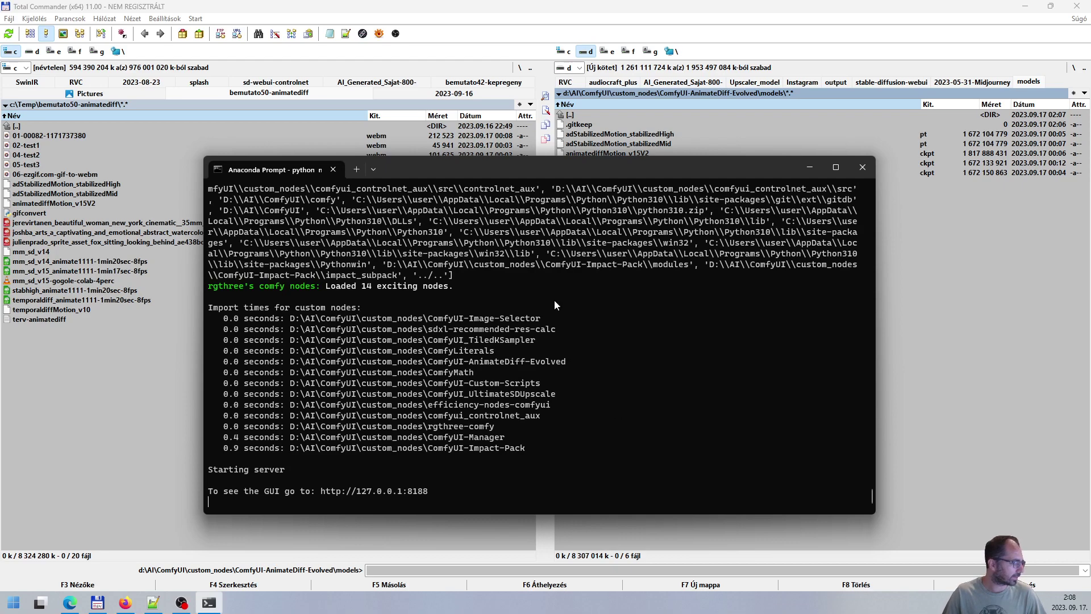
Review the restarted server's startup log, return to ComfyUI in the browser and close the Manager menu.
{"action": "scroll", "coordinate": [563, 367], "scroll_direction": "up", "scroll_amount": 10}
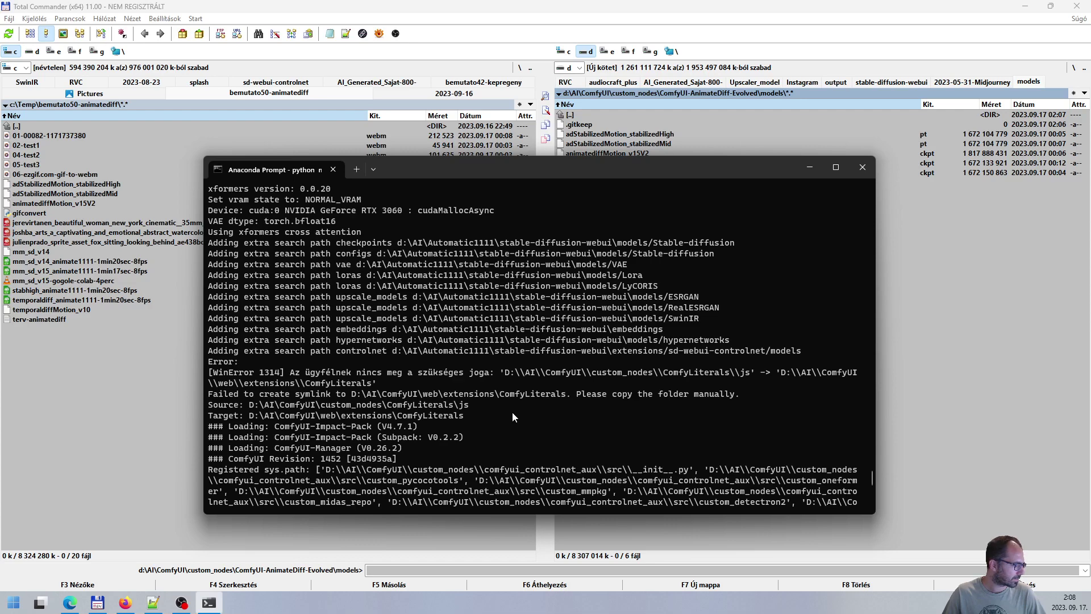
{"action": "scroll", "coordinate": [493, 419], "scroll_direction": "down", "scroll_amount": 10}
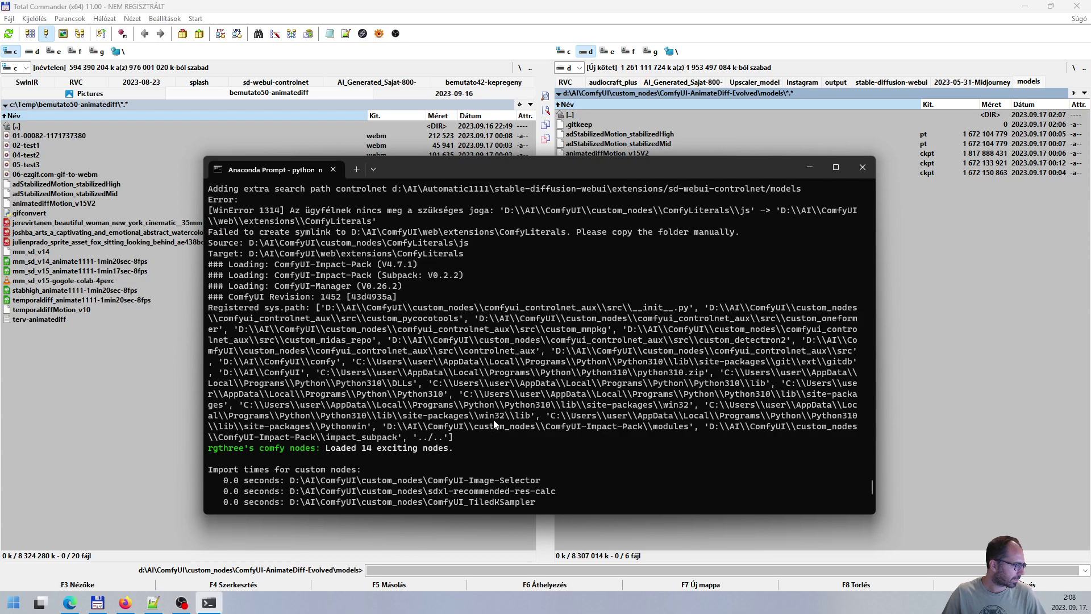
{"action": "left_click", "coordinate": [70, 603]}
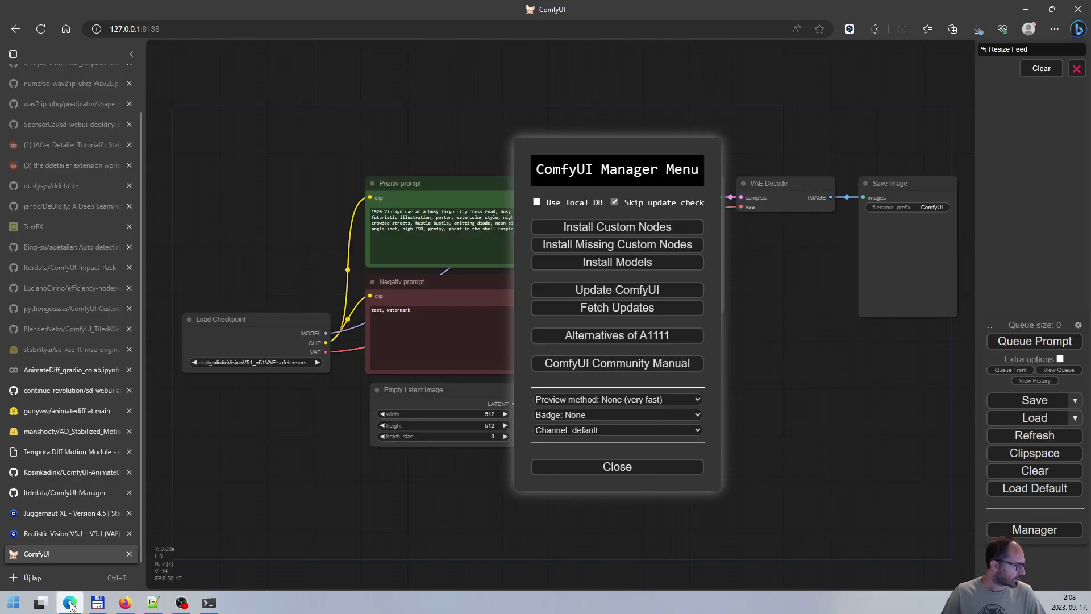
{"action": "left_click", "coordinate": [644, 474]}
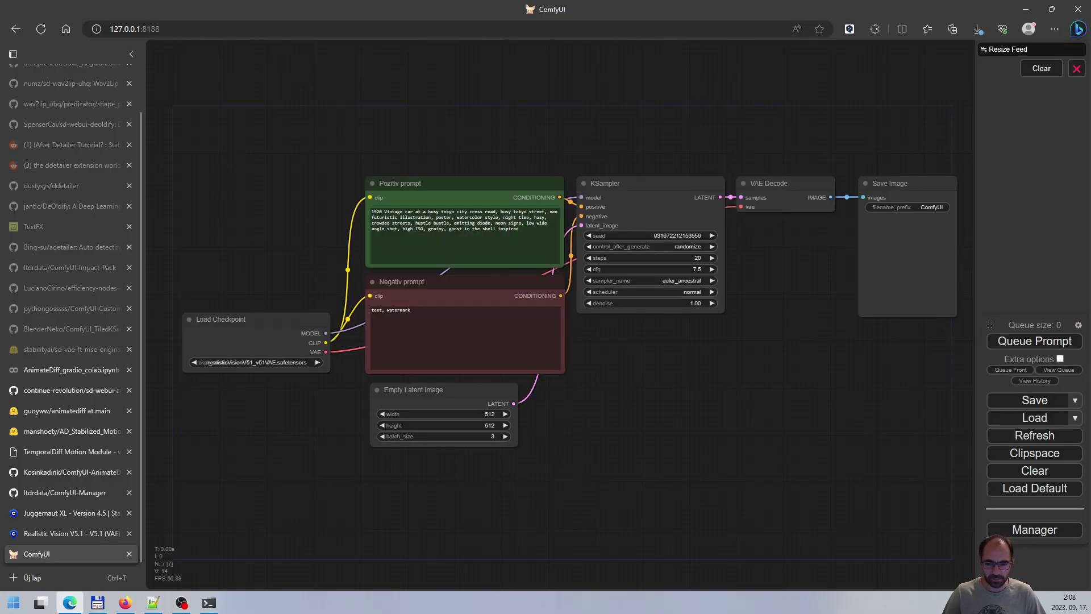
Examine the txt2img sample workflow and its image-saving options on the ComfyUI-AnimateDiff-Evolved GitHub page.
{"action": "left_click", "coordinate": [71, 472]}
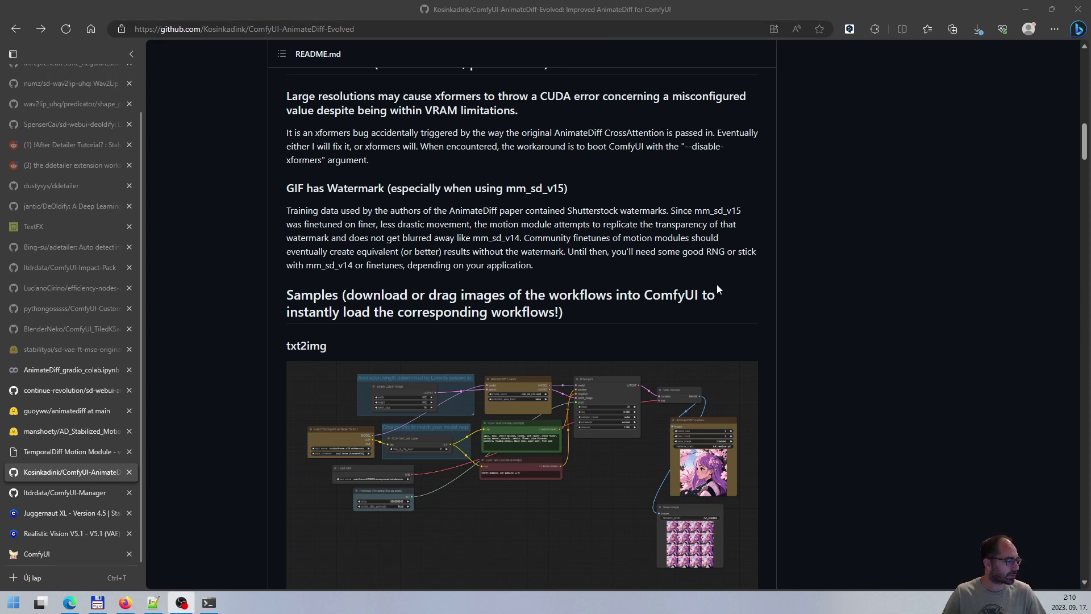
{"action": "scroll", "coordinate": [578, 312], "scroll_direction": "up", "scroll_amount": 8}
{"action": "scroll", "coordinate": [519, 302], "scroll_direction": "down", "scroll_amount": 10}
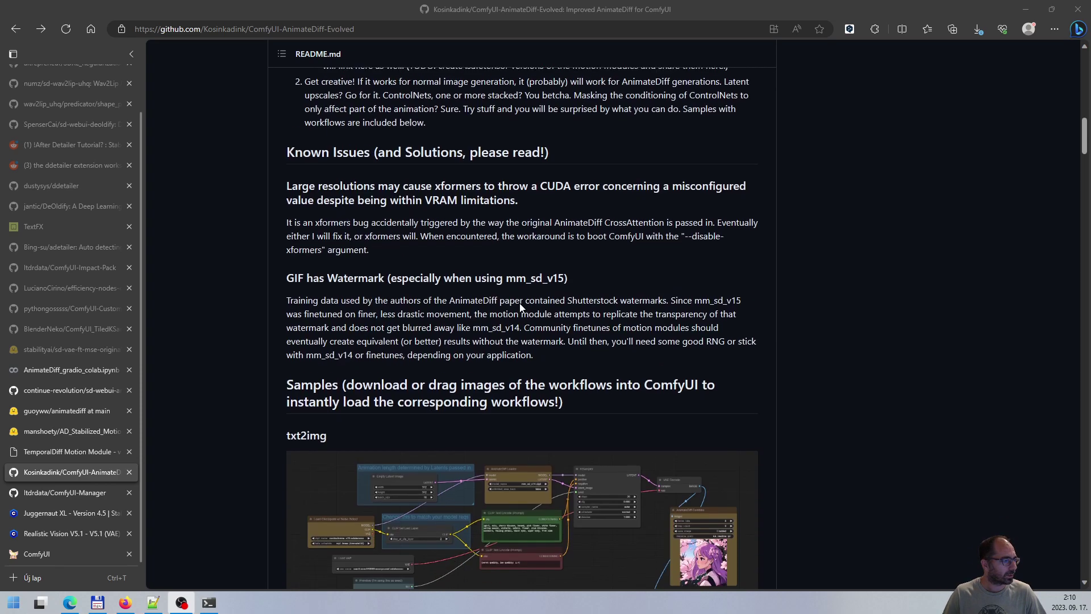
{"action": "scroll", "coordinate": [543, 326], "scroll_direction": "up", "scroll_amount": 1}
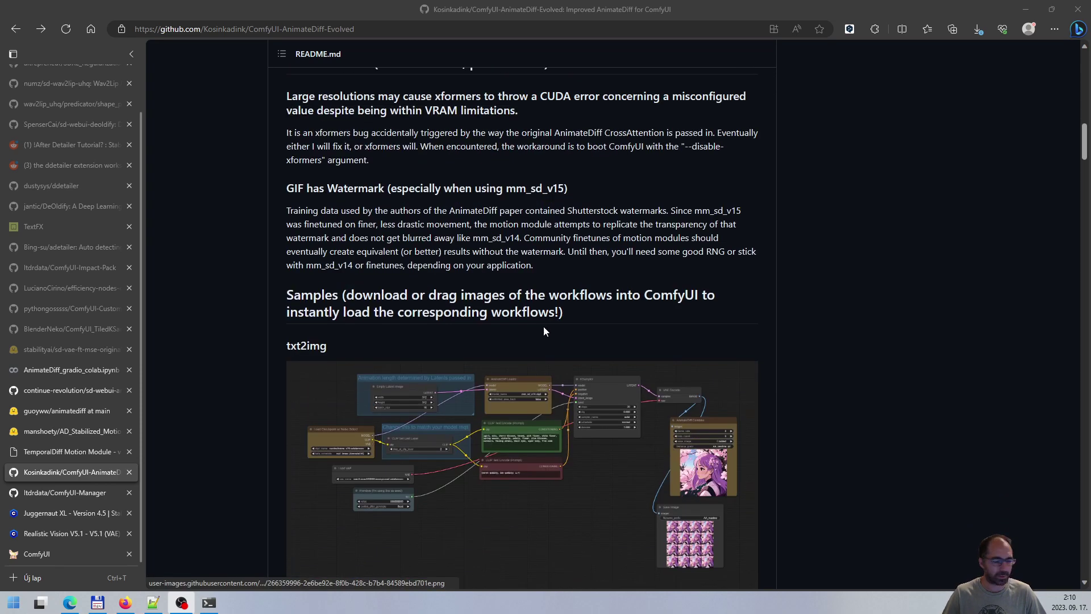
{"action": "scroll", "coordinate": [543, 326], "scroll_direction": "down", "scroll_amount": 4}
{"action": "scroll", "coordinate": [543, 332], "scroll_direction": "up", "scroll_amount": 1}
{"action": "scroll", "coordinate": [543, 332], "scroll_direction": "down", "scroll_amount": 1}
{"action": "scroll", "coordinate": [511, 335], "scroll_direction": "up", "scroll_amount": 1}
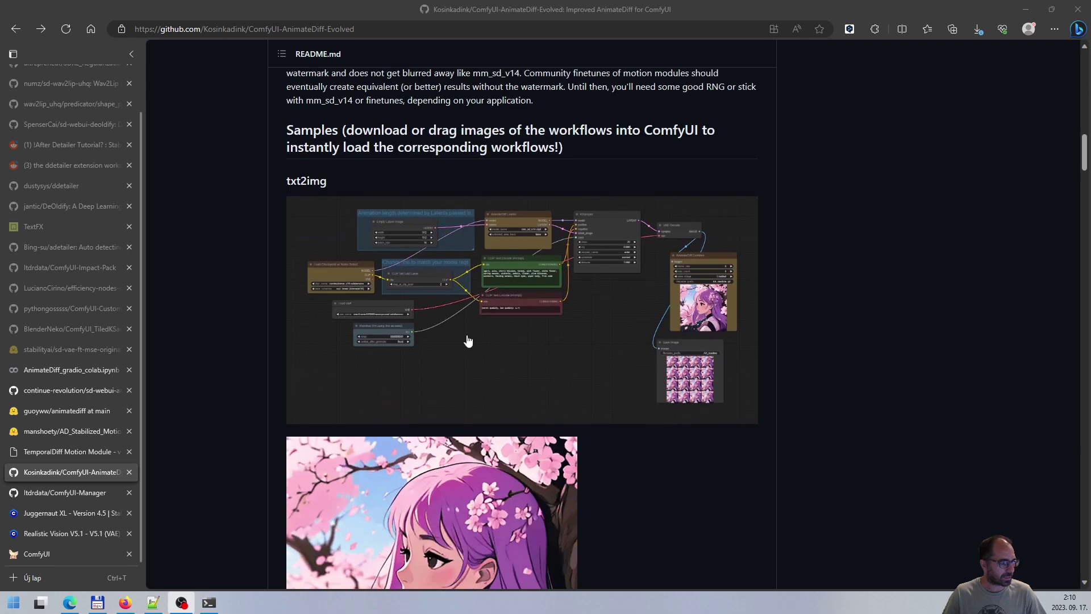
{"action": "right_click", "coordinate": [534, 289]}
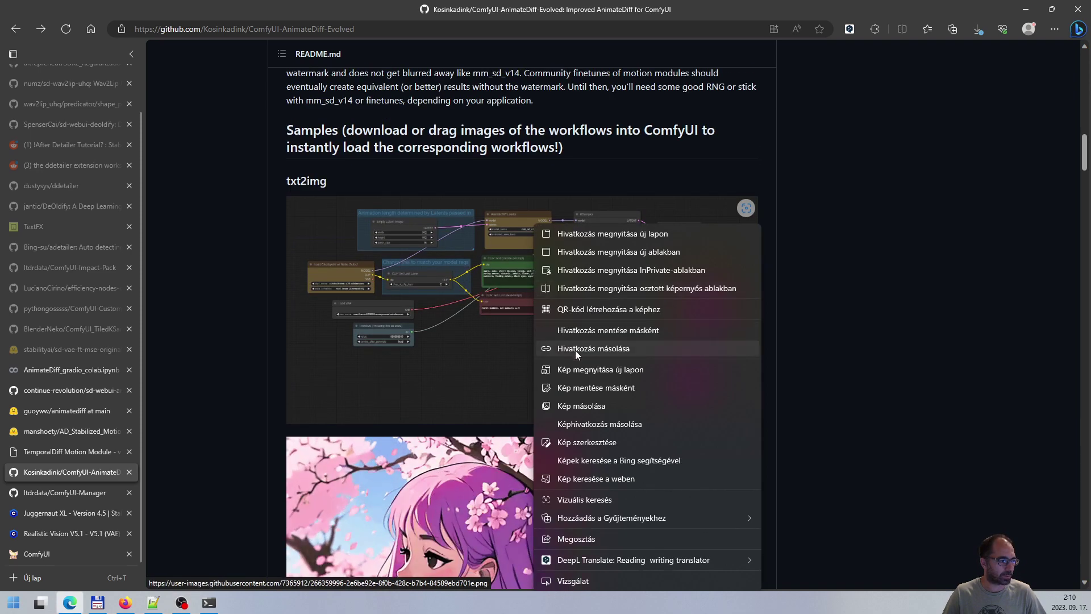
{"action": "left_click", "coordinate": [892, 325]}
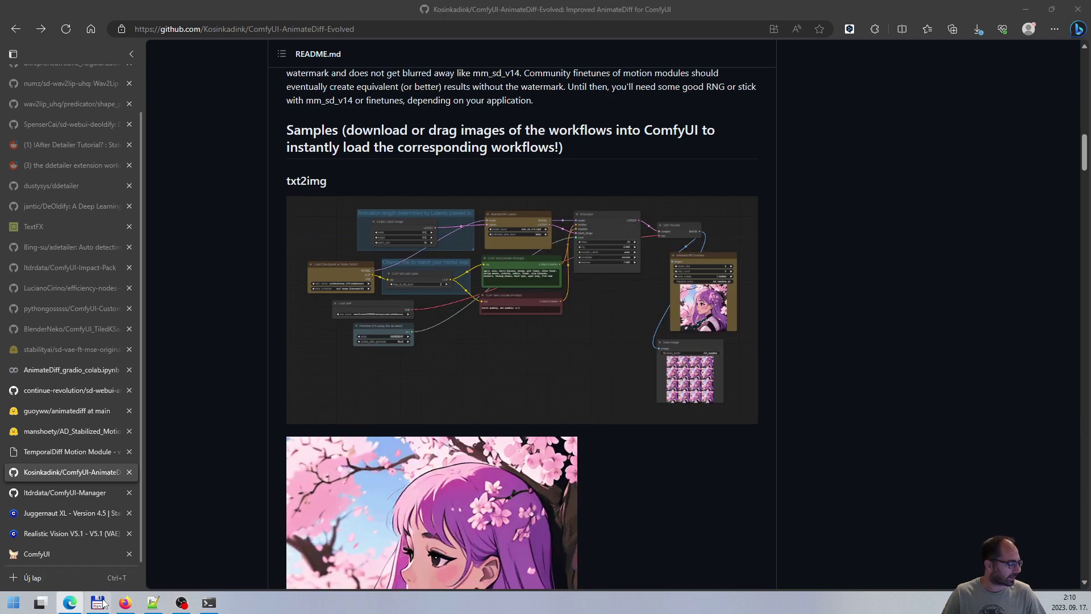
{"action": "left_click", "coordinate": [99, 602]}
{"action": "left_click", "coordinate": [70, 603]}
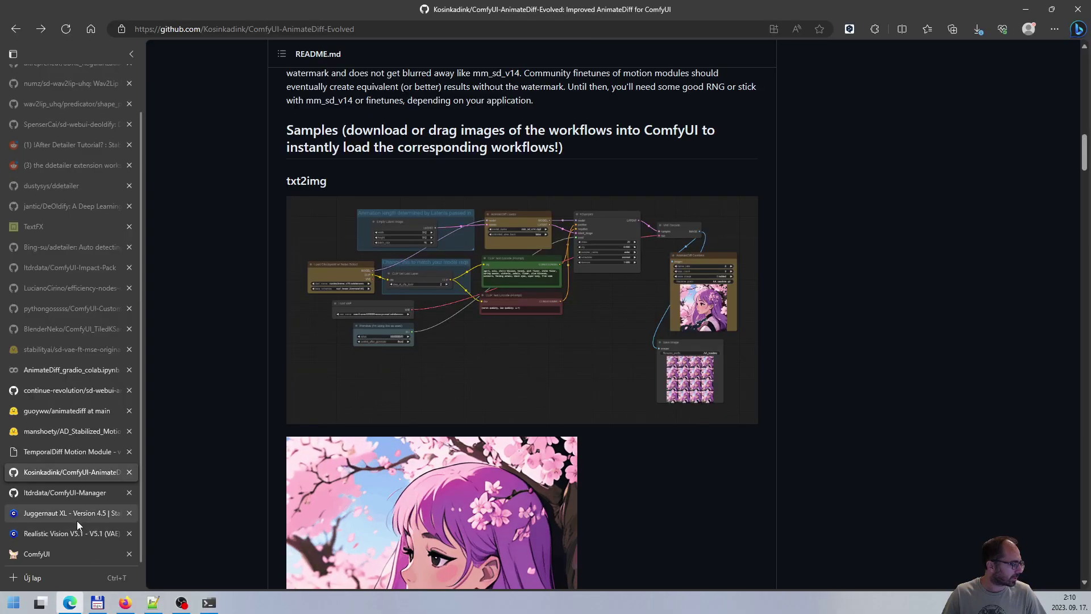
Return to the ComfyUI page and clear the current workflow from the canvas.
{"action": "left_click", "coordinate": [56, 554]}
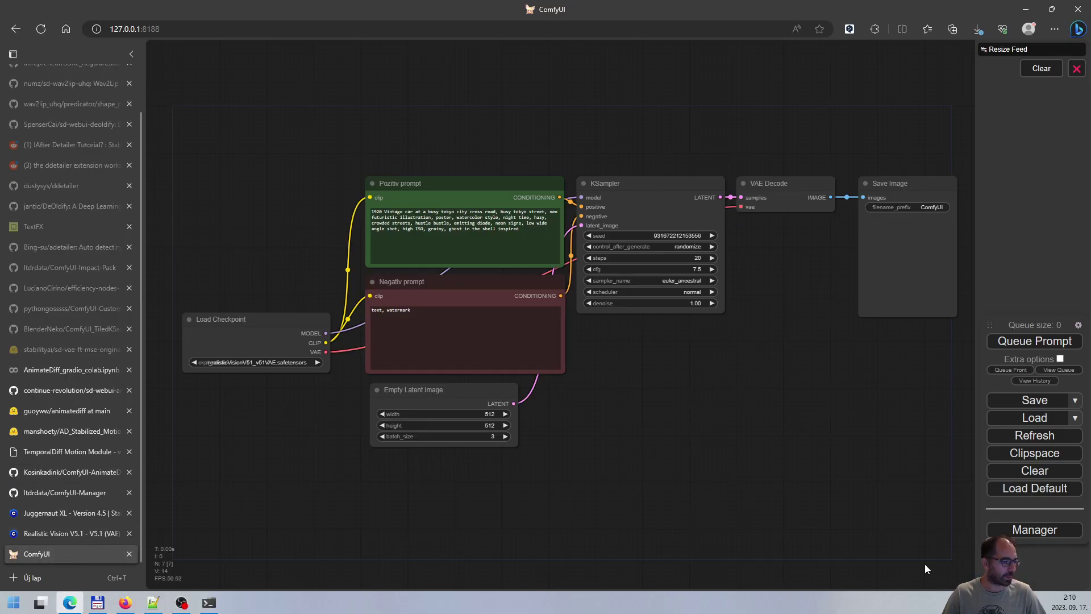
{"action": "left_click", "coordinate": [1036, 479]}
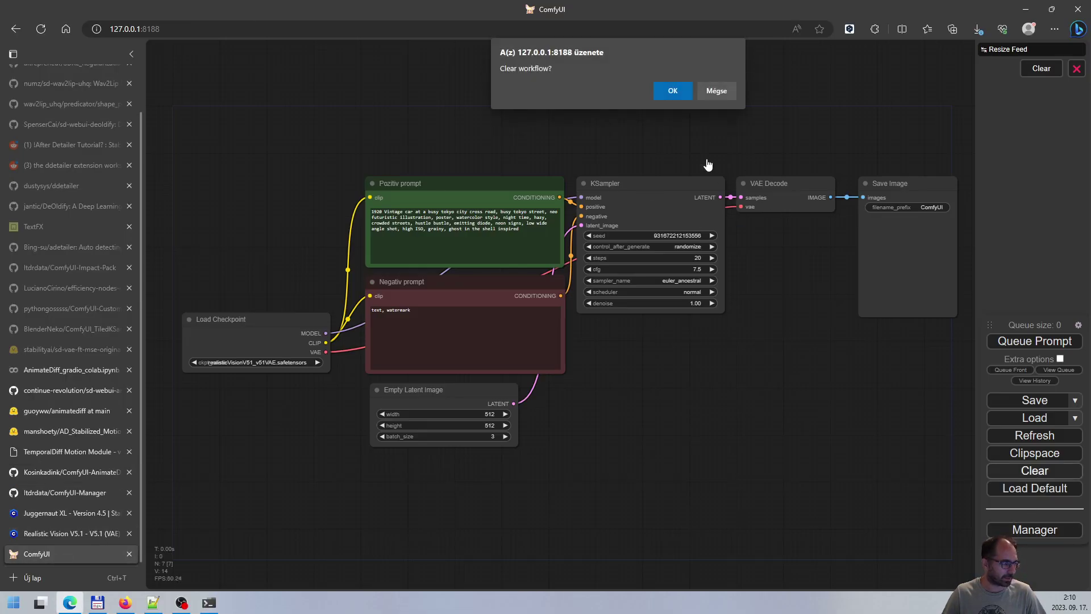
{"action": "left_click", "coordinate": [674, 91]}
Load comfyui-text2img.png from the bemutato50-animatediff folder in Total Commander into the empty ComfyUI canvas as a workflow.
{"action": "left_click", "coordinate": [97, 603]}
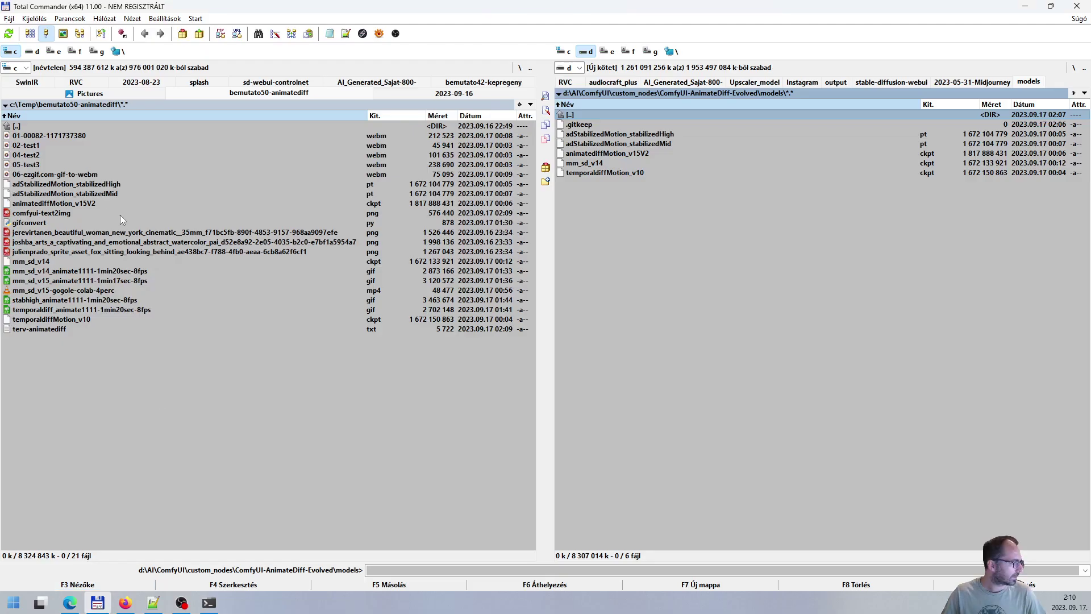
{"action": "left_click", "coordinate": [94, 329]}
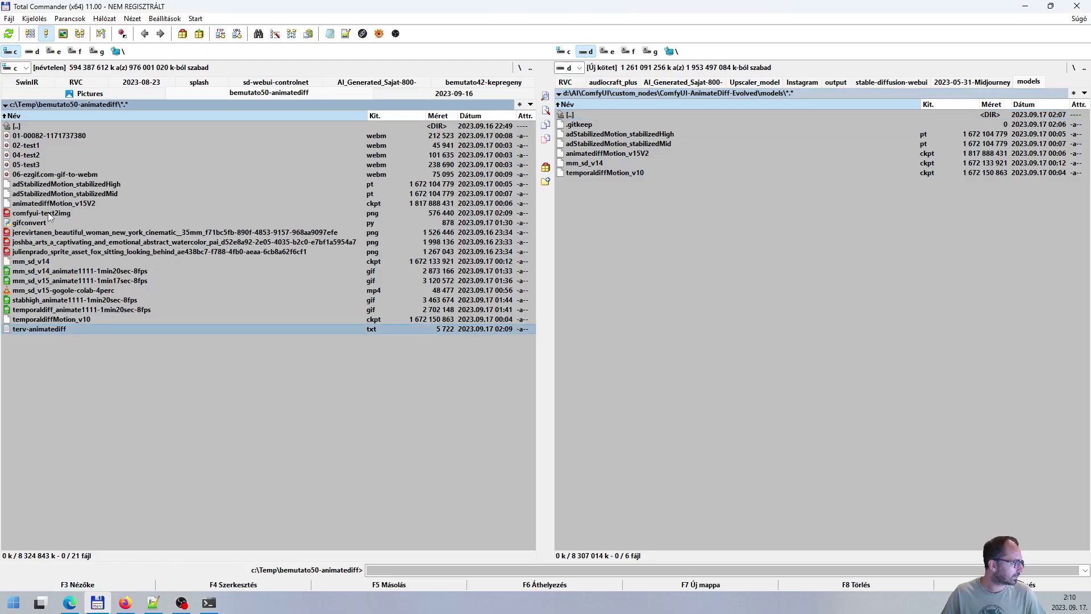
{"action": "left_click_drag", "start_coordinate": [47, 213], "coordinate": [127, 464]}
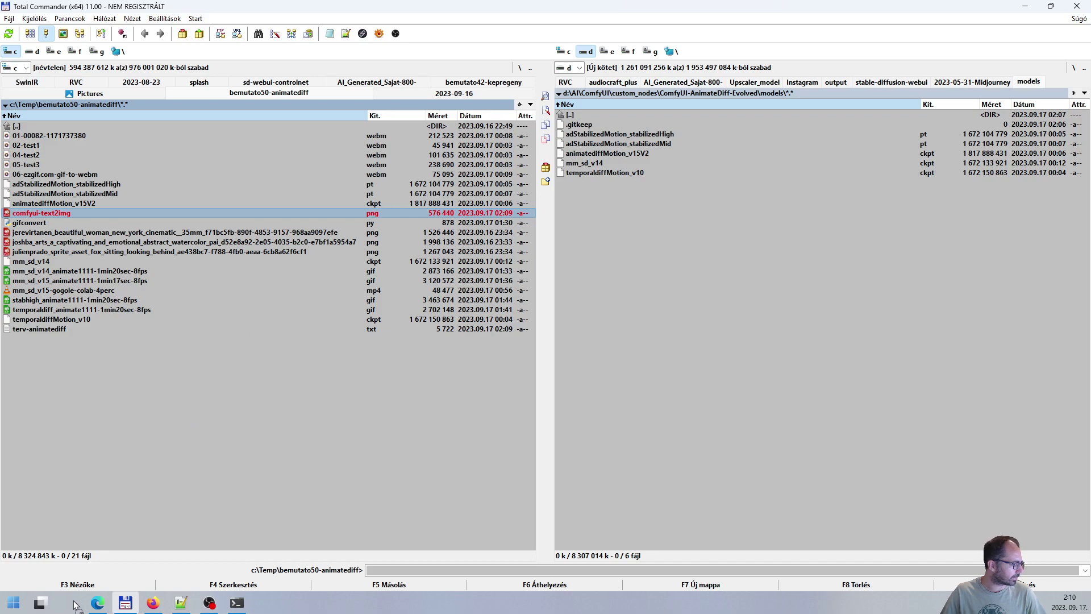
{"action": "left_click", "coordinate": [97, 602]}
{"action": "left_click_drag", "start_coordinate": [160, 559], "coordinate": [564, 359]}
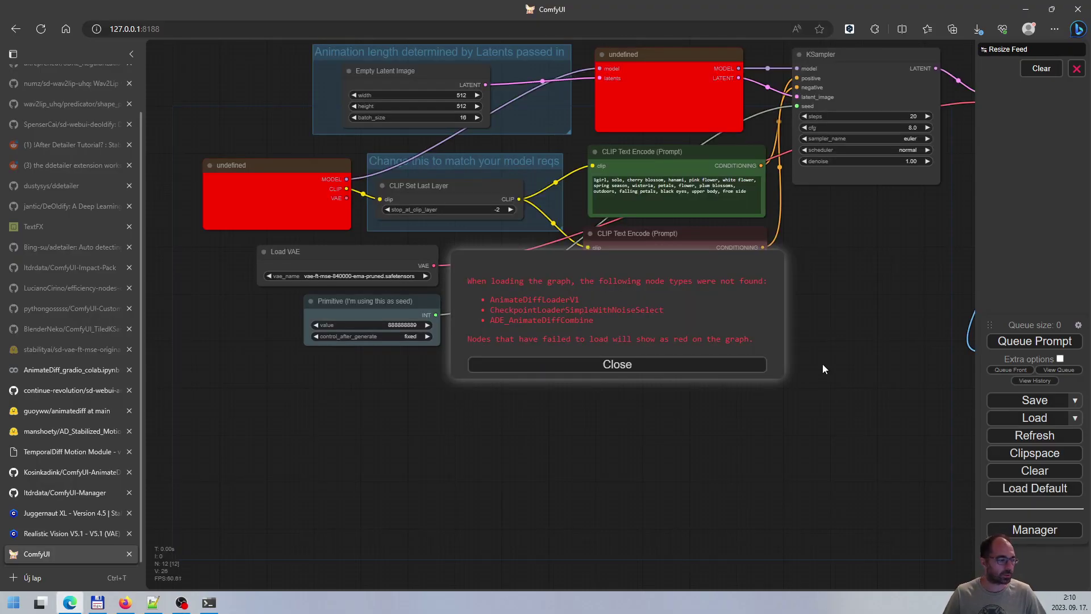
Examine the workflow's unrecognized nodes and check them in ComfyUI Manager's Install Missing Custom Nodes list.
{"action": "left_click_drag", "start_coordinate": [823, 363], "coordinate": [856, 258]}
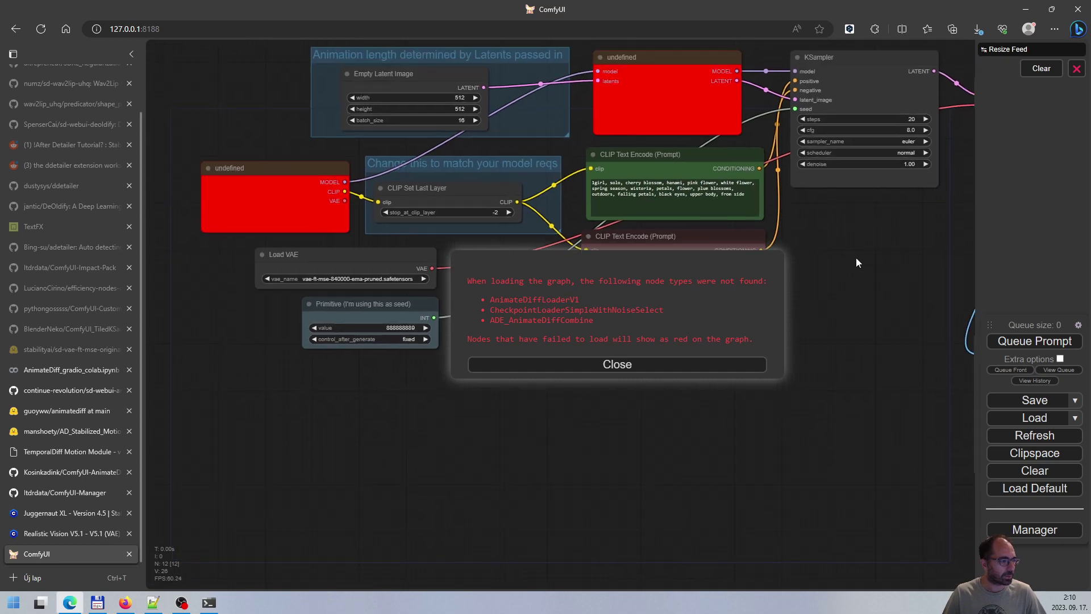
{"action": "scroll", "coordinate": [792, 321], "scroll_direction": "down", "scroll_amount": 3}
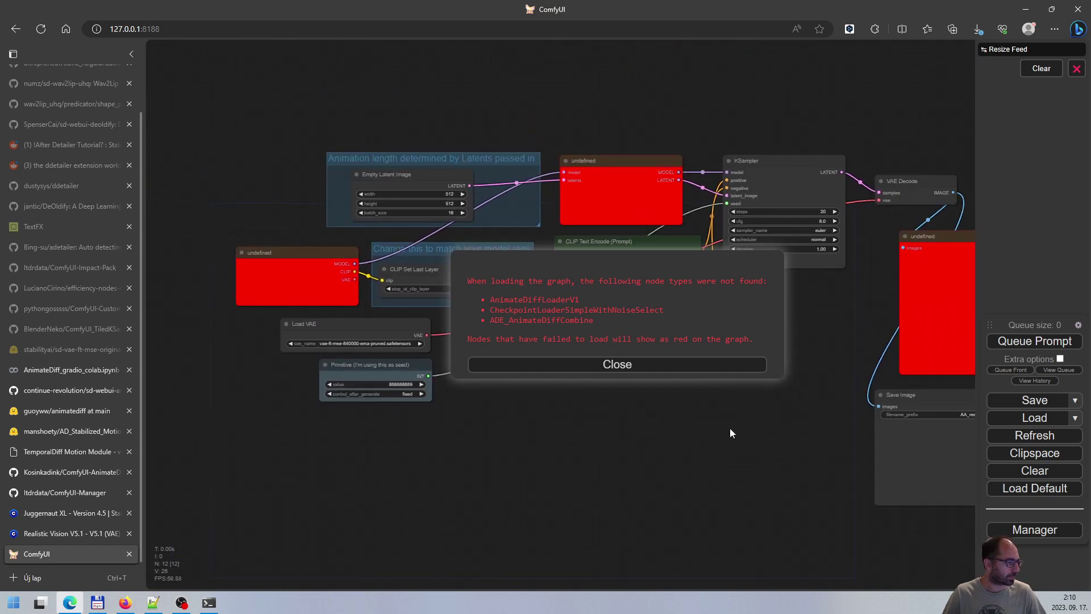
{"action": "left_click_drag", "start_coordinate": [731, 429], "coordinate": [690, 434]}
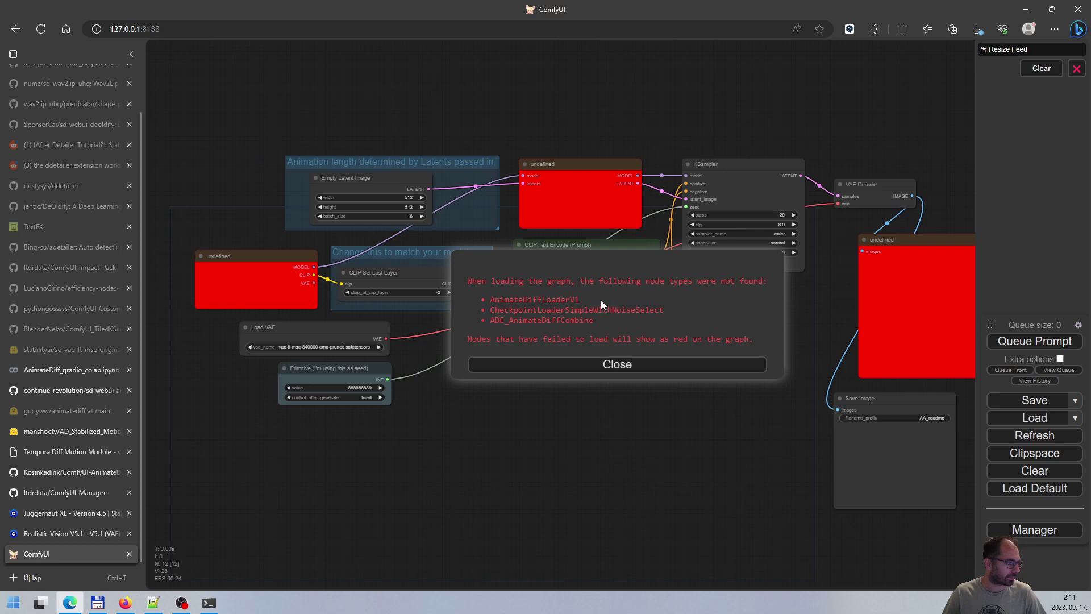
{"action": "left_click", "coordinate": [1063, 538]}
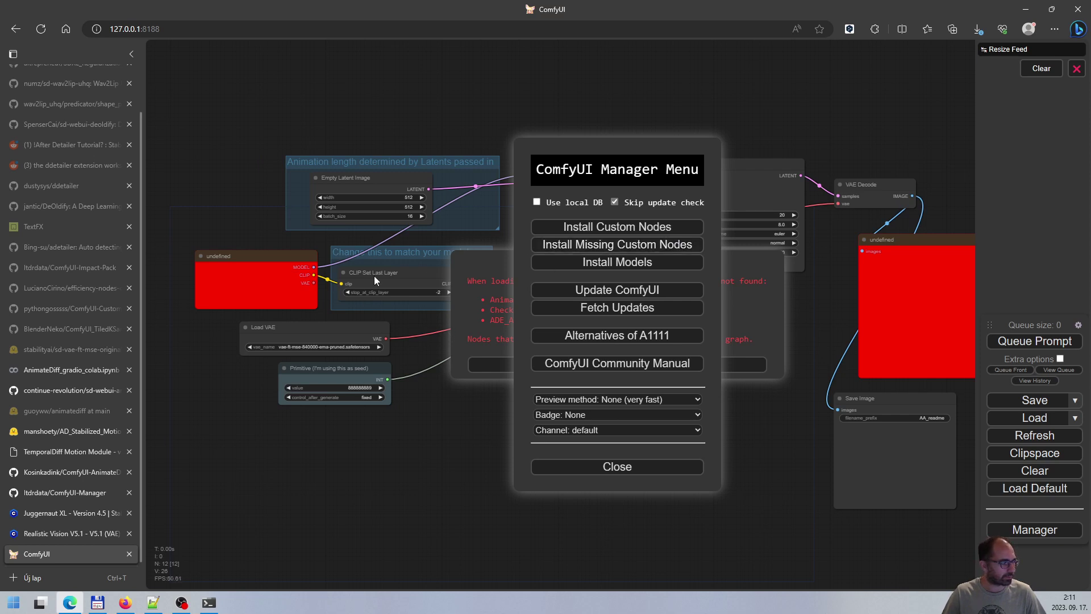
{"action": "left_click", "coordinate": [565, 245]}
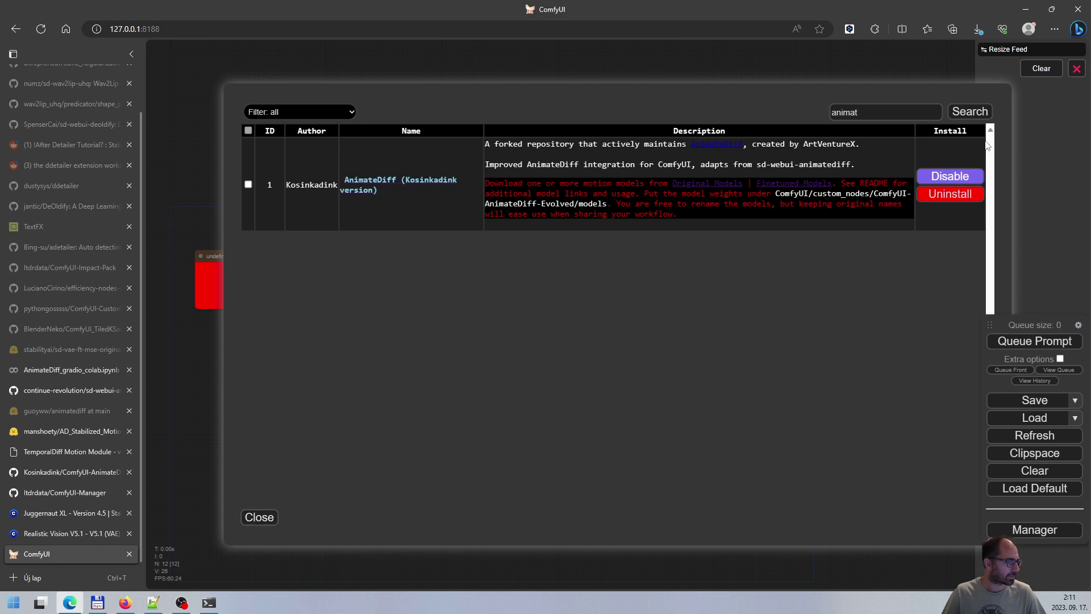
{"action": "left_click", "coordinate": [269, 515]}
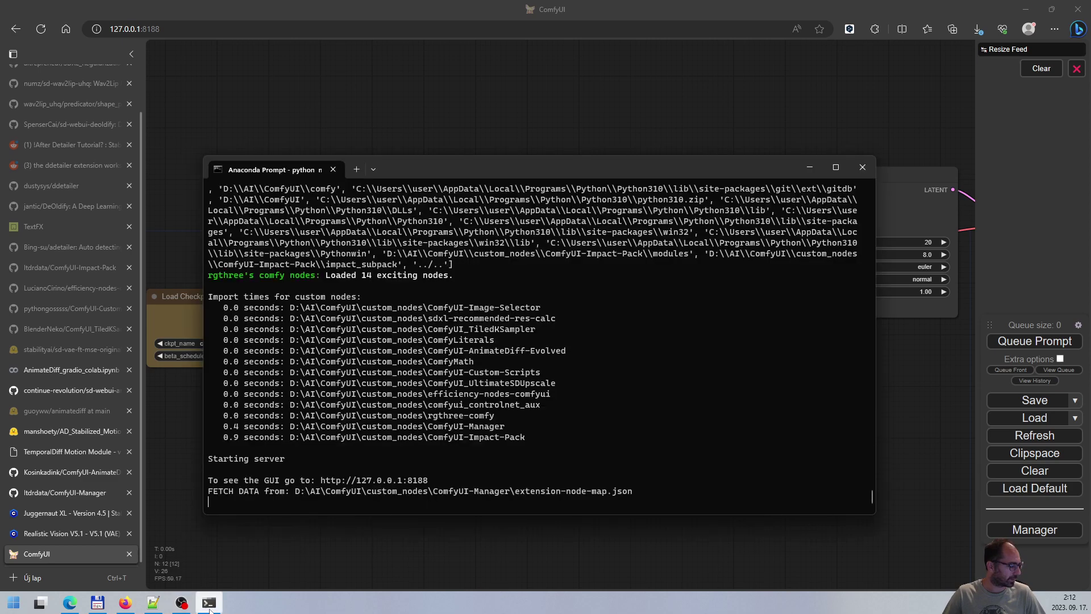
{"action": "left_click", "coordinate": [208, 602]}
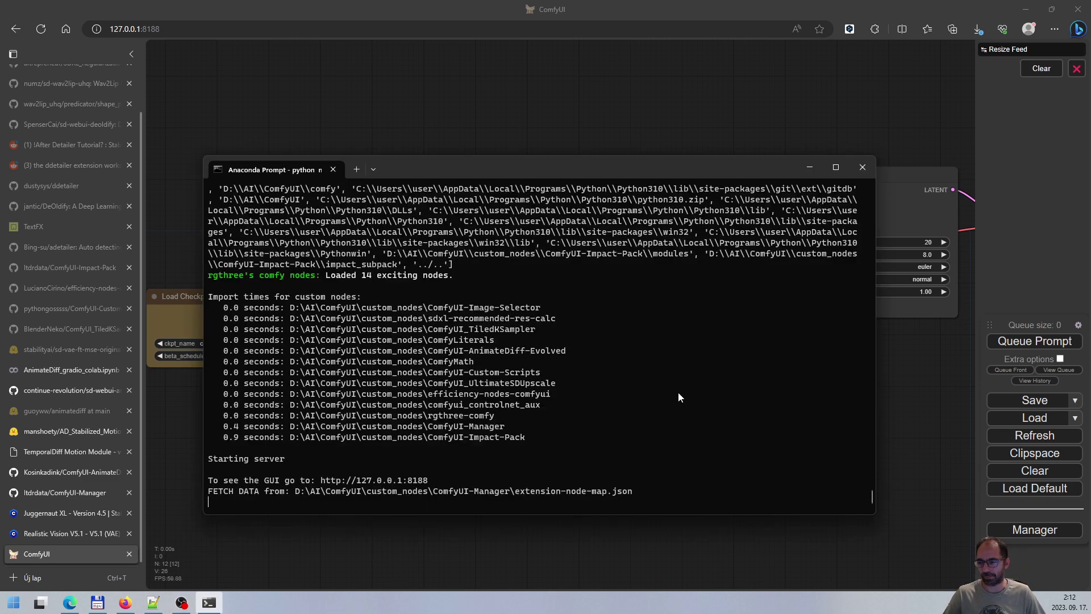
{"action": "left_click", "coordinate": [808, 169]}
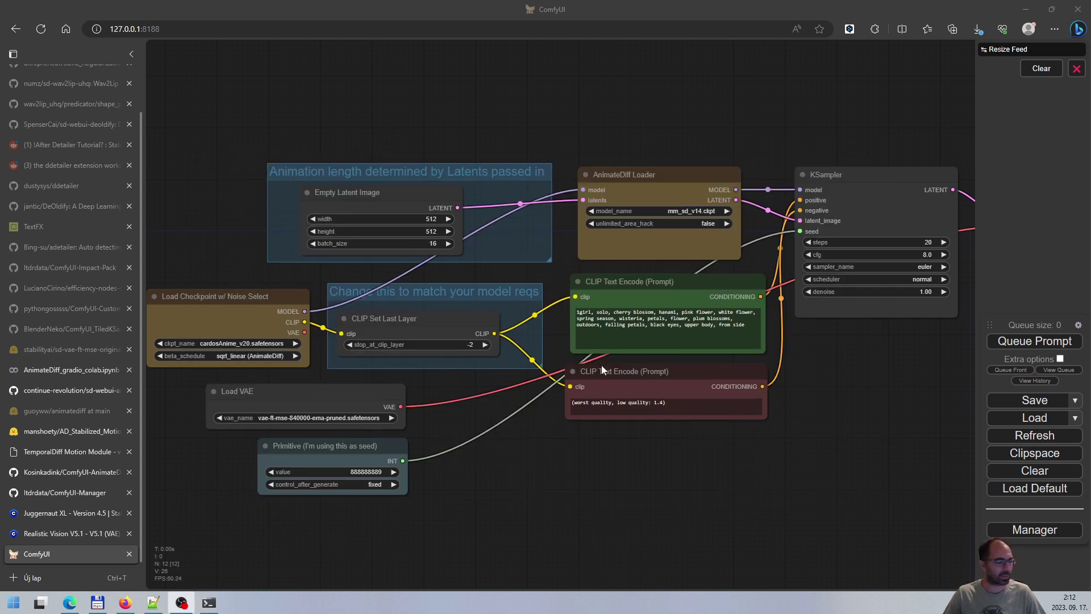
{"action": "left_click_drag", "start_coordinate": [565, 450], "coordinate": [596, 455]}
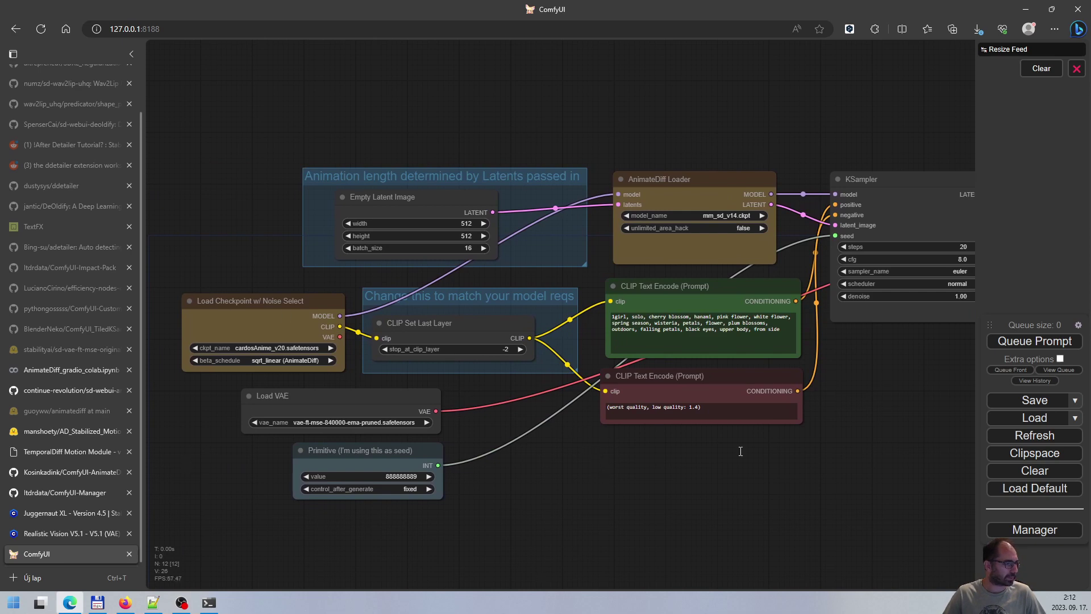
Set the checkpoint of the Load Checkpoint w/ Noise Select node to realisticVisionV51_v51VAE.safetensors.
{"action": "scroll", "coordinate": [602, 445], "scroll_direction": "up", "scroll_amount": 6}
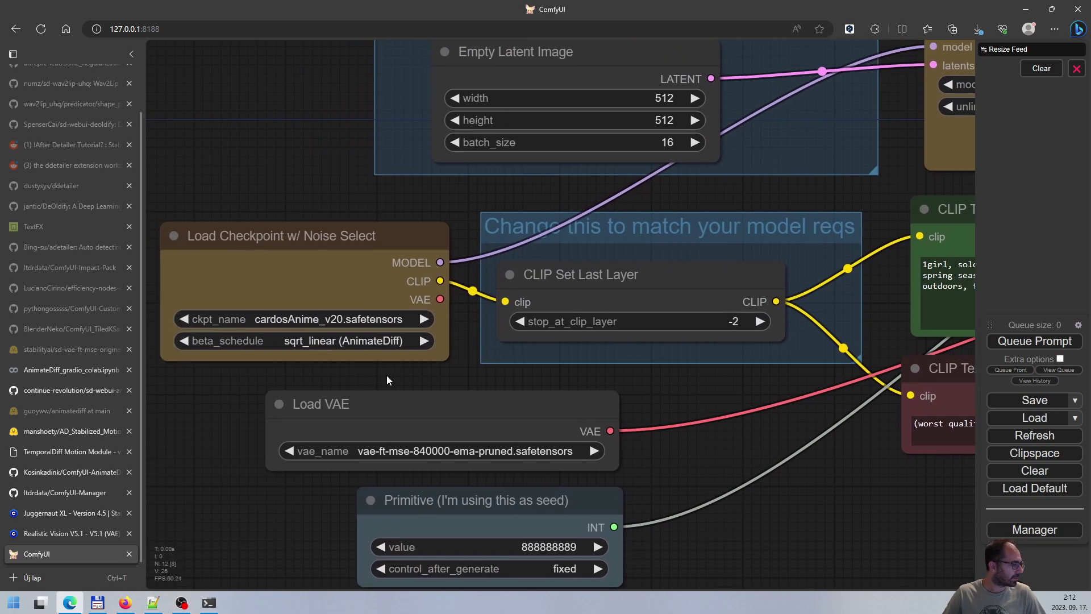
{"action": "mouse_move", "coordinate": [386, 380]}
{"action": "left_mouse_down"}
{"action": "mouse_move", "coordinate": [408, 383]}
{"action": "mouse_move", "coordinate": [389, 384]}
{"action": "left_mouse_up"}
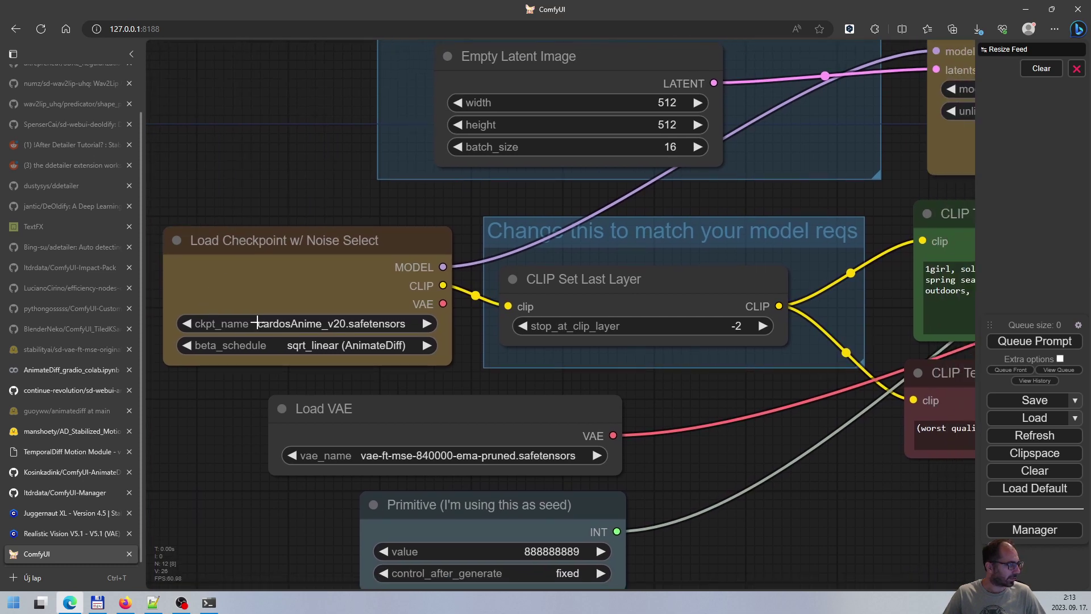
{"action": "left_click", "coordinate": [332, 323]}
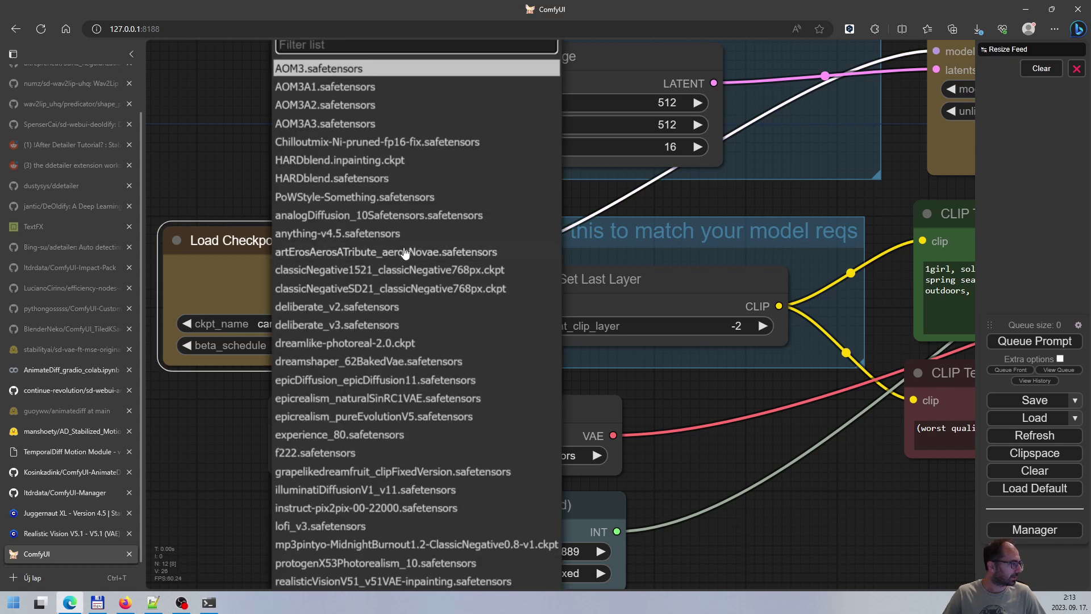
{"action": "scroll", "coordinate": [392, 372], "scroll_direction": "up", "scroll_amount": 2}
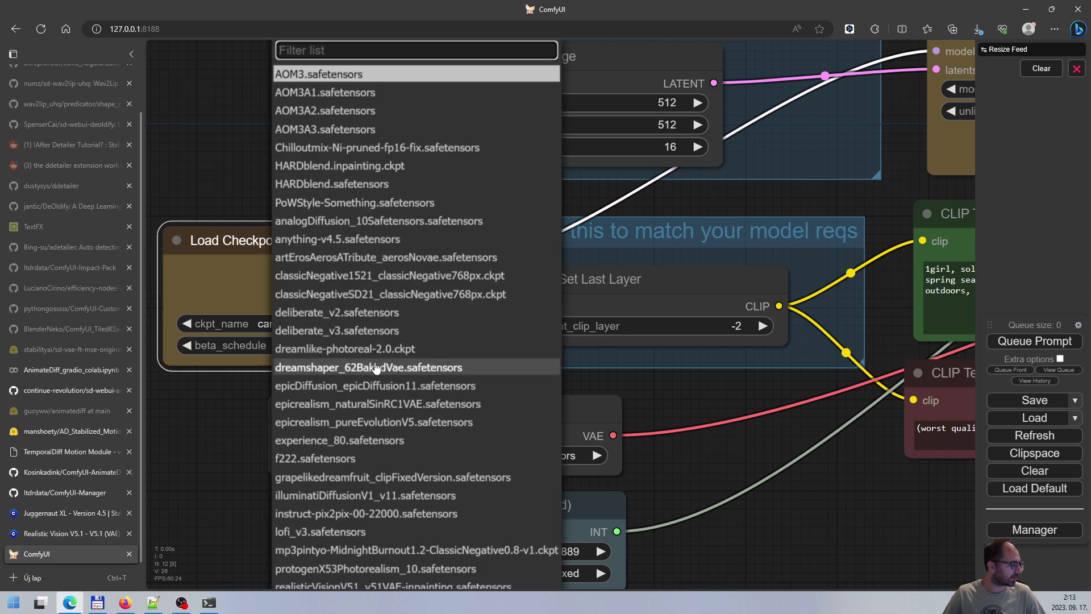
{"action": "scroll", "coordinate": [711, 505], "scroll_direction": "down", "scroll_amount": 2}
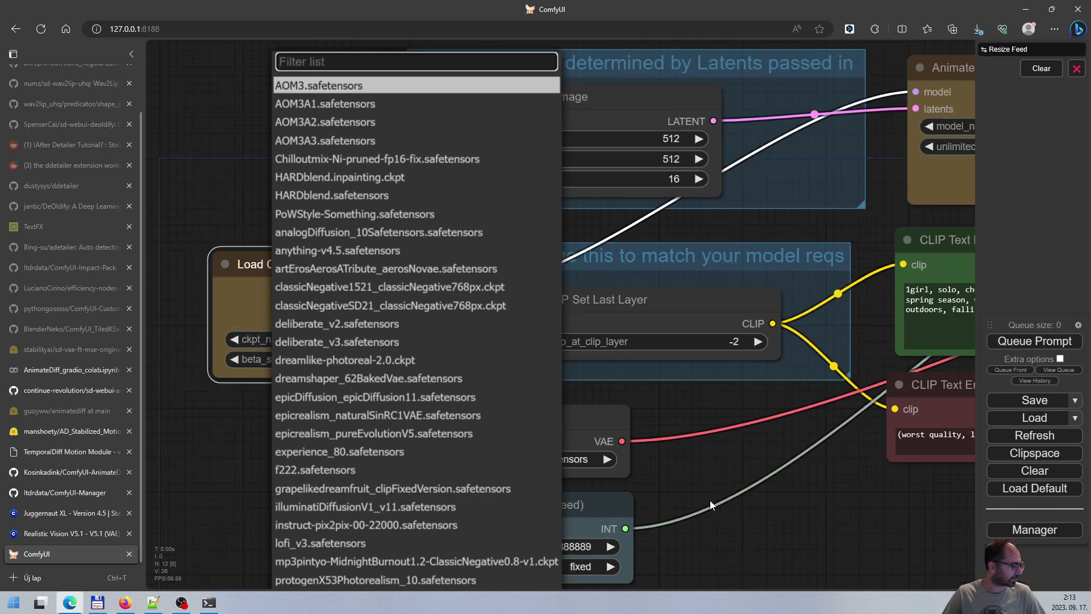
{"action": "left_click", "coordinate": [723, 520]}
{"action": "left_click_drag", "start_coordinate": [549, 439], "coordinate": [214, 268]}
{"action": "left_click", "coordinate": [310, 145]}
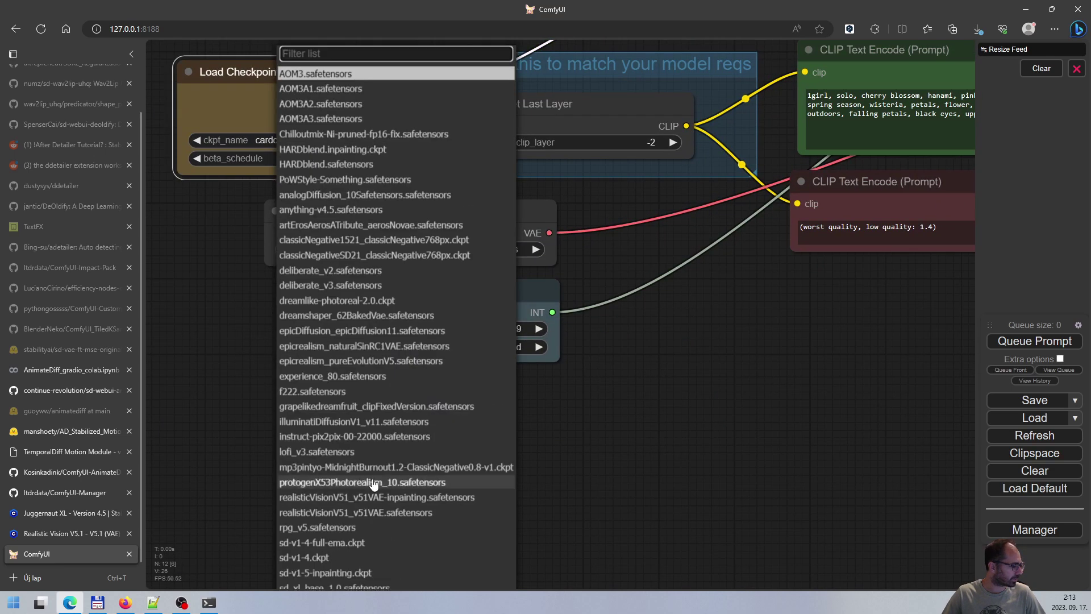
{"action": "left_click", "coordinate": [365, 515]}
{"action": "left_click_drag", "start_coordinate": [715, 323], "coordinate": [709, 431]}
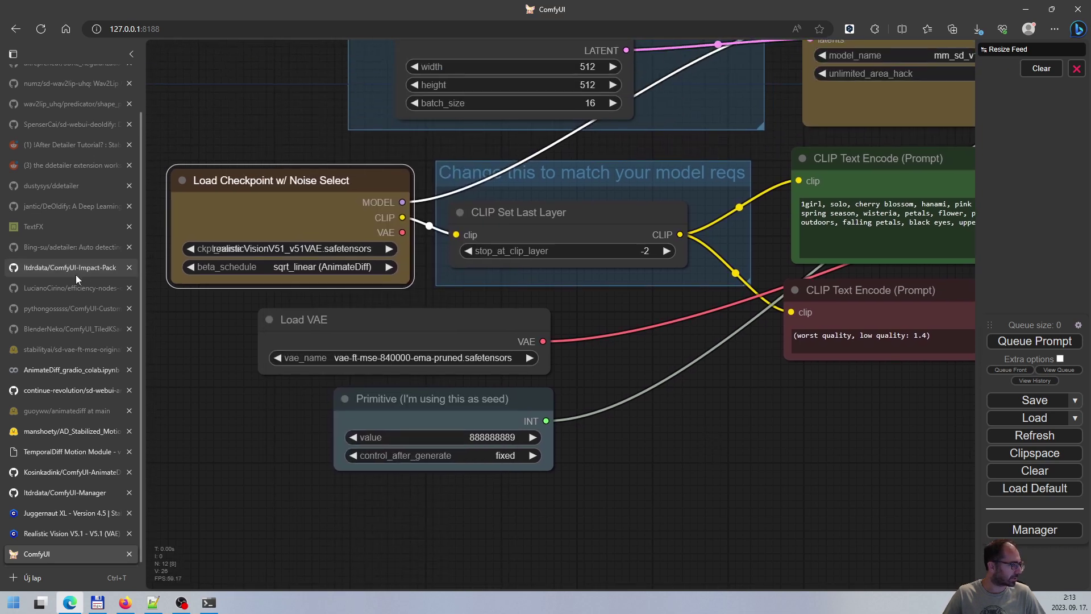
Look through the beta_schedule options of the Load Checkpoint w/ Noise Select node without changing the selection.
{"action": "left_click", "coordinate": [359, 267]}
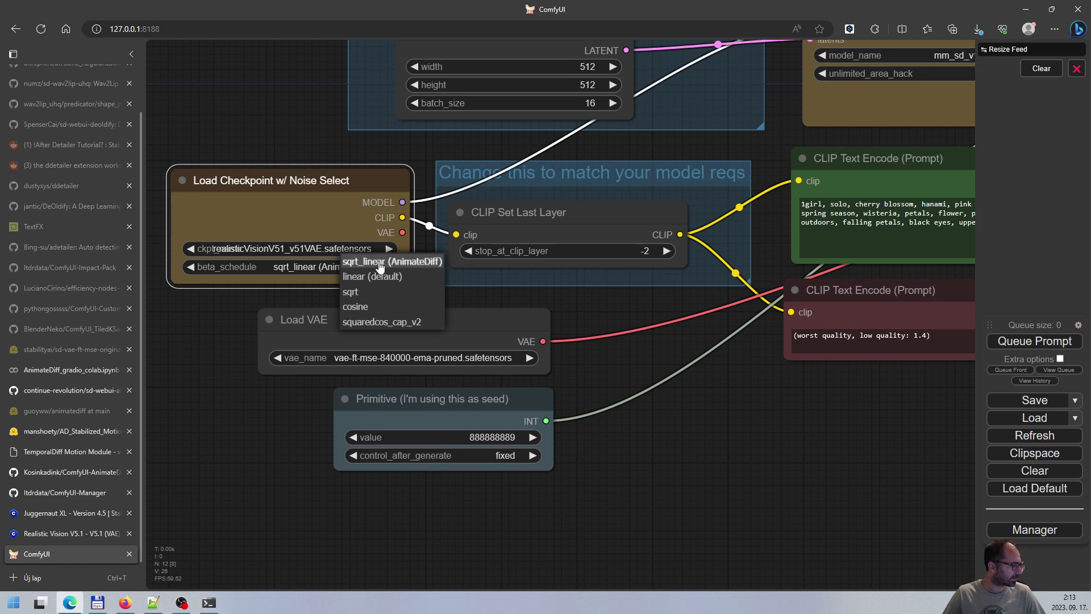
{"action": "left_click", "coordinate": [734, 448]}
{"action": "left_click_drag", "start_coordinate": [753, 419], "coordinate": [661, 481]}
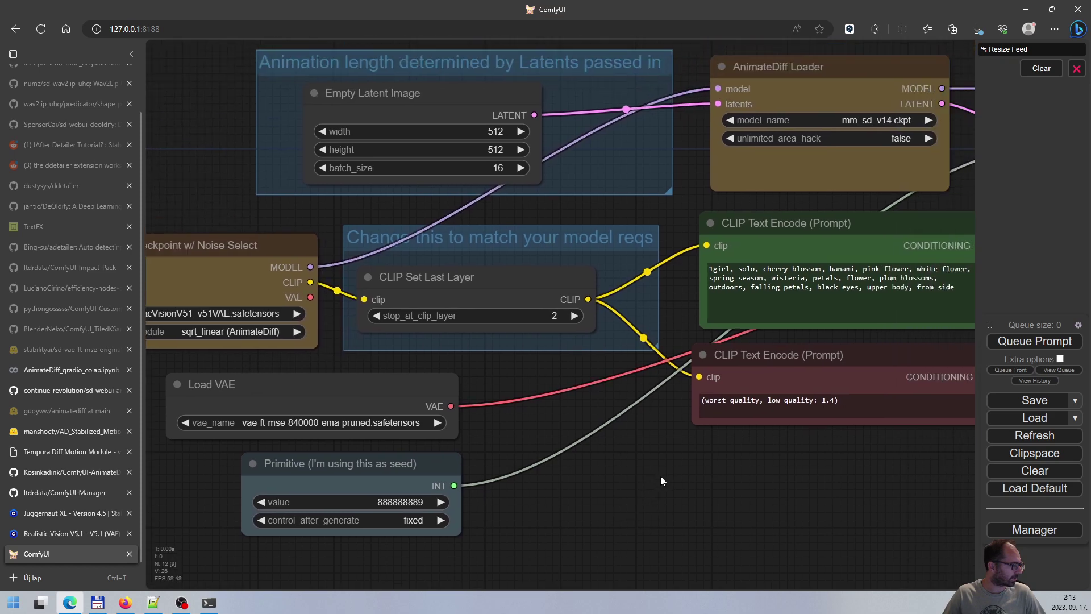
View the reference animation mm_sd_v14_animate1111-1min20sec-8fps.gif from the bemutato50-animatediff folder in Total Commander and return to ComfyUI.
{"action": "scroll", "coordinate": [495, 395], "scroll_direction": "down", "scroll_amount": 2}
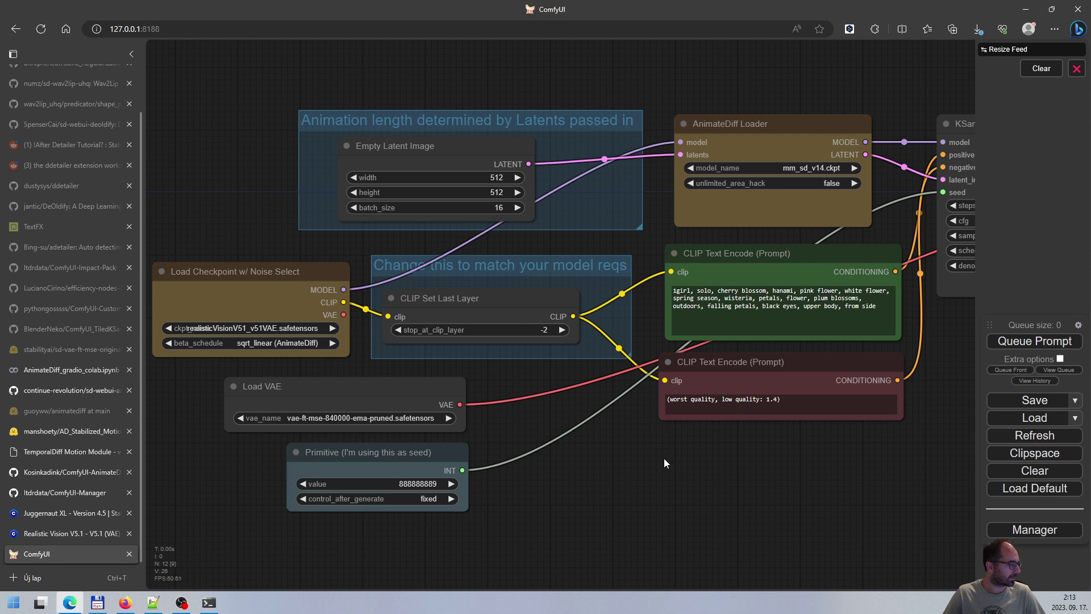
{"action": "left_click_drag", "start_coordinate": [674, 467], "coordinate": [581, 538]}
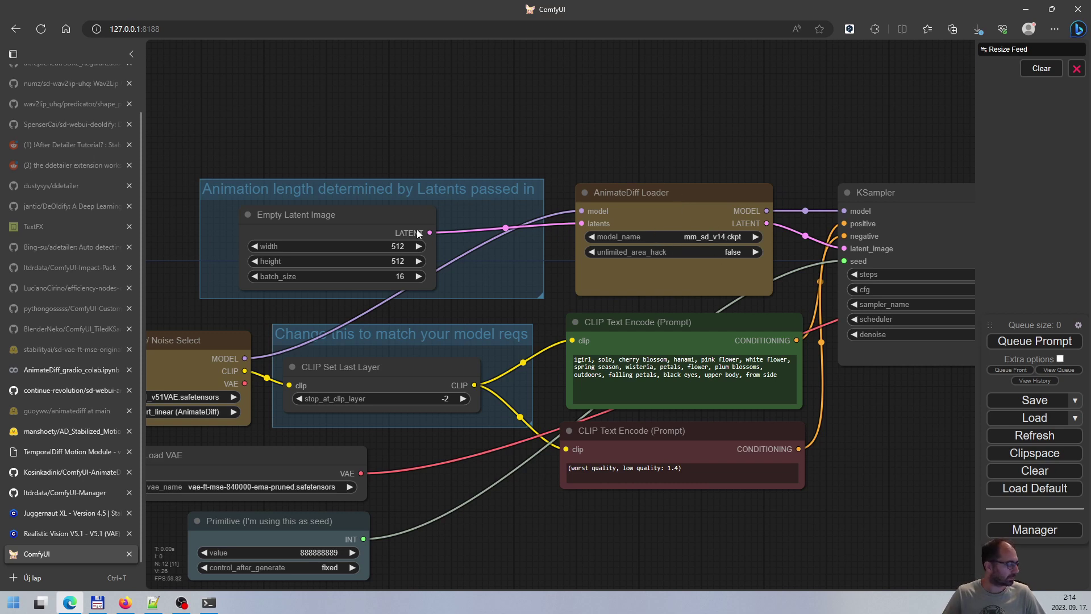
{"action": "left_click", "coordinate": [97, 602]}
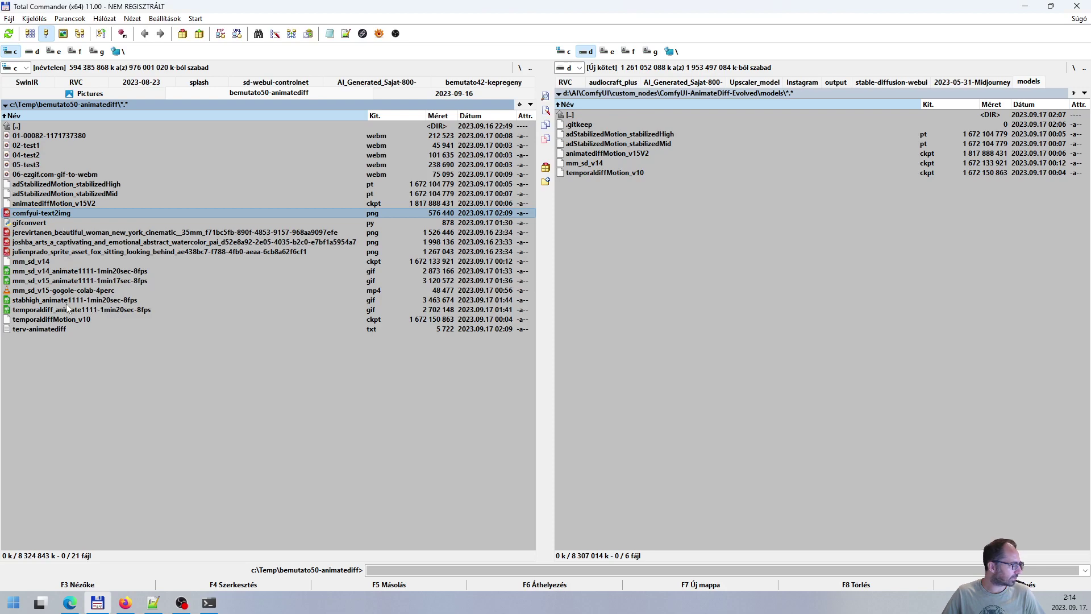
{"action": "double_click", "coordinate": [84, 271]}
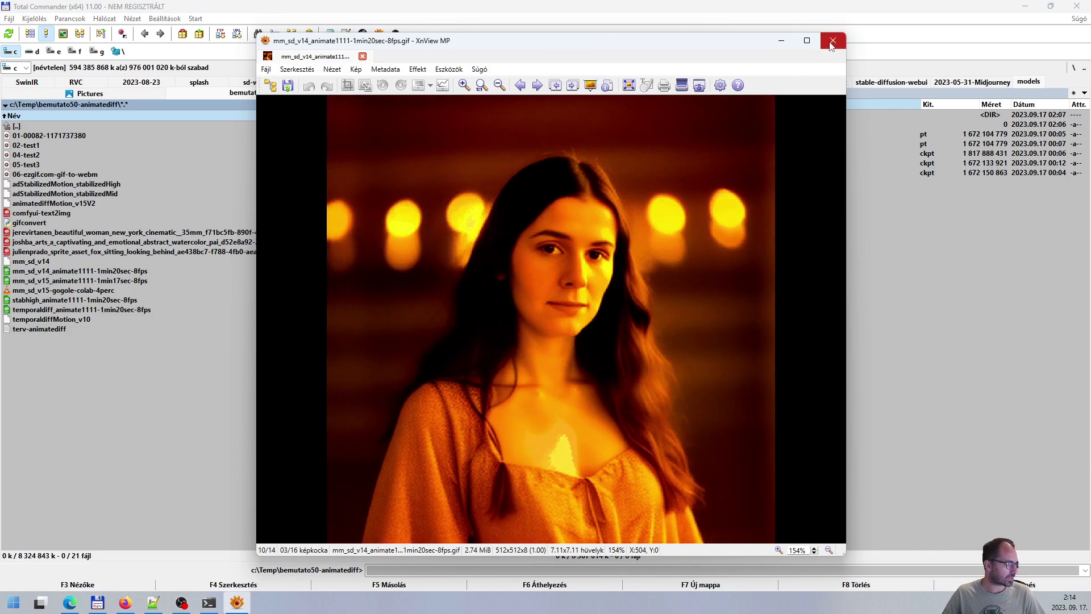
{"action": "left_click", "coordinate": [833, 41]}
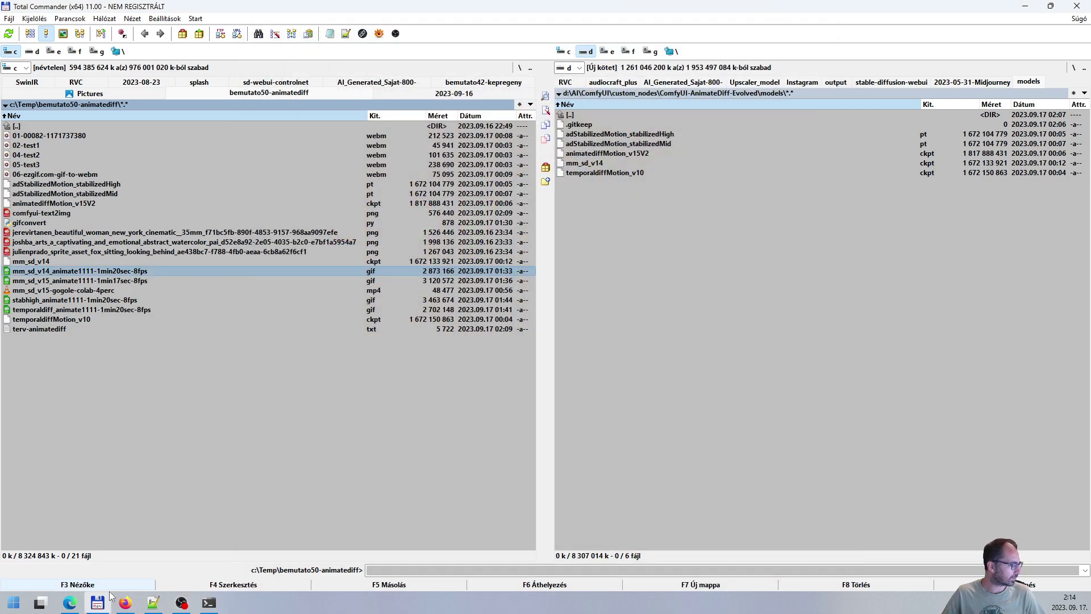
{"action": "left_click", "coordinate": [70, 602]}
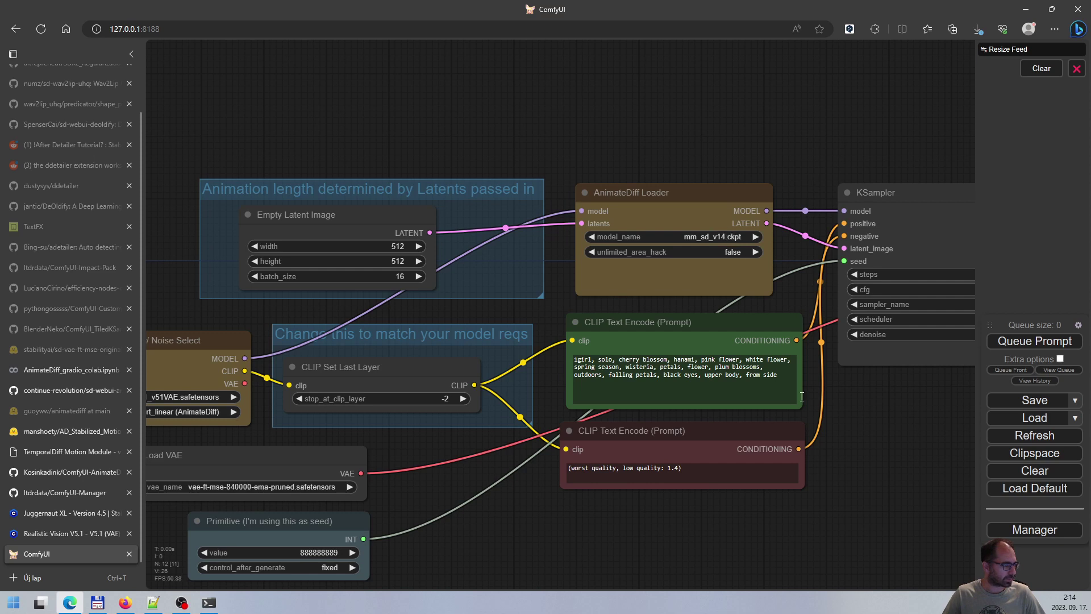
Configure the KSampler node with the euler_ancestral sampler, cfg 7.0 and 25 steps.
{"action": "left_click_drag", "start_coordinate": [779, 555], "coordinate": [542, 531]}
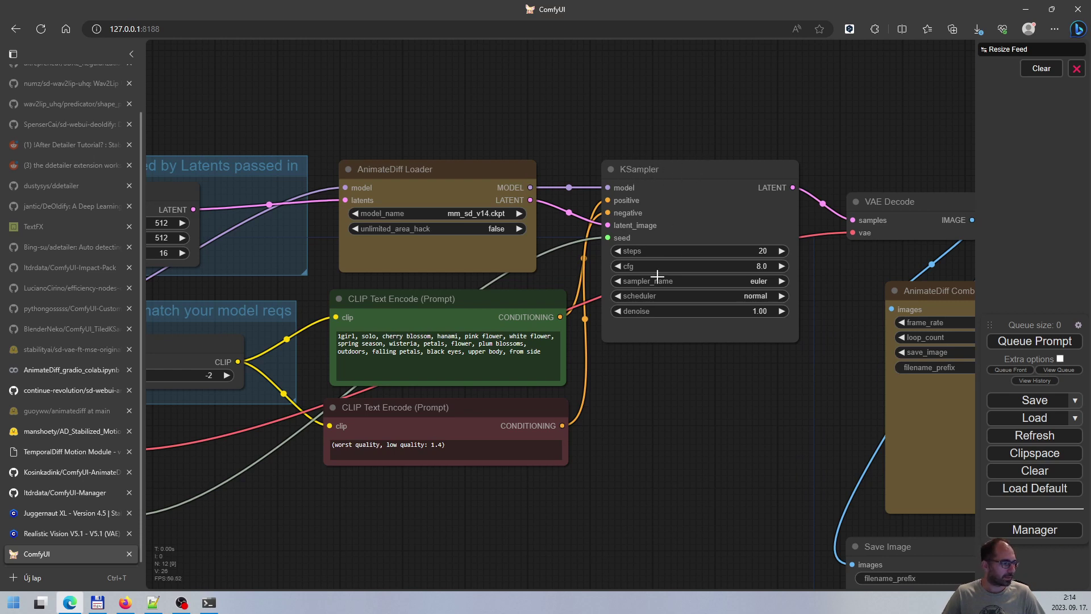
{"action": "left_click", "coordinate": [761, 281]}
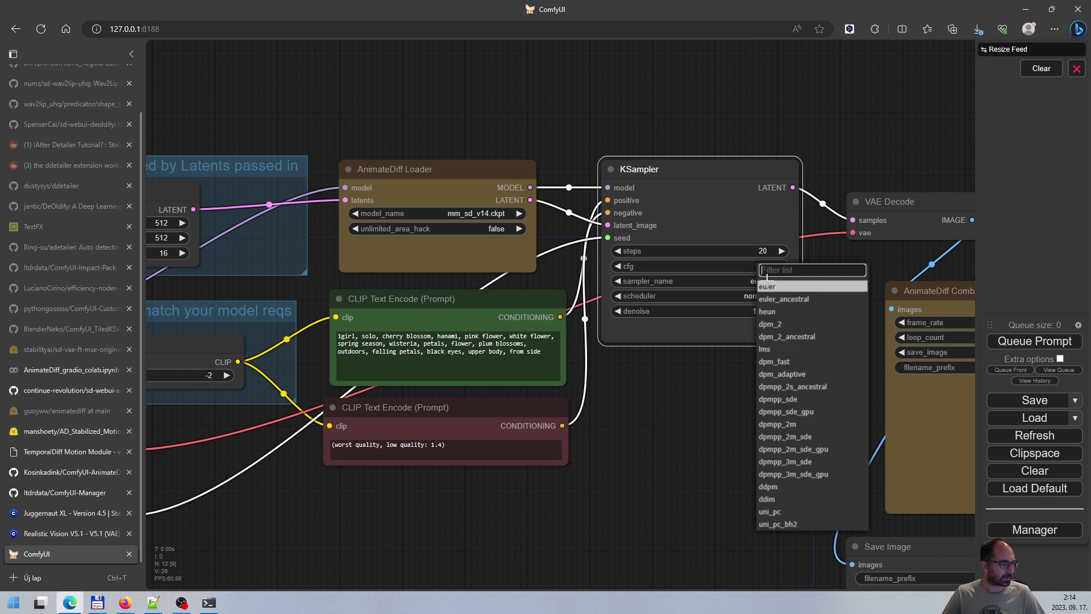
{"action": "left_click", "coordinate": [813, 299]}
{"action": "left_click", "coordinate": [724, 360]}
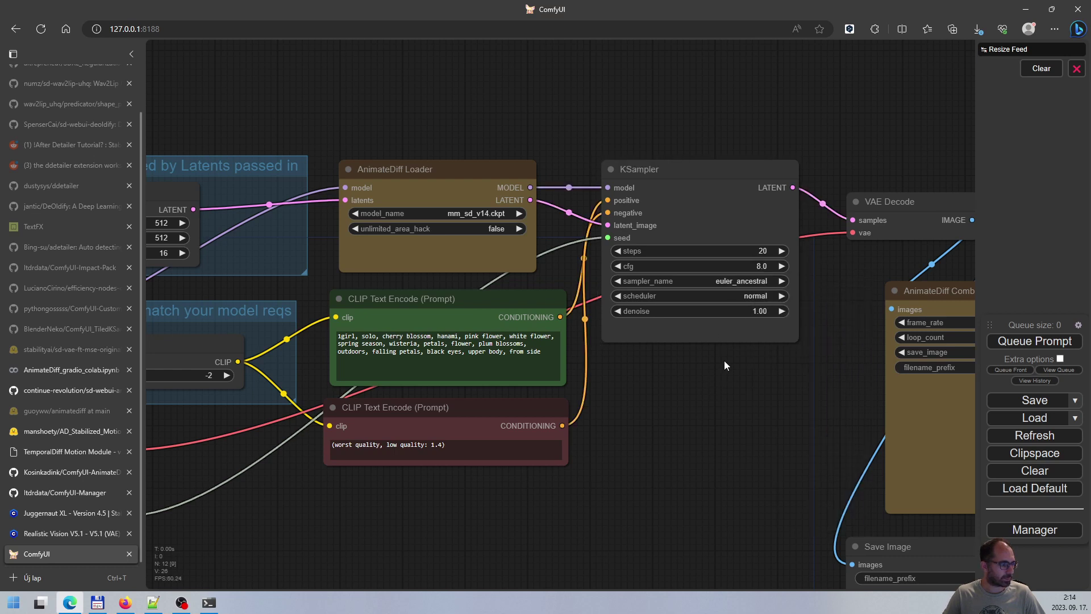
{"action": "left_click", "coordinate": [617, 266]}
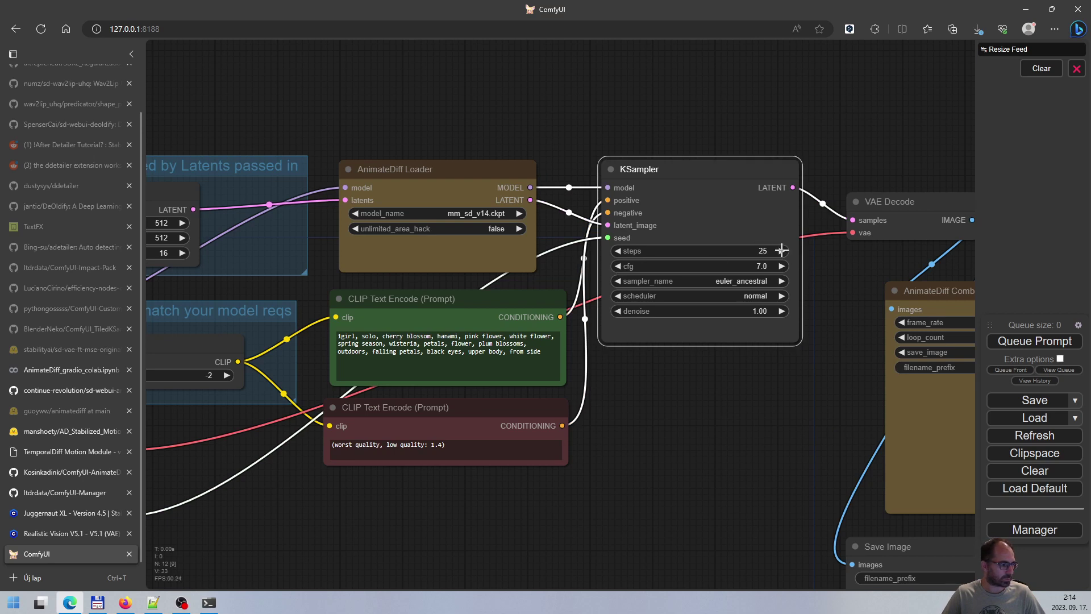
{"action": "left_click", "coordinate": [746, 397]}
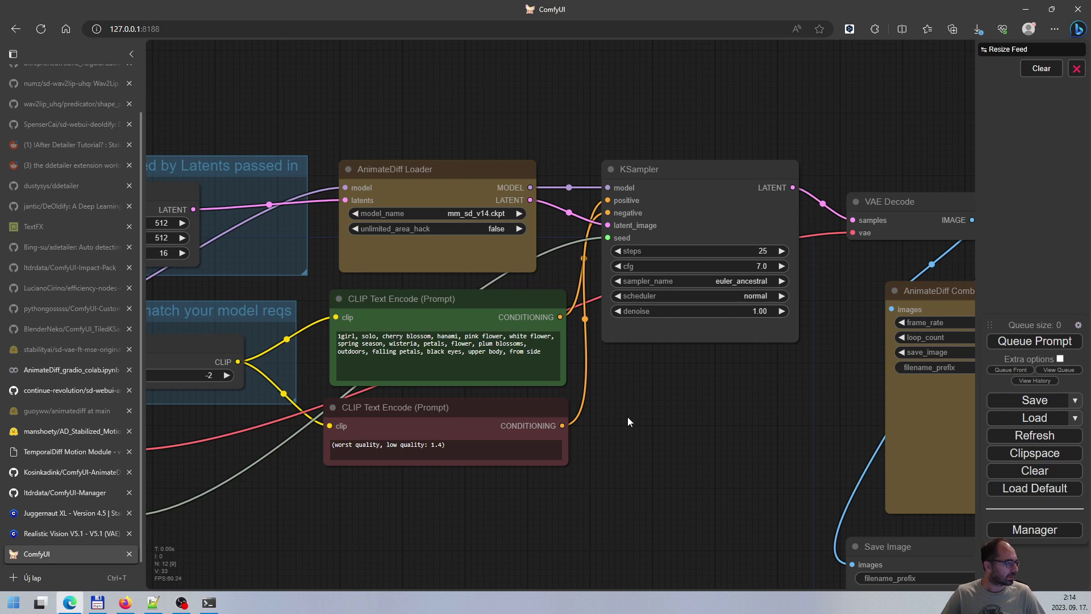
Nudge the positive and negative CLIP Text Encode nodes slightly on the canvas.
{"action": "left_click_drag", "start_coordinate": [628, 421], "coordinate": [744, 409]}
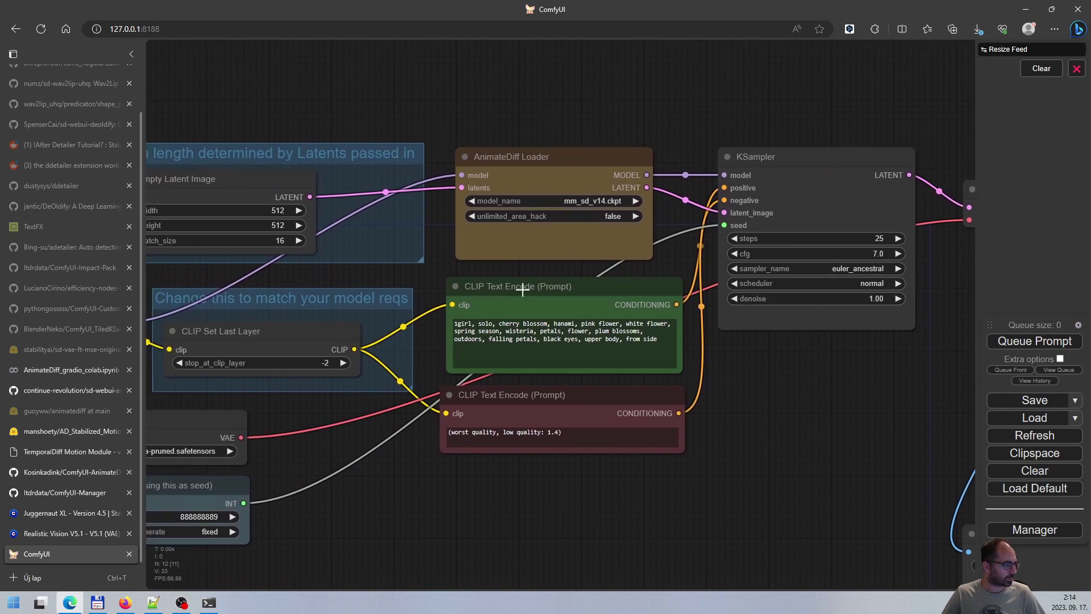
{"action": "left_click_drag", "start_coordinate": [522, 288], "coordinate": [512, 286]}
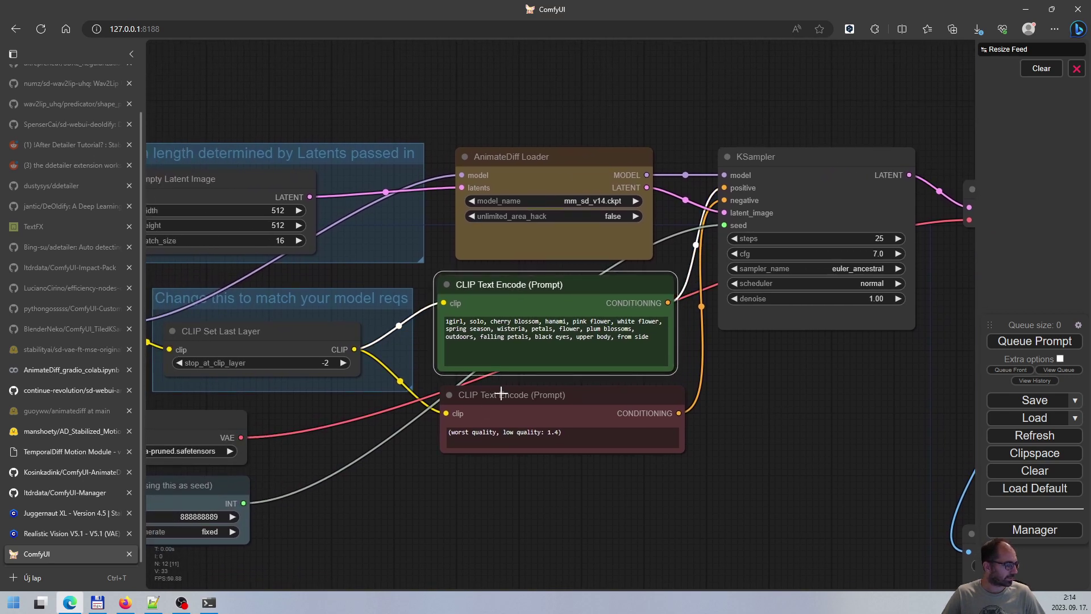
{"action": "left_click_drag", "start_coordinate": [492, 393], "coordinate": [496, 395]}
Replace the positive prompt with the "[Documentary] closeup photo of a [27 yo blessed Latvian woman]" prompt ending "in the style of [Life magazine]".
{"action": "left_click_drag", "start_coordinate": [431, 469], "coordinate": [571, 469]}
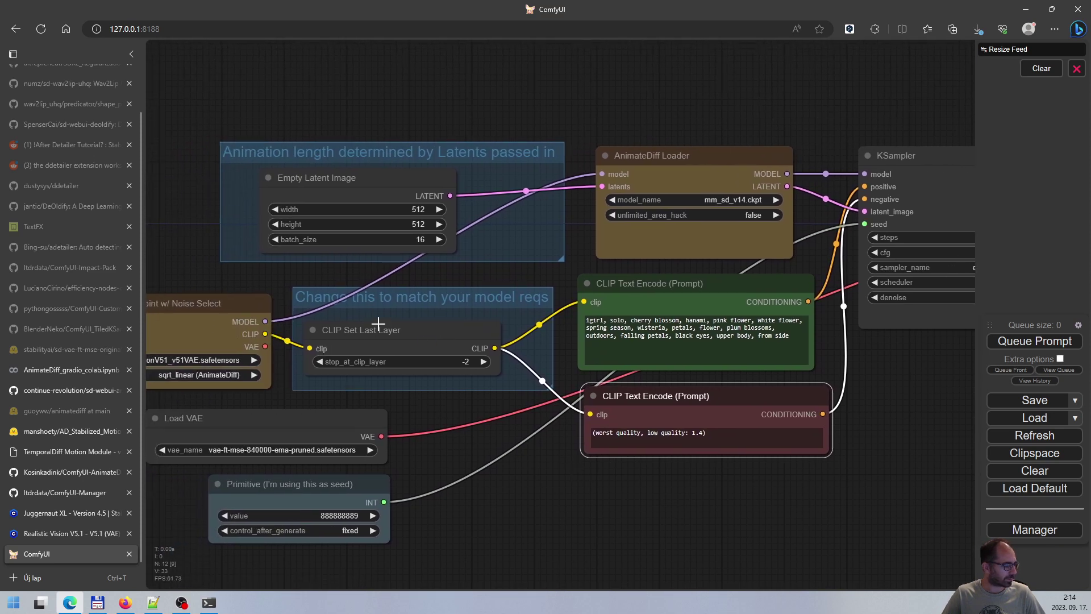
{"action": "left_click_drag", "start_coordinate": [580, 491], "coordinate": [516, 500]}
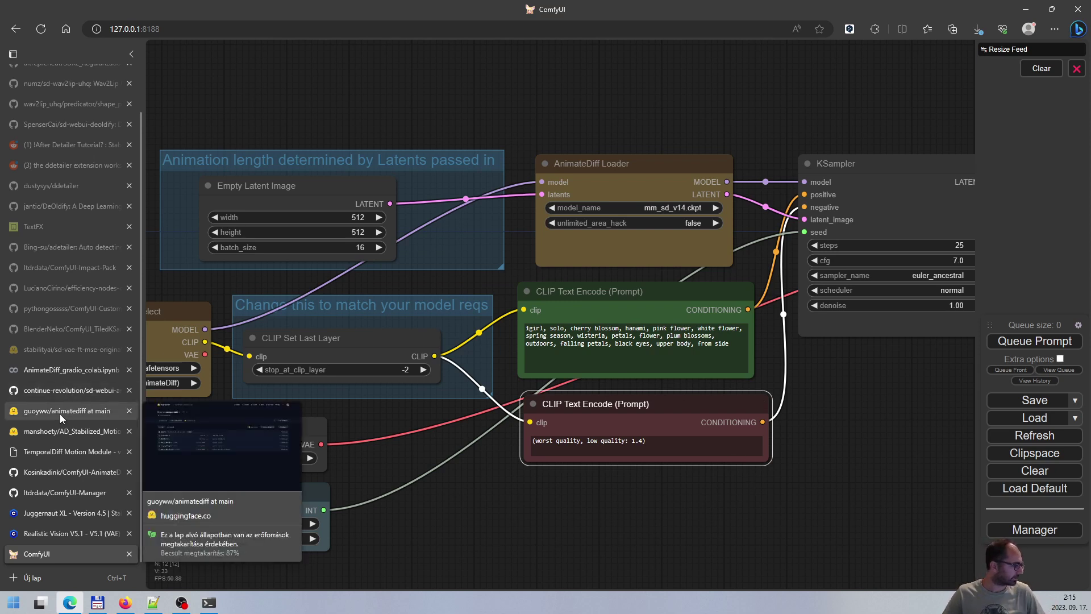
{"action": "mouse_move", "coordinate": [55, 373]}
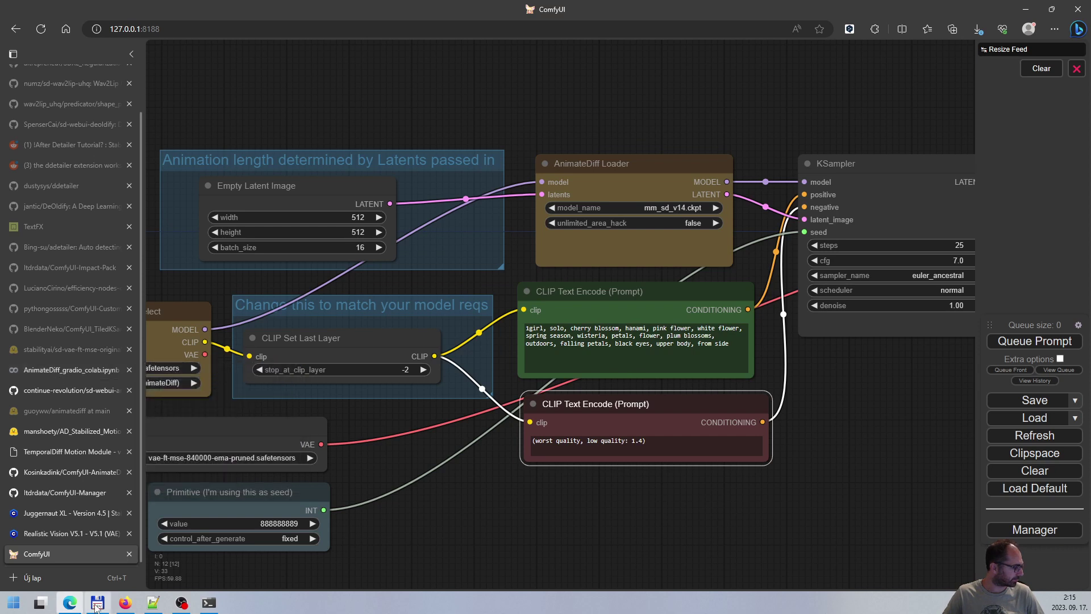
{"action": "mouse_move", "coordinate": [96, 607]}
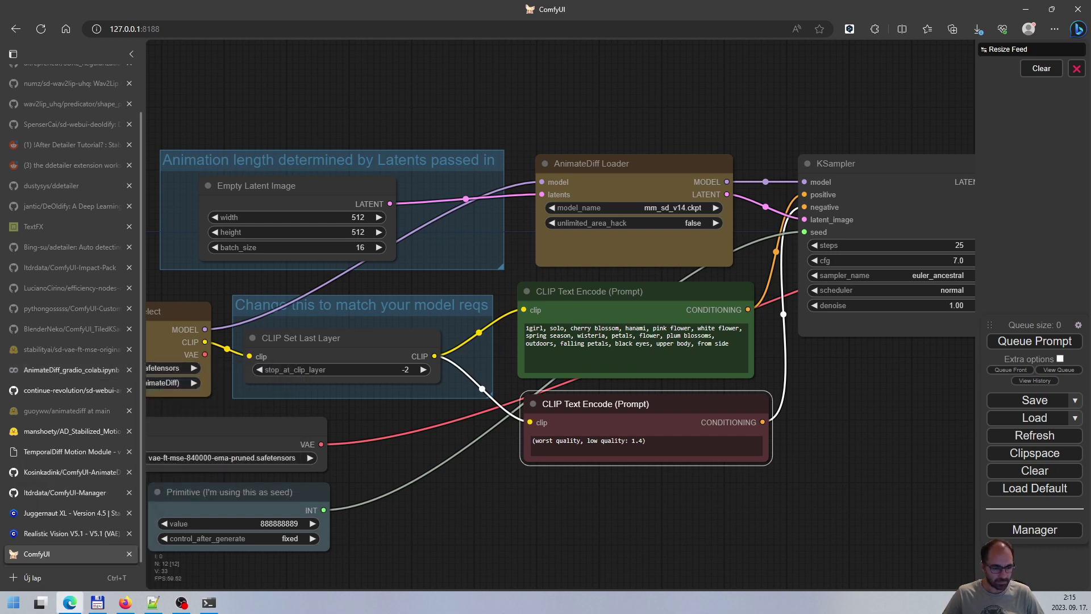
{"action": "left_click", "coordinate": [125, 603]}
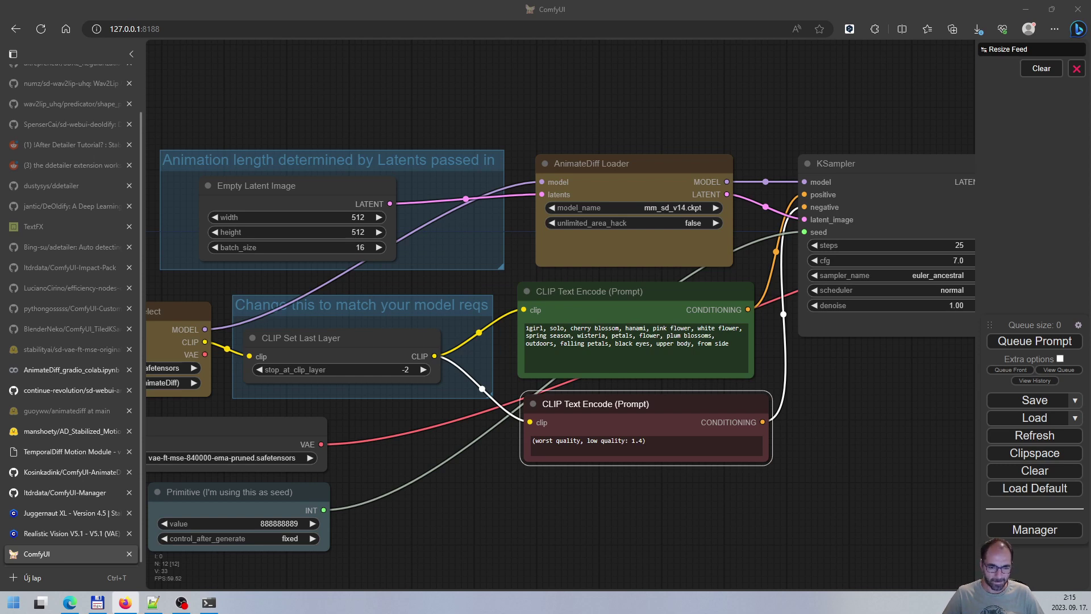
{"action": "key", "text": "alt+Tab"}
{"action": "key", "text": "alt+Tab"}
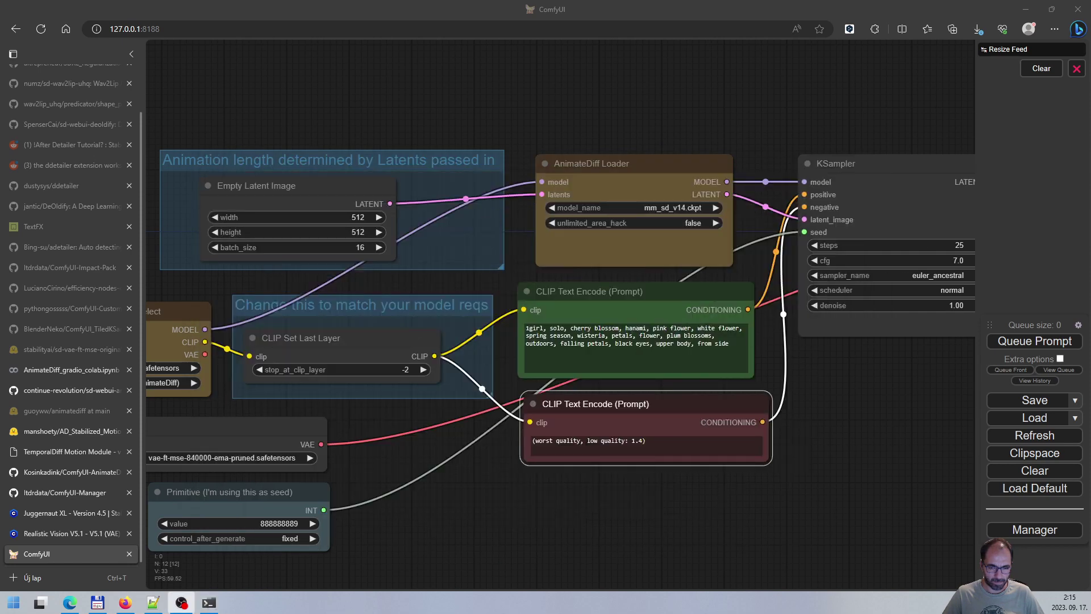
{"action": "key", "text": "ctrl+a"}
{"action": "type", "text": "[Documentary] closeup photo of a [27 yo blessed Latvian woman], [long hair], [Parisienne dress], [feminine pose], [well lit wooden structure], [abandoned wild west ghost town], [late afternoon], [very emotional camera angle], [medium format camera], in the style of [Life magazine]"}
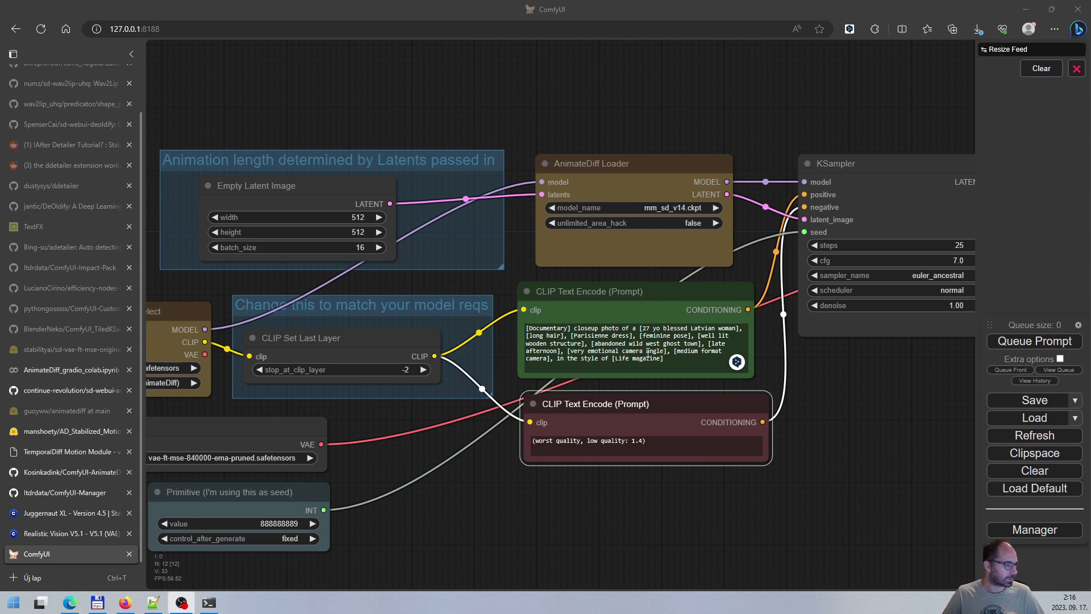
Review the workflow's node chain from the checkpoint, VAE and seed nodes through the prompts and KSampler to the output nodes.
{"action": "left_click_drag", "start_coordinate": [691, 532], "coordinate": [728, 524]}
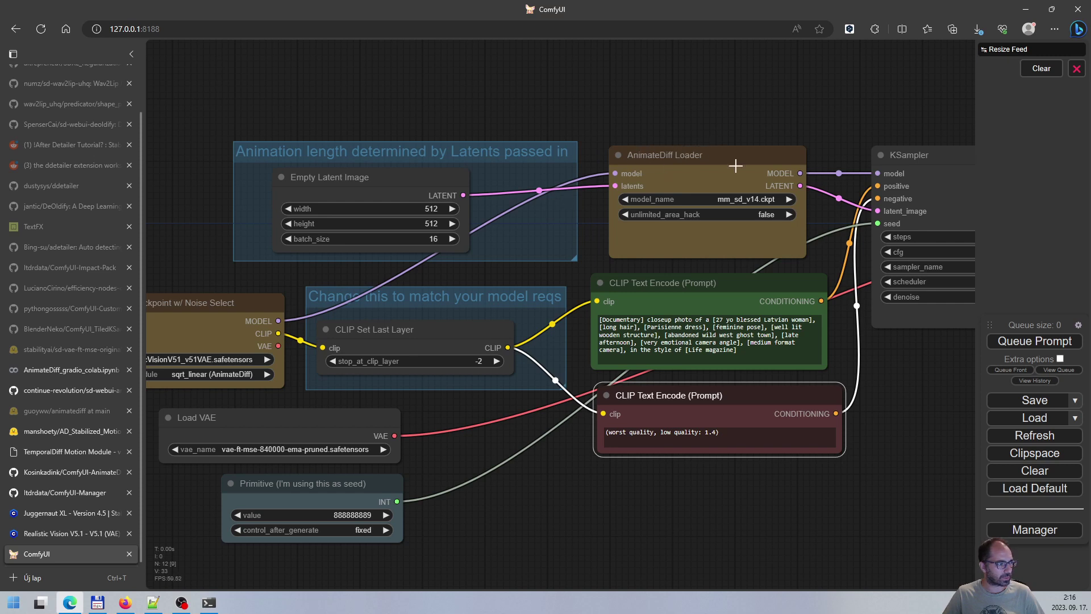
{"action": "left_click_drag", "start_coordinate": [918, 430], "coordinate": [567, 413]}
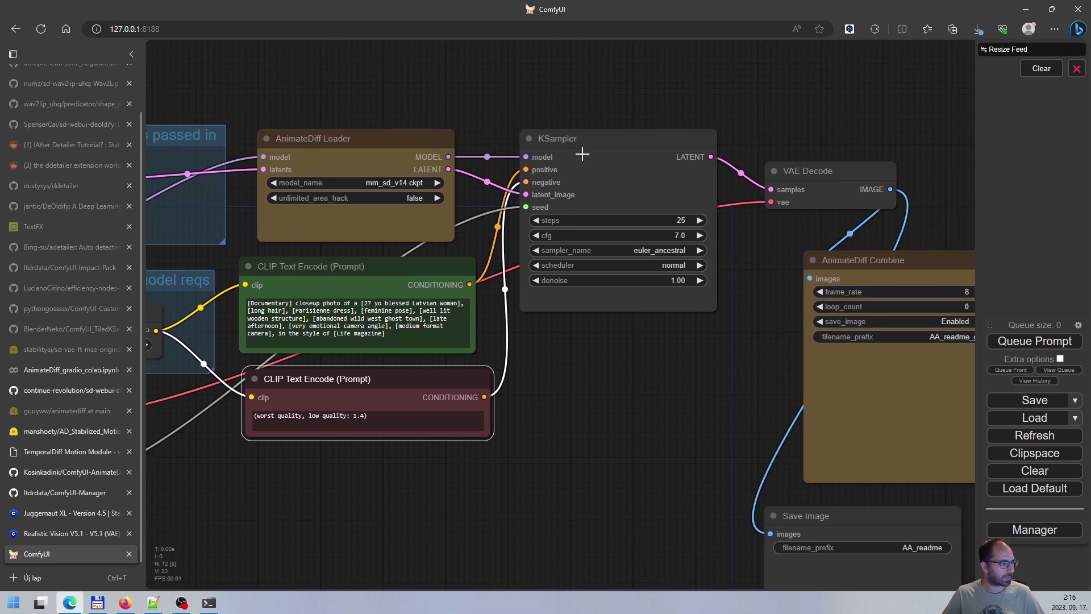
{"action": "left_click_drag", "start_coordinate": [666, 378], "coordinate": [688, 367]}
{"action": "left_click_drag", "start_coordinate": [548, 476], "coordinate": [714, 453]}
{"action": "left_click_drag", "start_coordinate": [591, 472], "coordinate": [705, 463]}
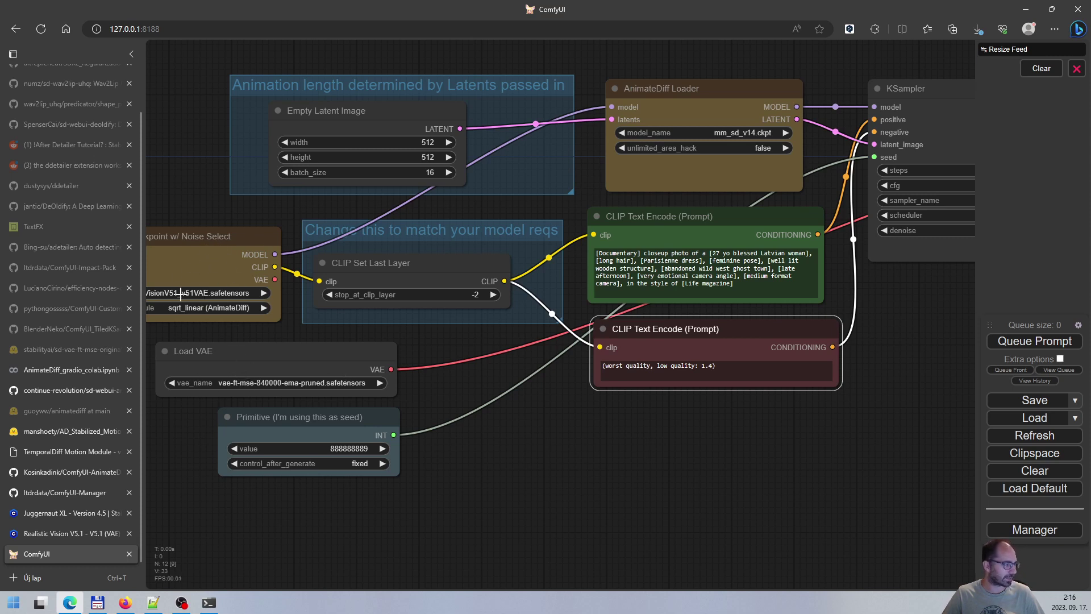
{"action": "left_click_drag", "start_coordinate": [579, 469], "coordinate": [362, 507]}
{"action": "left_click_drag", "start_coordinate": [878, 286], "coordinate": [672, 325]}
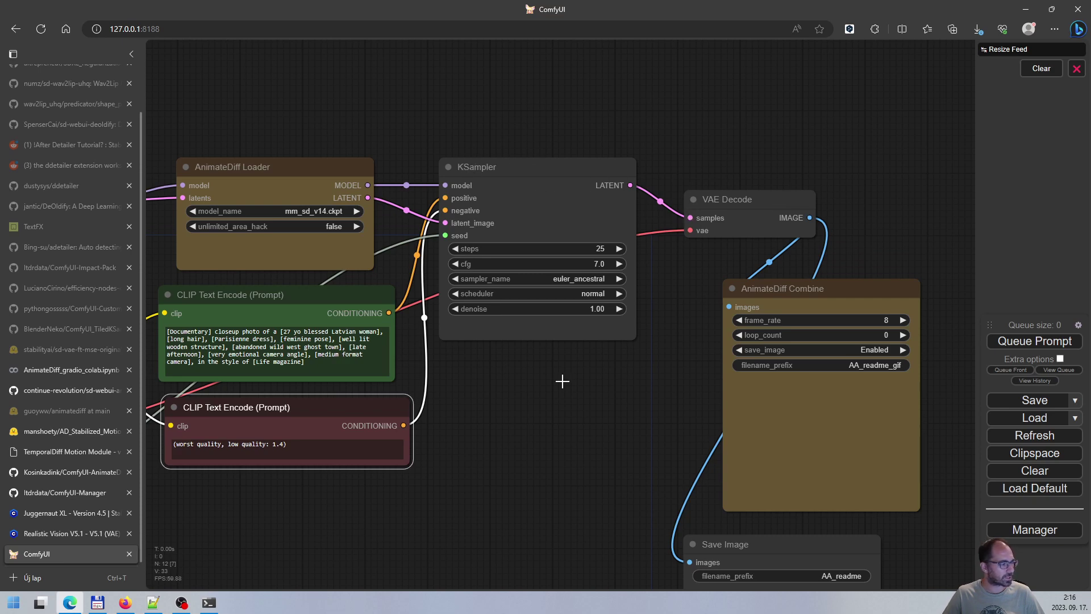
{"action": "left_click_drag", "start_coordinate": [561, 383], "coordinate": [722, 261]}
{"action": "left_click_drag", "start_coordinate": [246, 338], "coordinate": [536, 319]}
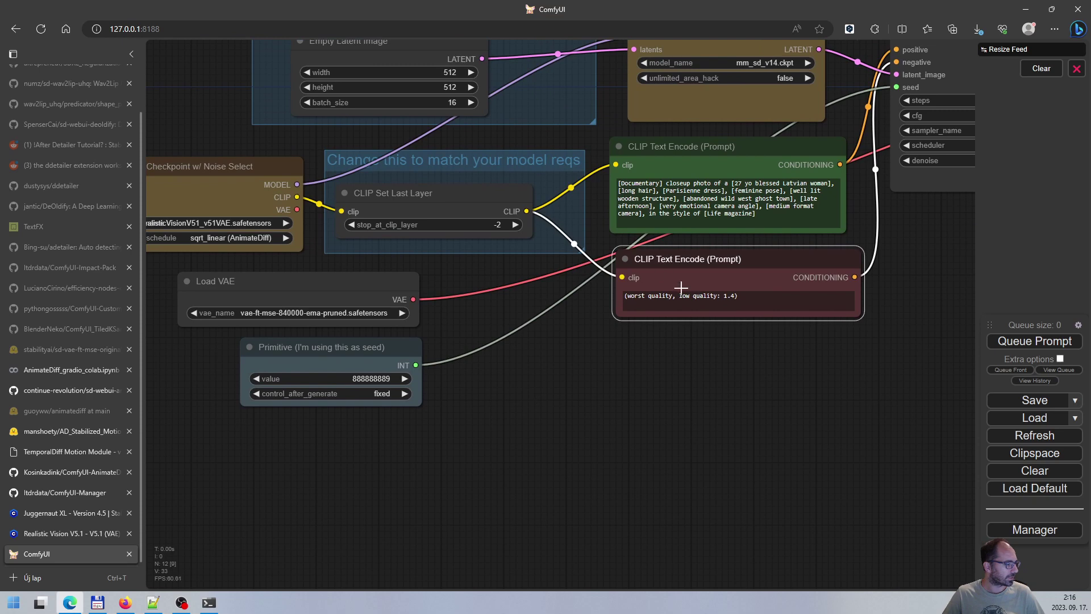
{"action": "left_click_drag", "start_coordinate": [691, 394], "coordinate": [179, 509]}
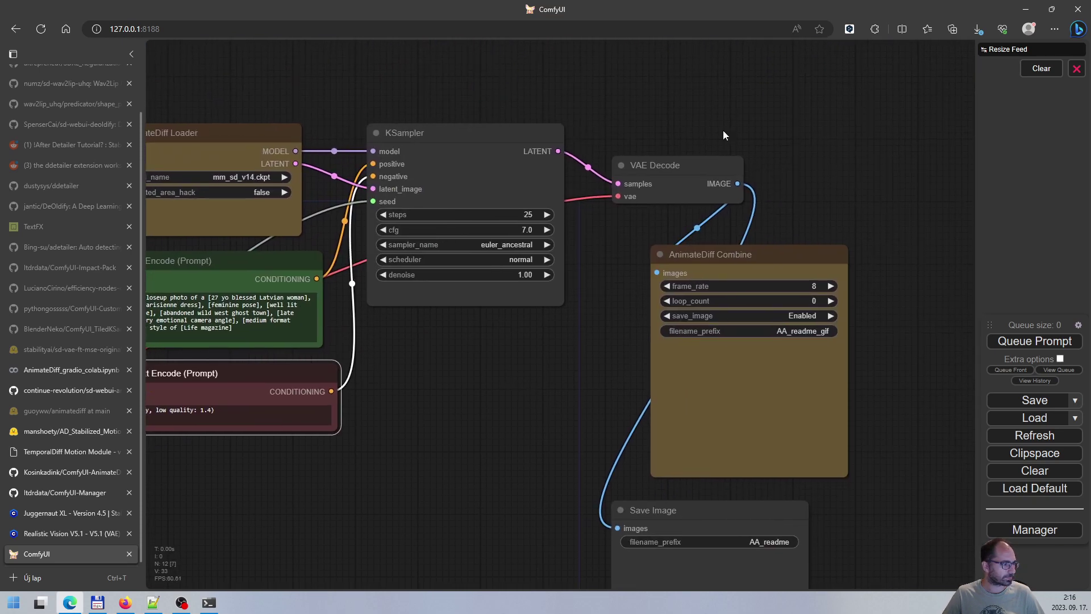
Move the AnimateDiff Combine node to the right of VAE Decode so its image connection is clearly separated.
{"action": "left_click_drag", "start_coordinate": [733, 251], "coordinate": [803, 254]}
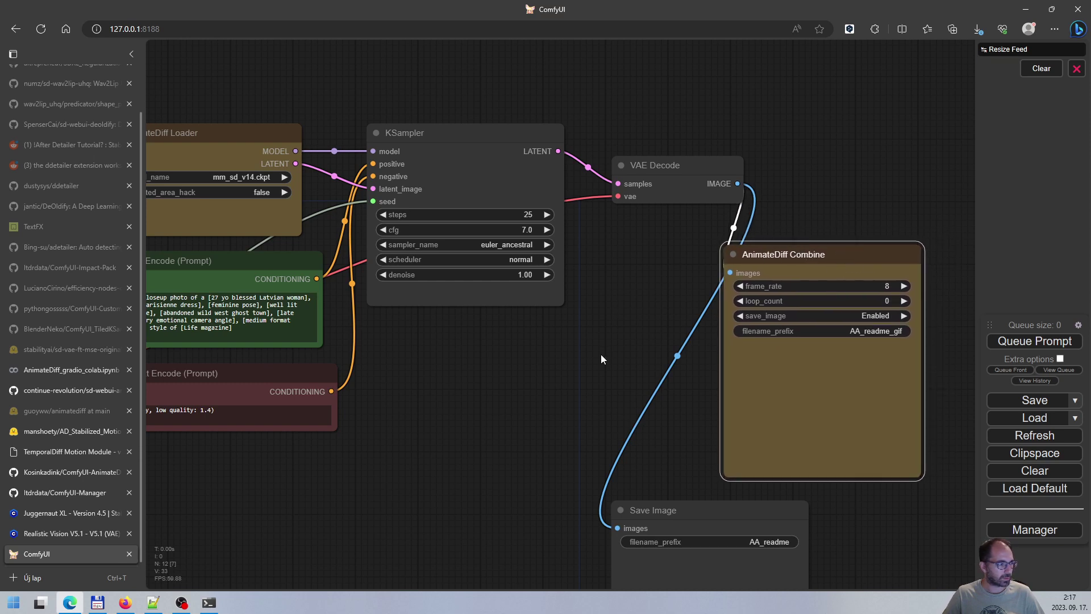
{"action": "left_click_drag", "start_coordinate": [598, 354], "coordinate": [533, 343]}
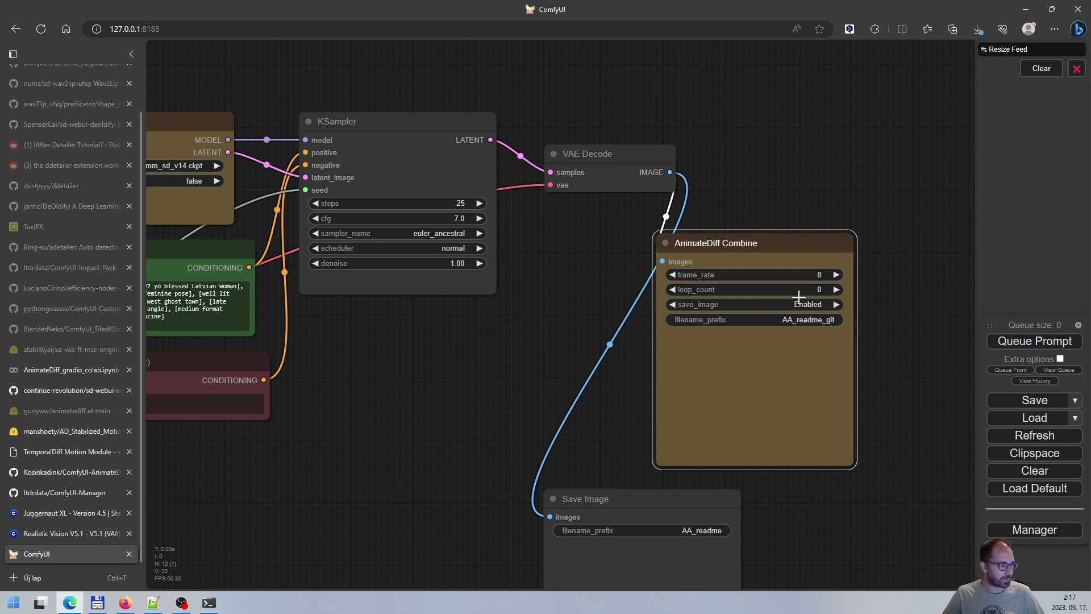
{"action": "left_click_drag", "start_coordinate": [529, 397], "coordinate": [558, 411]}
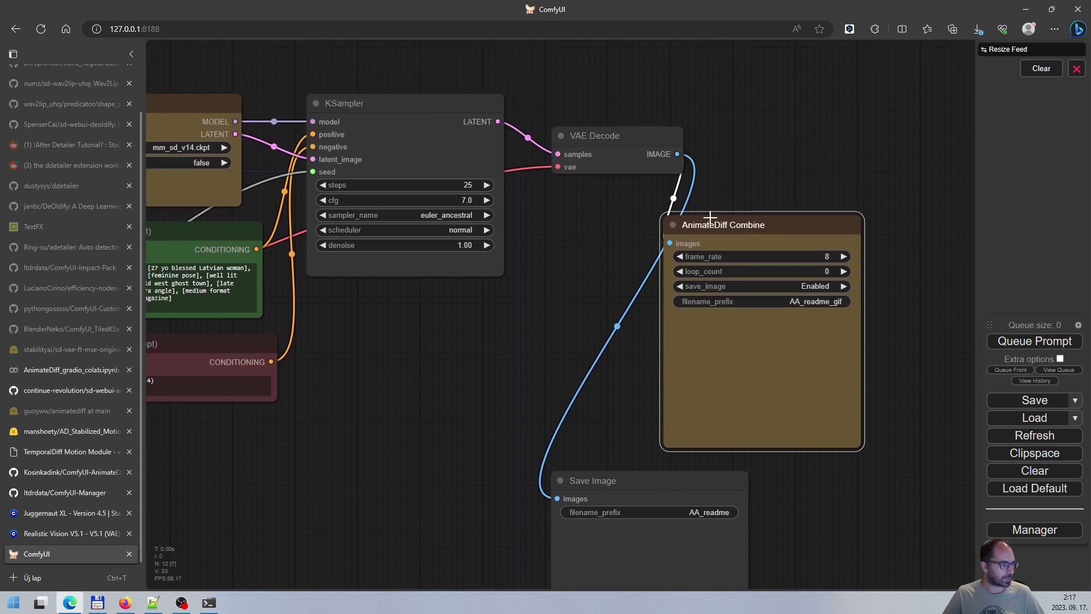
{"action": "left_click_drag", "start_coordinate": [714, 211], "coordinate": [791, 192]}
Check the latent, seed, prompt and sampler settings once more, ending at the AnimateDiff Combine and Save Image nodes.
{"action": "left_click_drag", "start_coordinate": [414, 428], "coordinate": [671, 414]}
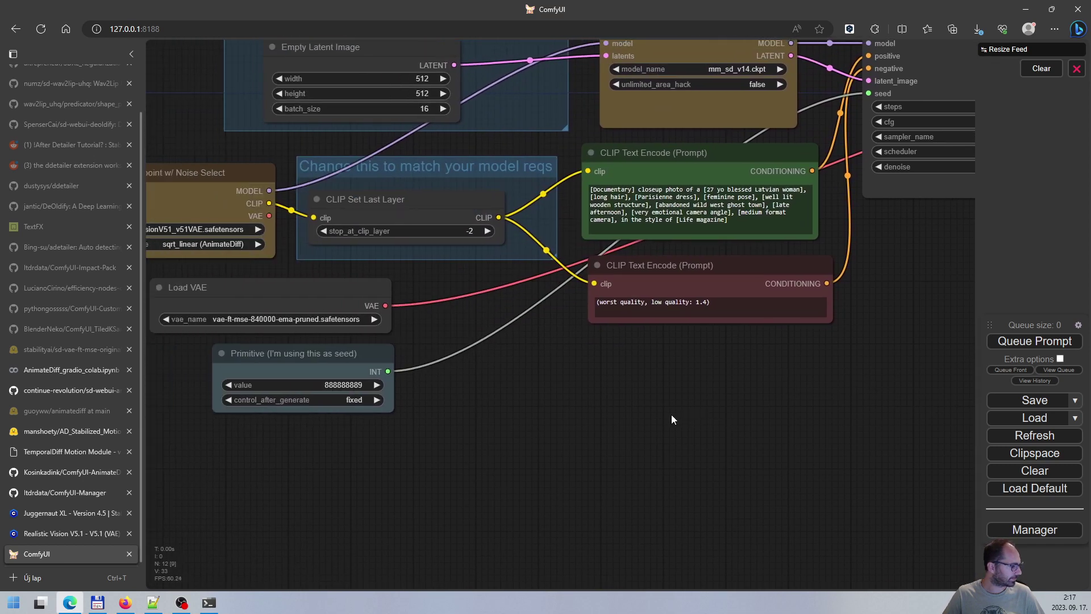
{"action": "left_click_drag", "start_coordinate": [805, 381], "coordinate": [609, 502]}
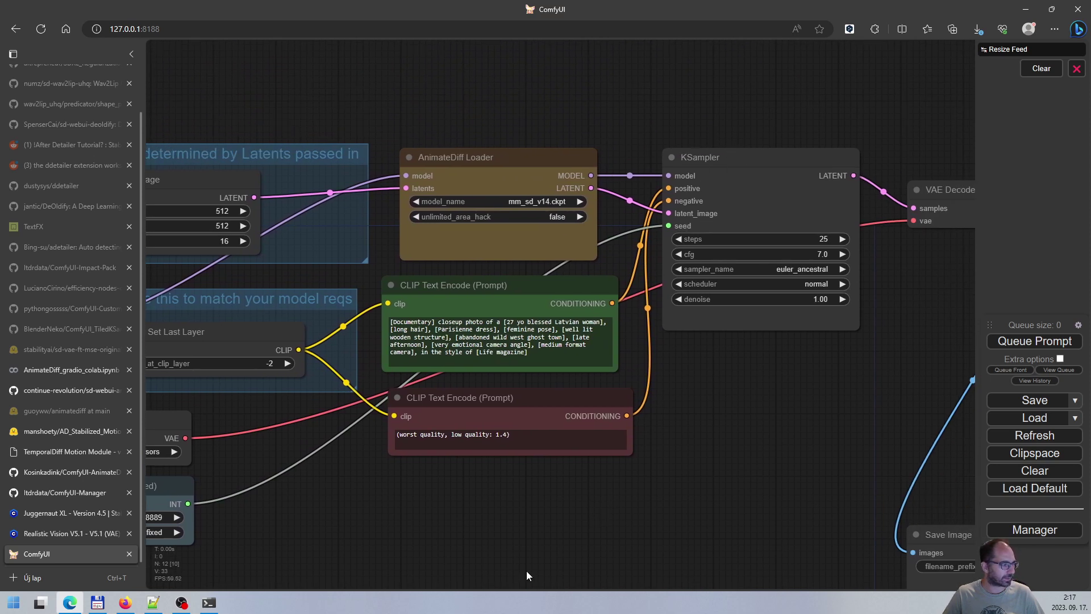
{"action": "left_click_drag", "start_coordinate": [483, 563], "coordinate": [658, 512]}
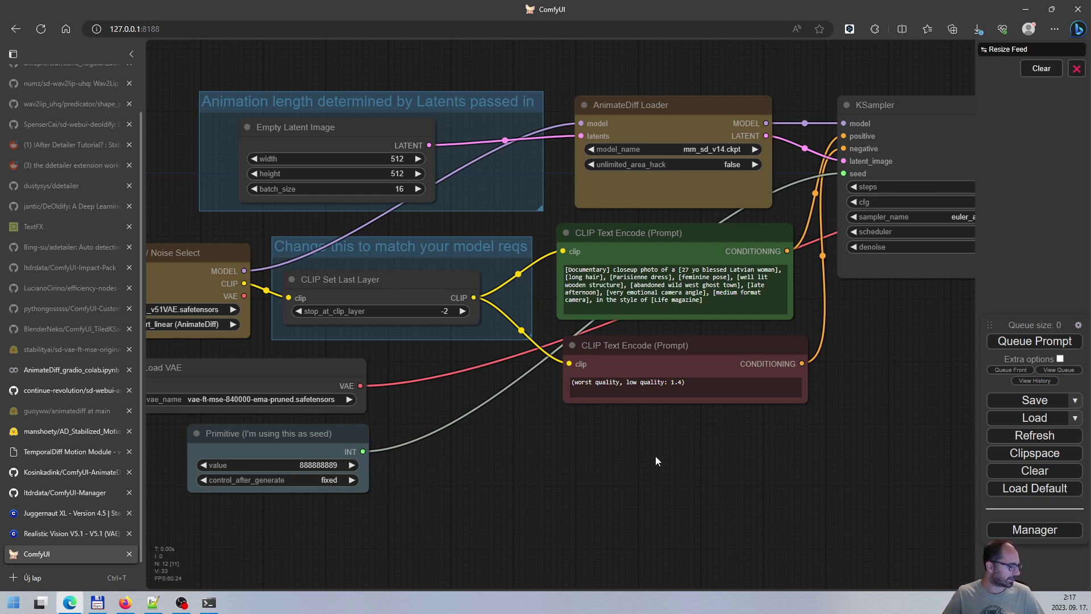
{"action": "left_click_drag", "start_coordinate": [779, 449], "coordinate": [397, 522]}
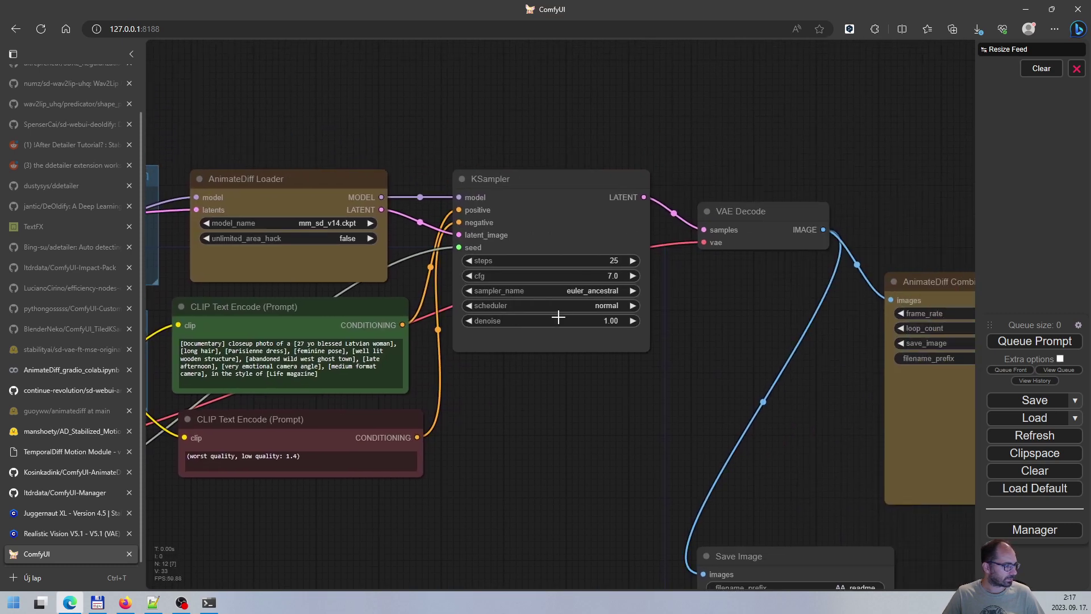
{"action": "left_click_drag", "start_coordinate": [629, 418], "coordinate": [569, 421]}
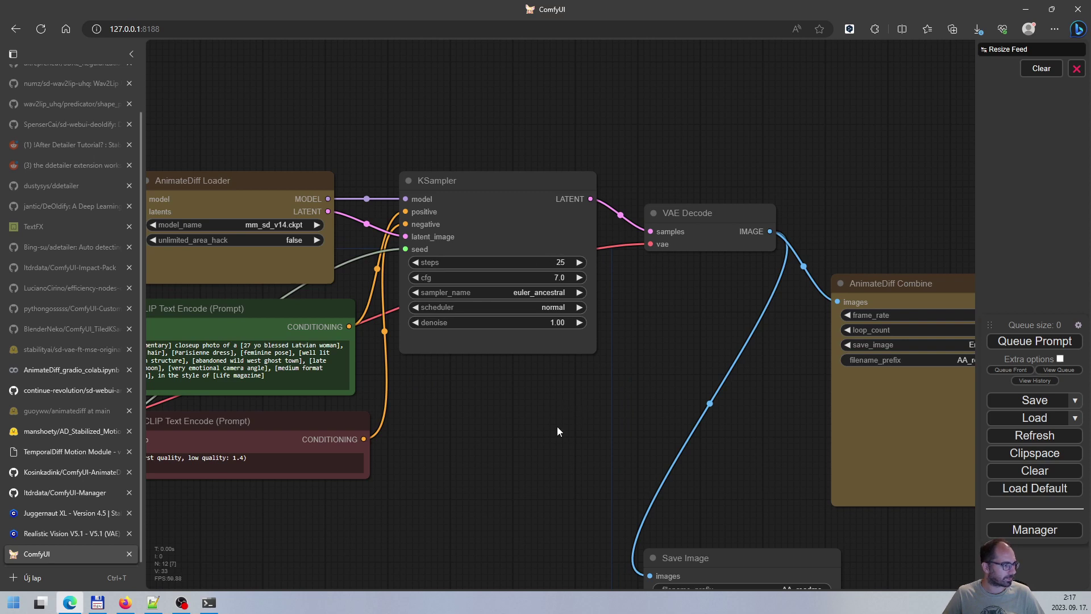
{"action": "left_click_drag", "start_coordinate": [557, 431], "coordinate": [455, 362]}
{"action": "scroll", "coordinate": [727, 370], "scroll_direction": "down", "scroll_amount": 3}
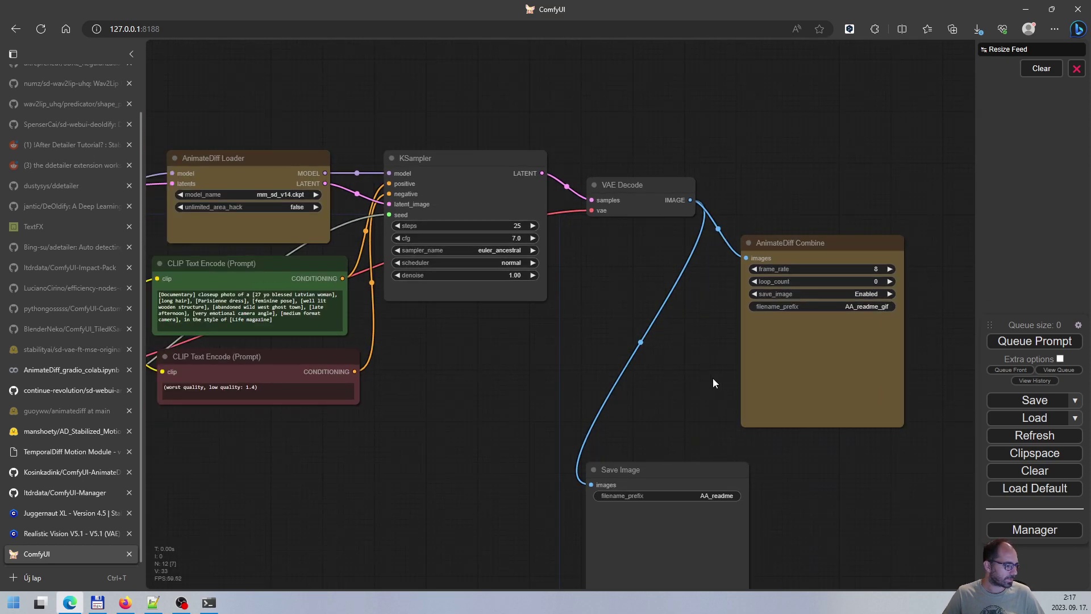
Queue the animation prompt and check the generation progress in the Anaconda Prompt console.
{"action": "scroll", "coordinate": [543, 378], "scroll_direction": "up", "scroll_amount": 1}
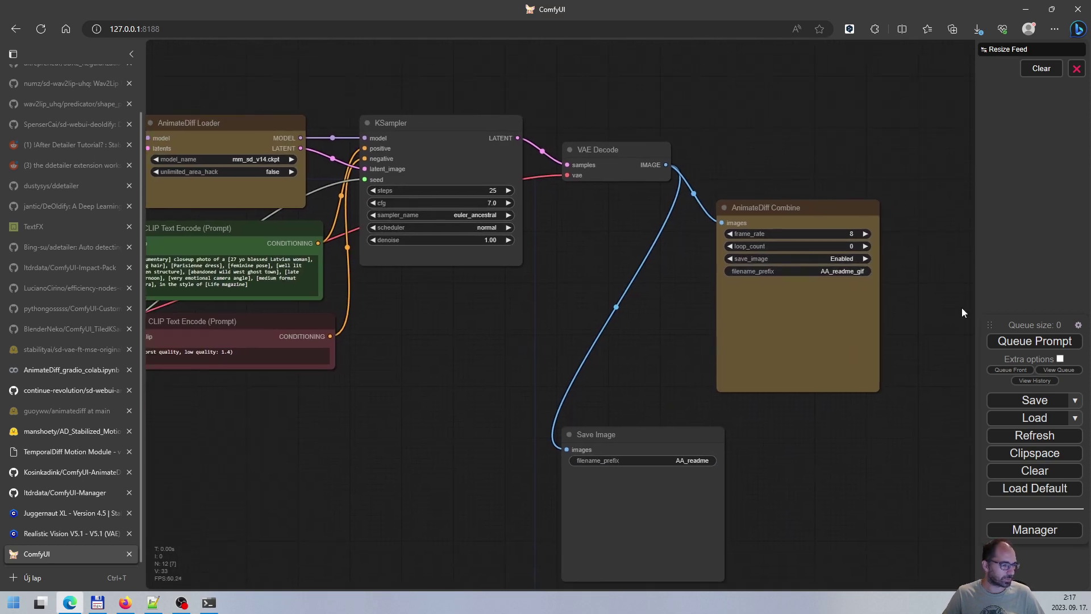
{"action": "left_click", "coordinate": [1033, 342]}
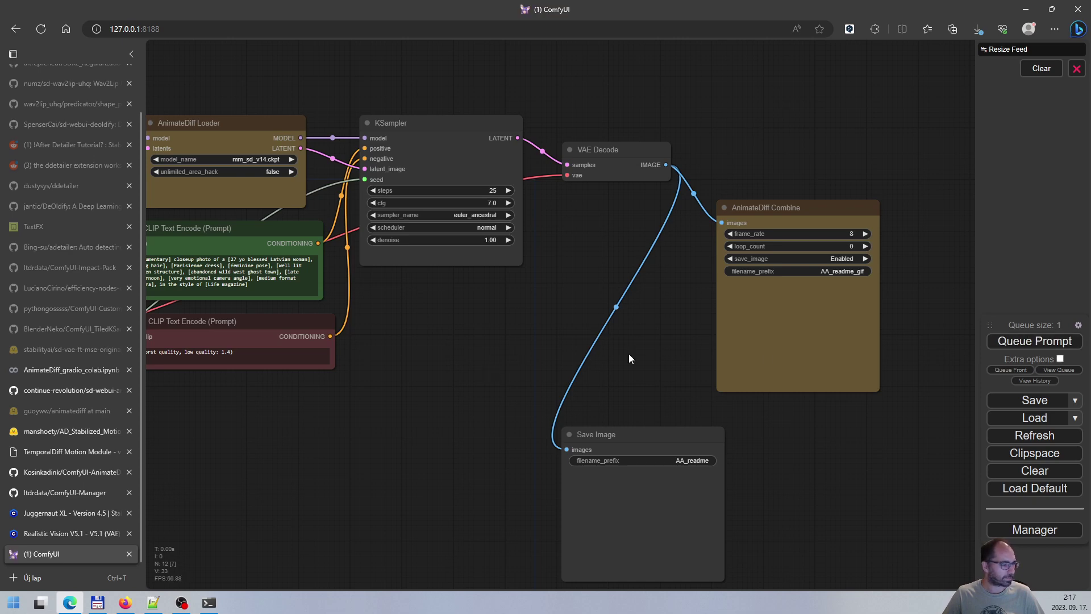
{"action": "key", "text": "alt+Tab"}
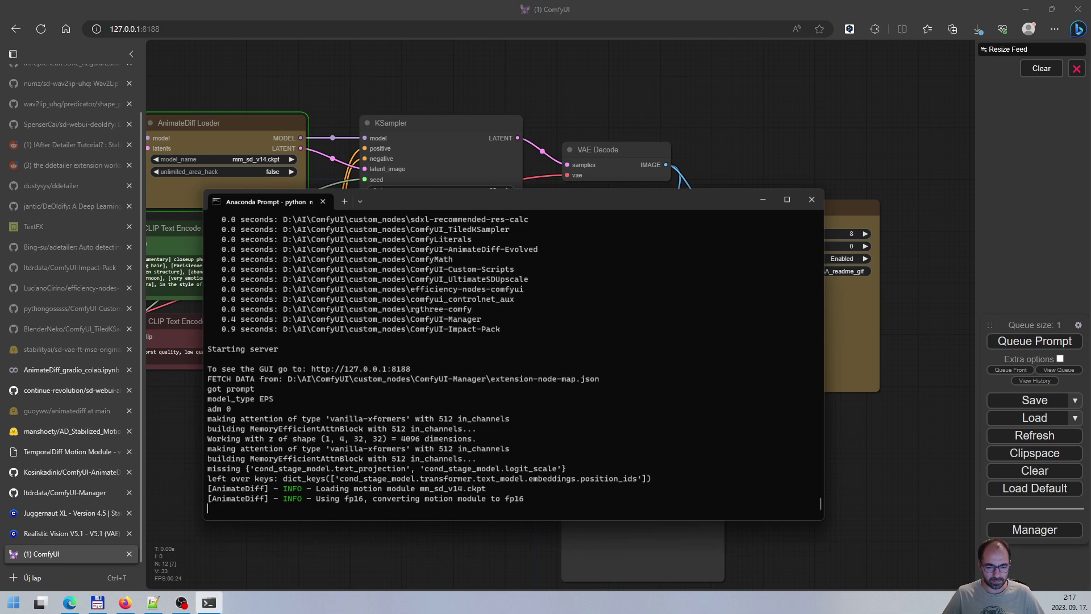
{"action": "left_click_drag", "start_coordinate": [621, 165], "coordinate": [476, 39]}
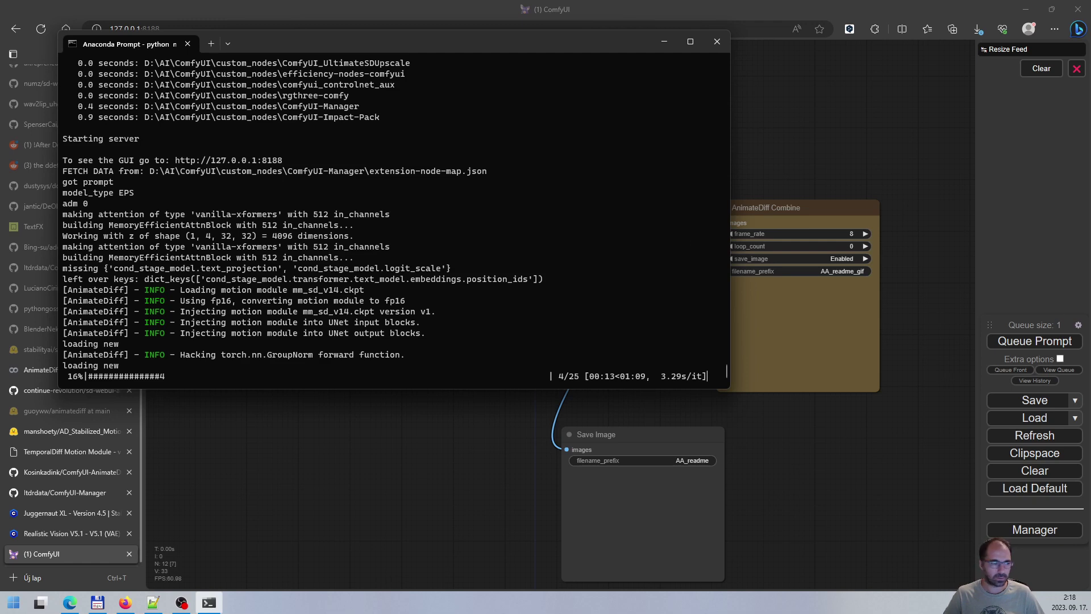
{"action": "left_click", "coordinate": [407, 439]}
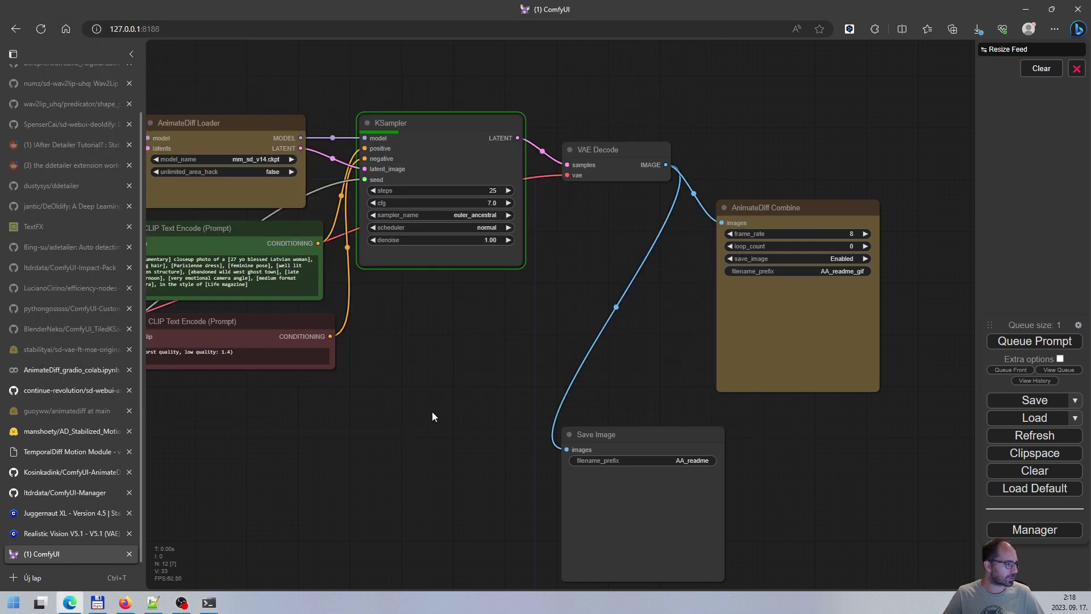
Examine the generated output and the prompt, latent size, checkpoint, VAE and seed settings that produced it.
{"action": "left_click_drag", "start_coordinate": [432, 417], "coordinate": [573, 429]}
{"action": "left_click_drag", "start_coordinate": [434, 437], "coordinate": [419, 459]}
{"action": "left_click_drag", "start_coordinate": [629, 455], "coordinate": [385, 457]}
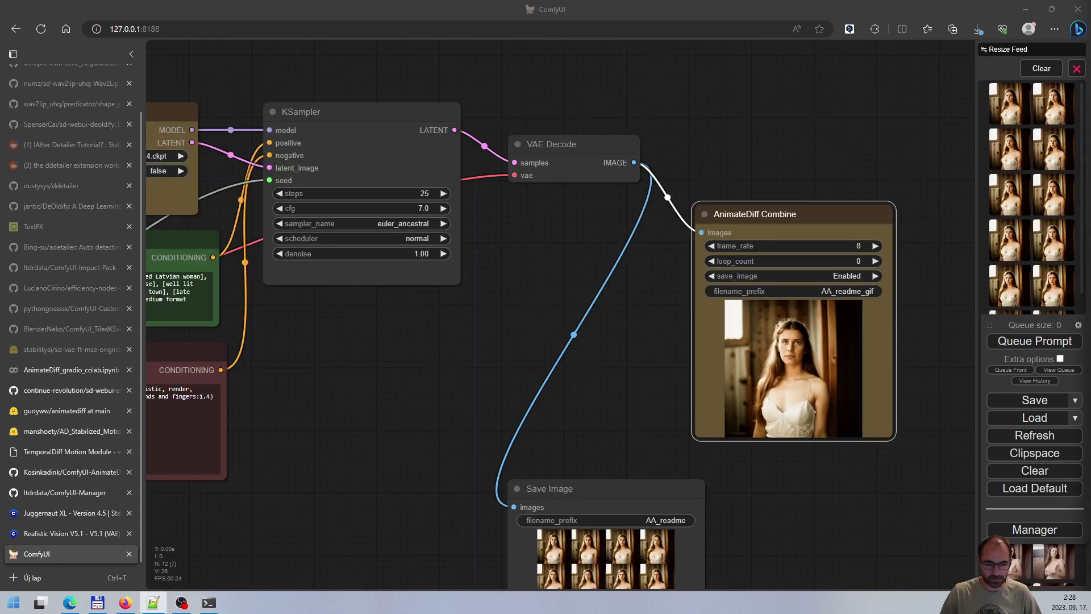
{"action": "left_click_drag", "start_coordinate": [431, 361], "coordinate": [613, 335]}
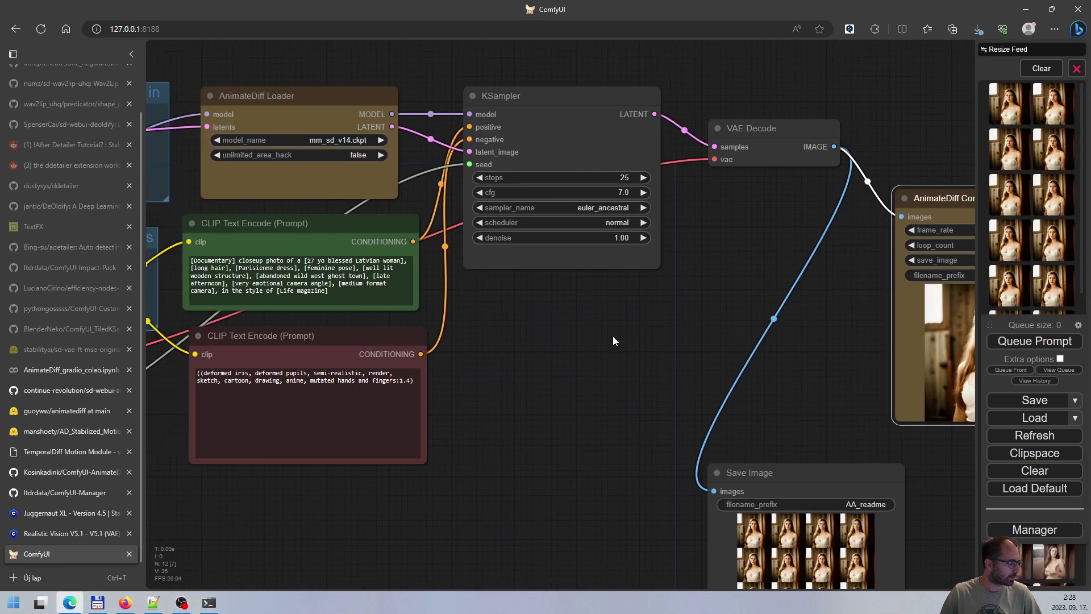
{"action": "left_click_drag", "start_coordinate": [523, 352], "coordinate": [699, 336]}
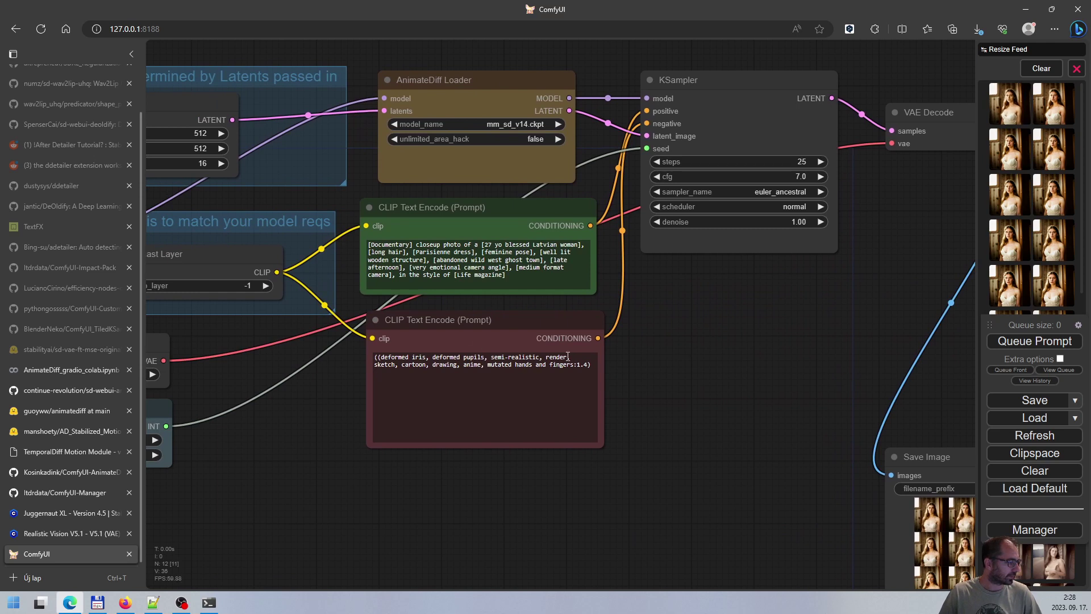
{"action": "left_click_drag", "start_coordinate": [230, 479], "coordinate": [447, 474]}
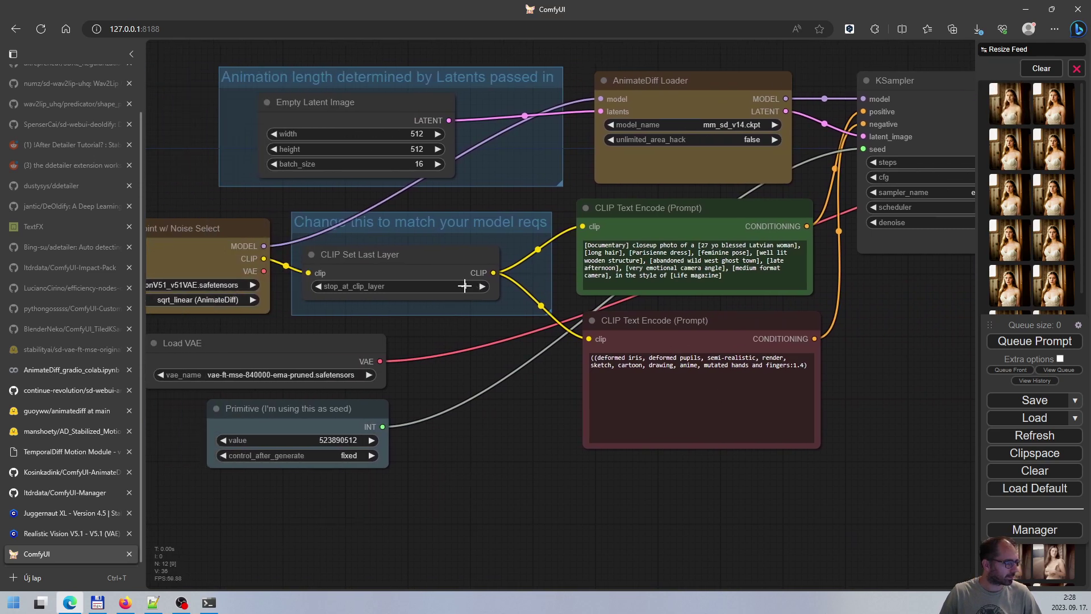
{"action": "left_click_drag", "start_coordinate": [488, 452], "coordinate": [541, 458]}
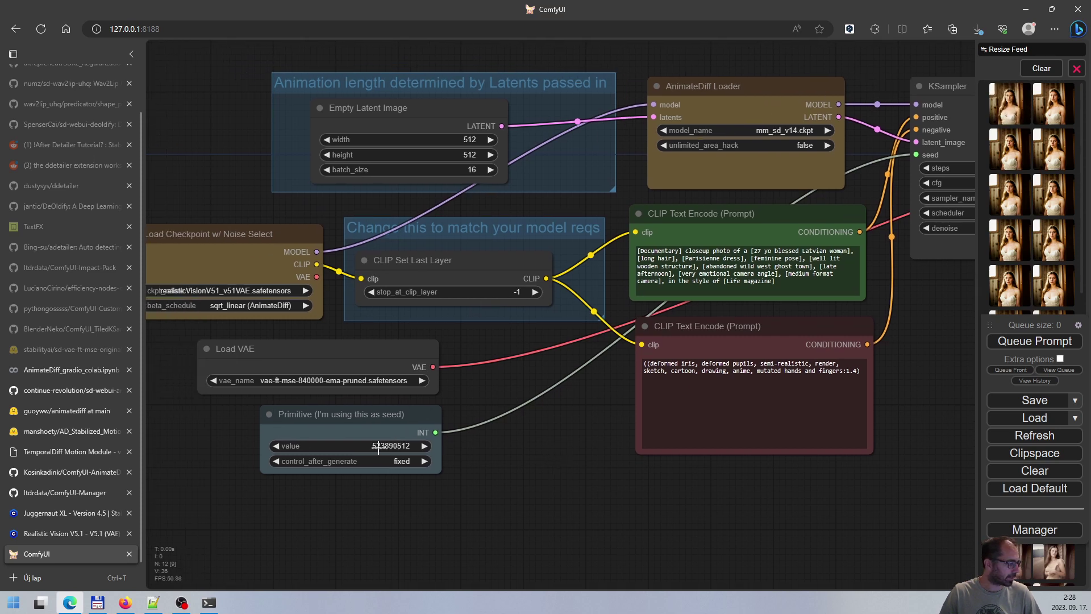
{"action": "left_click_drag", "start_coordinate": [546, 443], "coordinate": [495, 451]}
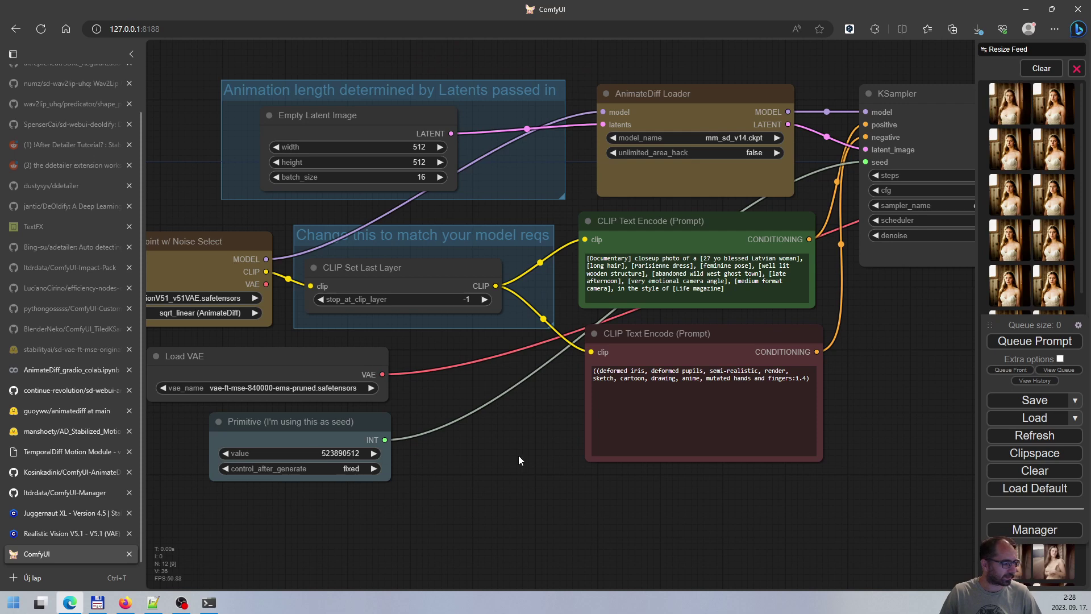
{"action": "left_click", "coordinate": [96, 605]}
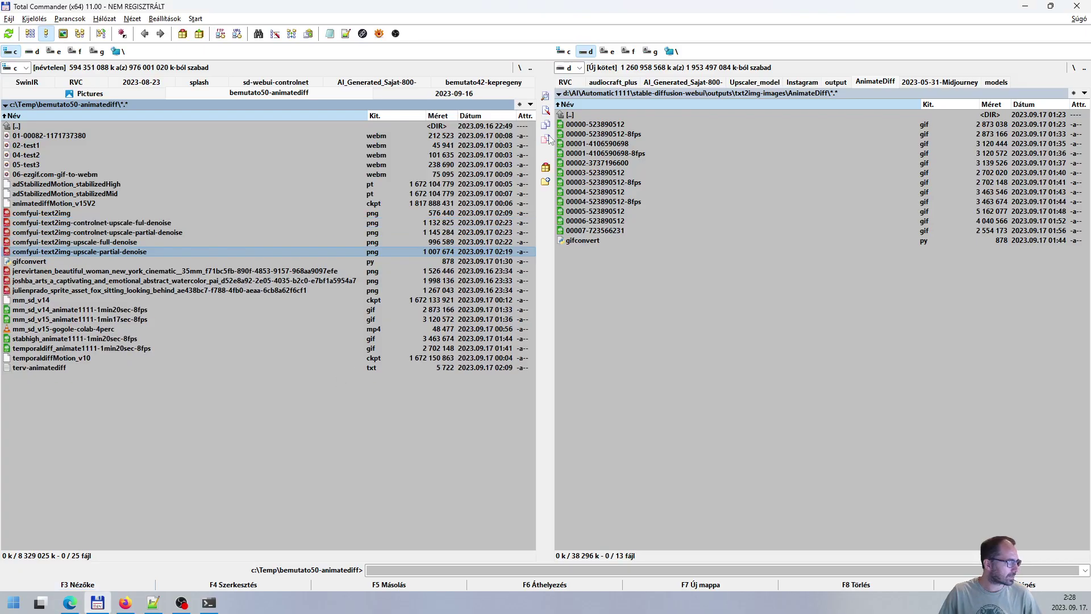
{"action": "double_click", "coordinate": [597, 125]}
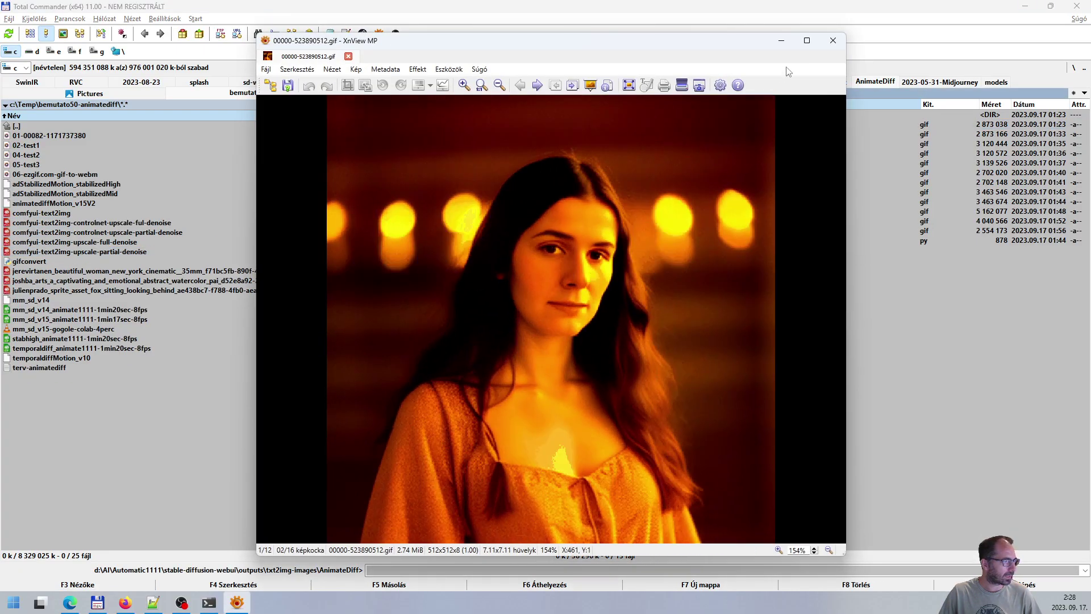
{"action": "left_click", "coordinate": [827, 48]}
{"action": "double_click", "coordinate": [640, 135]}
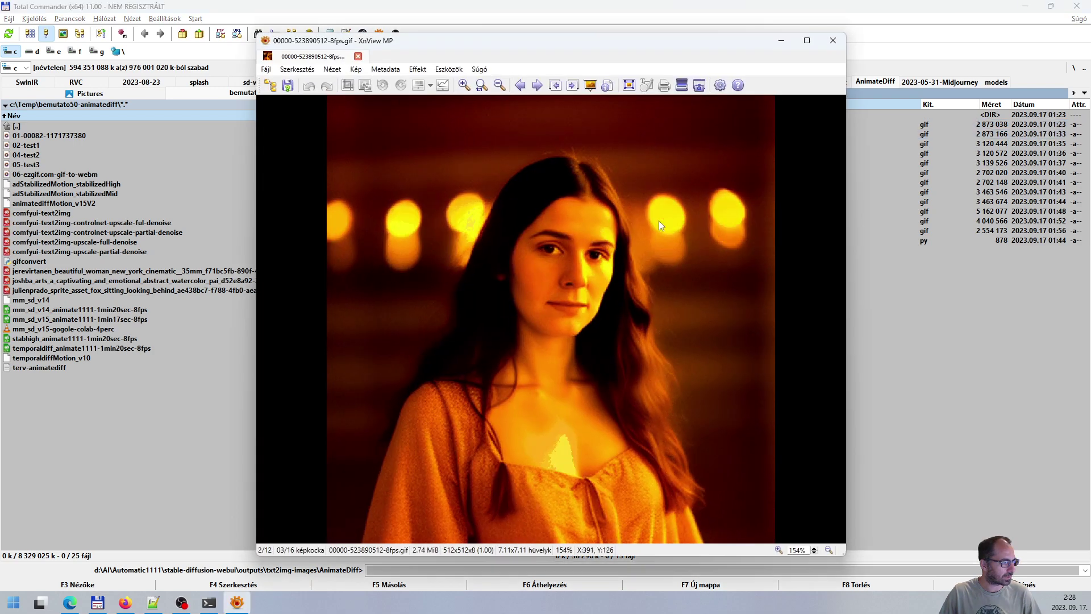
{"action": "left_click", "coordinate": [834, 40]}
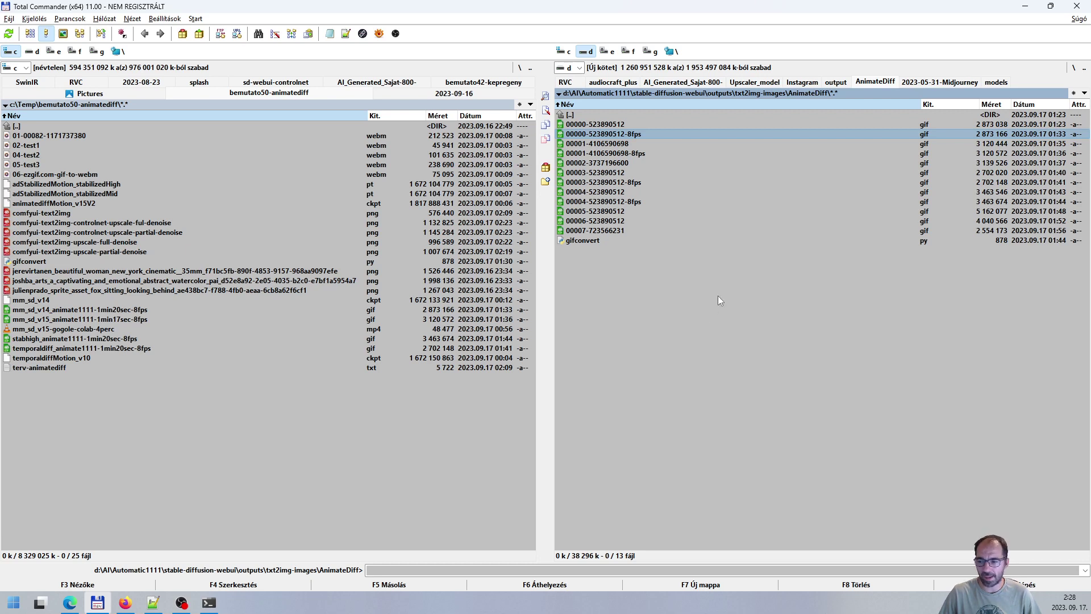
Return to ComfyUI in the browser and open the AnimateDiff Combine node's generated GIF in its own tab.
{"action": "left_click", "coordinate": [78, 603]}
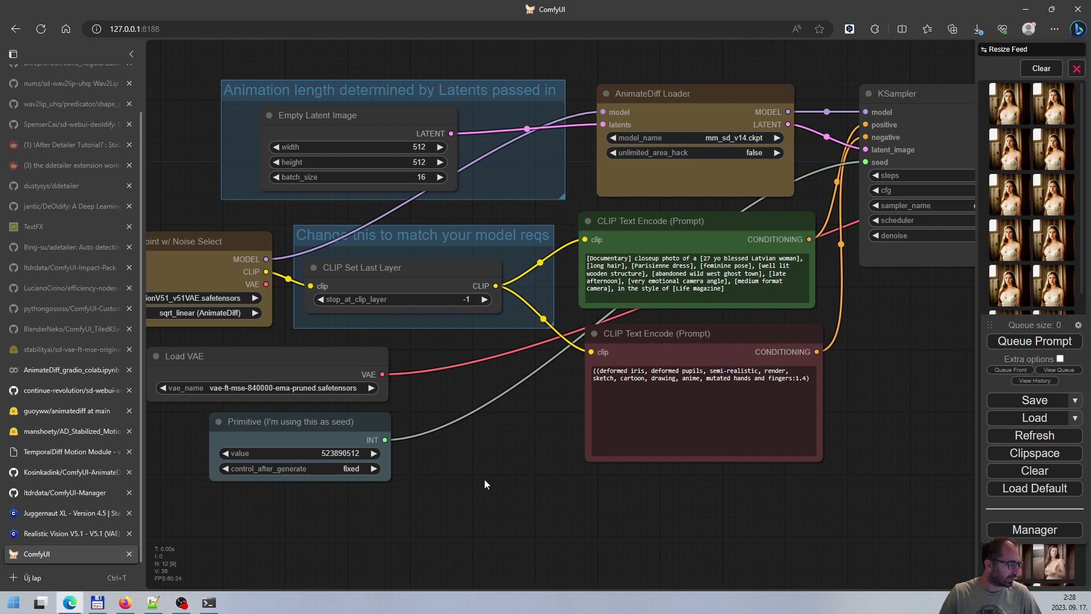
{"action": "left_click_drag", "start_coordinate": [493, 478], "coordinate": [318, 484]}
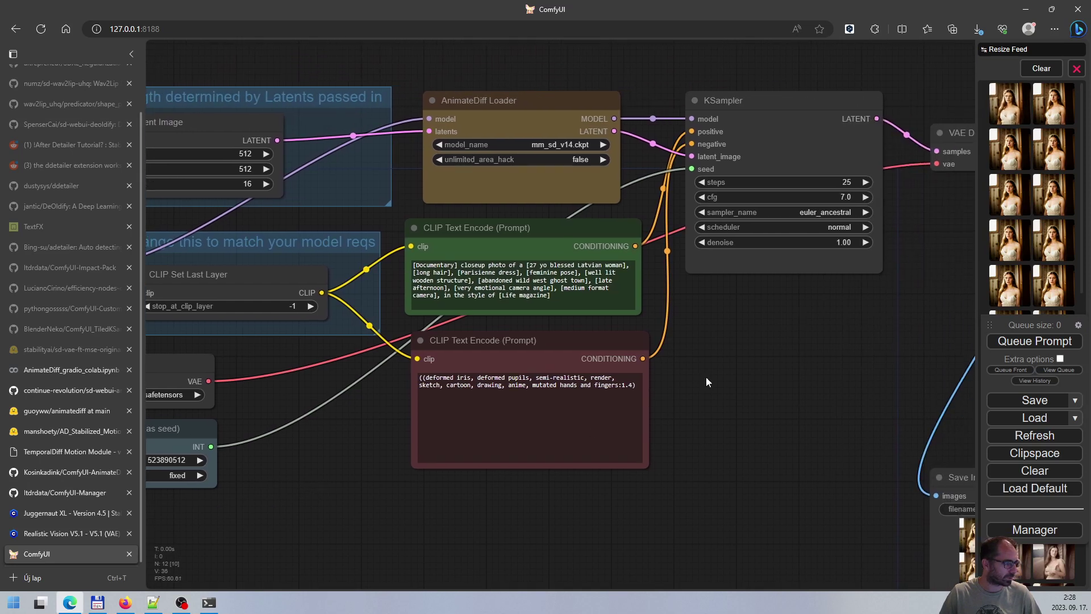
{"action": "left_click_drag", "start_coordinate": [707, 373], "coordinate": [556, 400]}
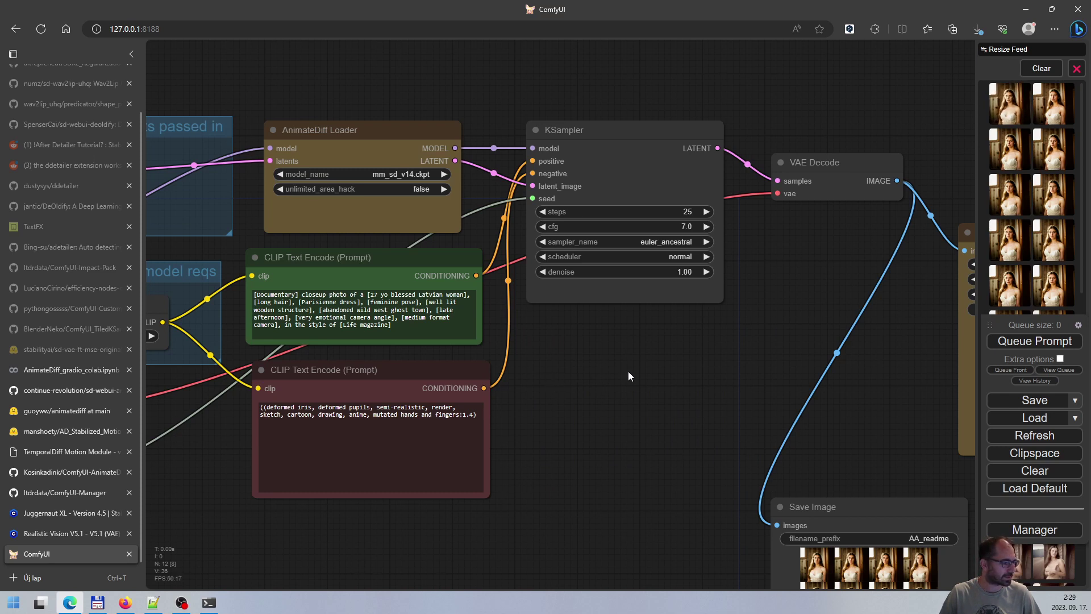
{"action": "left_click_drag", "start_coordinate": [881, 391], "coordinate": [552, 329]}
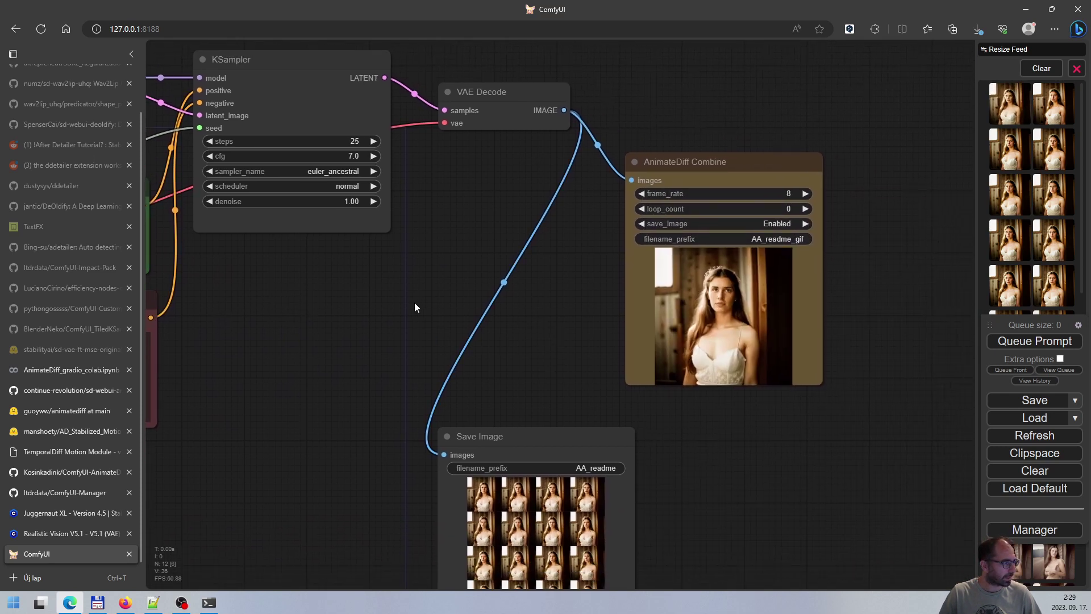
{"action": "left_click_drag", "start_coordinate": [455, 302], "coordinate": [546, 243]}
{"action": "left_click_drag", "start_coordinate": [613, 342], "coordinate": [538, 330]}
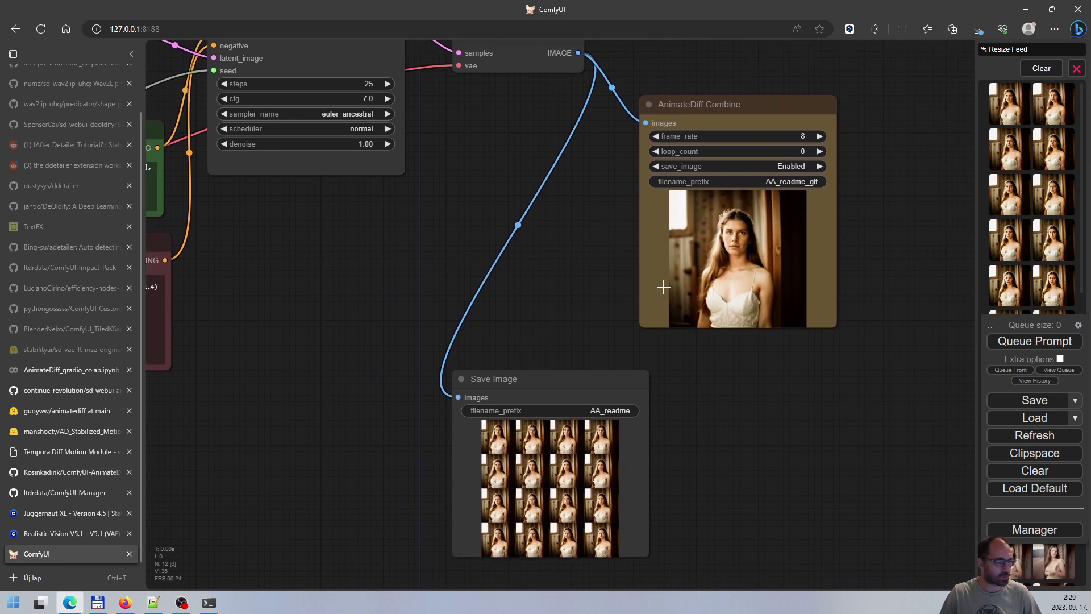
{"action": "left_click", "coordinate": [723, 242]}
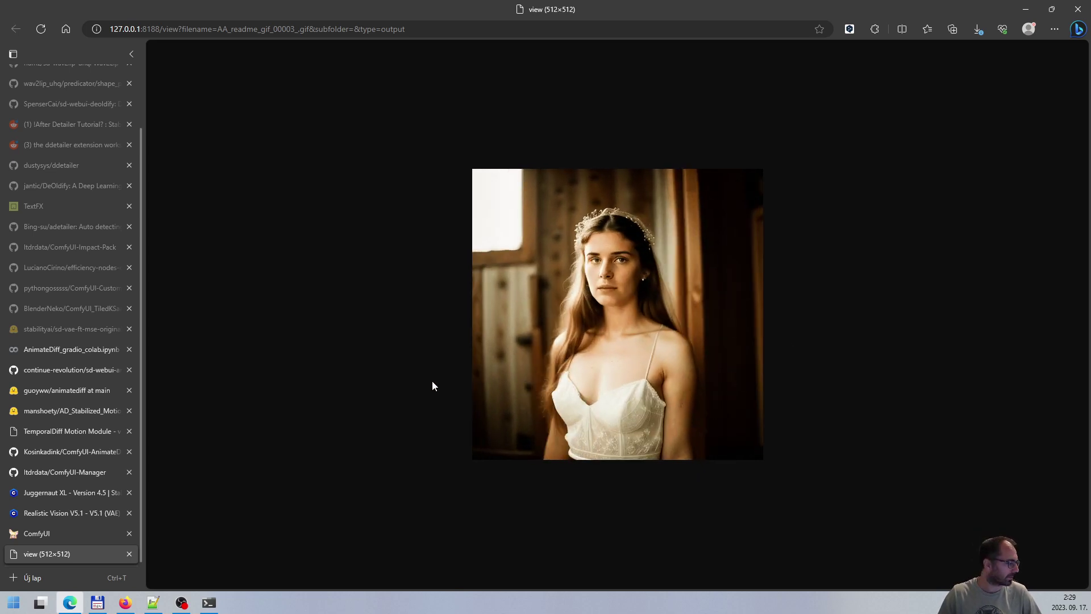
Save the GIF as mm_sd_v14_comfyui-1min20sec-8fps.gif in the bemutato50-animatediff folder and close its tab.
{"action": "right_click", "coordinate": [524, 332]}
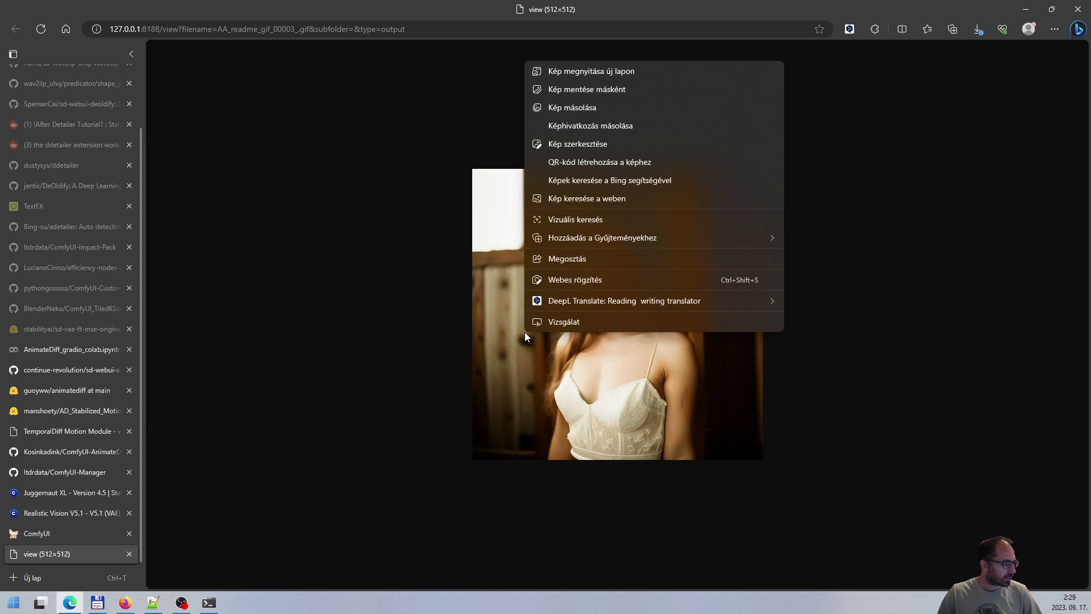
{"action": "left_click", "coordinate": [594, 91]}
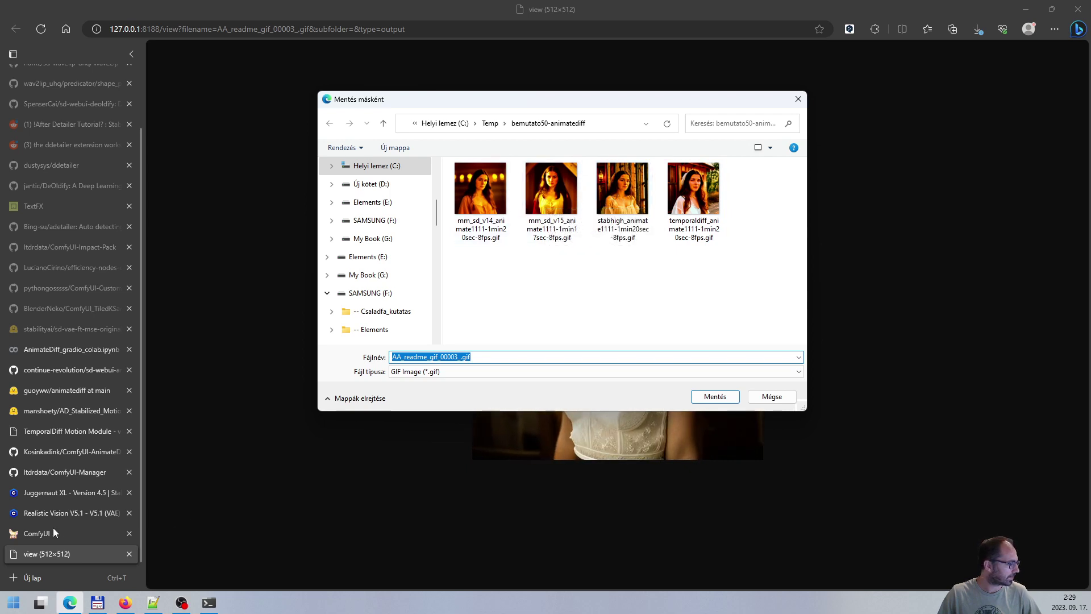
{"action": "left_click", "coordinate": [489, 187]}
{"action": "left_click", "coordinate": [435, 357]}
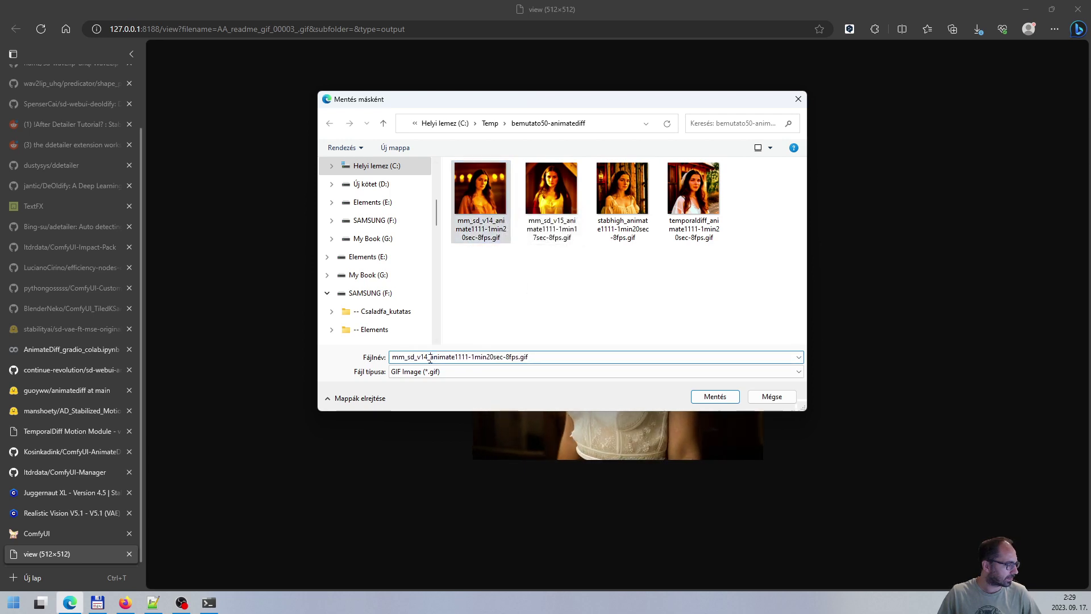
{"action": "left_click_drag", "start_coordinate": [435, 357], "coordinate": [468, 357]}
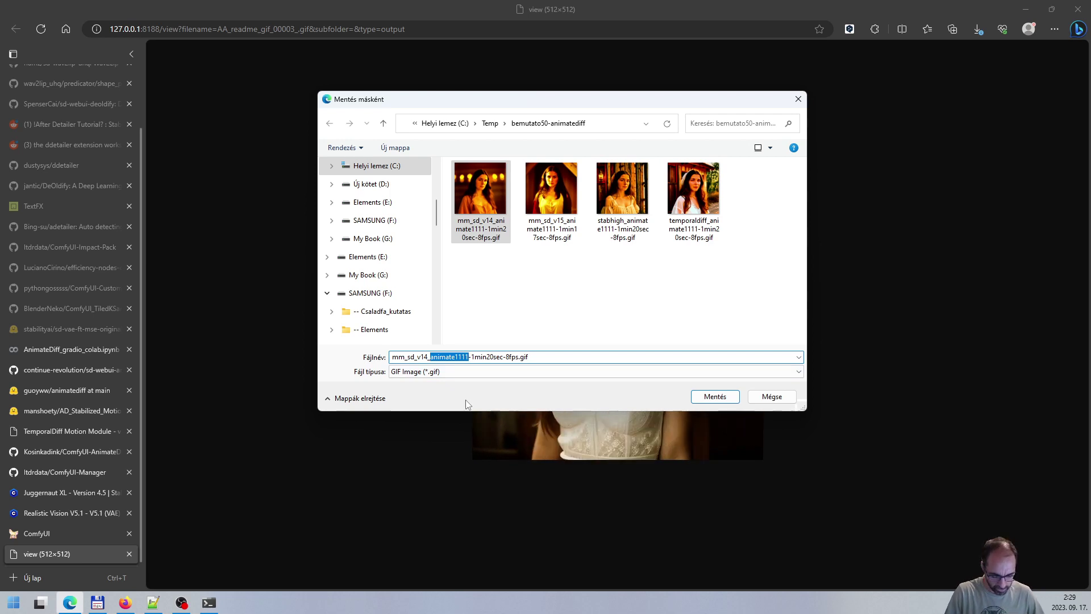
{"action": "type", "text": "comfyui"}
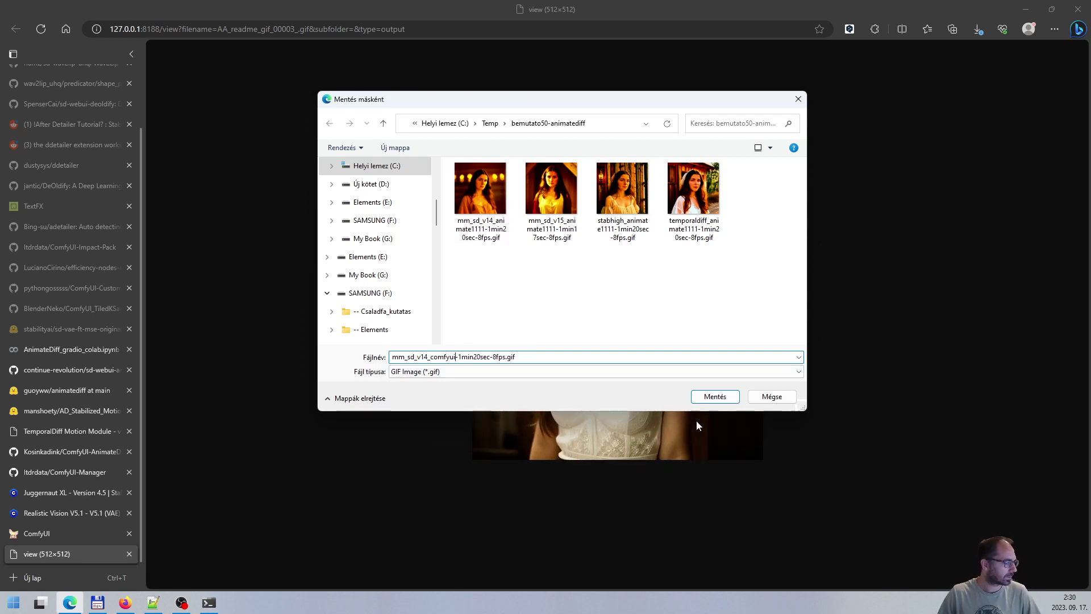
{"action": "left_click", "coordinate": [715, 396]}
{"action": "middle_click", "coordinate": [80, 551]}
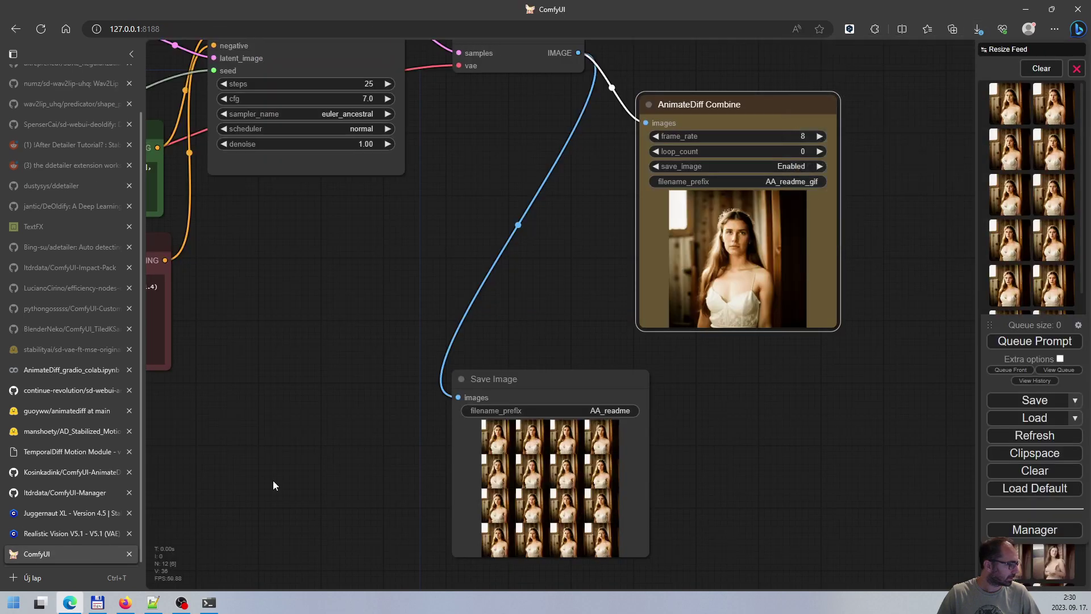
Review the workflow again from the checkpoint and latent nodes through AnimateDiff Loader's motion model to the KSampler settings.
{"action": "scroll", "coordinate": [362, 357], "scroll_direction": "up", "scroll_amount": 3}
{"action": "left_click_drag", "start_coordinate": [362, 357], "coordinate": [527, 402]}
{"action": "scroll", "coordinate": [530, 354], "scroll_direction": "down", "scroll_amount": 3}
{"action": "left_click_drag", "start_coordinate": [530, 359], "coordinate": [745, 417]}
{"action": "left_click_drag", "start_coordinate": [250, 485], "coordinate": [597, 469]}
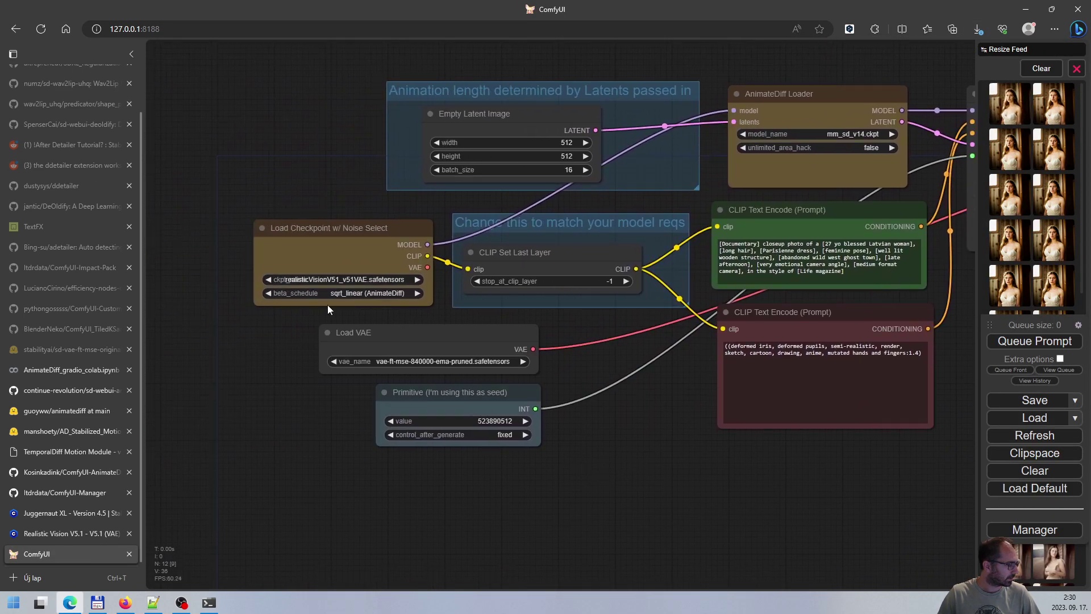
{"action": "scroll", "coordinate": [366, 301], "scroll_direction": "up", "scroll_amount": 3}
{"action": "left_click_drag", "start_coordinate": [706, 476], "coordinate": [241, 566]}
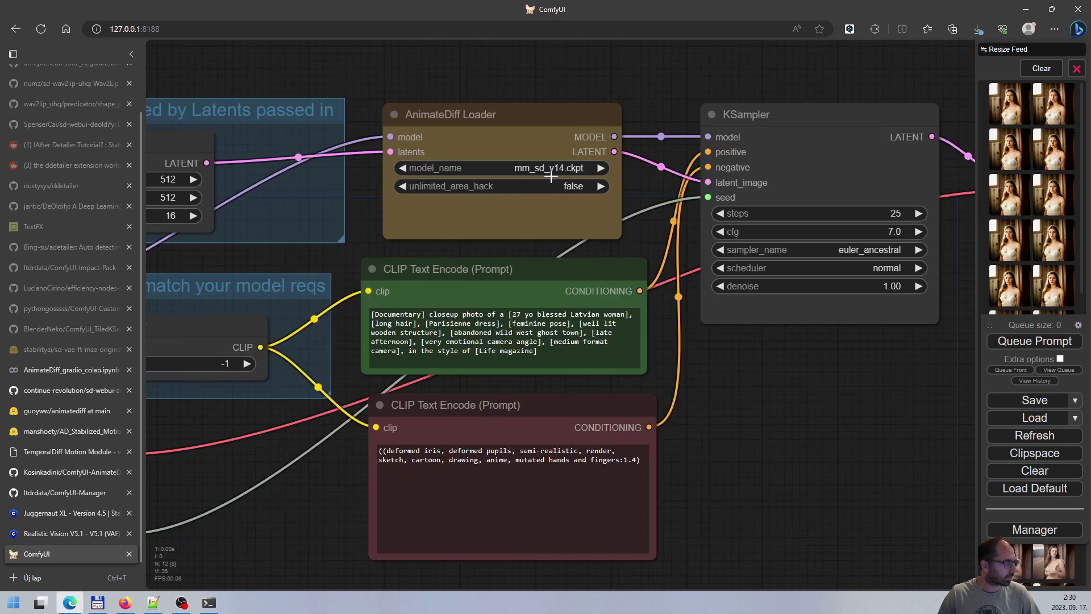
{"action": "left_click_drag", "start_coordinate": [729, 452], "coordinate": [598, 373]}
{"action": "scroll", "coordinate": [687, 356], "scroll_direction": "down", "scroll_amount": 2}
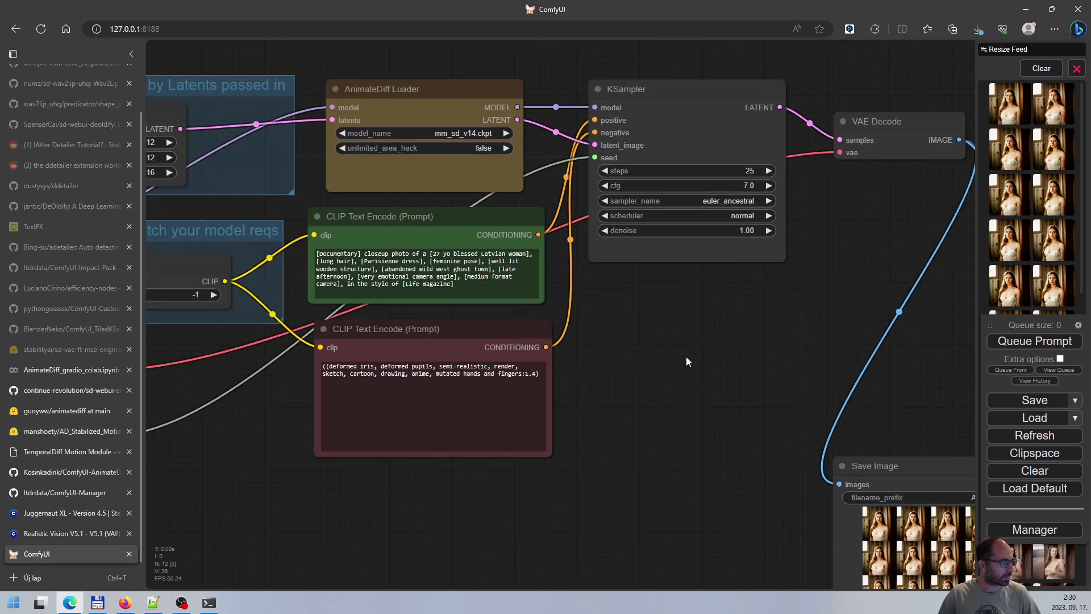
{"action": "mouse_move", "coordinate": [697, 350]}
{"action": "left_mouse_down"}
{"action": "mouse_move", "coordinate": [608, 337]}
{"action": "mouse_move", "coordinate": [700, 337]}
{"action": "left_mouse_up"}
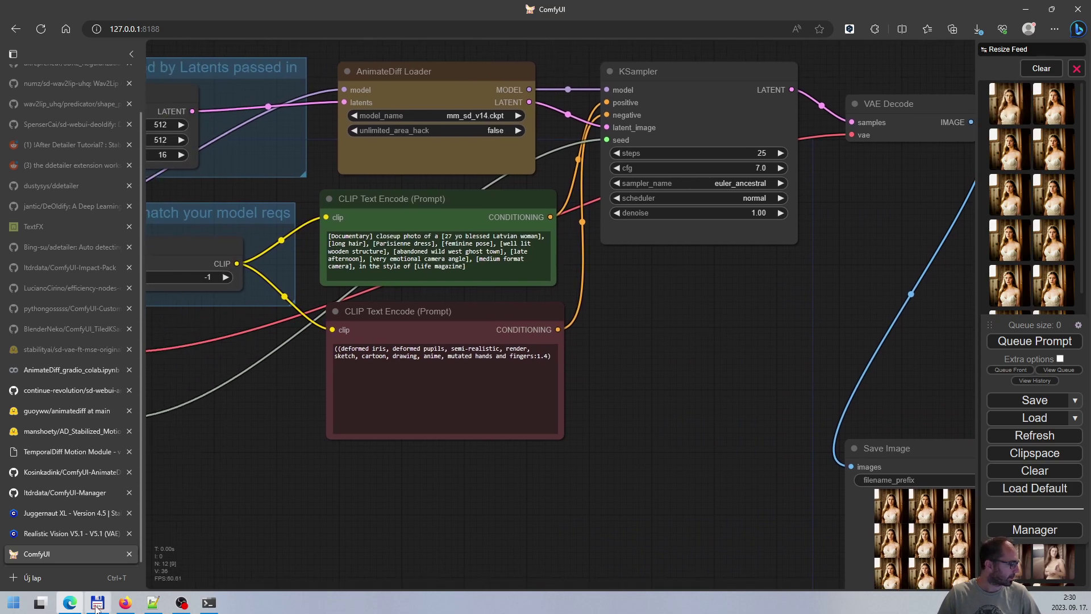
Check the bemutato50-animatediff folder in Total Commander for the saved ComfyUI GIF, and return to the browser.
{"action": "left_click", "coordinate": [97, 605]}
{"action": "left_click", "coordinate": [218, 425]}
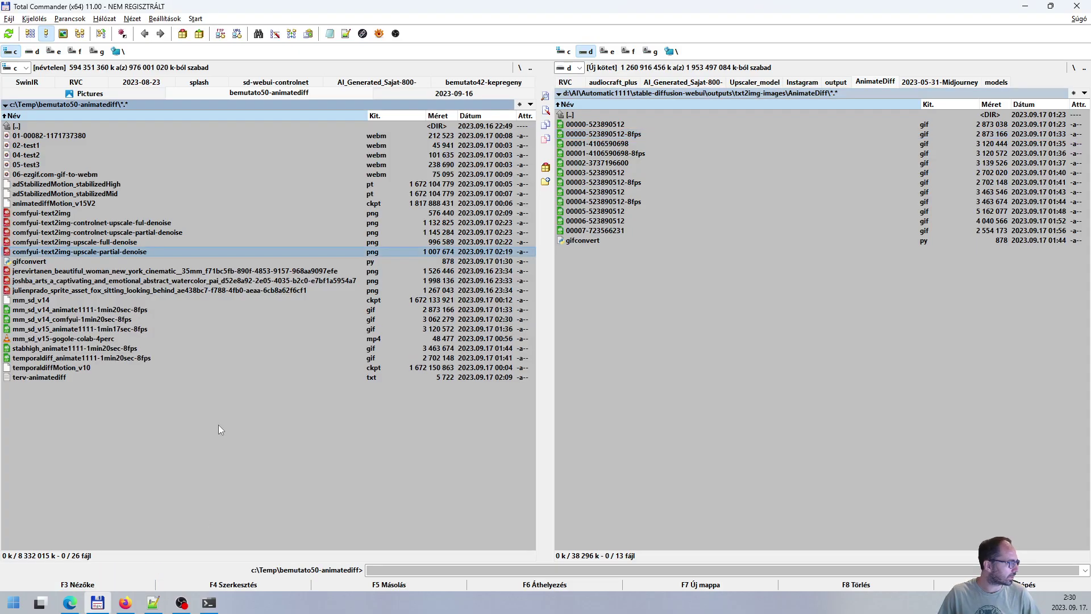
{"action": "left_click", "coordinate": [68, 603]}
{"action": "scroll", "coordinate": [693, 382], "scroll_direction": "down", "scroll_amount": 3}
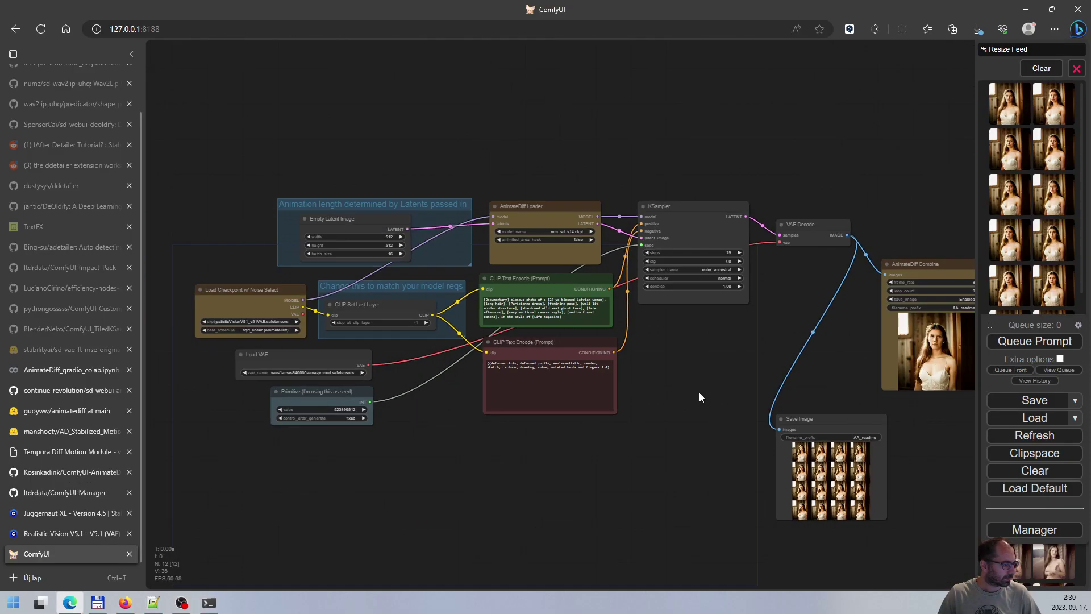
{"action": "left_click_drag", "start_coordinate": [700, 395], "coordinate": [644, 368]}
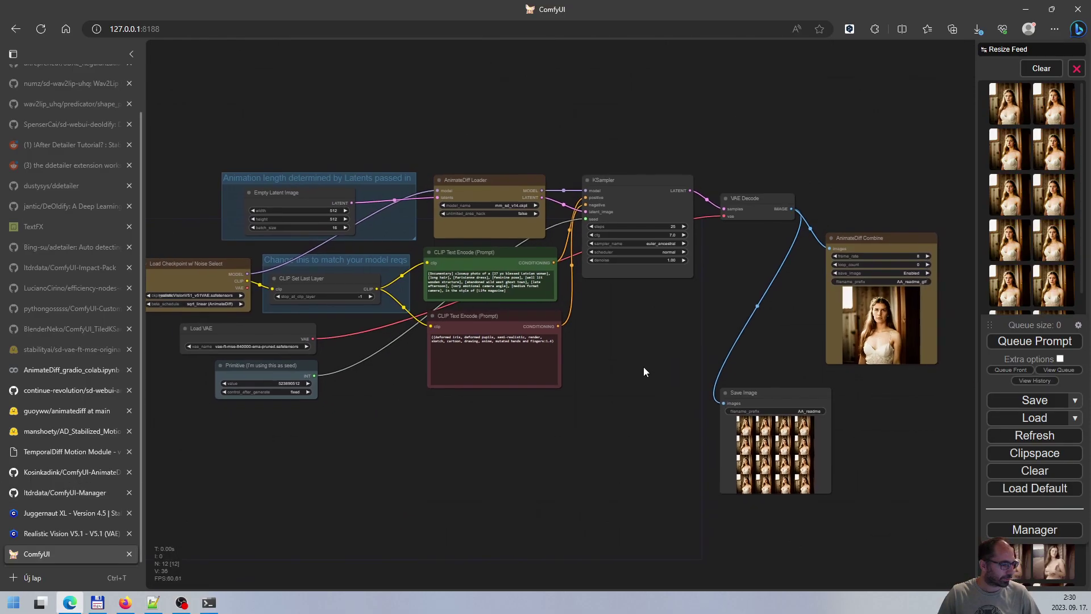
{"action": "left_click", "coordinate": [1034, 471]}
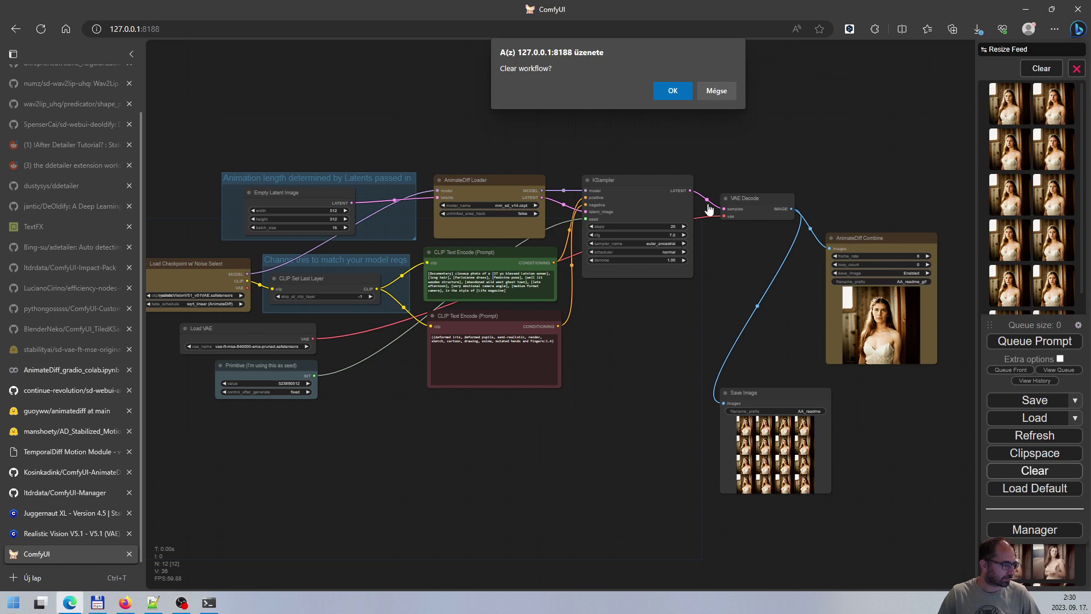
{"action": "left_click", "coordinate": [714, 93]}
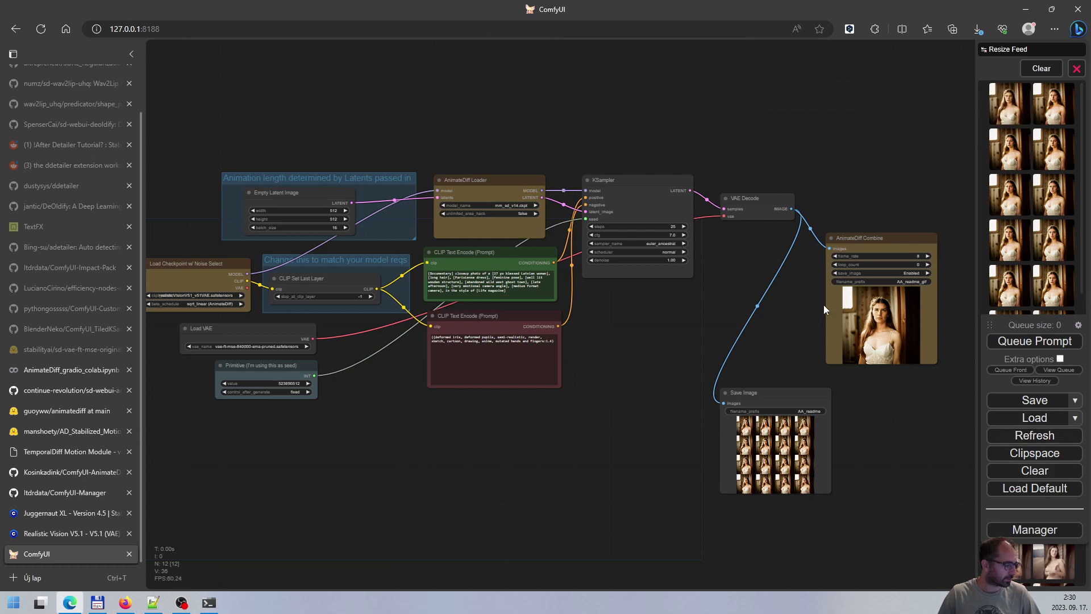
Export the workflow as a PNG image into the bemutato50-animatediff folder, overwriting comfyui-text2img.png.
{"action": "right_click", "coordinate": [472, 489]}
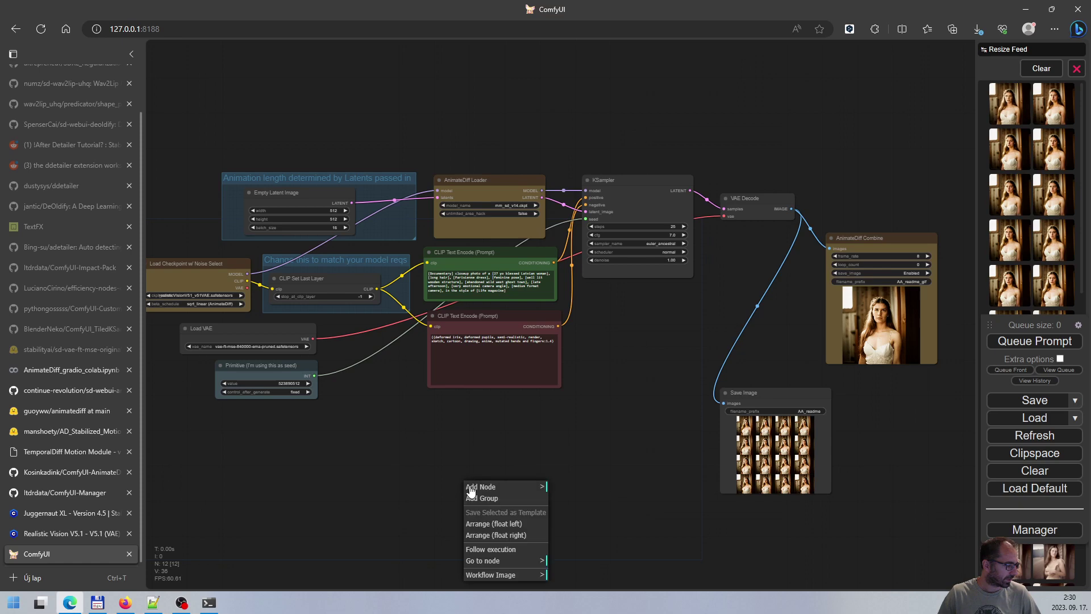
{"action": "left_click", "coordinate": [500, 574]}
{"action": "left_click", "coordinate": [570, 577]}
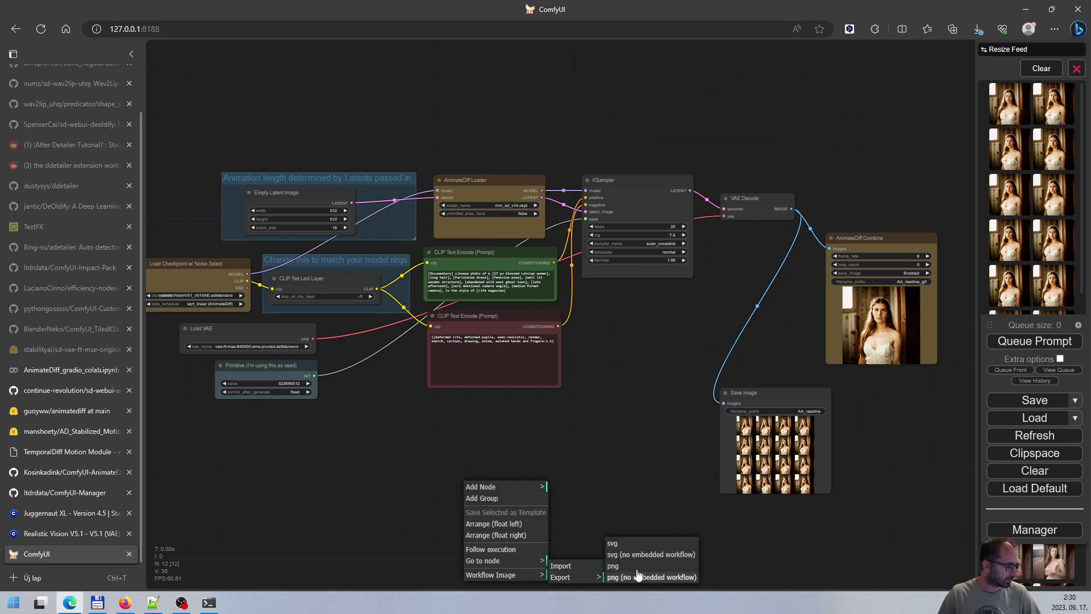
{"action": "left_click", "coordinate": [640, 556]}
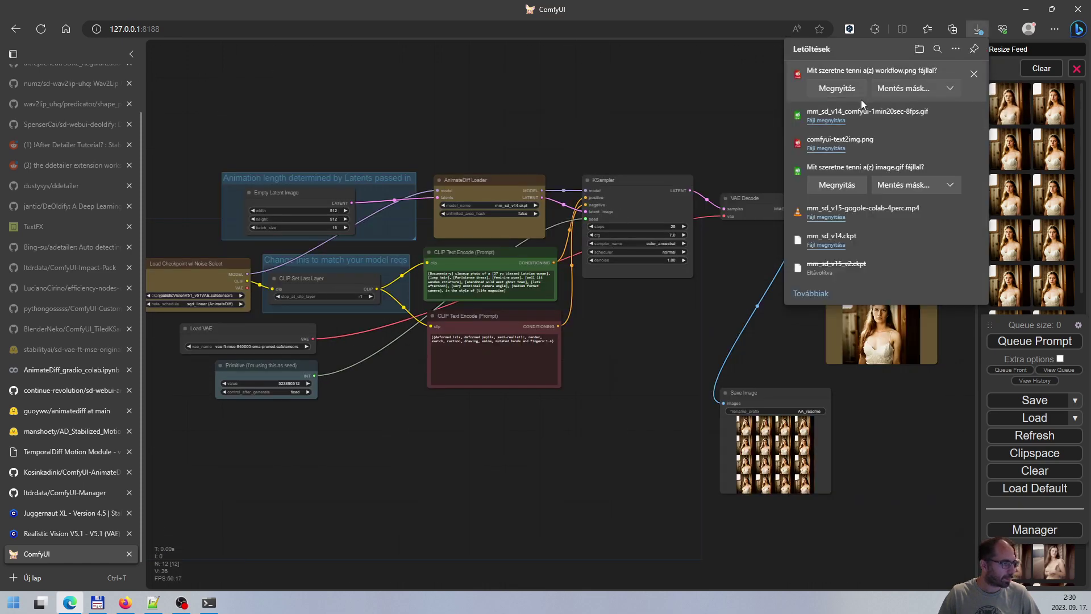
{"action": "left_click", "coordinate": [903, 88]}
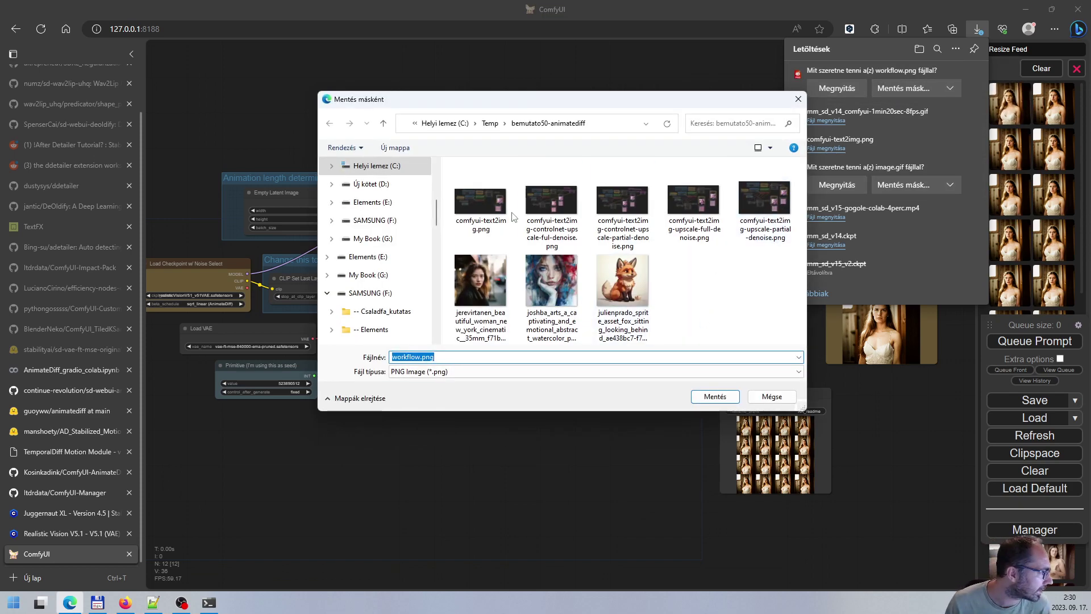
{"action": "double_click", "coordinate": [483, 212]}
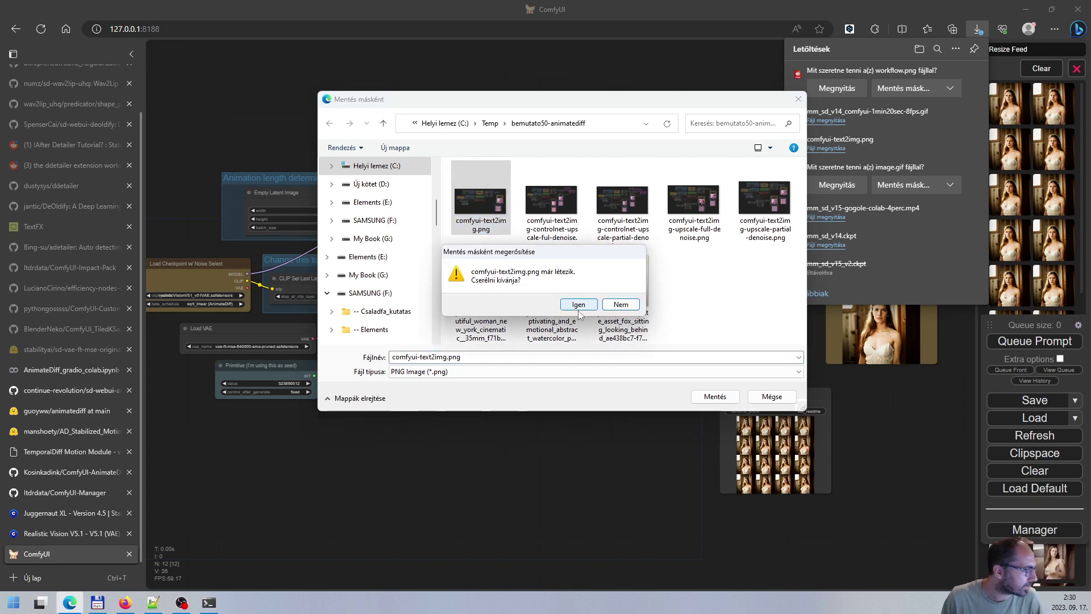
{"action": "left_click", "coordinate": [577, 305]}
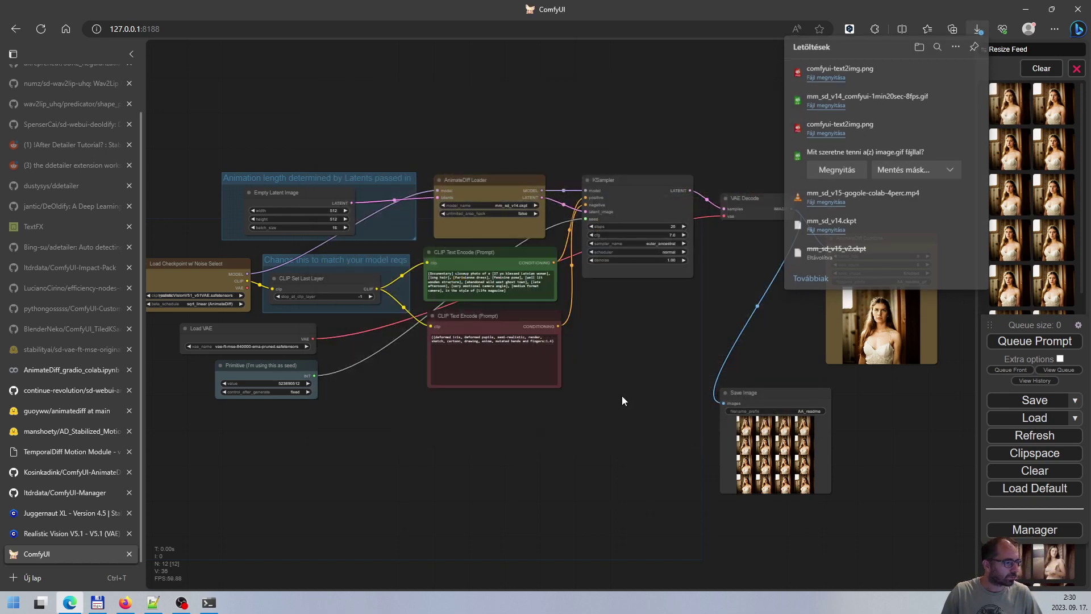
Load the workflow from comfyui-text2img-controlnet-upscale-partial-denoise.png in Total Commander into ComfyUI, and dismiss the missing-nodes message.
{"action": "left_click", "coordinate": [97, 603]}
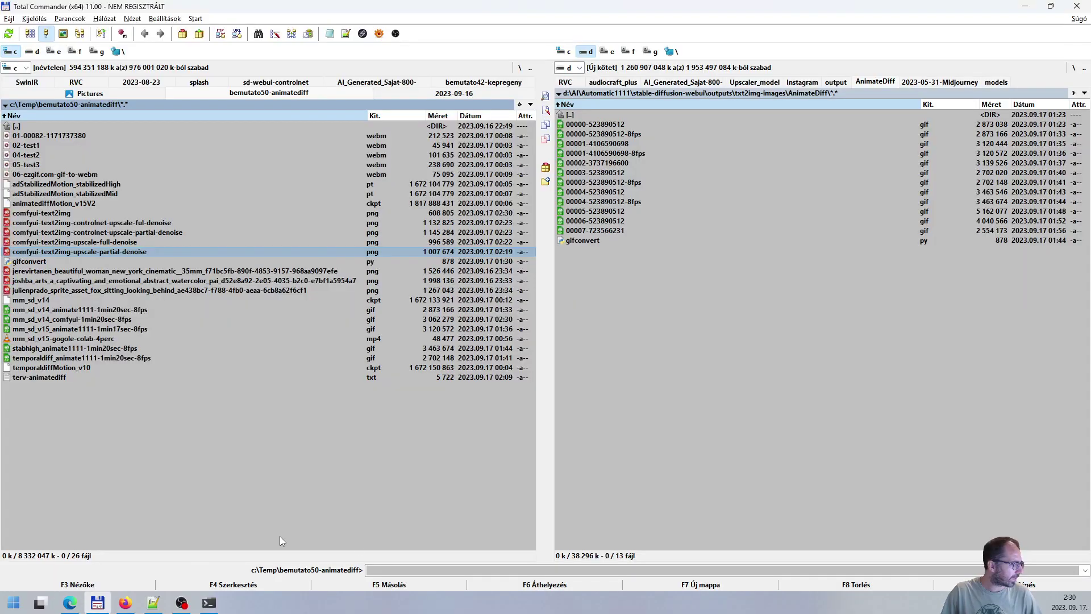
{"action": "left_click", "coordinate": [114, 225]}
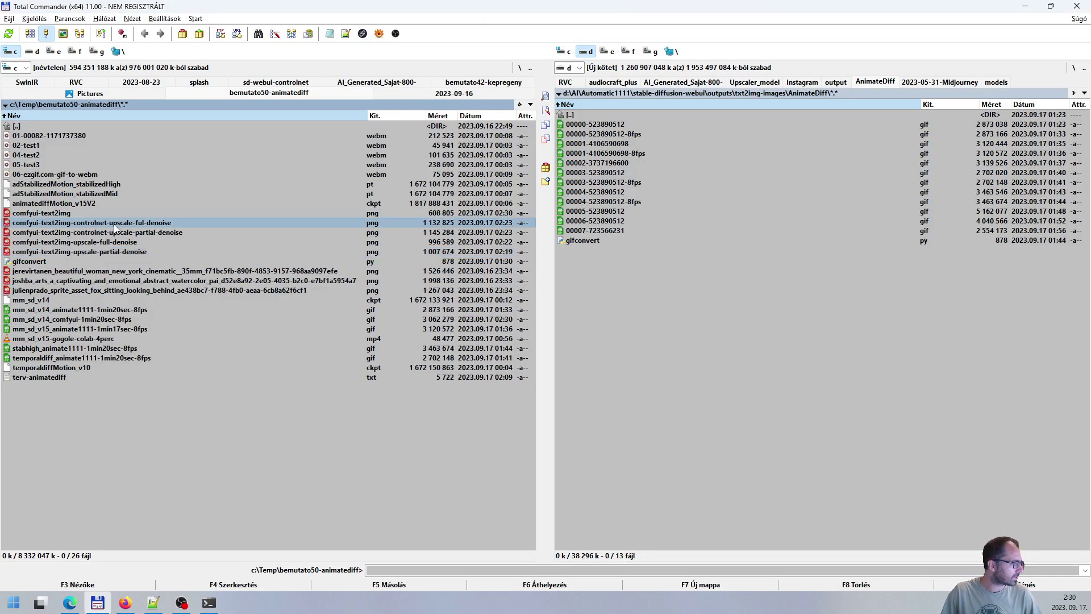
{"action": "left_click", "coordinate": [126, 234]}
{"action": "right_click", "coordinate": [151, 233]}
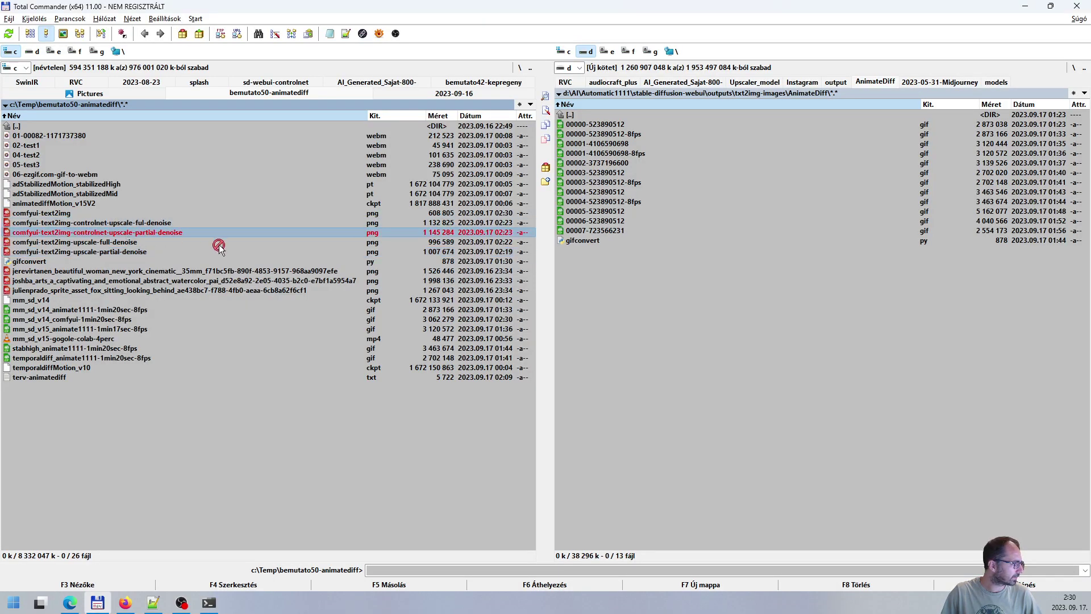
{"action": "left_click", "coordinate": [78, 606]}
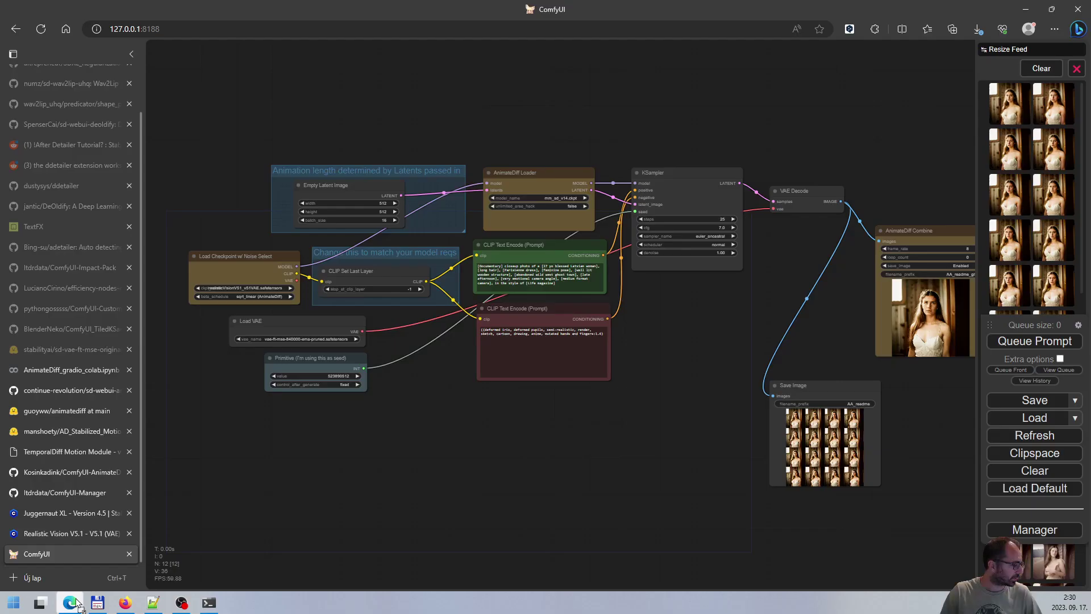
{"action": "left_click_drag", "start_coordinate": [78, 607], "coordinate": [461, 414]}
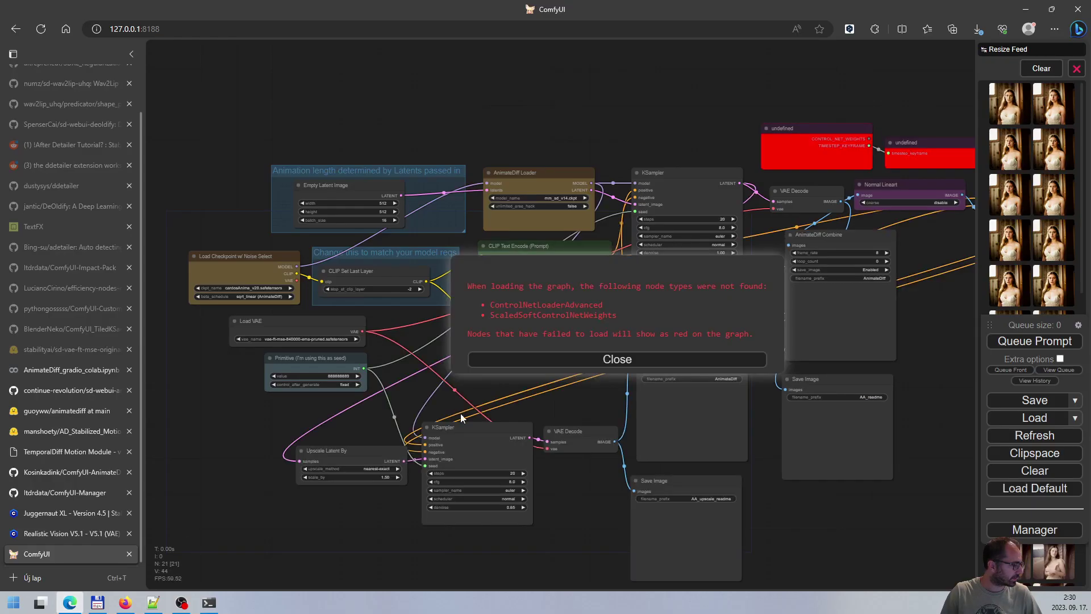
{"action": "left_click", "coordinate": [617, 360]}
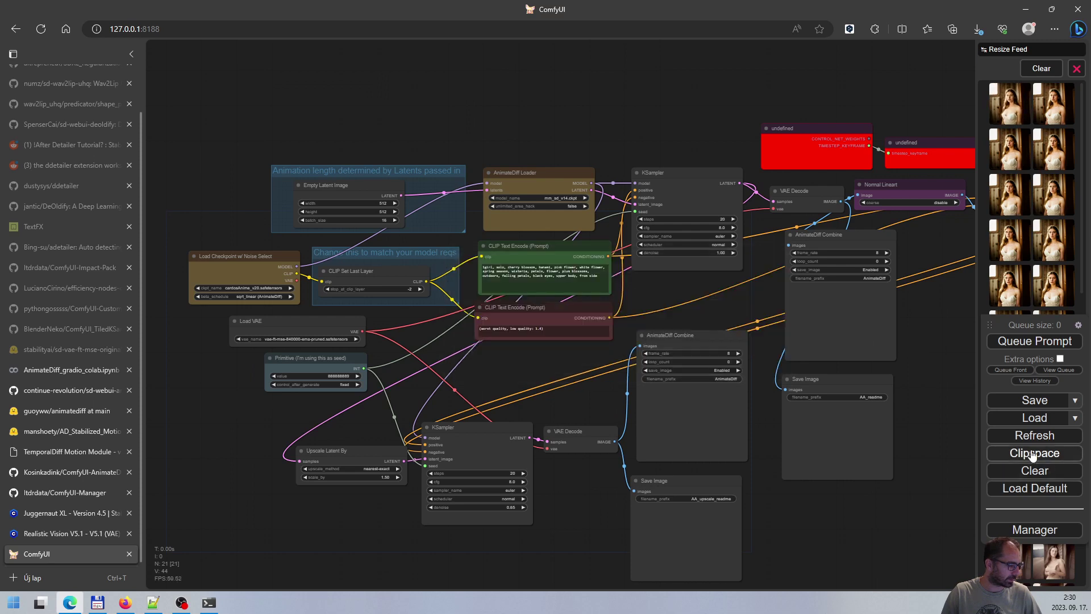
Clear the canvas and load the workflow from comfyui-text2img-upscale-partial-denoise.png in Total Commander into ComfyUI.
{"action": "left_click", "coordinate": [1034, 471]}
{"action": "left_click", "coordinate": [682, 92]}
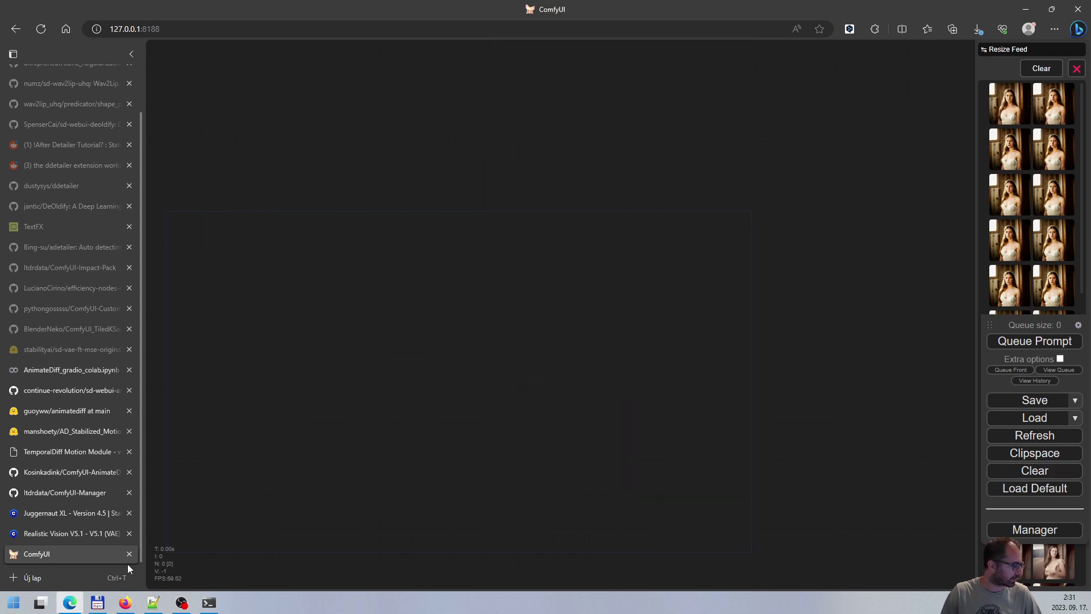
{"action": "left_click", "coordinate": [98, 603]}
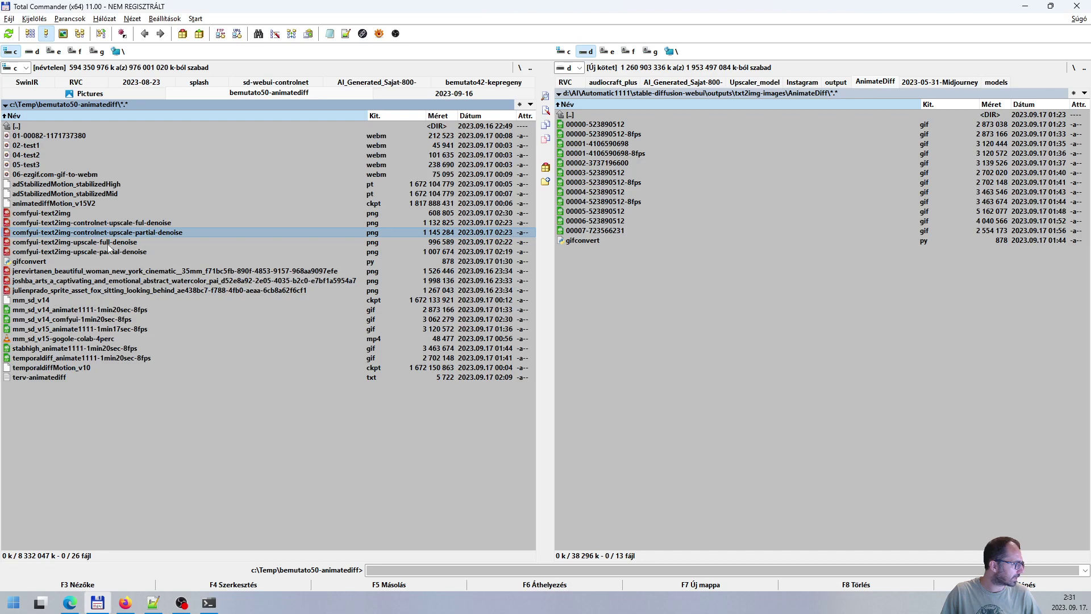
{"action": "left_click_drag", "start_coordinate": [110, 251], "coordinate": [541, 377]}
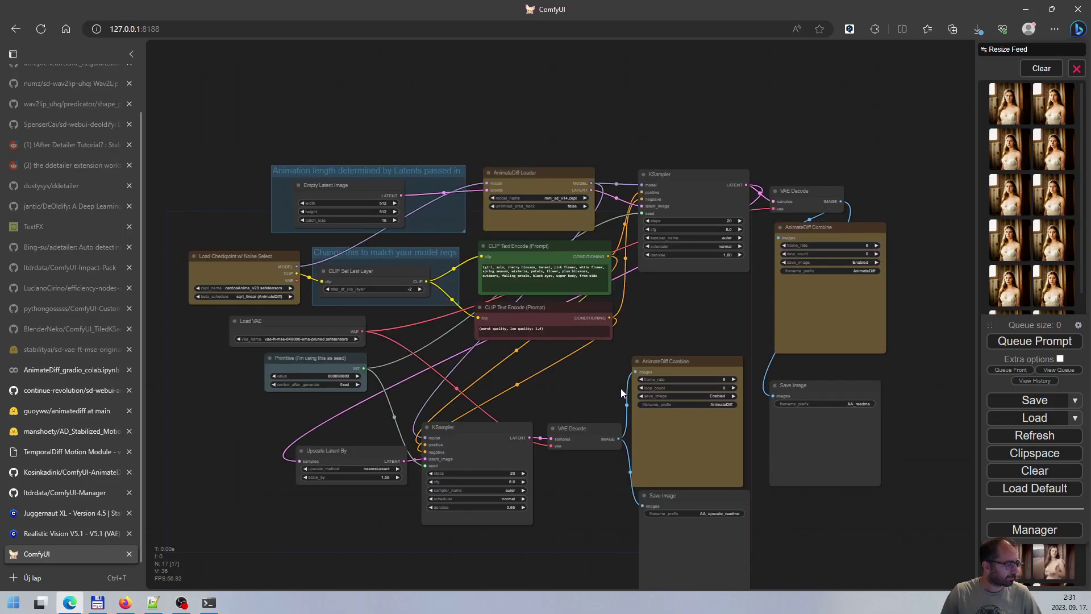
Move the first pass's AnimateDiff Combine node slightly to the right, clear of its VAE Decode node.
{"action": "left_click_drag", "start_coordinate": [621, 388], "coordinate": [662, 367]}
{"action": "scroll", "coordinate": [576, 302], "scroll_direction": "up", "scroll_amount": 3}
{"action": "scroll", "coordinate": [274, 386], "scroll_direction": "up", "scroll_amount": 3}
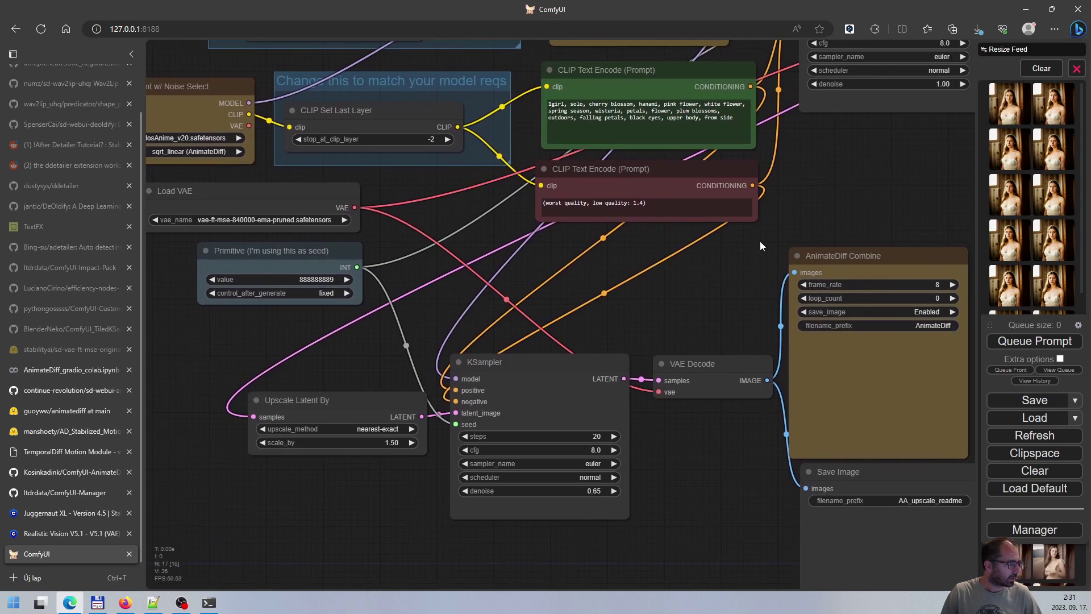
{"action": "left_click_drag", "start_coordinate": [760, 241], "coordinate": [408, 372]}
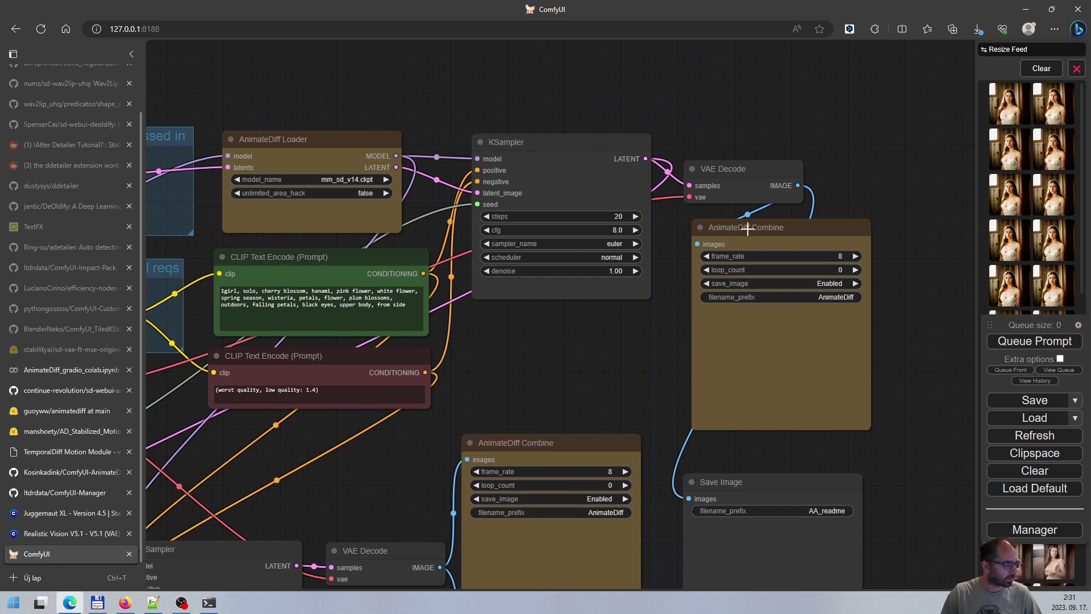
{"action": "left_click_drag", "start_coordinate": [747, 229], "coordinate": [795, 234]}
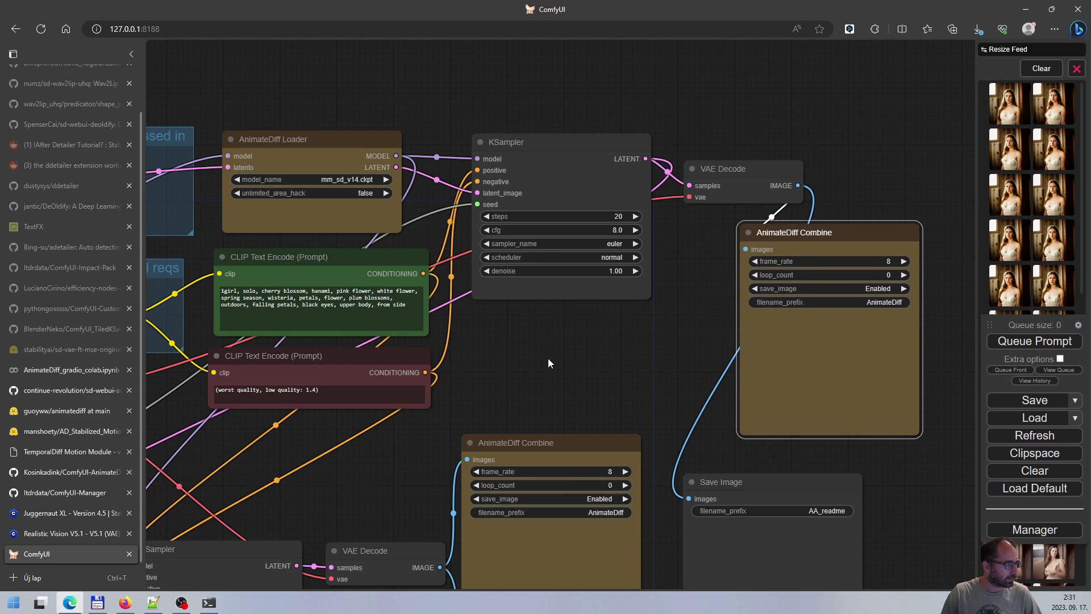
Move the Upscale Latent By node slightly upward beside the second KSampler, and nudge that KSampler a little.
{"action": "left_click_drag", "start_coordinate": [548, 358], "coordinate": [667, 298]}
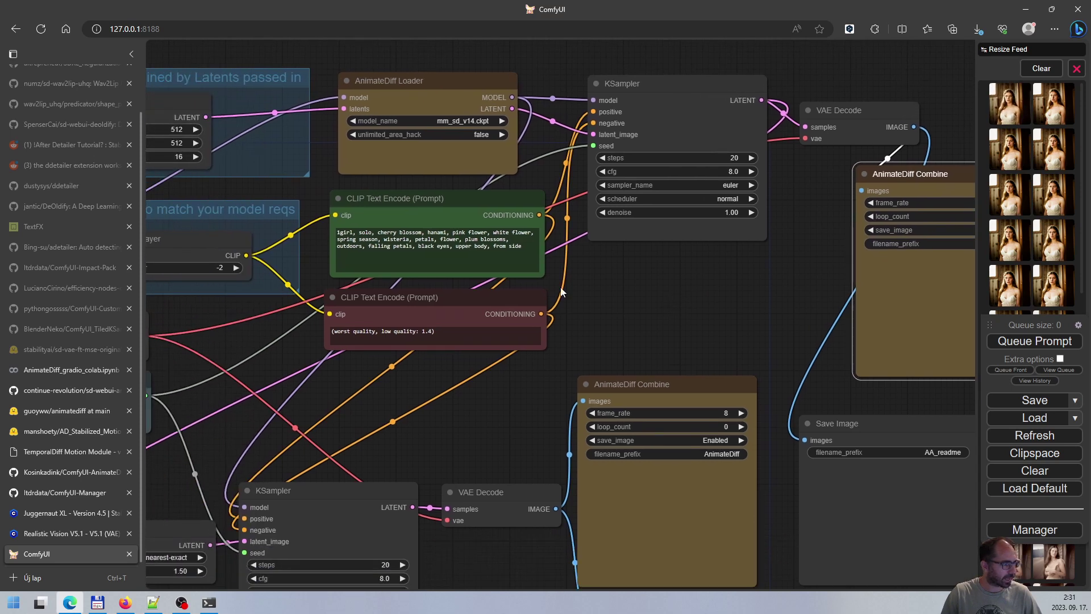
{"action": "left_click_drag", "start_coordinate": [497, 409], "coordinate": [662, 268]}
{"action": "left_click_drag", "start_coordinate": [258, 518], "coordinate": [302, 499]}
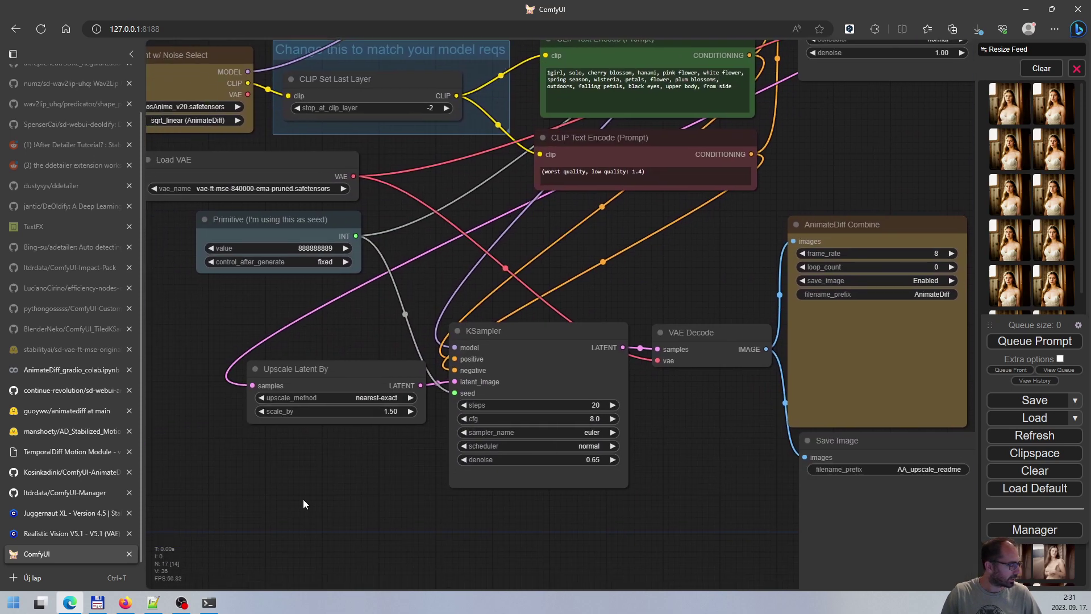
{"action": "scroll", "coordinate": [309, 379], "scroll_direction": "up", "scroll_amount": 1}
{"action": "scroll", "coordinate": [268, 377], "scroll_direction": "up", "scroll_amount": 2}
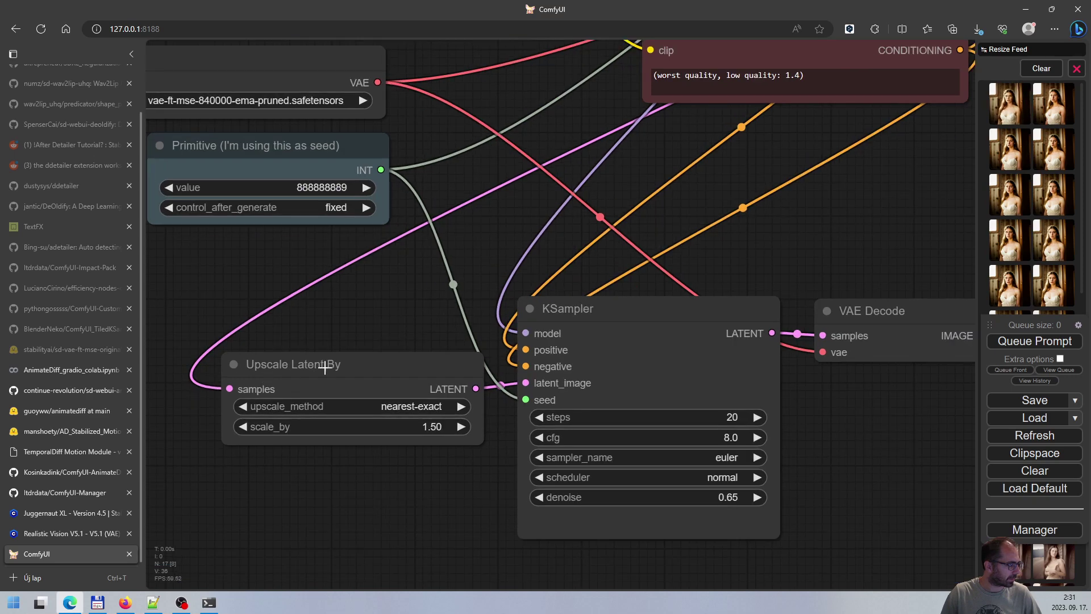
{"action": "left_click_drag", "start_coordinate": [350, 366], "coordinate": [365, 316]}
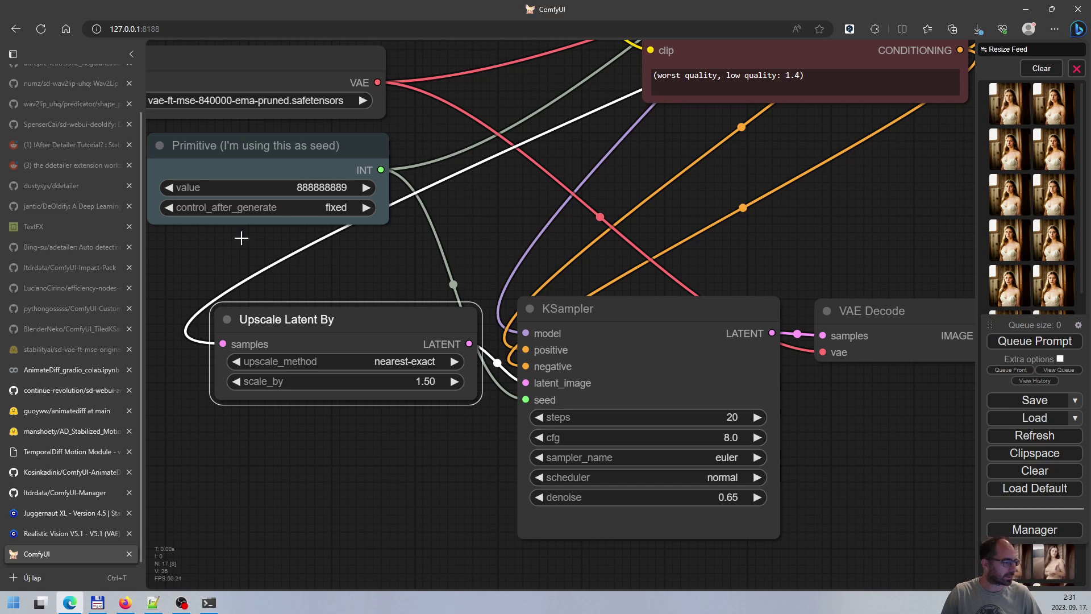
{"action": "left_click", "coordinate": [380, 362]}
{"action": "left_click", "coordinate": [421, 468]}
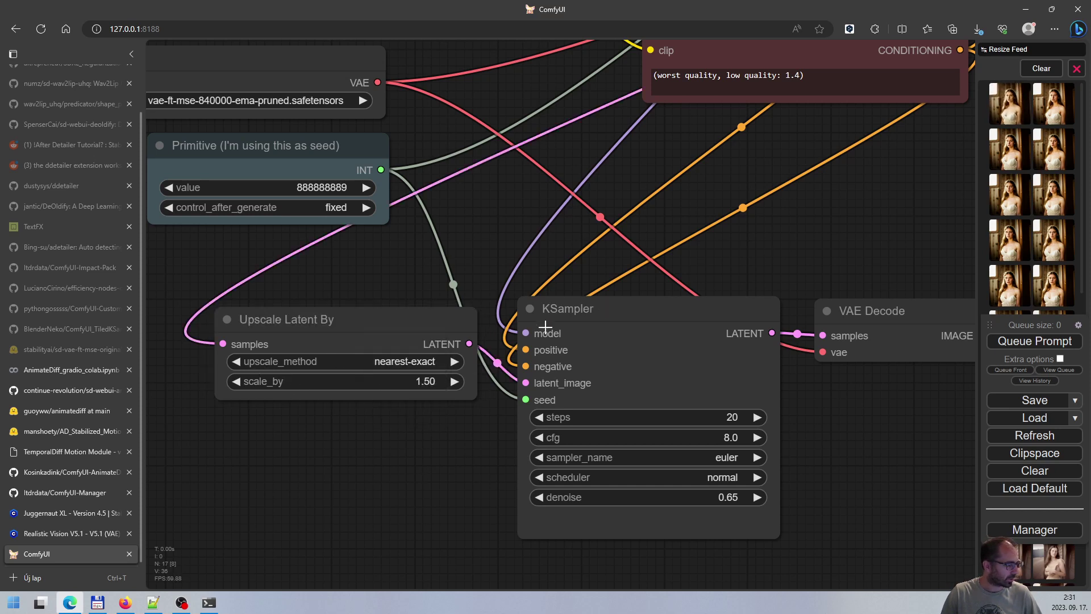
{"action": "left_click", "coordinate": [560, 320]}
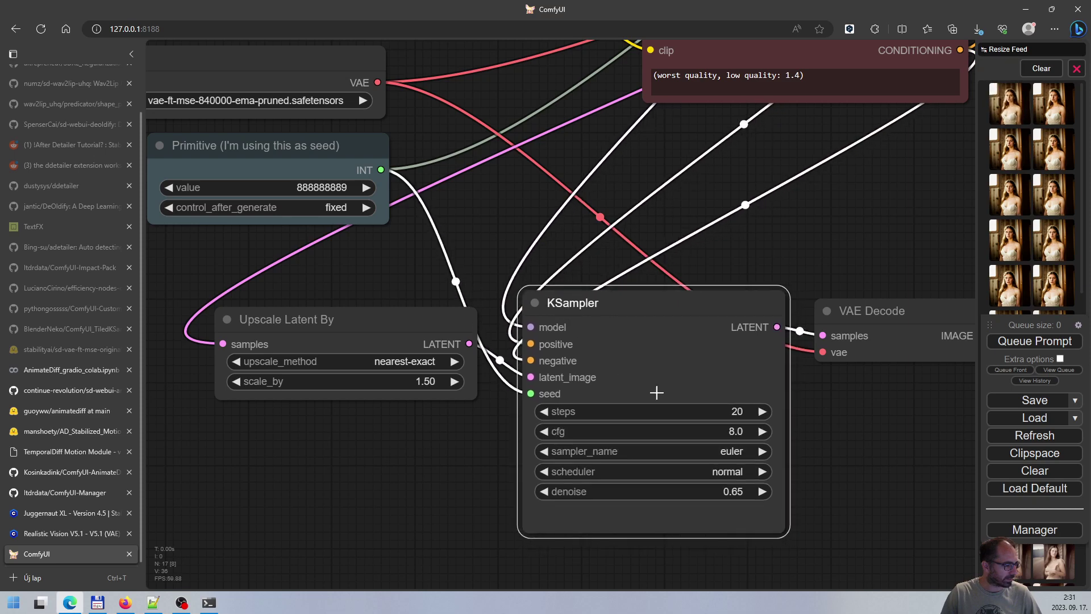
Set the sampler to euler_ancestral in both the upscale-pass KSampler and the first-pass KSampler.
{"action": "scroll", "coordinate": [842, 455], "scroll_direction": "down", "scroll_amount": 3}
{"action": "scroll", "coordinate": [843, 455], "scroll_direction": "down", "scroll_amount": 2}
{"action": "left_click_drag", "start_coordinate": [850, 459], "coordinate": [569, 501]}
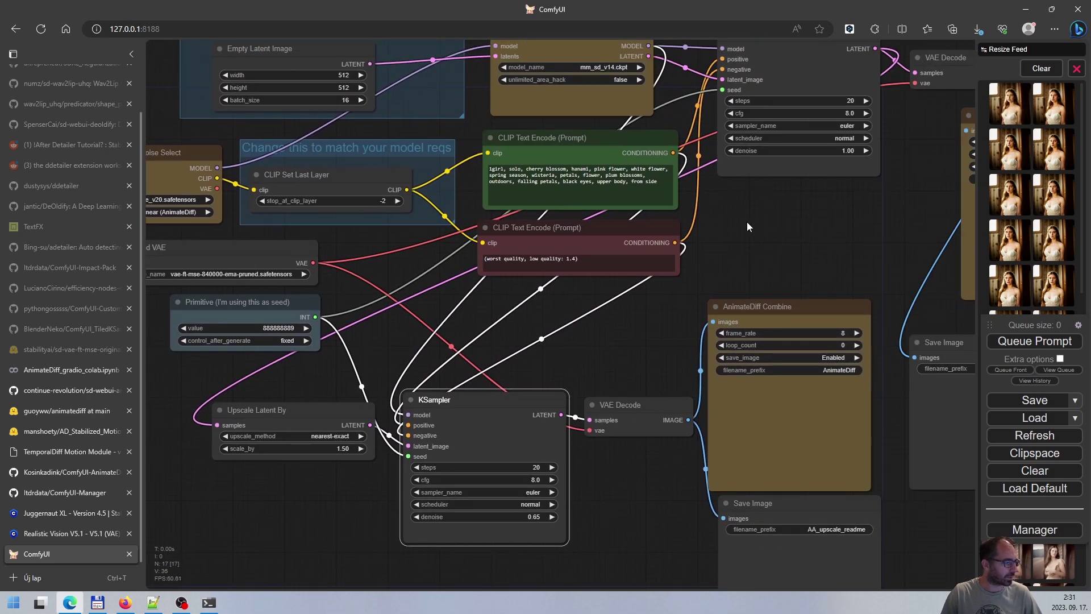
{"action": "left_click_drag", "start_coordinate": [747, 222], "coordinate": [657, 243]}
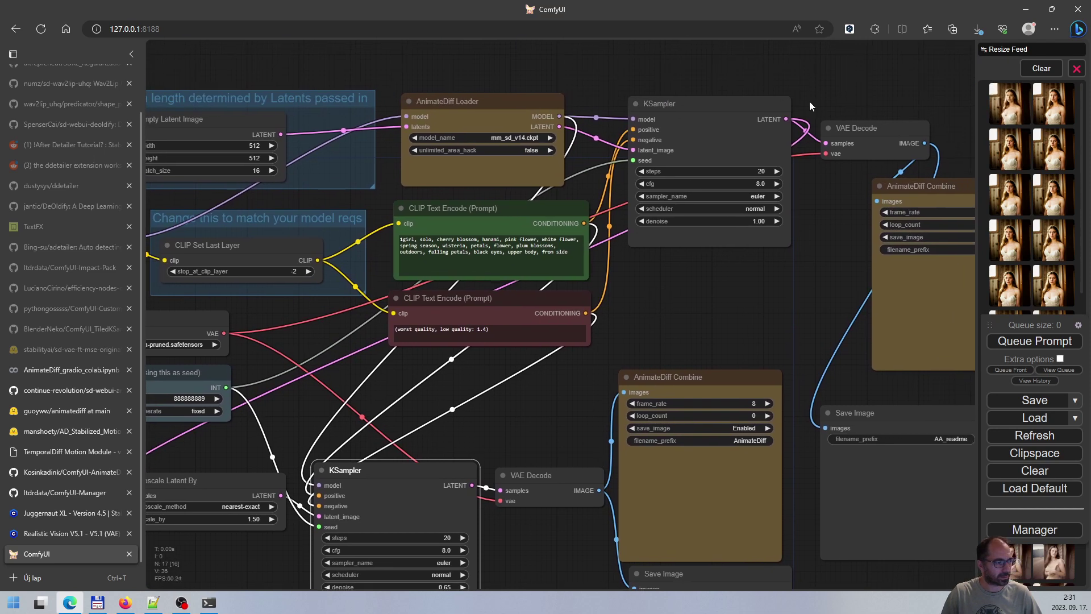
{"action": "left_click_drag", "start_coordinate": [563, 391], "coordinate": [575, 286]}
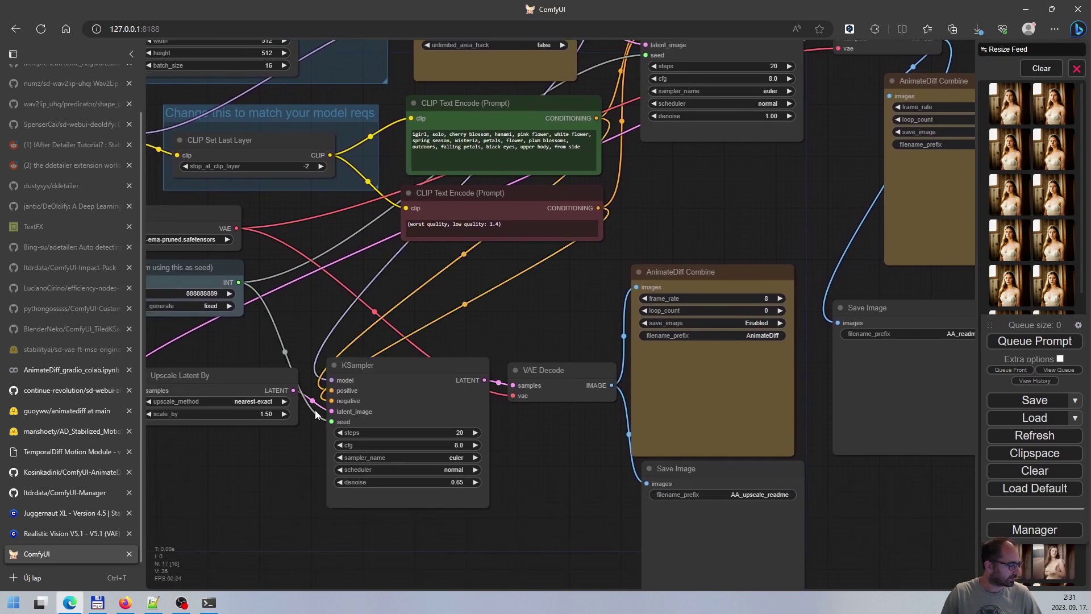
{"action": "left_click", "coordinate": [451, 460]}
{"action": "left_click", "coordinate": [481, 396]}
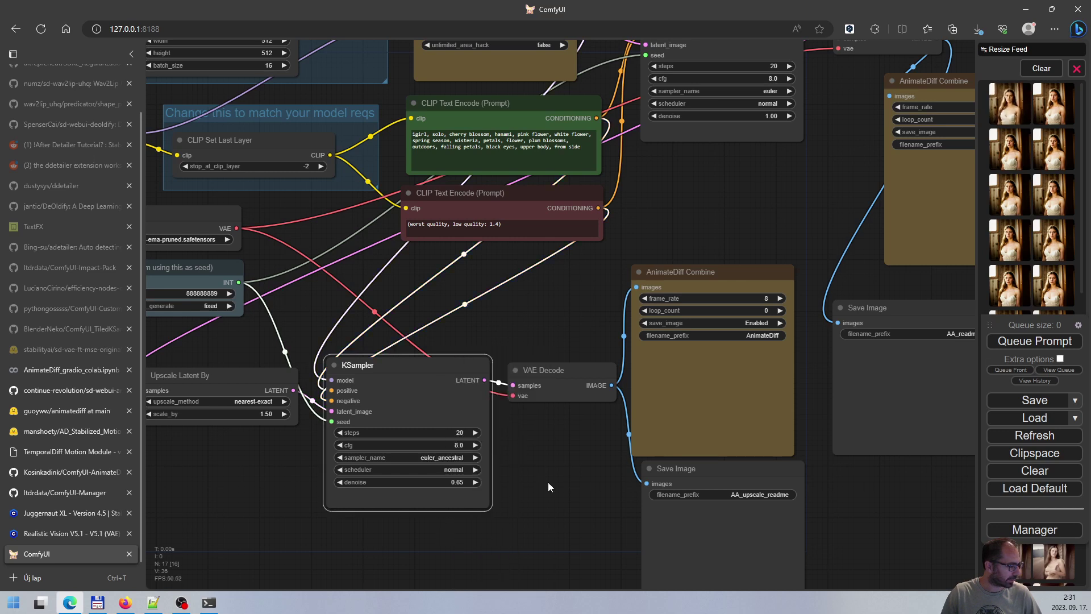
{"action": "left_click", "coordinate": [770, 91]}
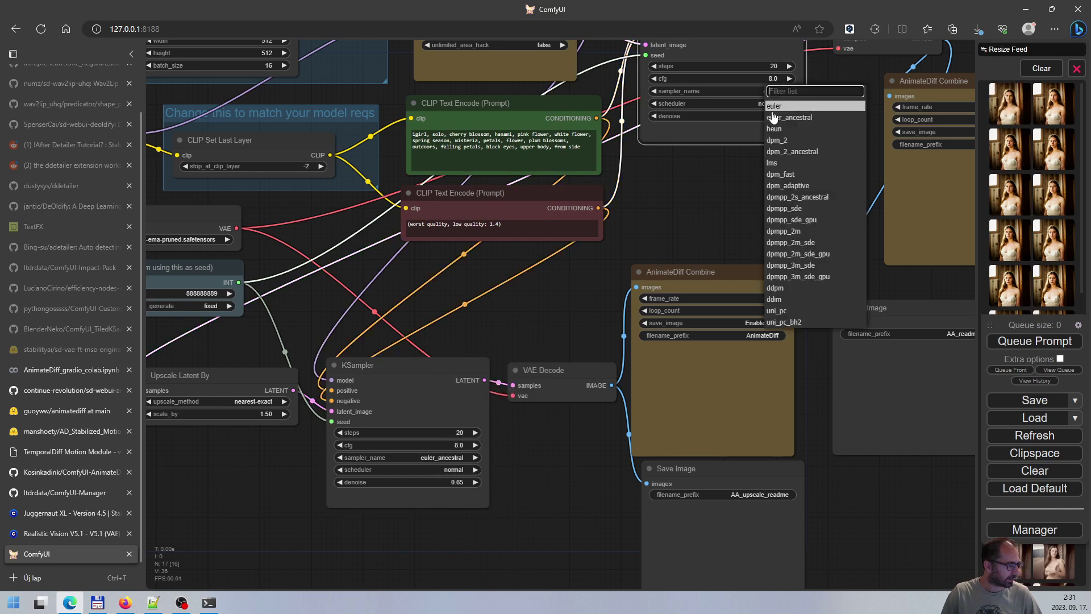
{"action": "left_click", "coordinate": [790, 113]}
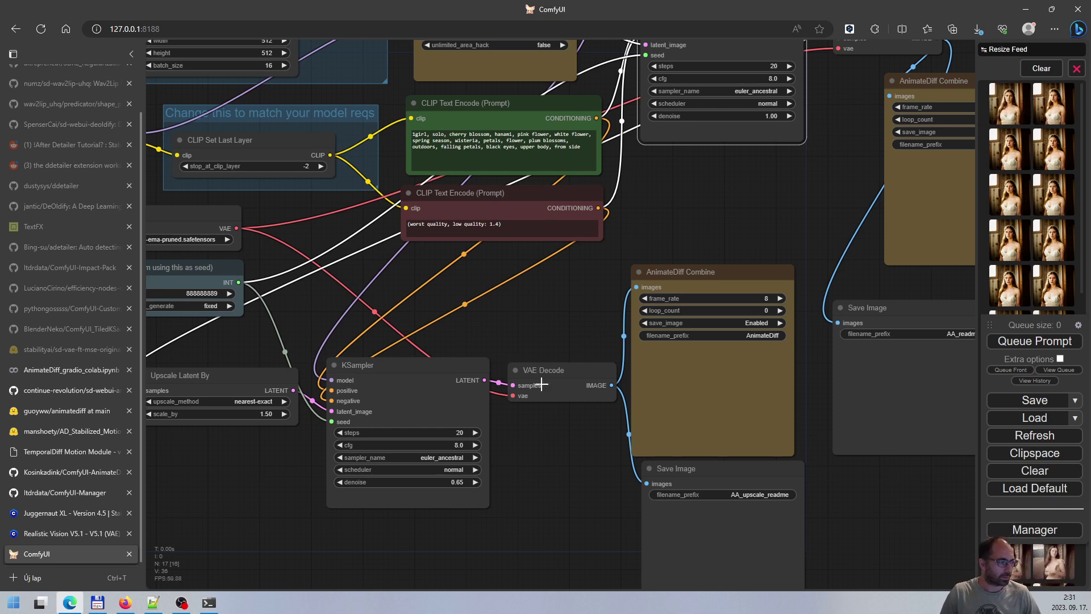
{"action": "left_click_drag", "start_coordinate": [552, 451], "coordinate": [327, 401]}
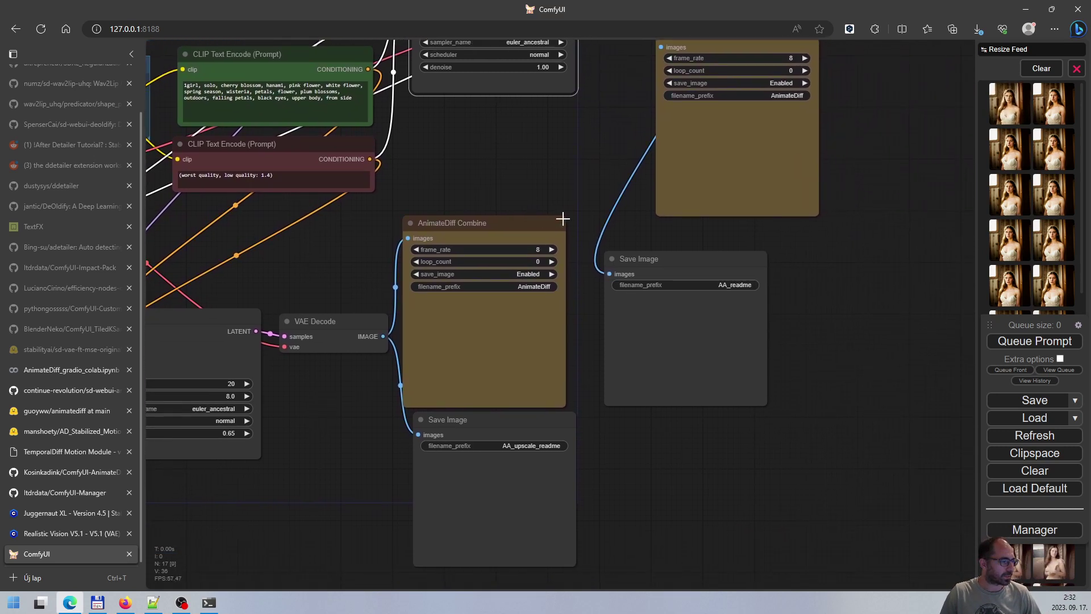
Move the upscale pass's AnimateDiff Combine node slightly right and its Save Image node slightly down so they no longer touch.
{"action": "left_click_drag", "start_coordinate": [469, 227], "coordinate": [489, 227]}
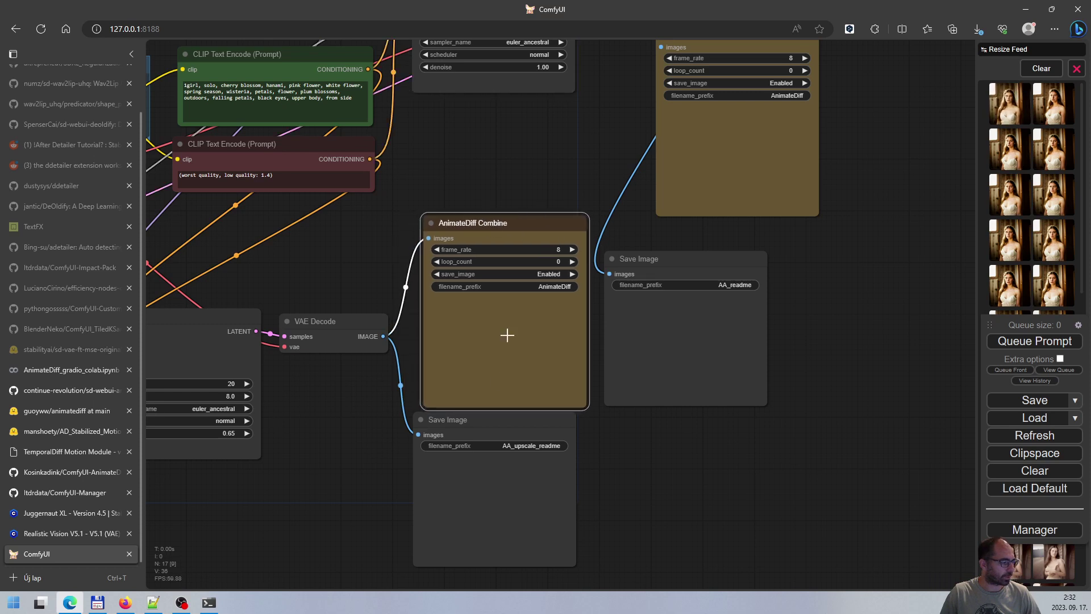
{"action": "left_click_drag", "start_coordinate": [476, 416], "coordinate": [481, 427]}
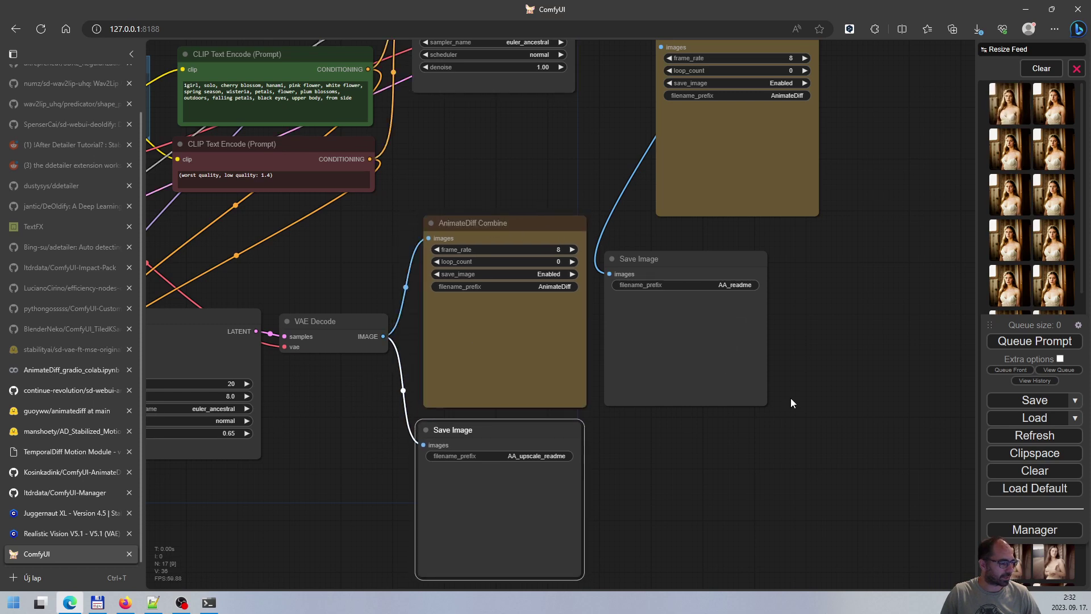
{"action": "left_click", "coordinate": [818, 390]}
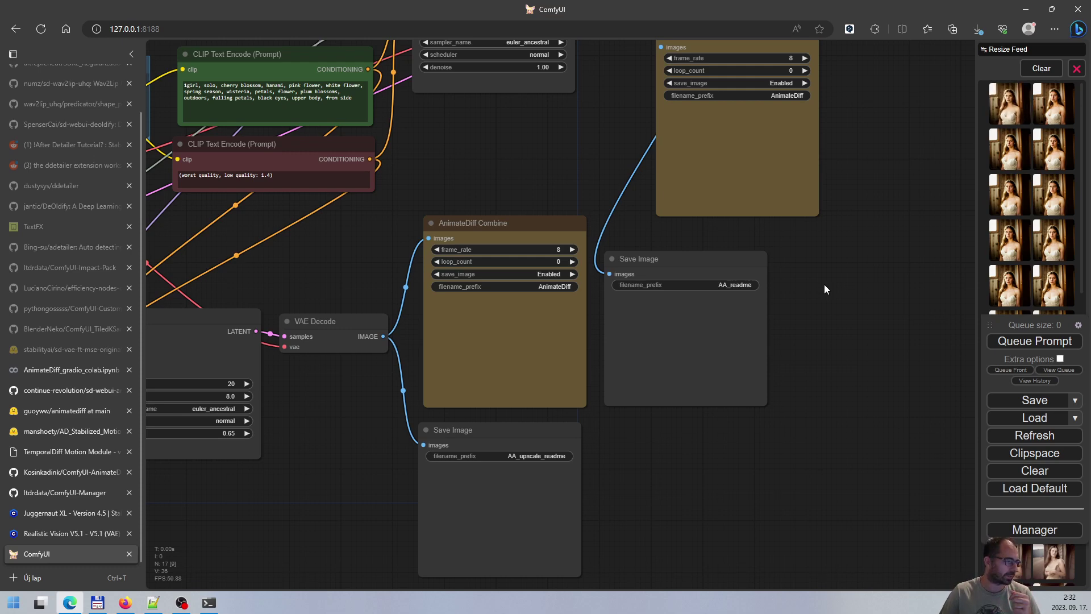
Try to queue the partial-denoise upscale workflow with the cardosAnime_v20.safetensors checkpoint.
{"action": "scroll", "coordinate": [825, 285], "scroll_direction": "down", "scroll_amount": 2}
{"action": "left_click_drag", "start_coordinate": [825, 294], "coordinate": [838, 324]}
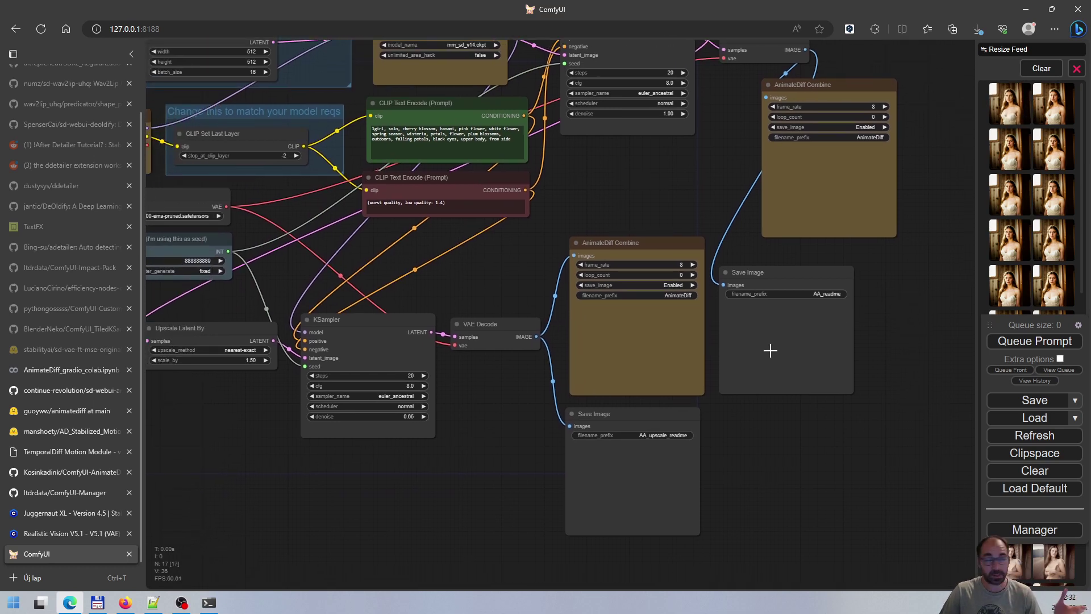
{"action": "left_click_drag", "start_coordinate": [810, 434], "coordinate": [830, 472]}
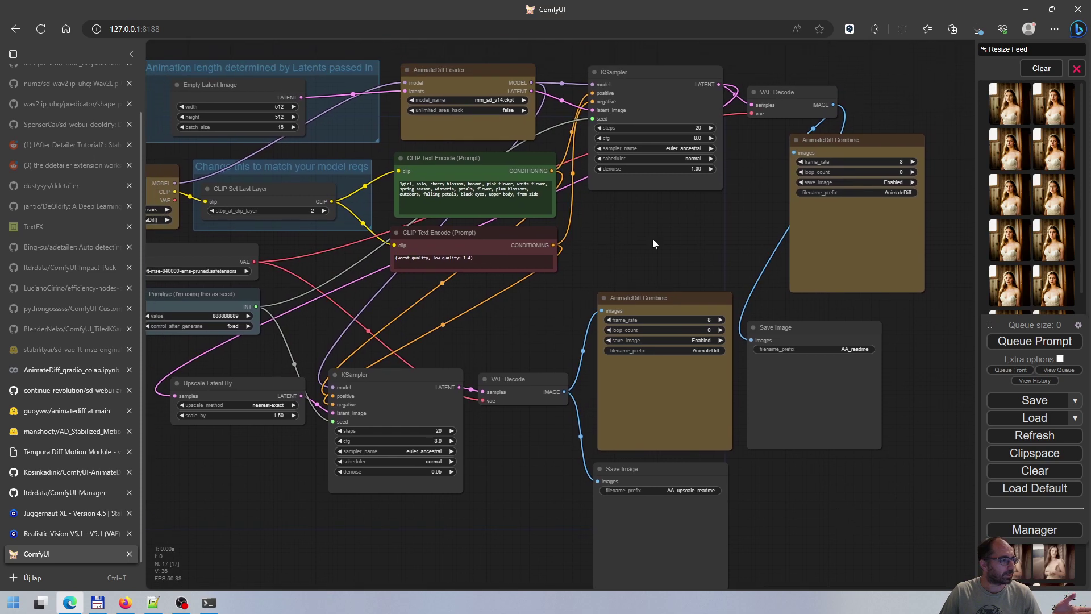
{"action": "left_click_drag", "start_coordinate": [651, 237], "coordinate": [700, 220]}
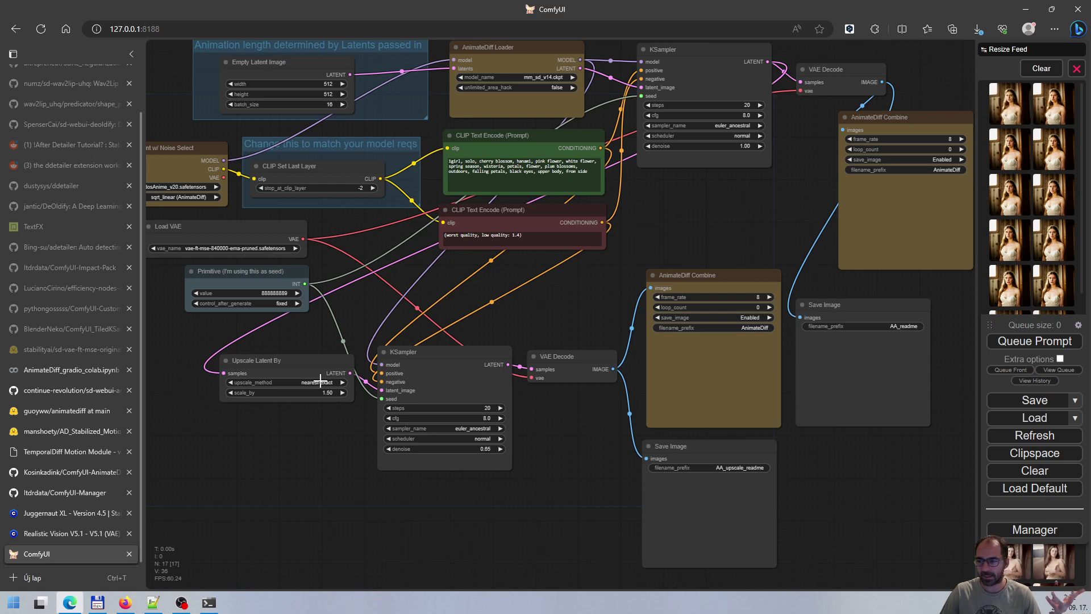
{"action": "left_click_drag", "start_coordinate": [559, 497], "coordinate": [458, 472]}
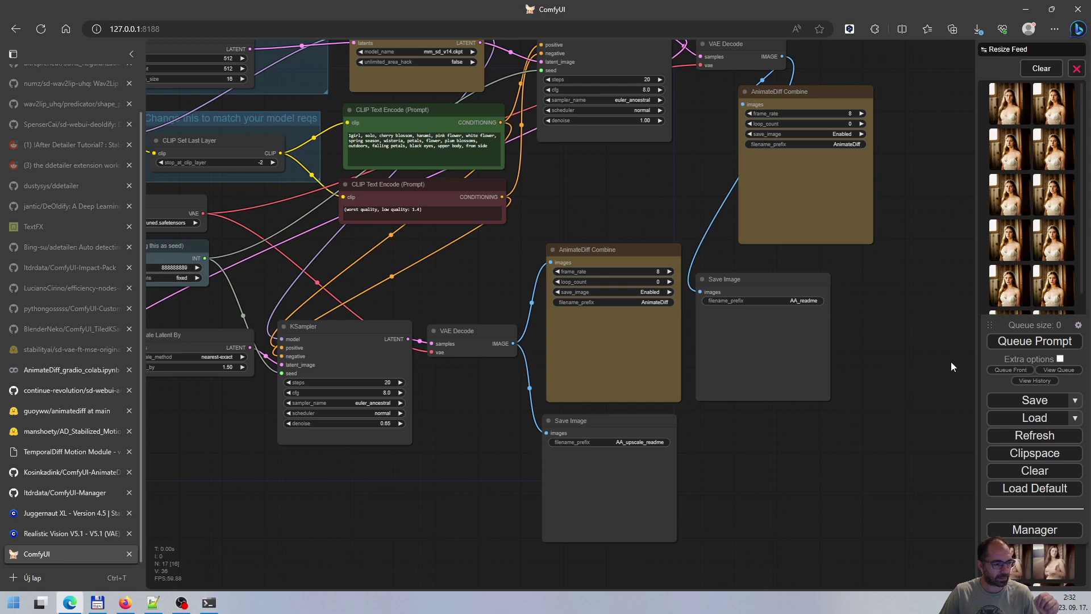
{"action": "left_click", "coordinate": [1021, 344]}
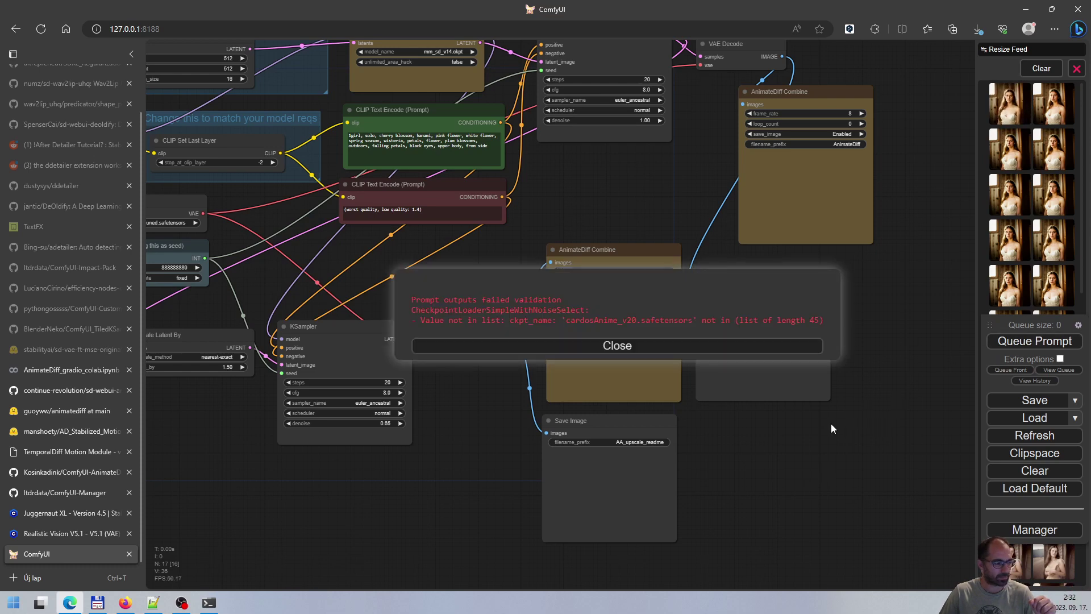
{"action": "left_click", "coordinate": [543, 347]}
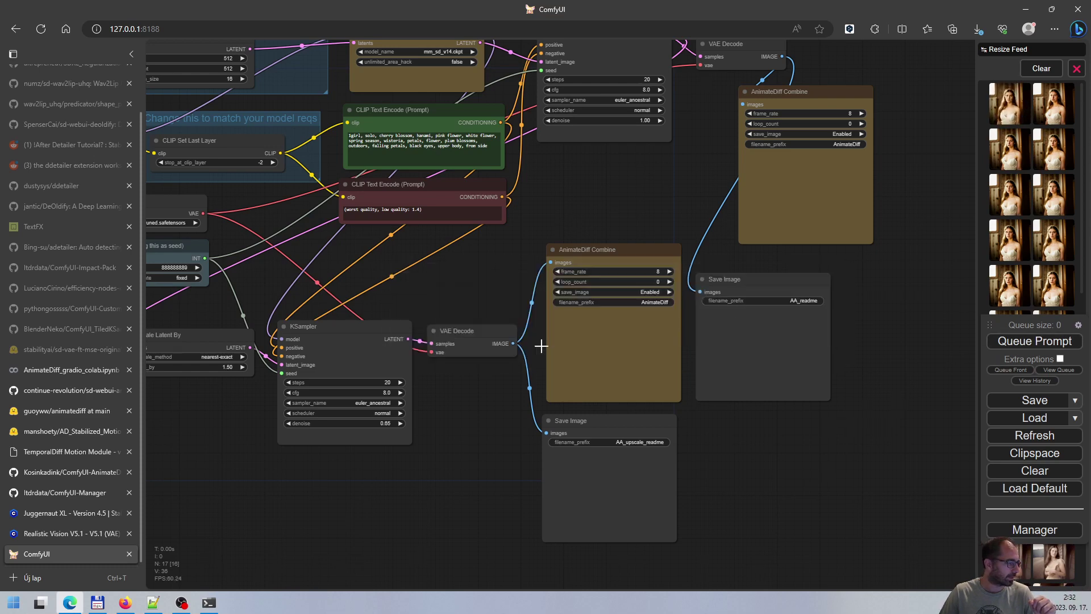
Set the checkpoint in the Load Checkpoint w/ Noise Select node to realisticVisionV51_v51VAE.safetensors.
{"action": "scroll", "coordinate": [280, 417], "scroll_direction": "up", "scroll_amount": 5}
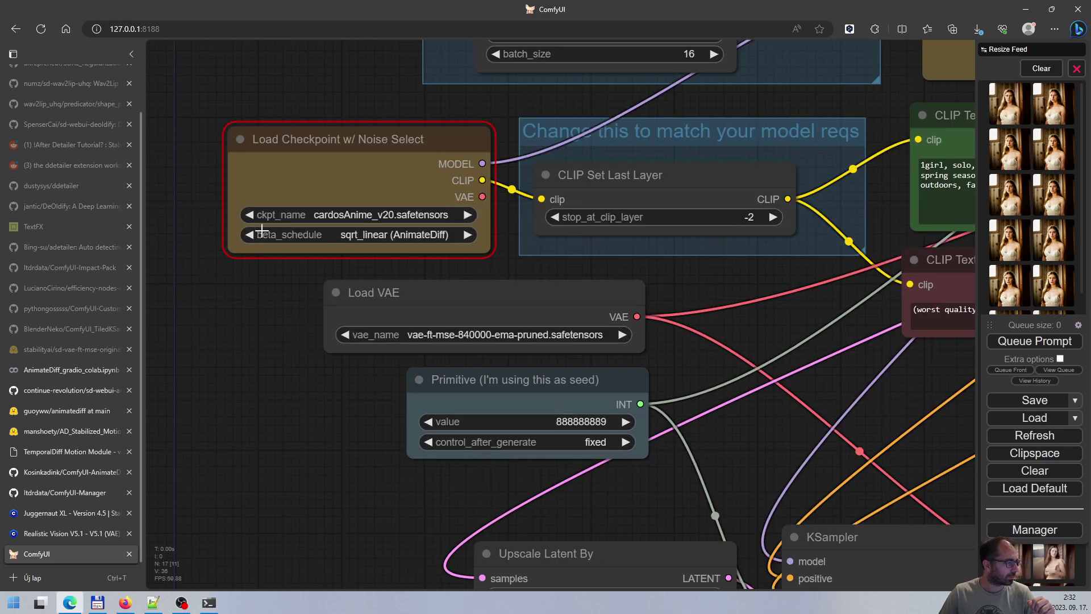
{"action": "left_click", "coordinate": [401, 214]}
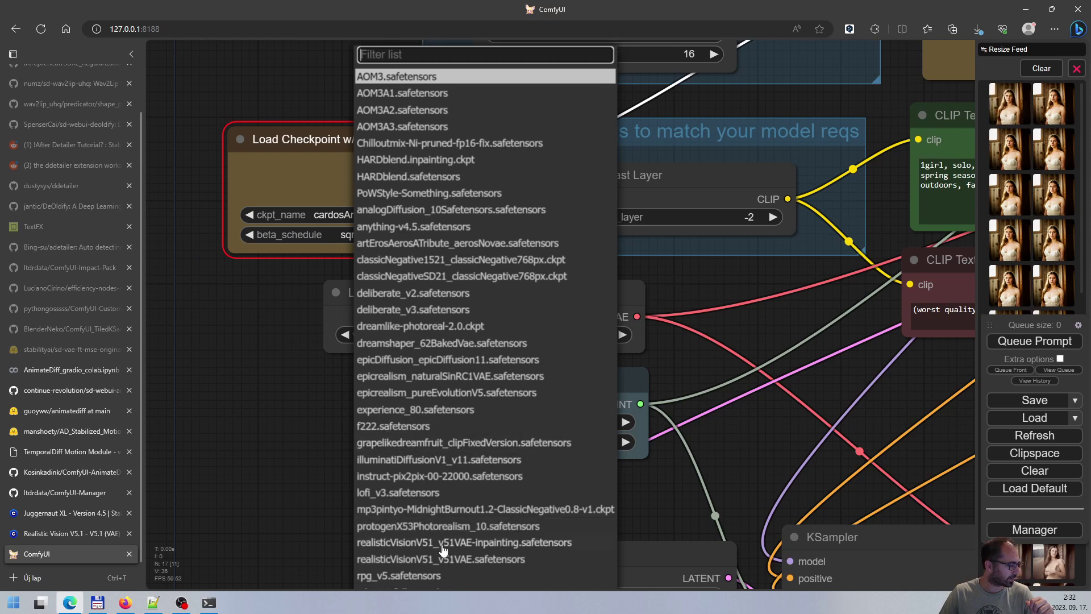
{"action": "left_click", "coordinate": [441, 553]}
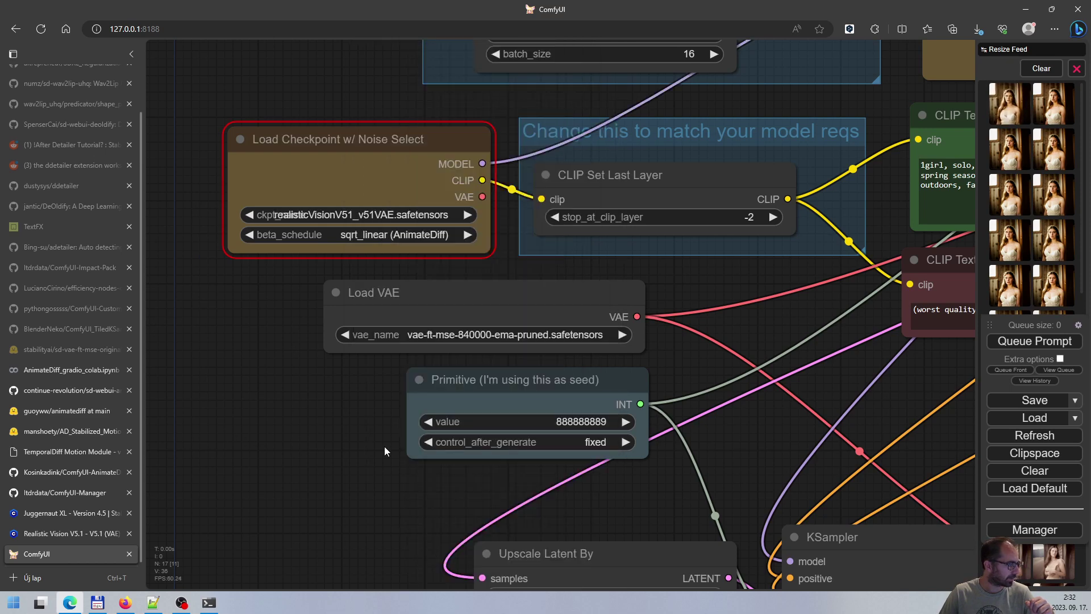
Queue the upscale workflow for generation.
{"action": "scroll", "coordinate": [356, 443], "scroll_direction": "down", "scroll_amount": 8}
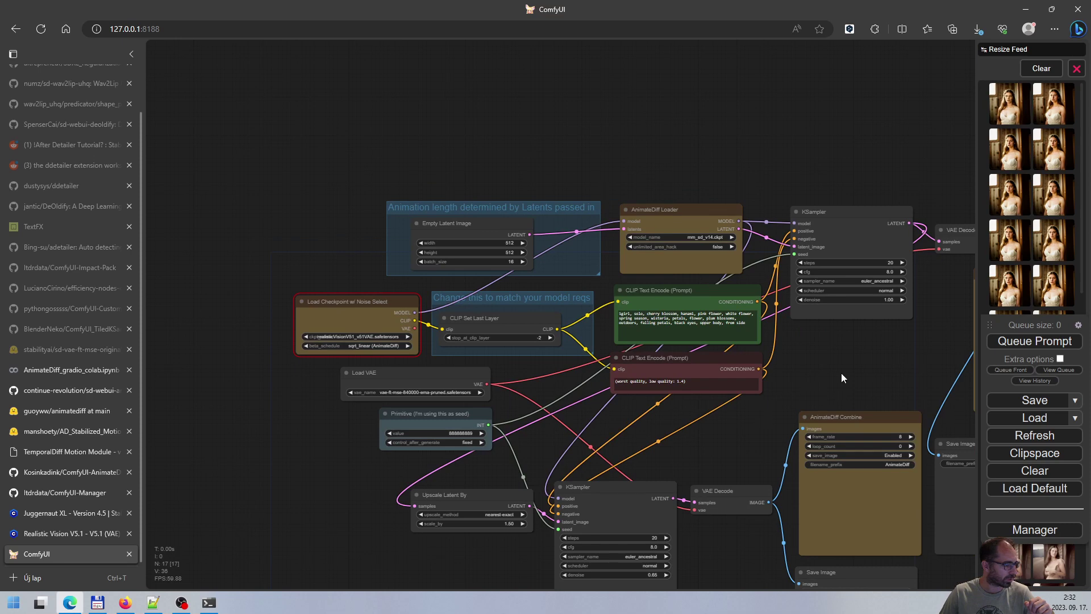
{"action": "left_click_drag", "start_coordinate": [842, 373], "coordinate": [537, 278]}
{"action": "left_click_drag", "start_coordinate": [783, 545], "coordinate": [919, 517]}
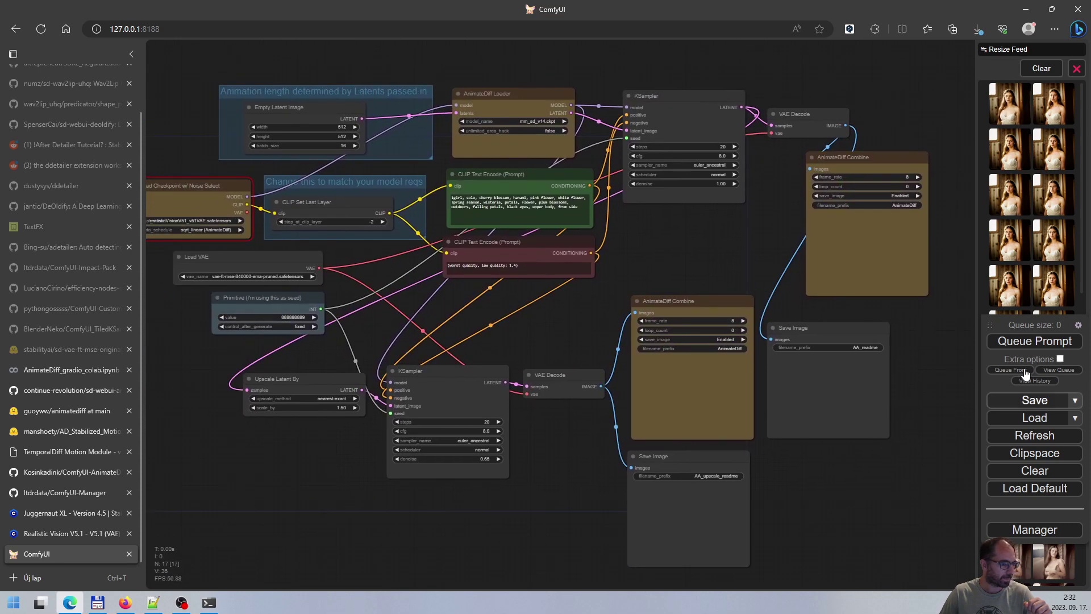
{"action": "left_click", "coordinate": [1063, 341]}
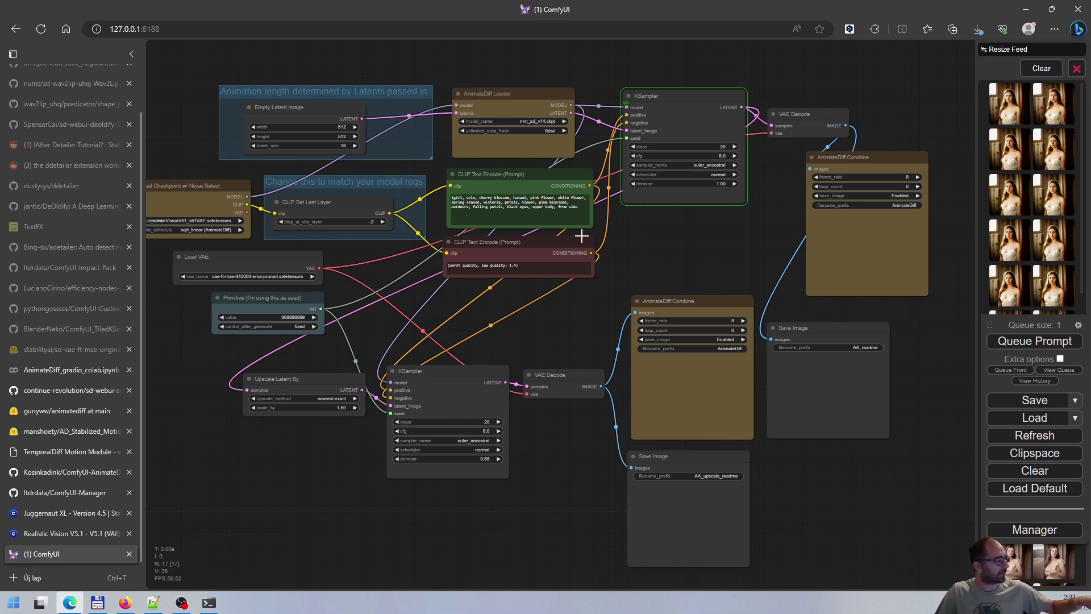
Examine the first-pass KSampler's progress and settings, the upscale-pass KSampler's settings, and their connected output nodes.
{"action": "scroll", "coordinate": [711, 253], "scroll_direction": "up", "scroll_amount": 8}
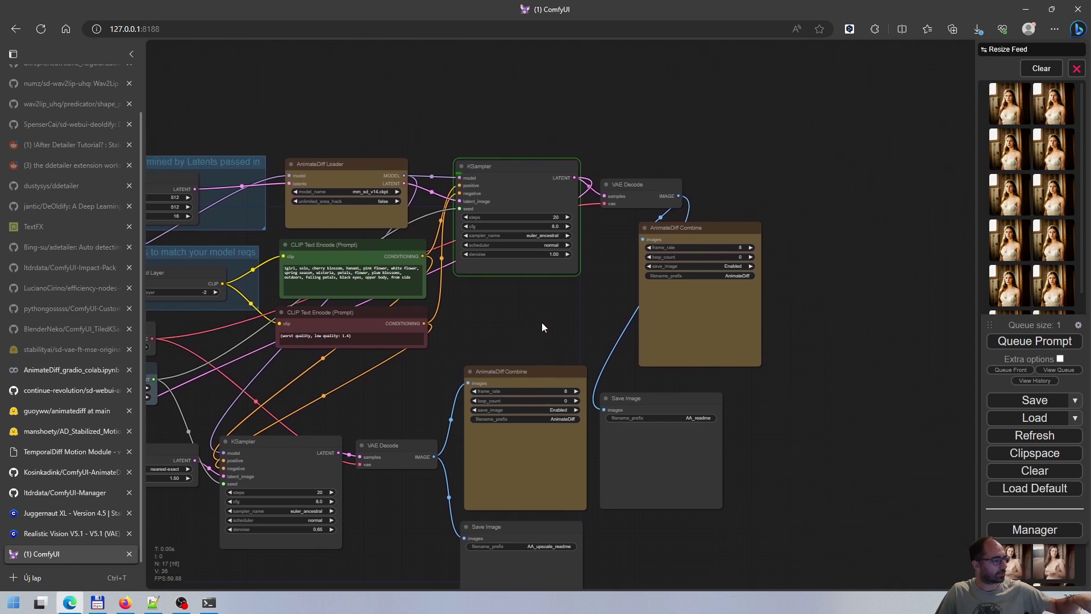
{"action": "scroll", "coordinate": [558, 199], "scroll_direction": "up", "scroll_amount": 1}
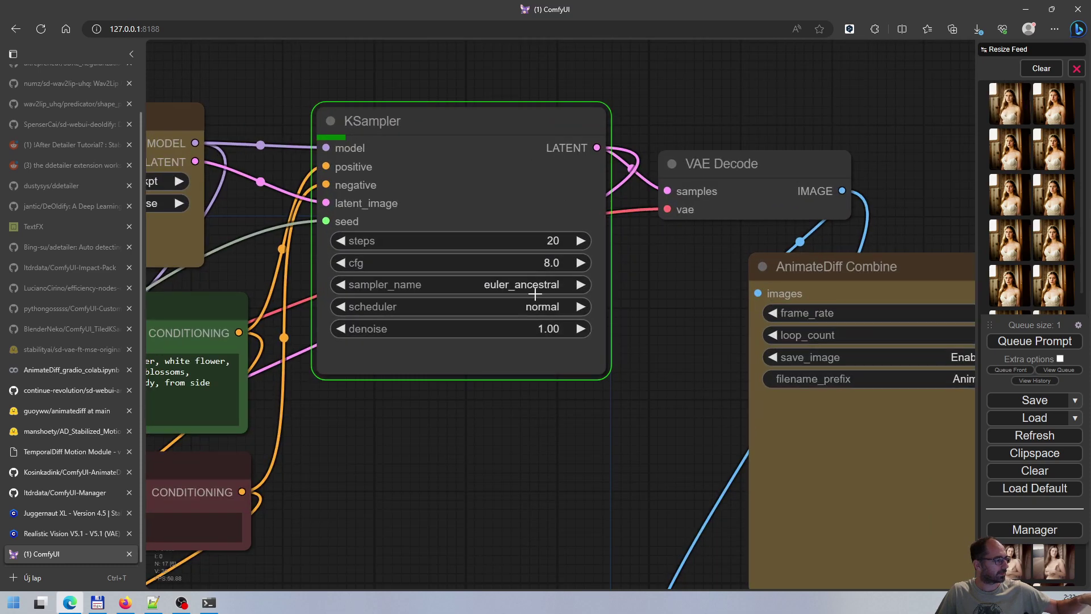
{"action": "scroll", "coordinate": [532, 293], "scroll_direction": "down", "scroll_amount": 8}
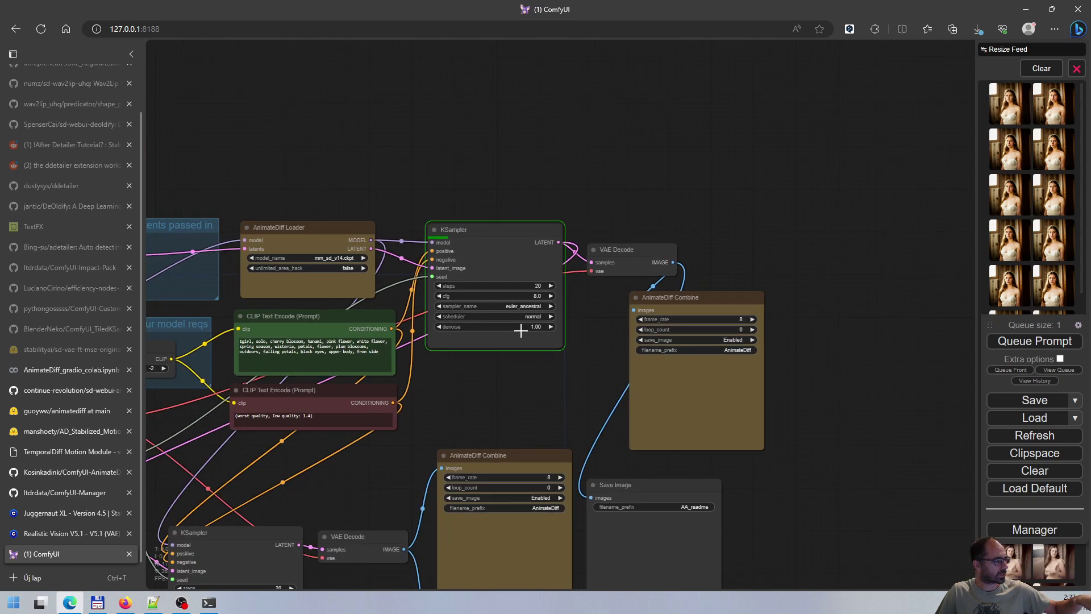
{"action": "left_click_drag", "start_coordinate": [509, 402], "coordinate": [636, 309]}
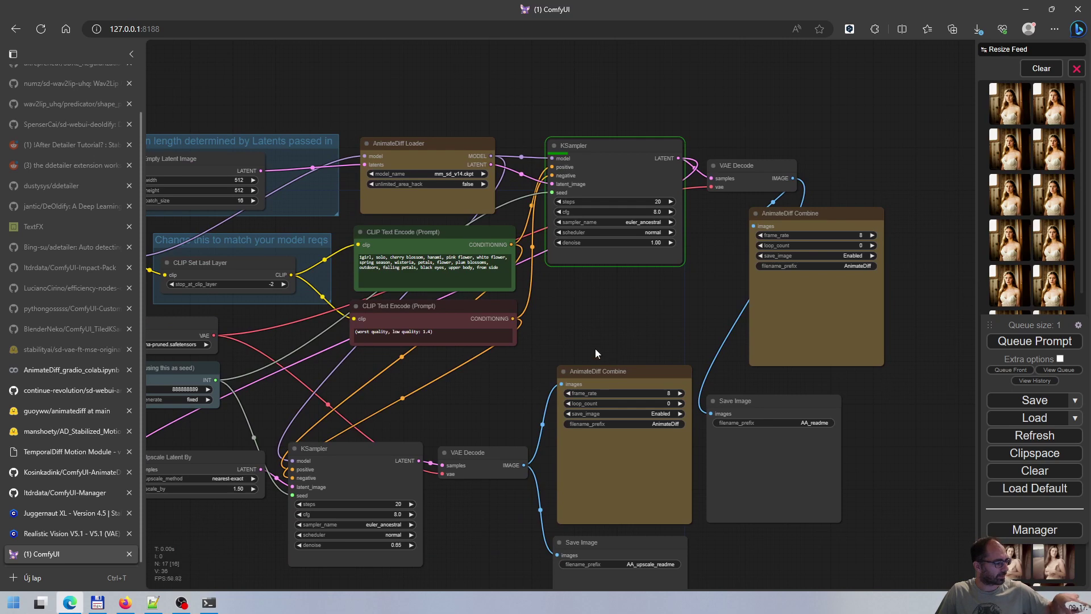
{"action": "left_click_drag", "start_coordinate": [595, 350], "coordinate": [624, 319]}
{"action": "scroll", "coordinate": [463, 435], "scroll_direction": "up", "scroll_amount": 6}
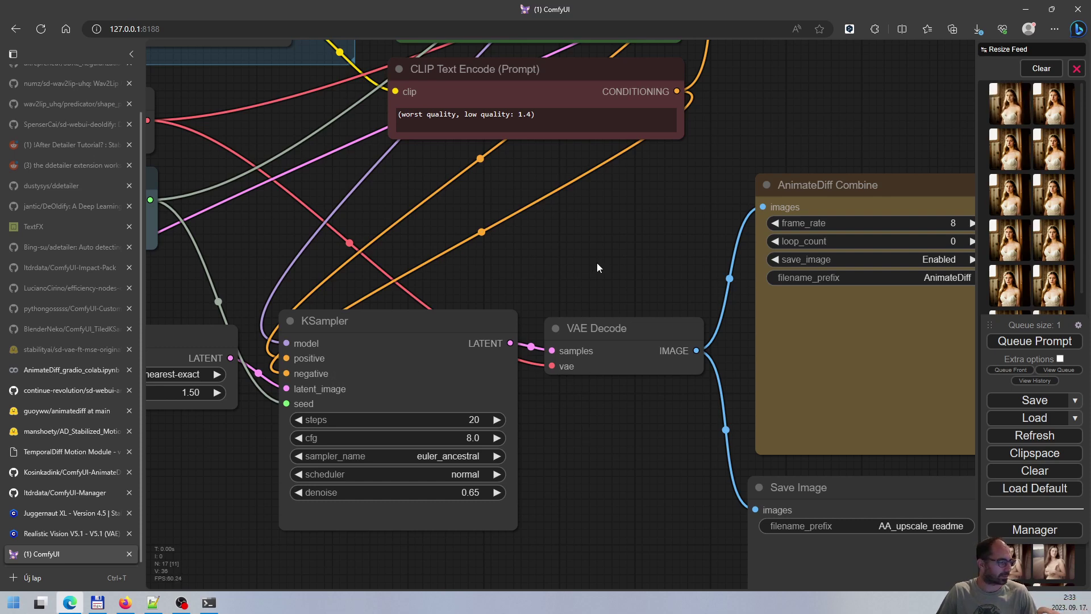
{"action": "scroll", "coordinate": [596, 268], "scroll_direction": "down", "scroll_amount": 5}
{"action": "left_click_drag", "start_coordinate": [796, 152], "coordinate": [620, 242]}
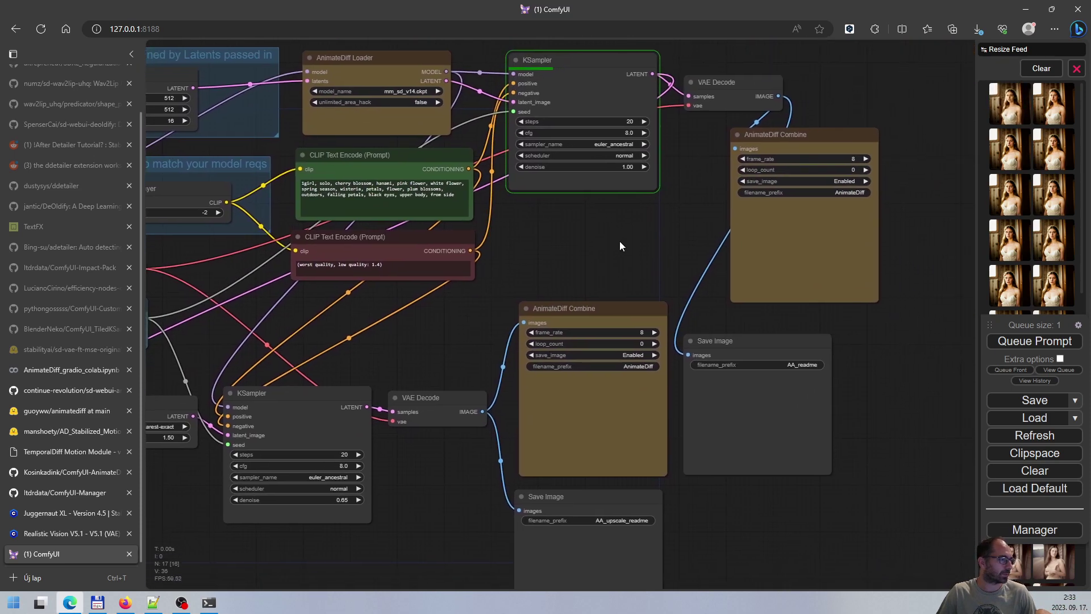
{"action": "scroll", "coordinate": [660, 258], "scroll_direction": "down", "scroll_amount": 1}
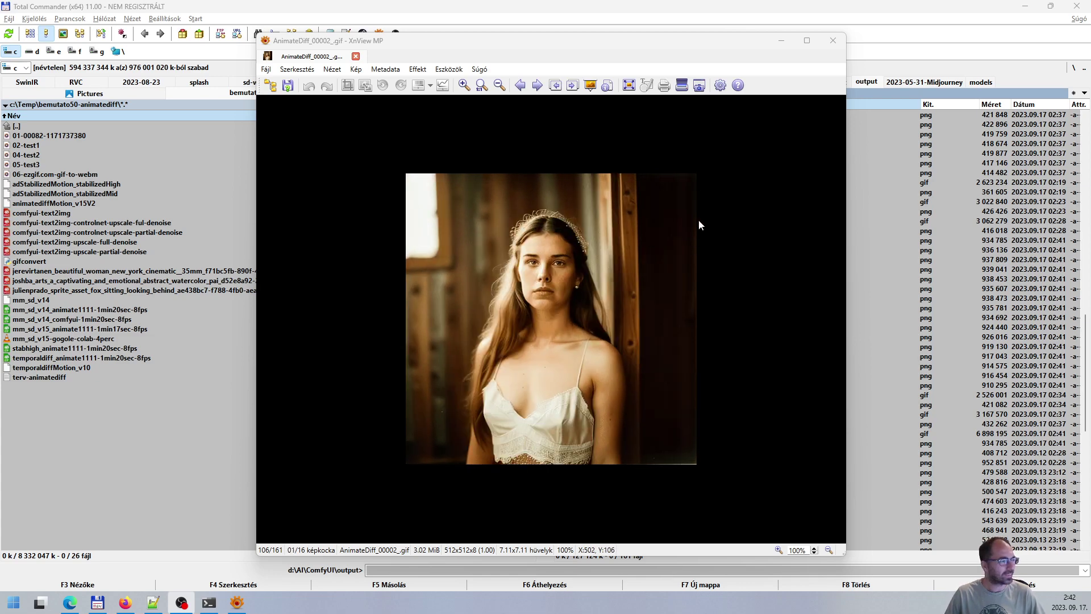
Close the previous preview, view AnimateDiff_00003_.gif from the ComfyUI output folder, and copy it to the bemutato50-animatediff folder.
{"action": "left_click", "coordinate": [833, 40]}
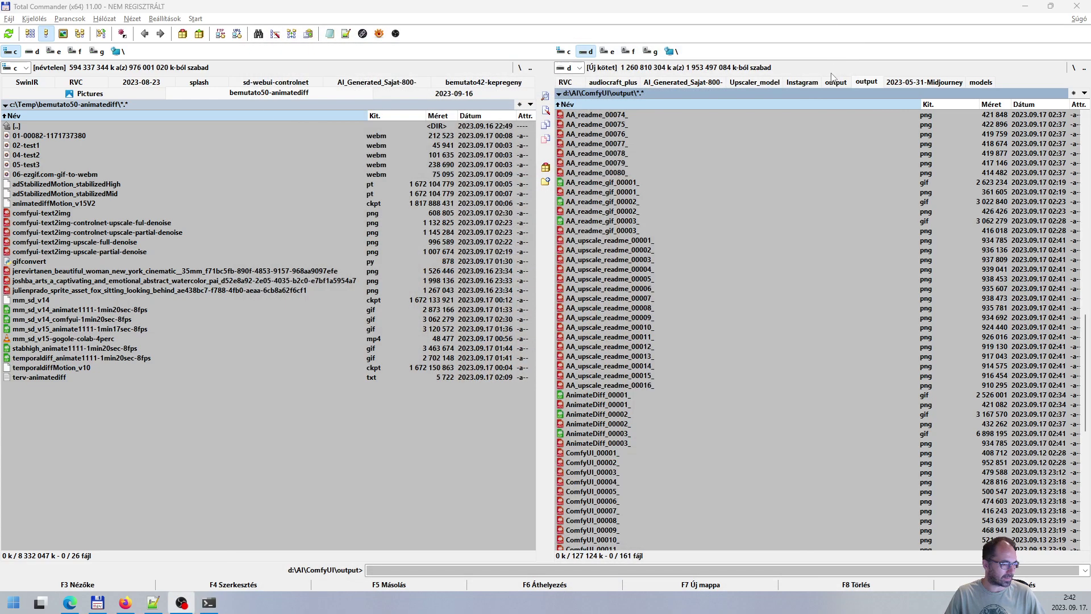
{"action": "double_click", "coordinate": [622, 435]}
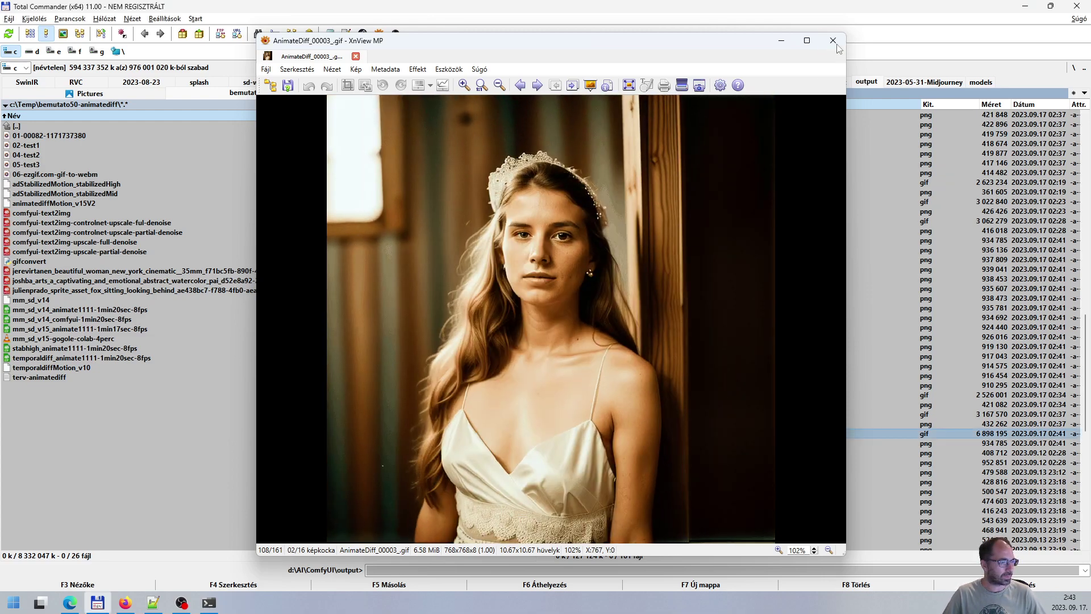
{"action": "key", "text": "Escape"}
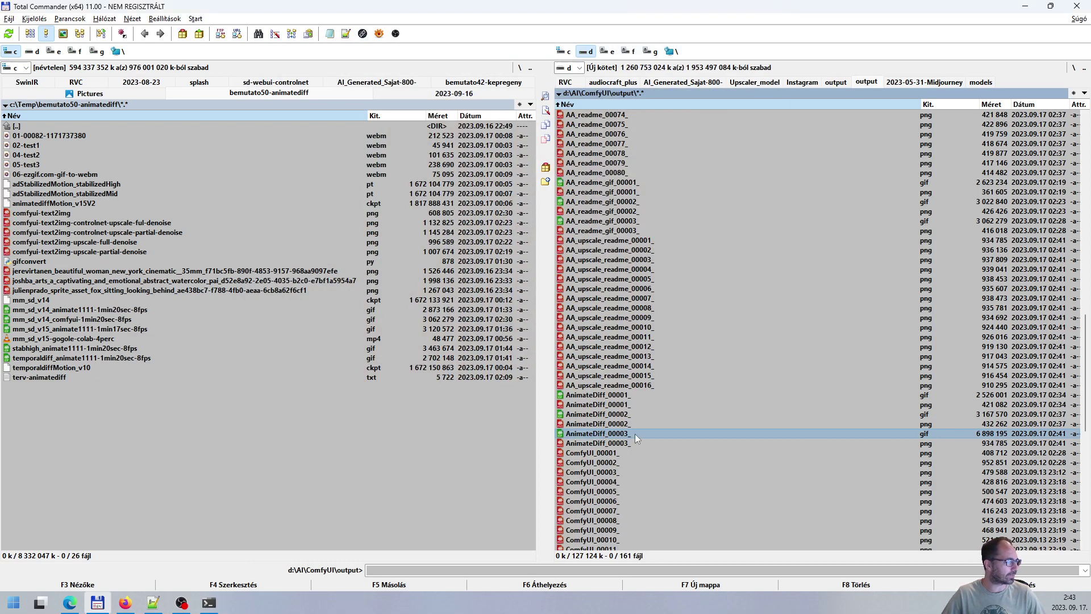
{"action": "key", "text": "F5"}
{"action": "key", "text": "Return"}
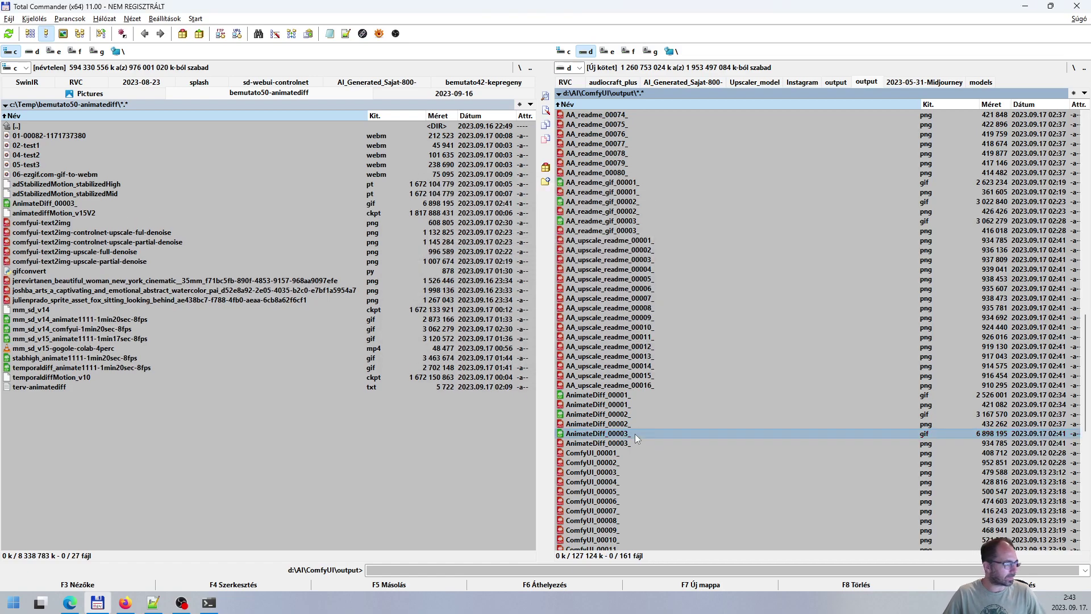
Switch back to ComfyUI and move the upscale-pass KSampler slightly left and up, clear of its VAE Decode node.
{"action": "left_click", "coordinate": [69, 603]}
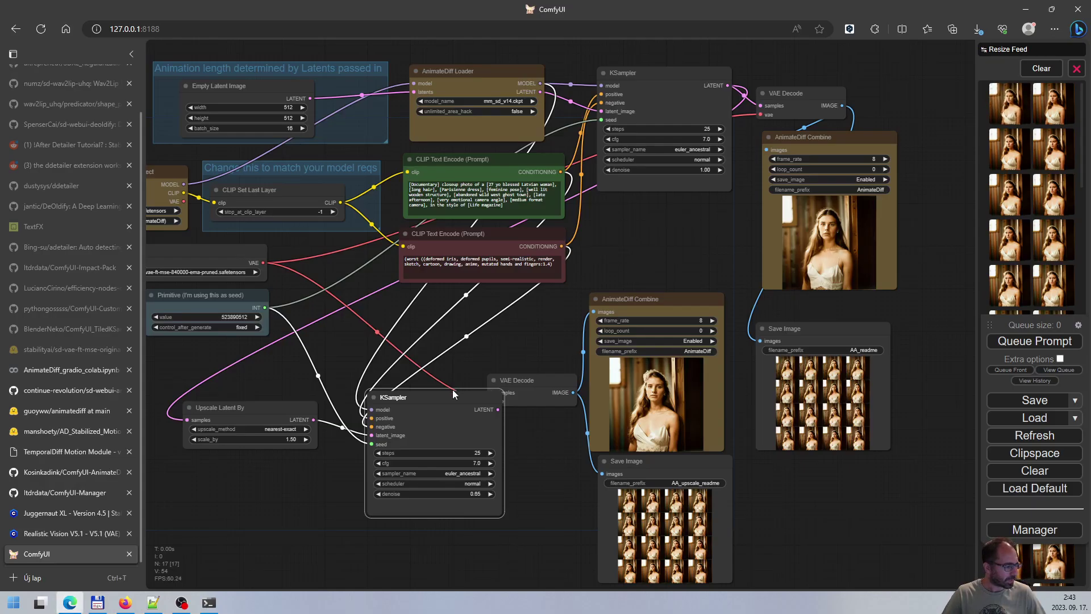
{"action": "left_click_drag", "start_coordinate": [447, 393], "coordinate": [429, 387]}
{"action": "left_click_drag", "start_coordinate": [660, 246], "coordinate": [697, 247]}
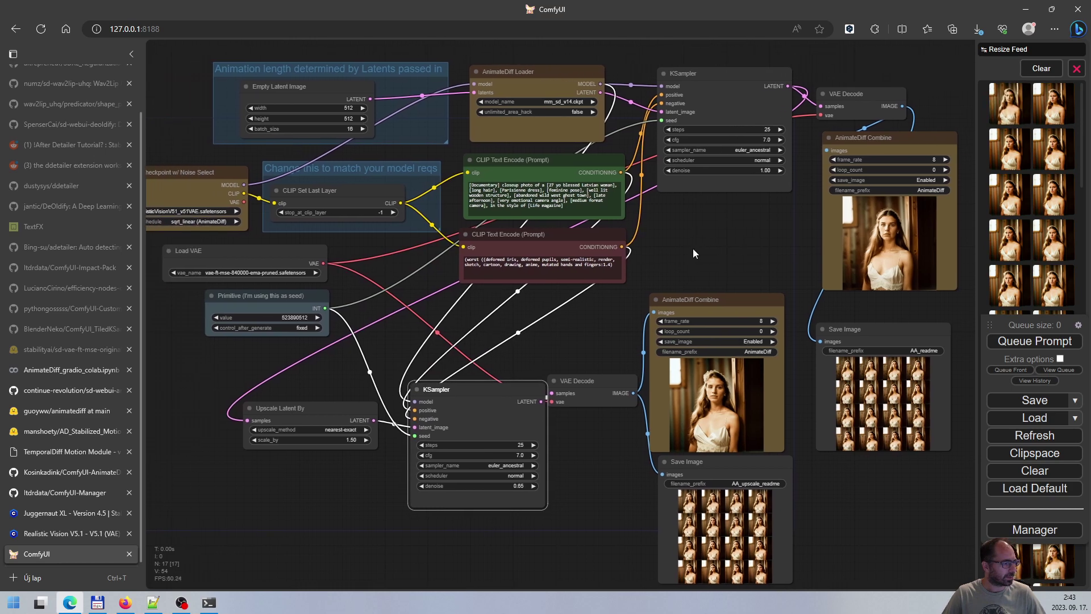
{"action": "scroll", "coordinate": [697, 248], "scroll_direction": "down", "scroll_amount": 1}
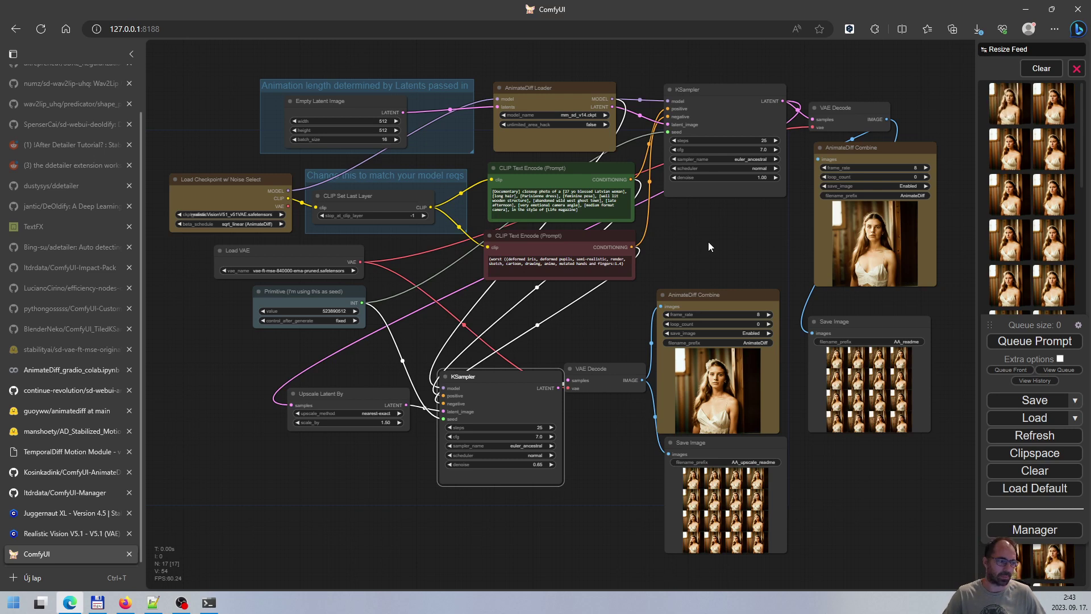
{"action": "mouse_move", "coordinate": [722, 248]}
{"action": "left_mouse_down"}
{"action": "mouse_move", "coordinate": [713, 250]}
{"action": "mouse_move", "coordinate": [720, 257]}
{"action": "left_mouse_up"}
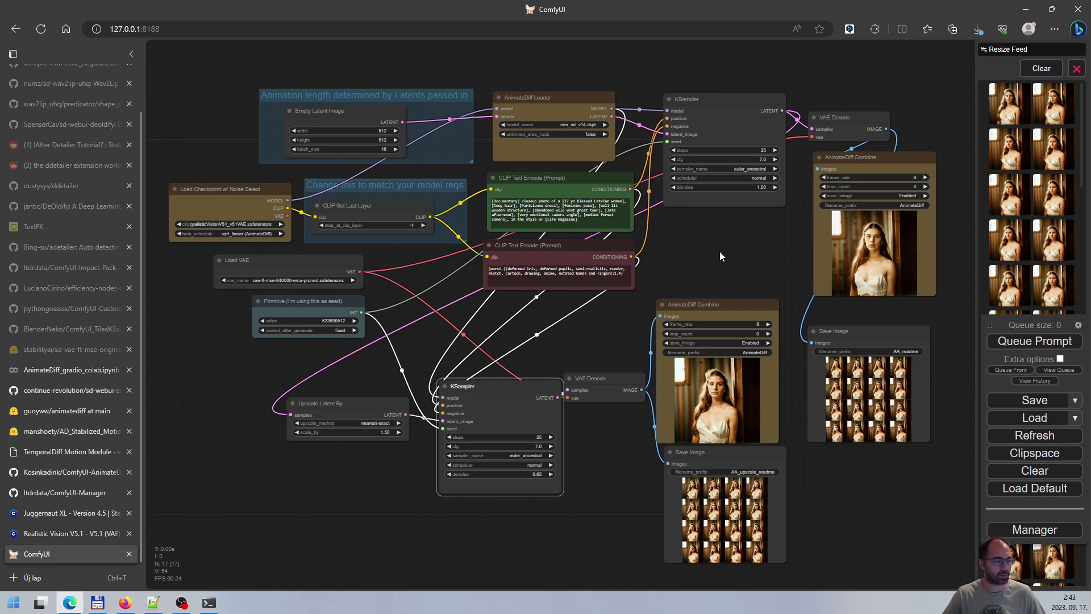
{"action": "scroll", "coordinate": [719, 251], "scroll_direction": "up", "scroll_amount": 3}
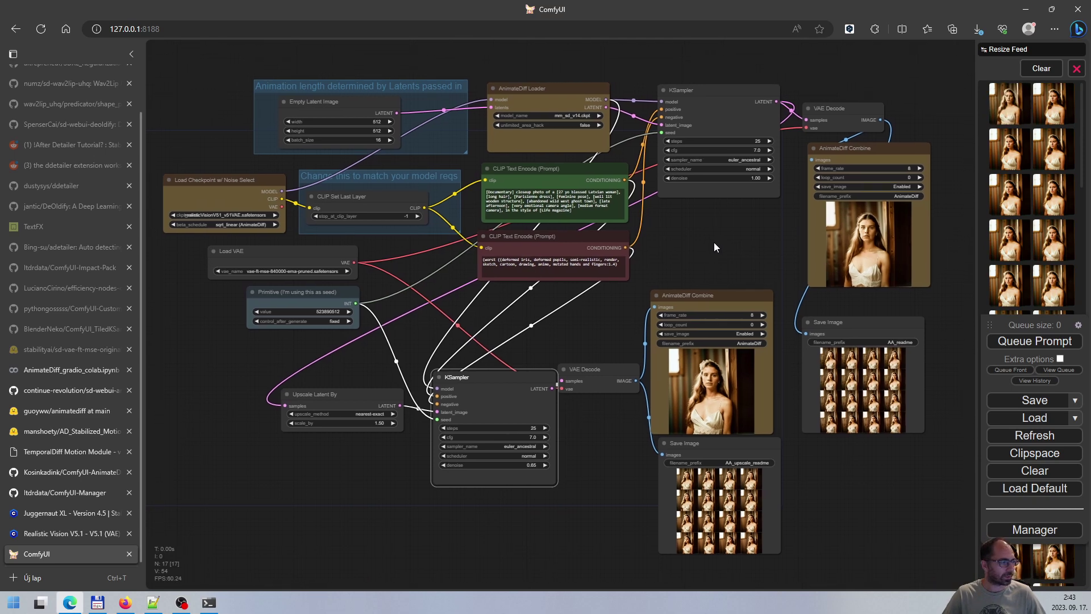
{"action": "left_click_drag", "start_coordinate": [712, 242], "coordinate": [737, 236]}
{"action": "scroll", "coordinate": [742, 231], "scroll_direction": "down", "scroll_amount": 1}
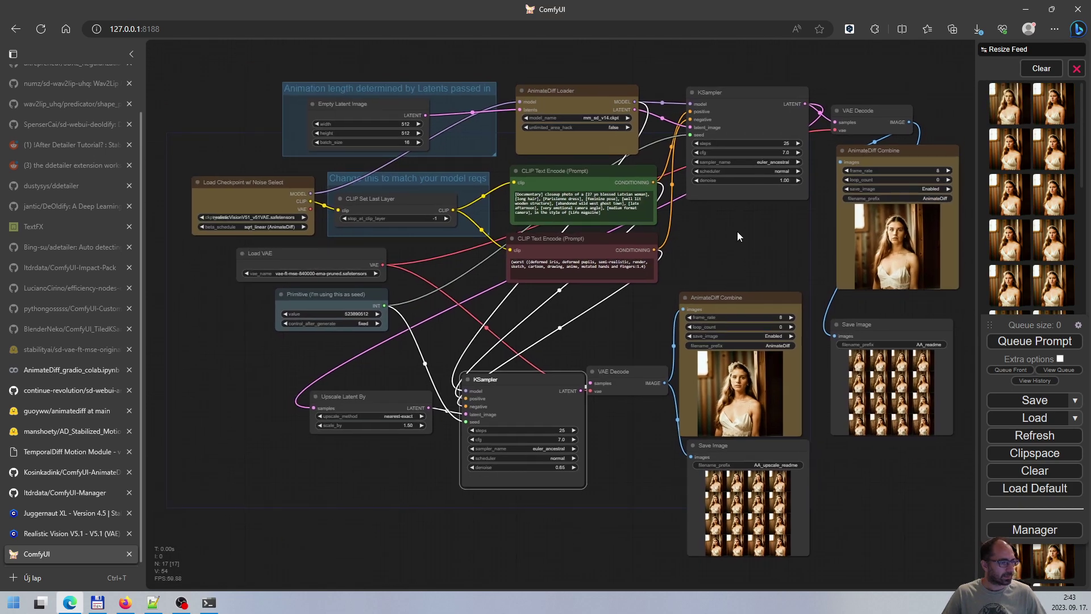